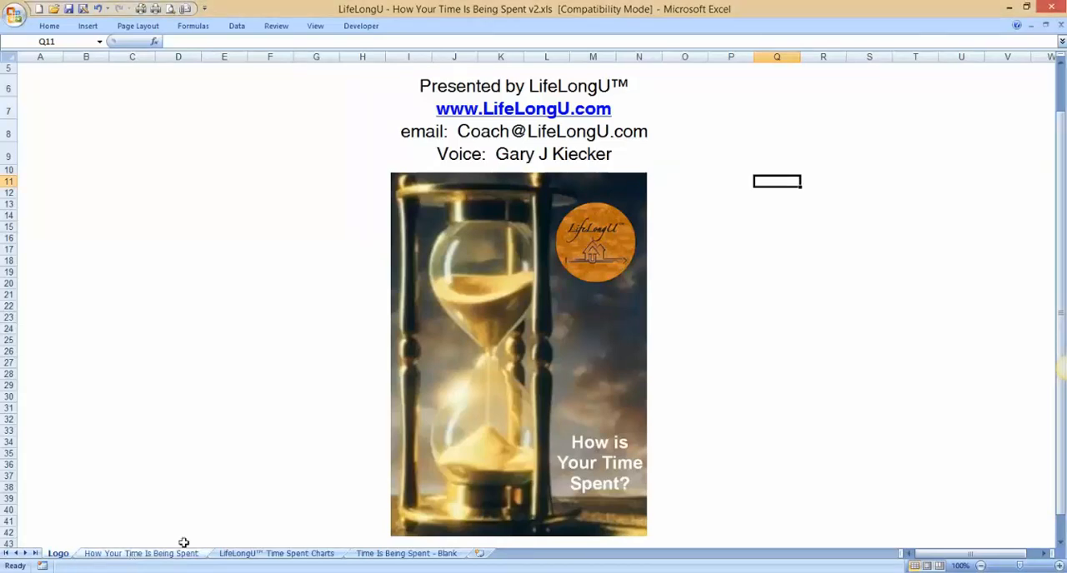
# Step: Open the How Your Time Is Being Spent sheet, inspect its Week and Year formulas, and try to edit the Budget & Planning weekly total
pyautogui.click(141, 555)
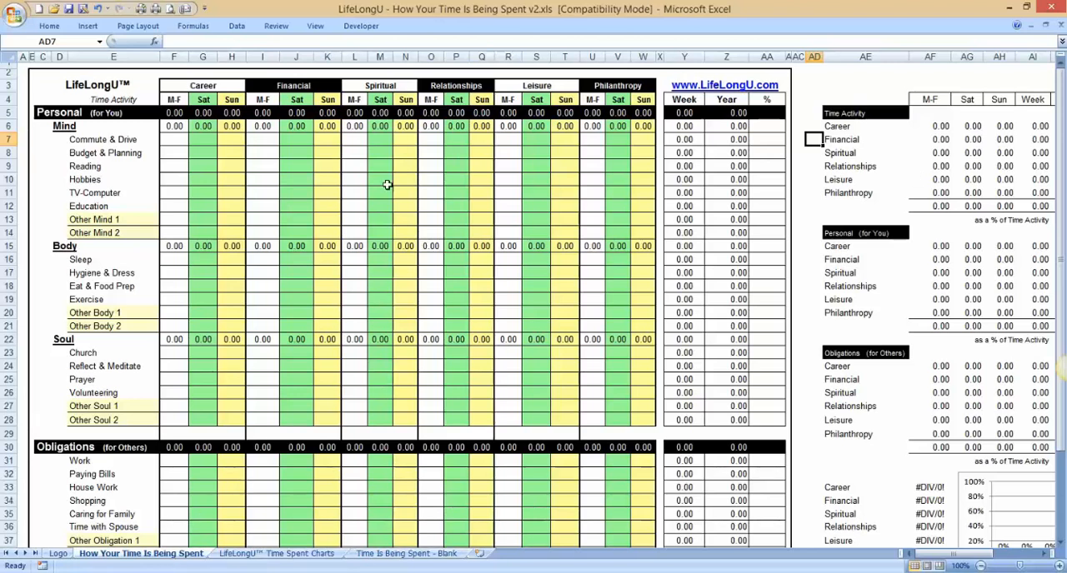
pyautogui.moveTo(116, 99); pyautogui.dragTo(638, 518)
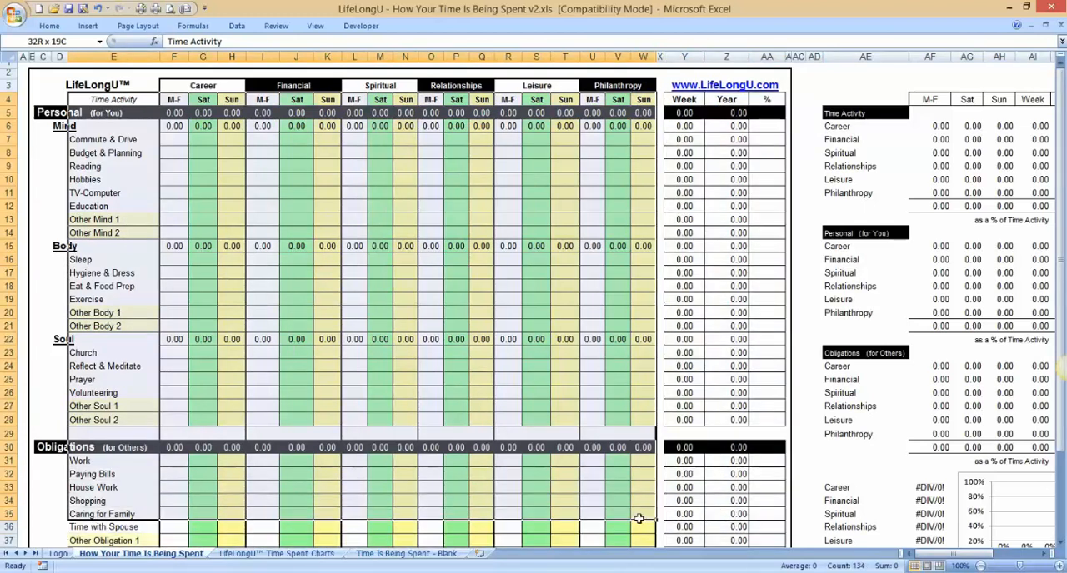
pyautogui.click(709, 297)
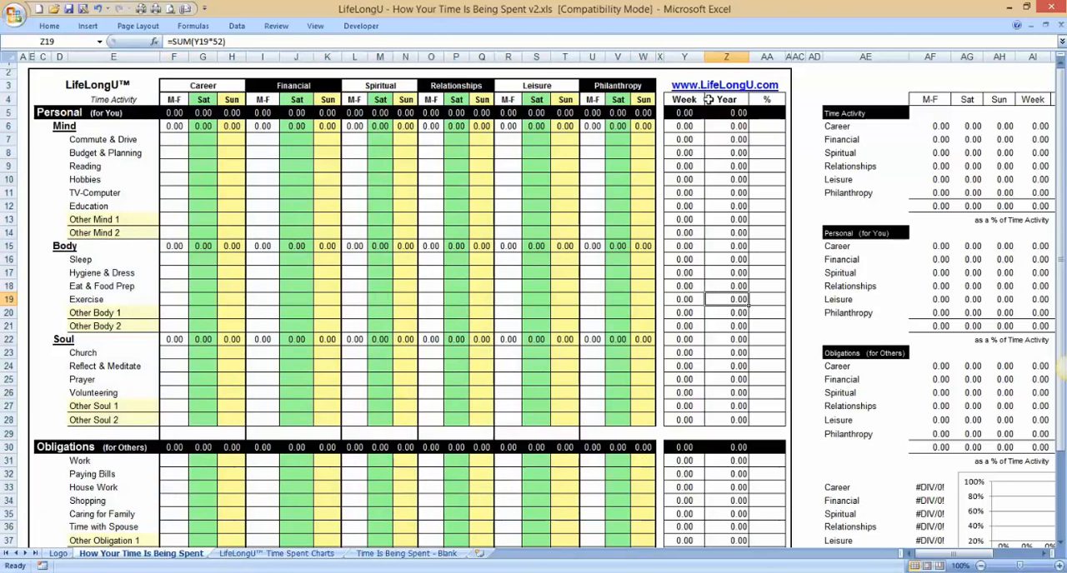
pyautogui.click(682, 150)
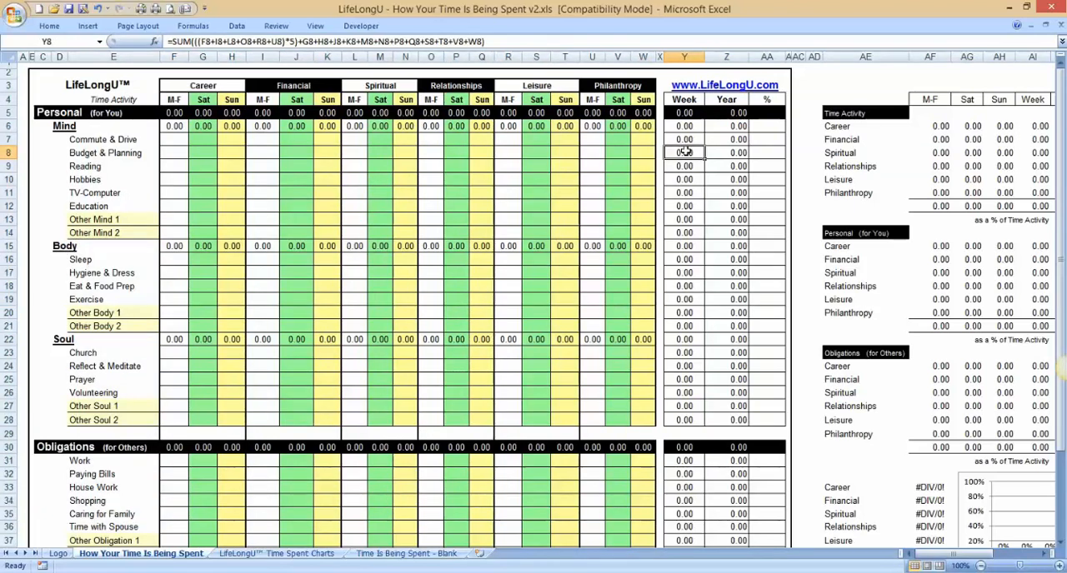
pyautogui.doubleClick(685, 155)
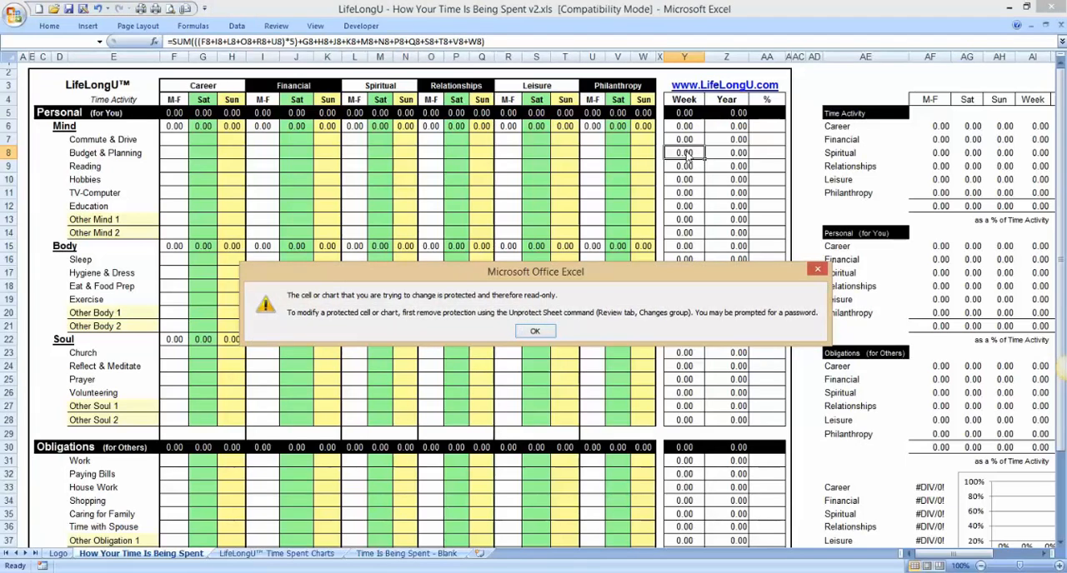
pyautogui.click(816, 271)
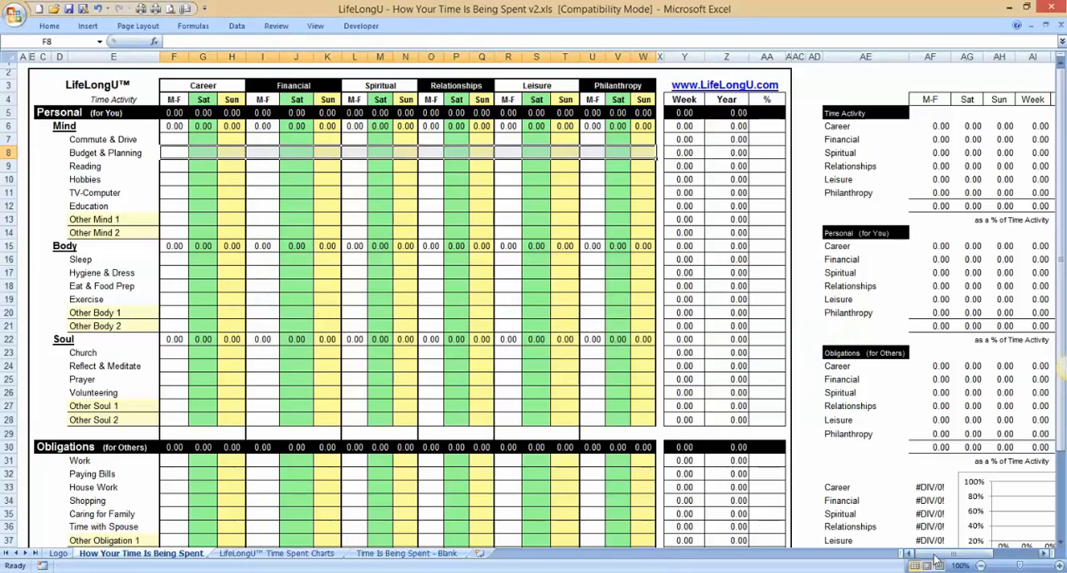
# Step: Examine the summary tables beside the time grid and the percentage breakdown from Career to Philanthropy with its chart
pyautogui.moveTo(933, 555); pyautogui.dragTo(971, 550)
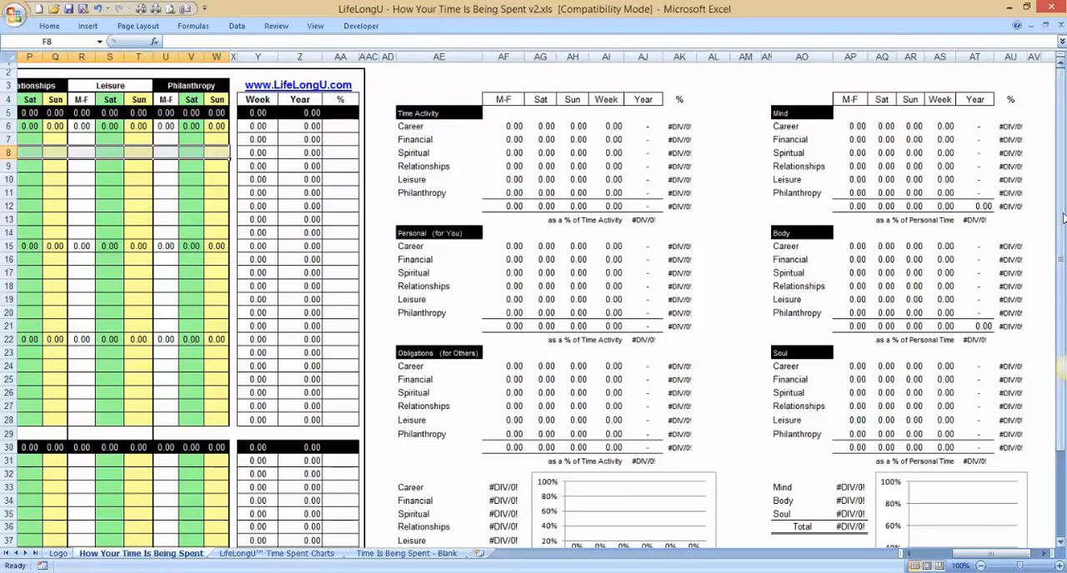
pyautogui.moveTo(1060, 200); pyautogui.dragTo(1060, 220)
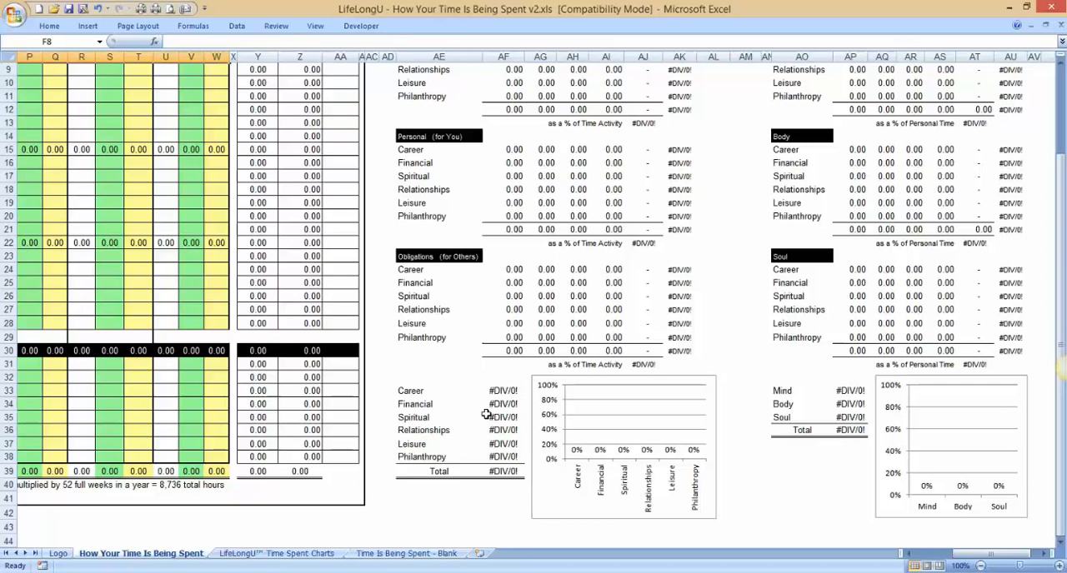
pyautogui.click(506, 472)
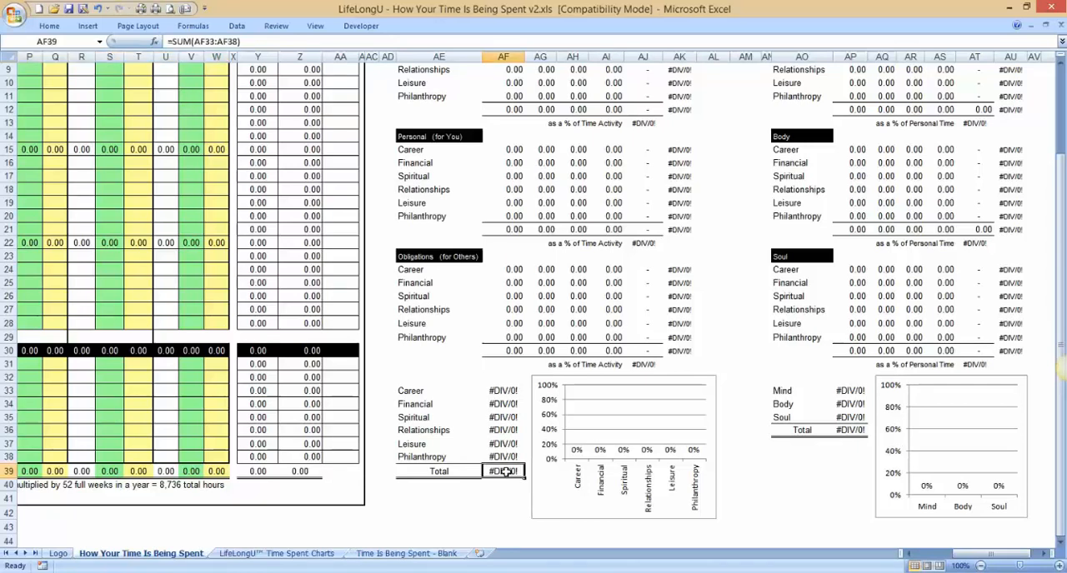
pyautogui.click(421, 390)
pyautogui.click(418, 404)
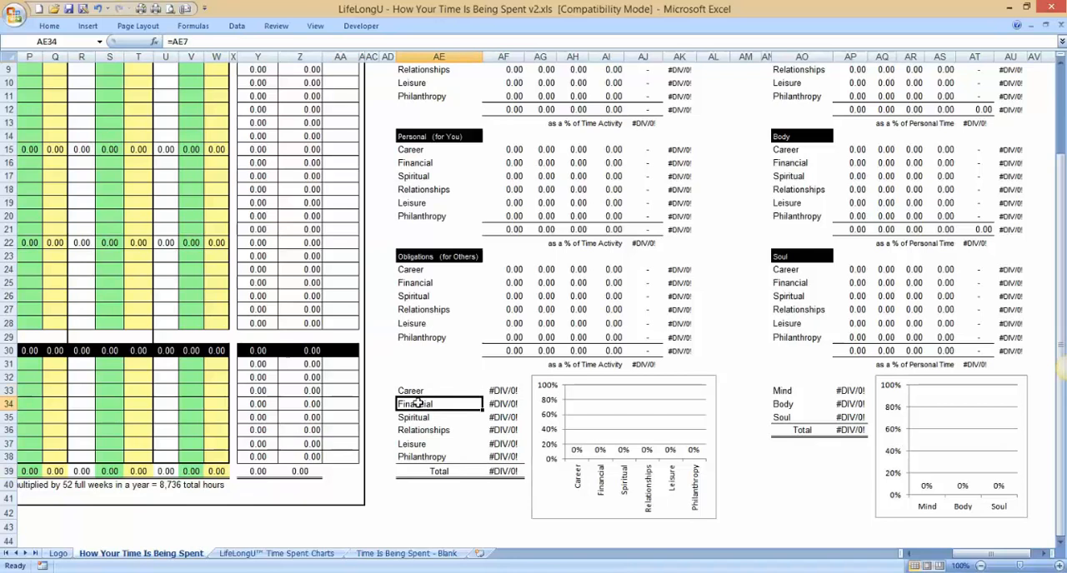
pyautogui.click(423, 418)
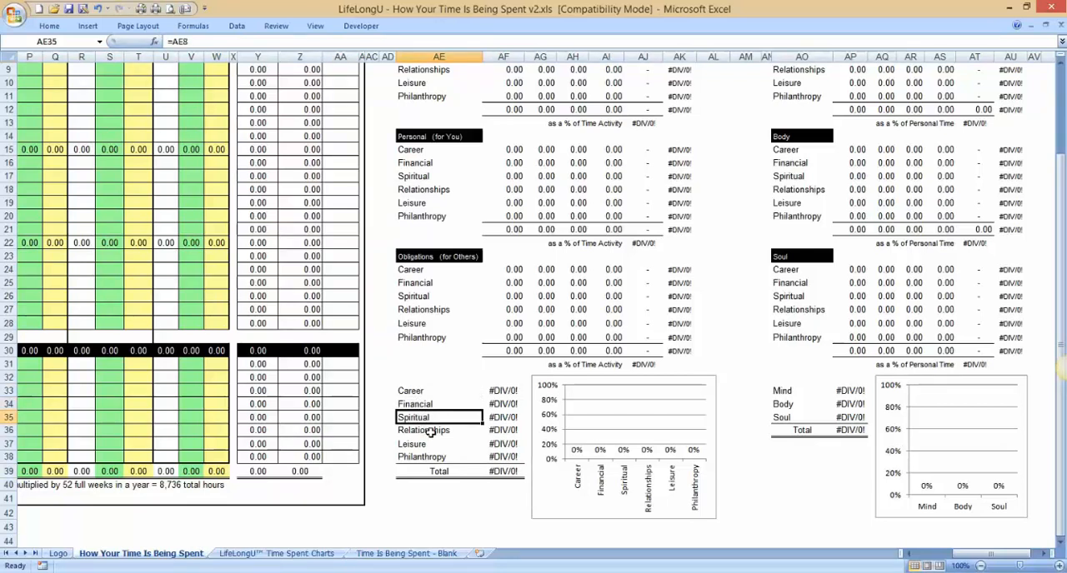
pyautogui.click(432, 431)
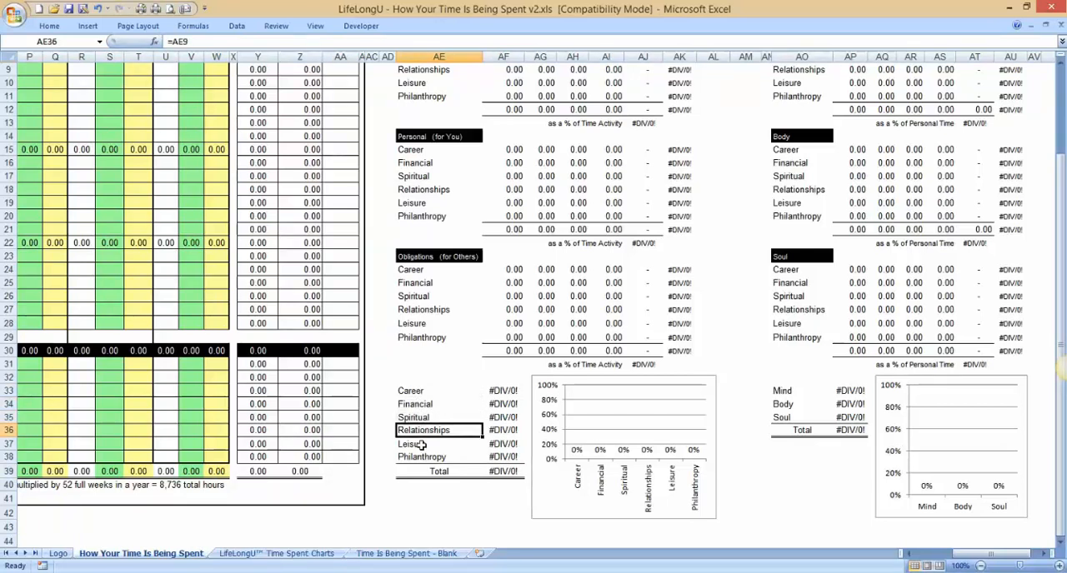
pyautogui.click(423, 444)
pyautogui.click(432, 457)
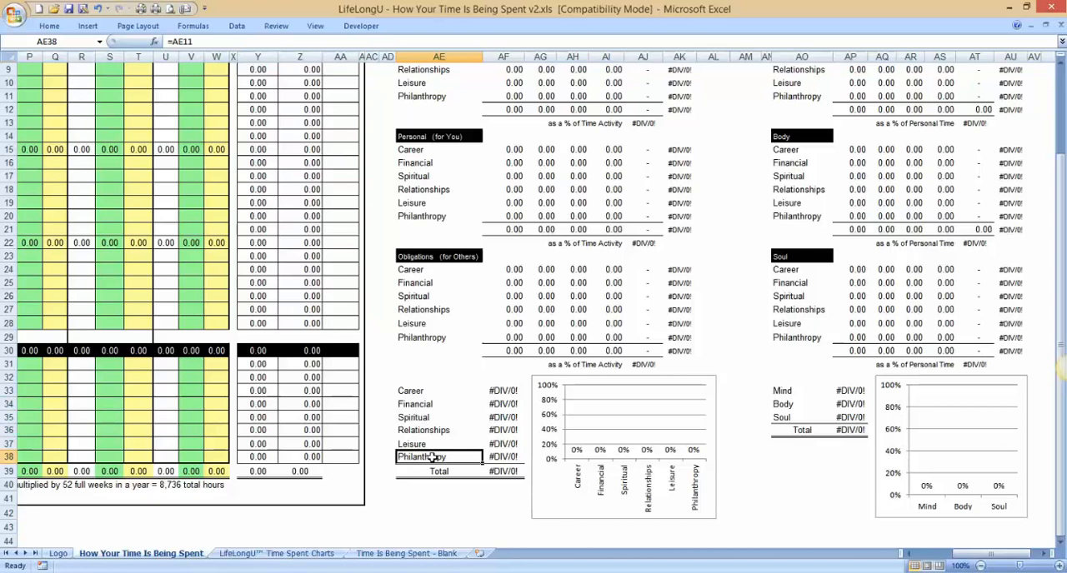
# Step: Inspect the Mind, Body and Soul rows of the personal time percentage summary
pyautogui.click(786, 391)
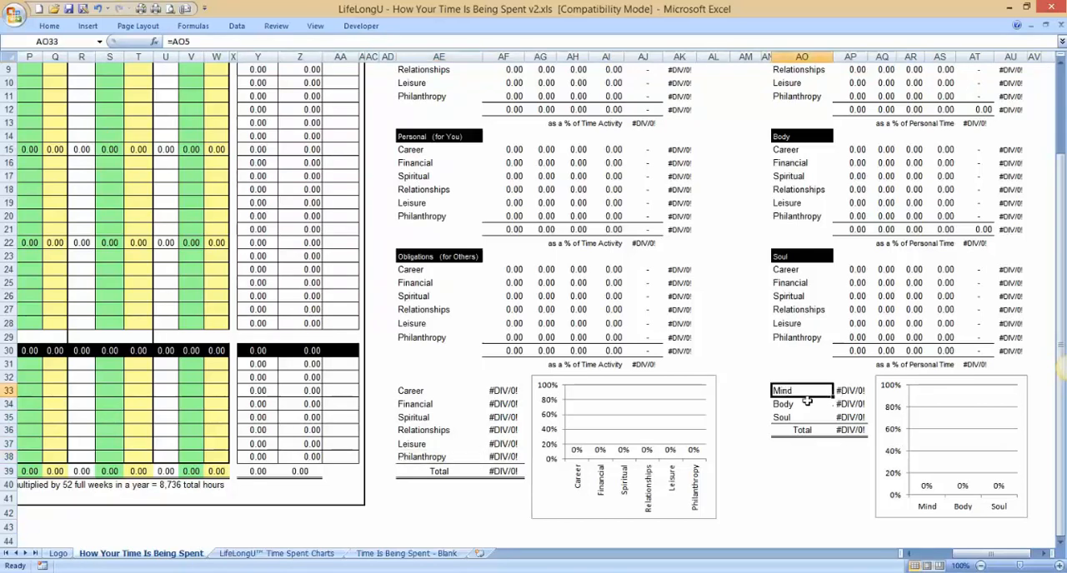
pyautogui.click(800, 403)
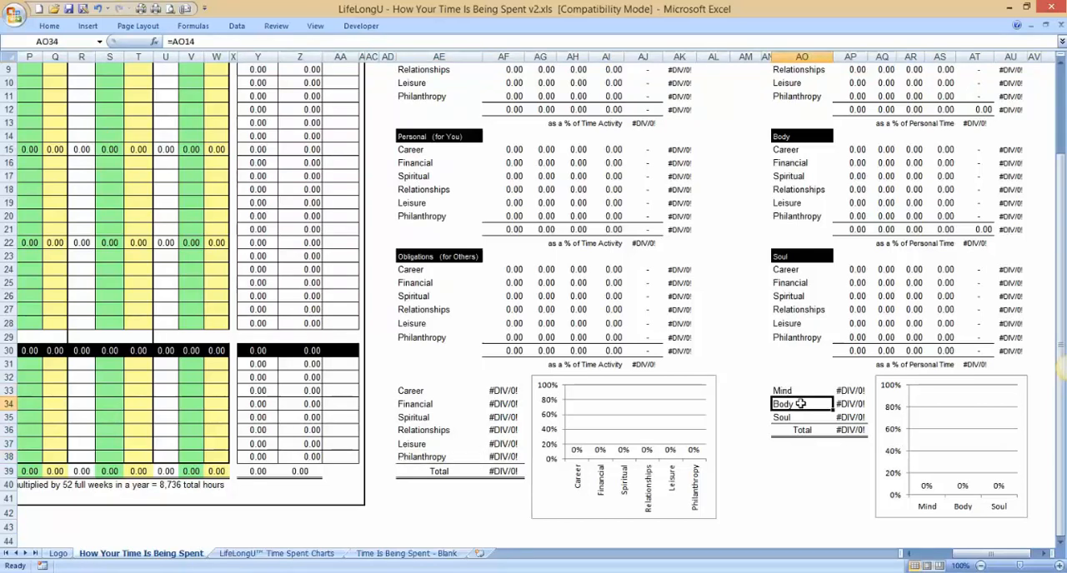
pyautogui.click(798, 417)
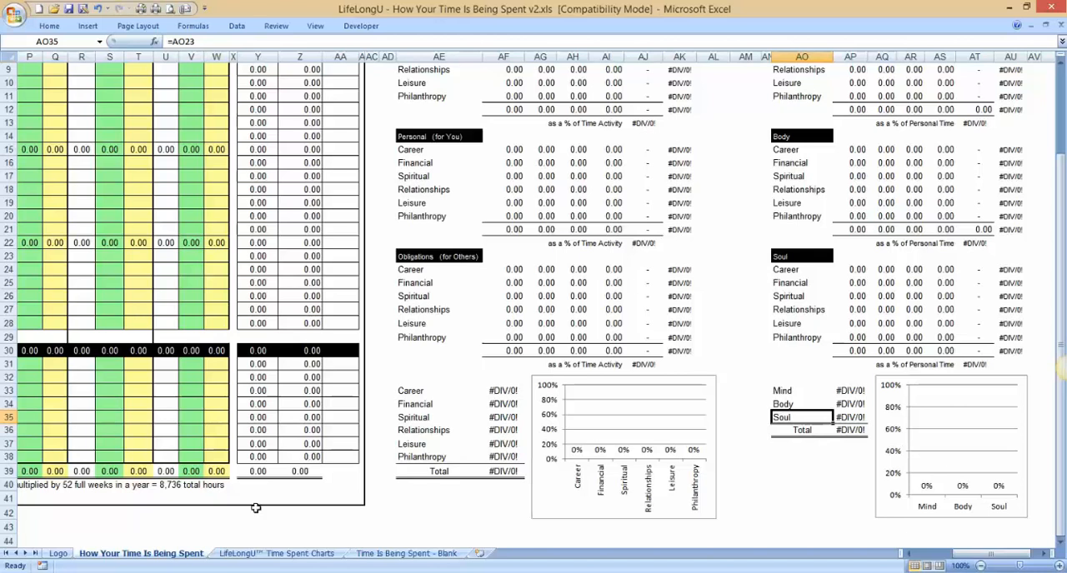
# Step: Open the LifeLongU Time Spent Charts sheet and try to edit the Commute & Drive label in the Career table
pyautogui.click(255, 556)
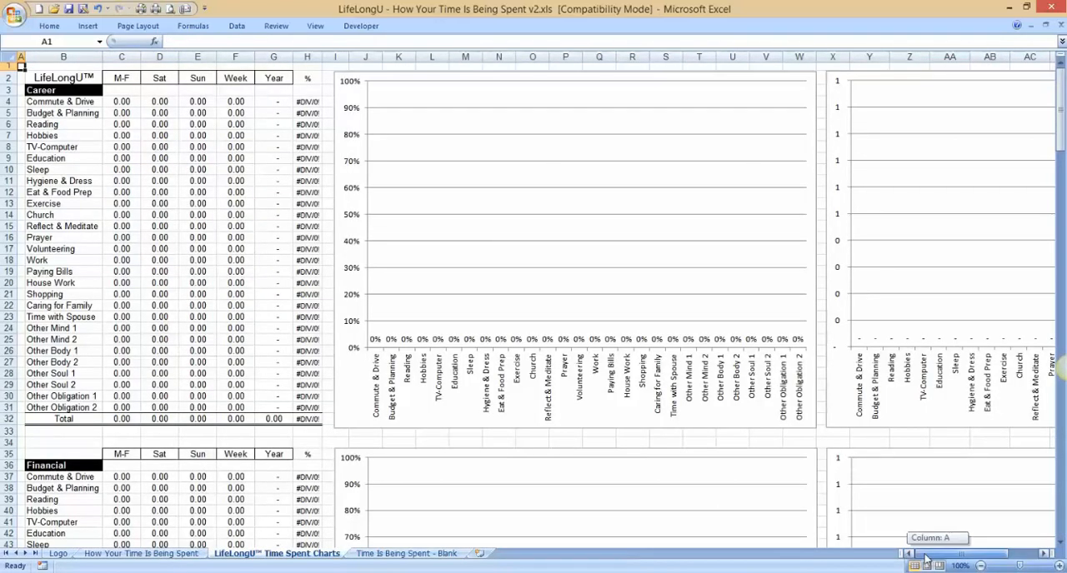
pyautogui.doubleClick(51, 102)
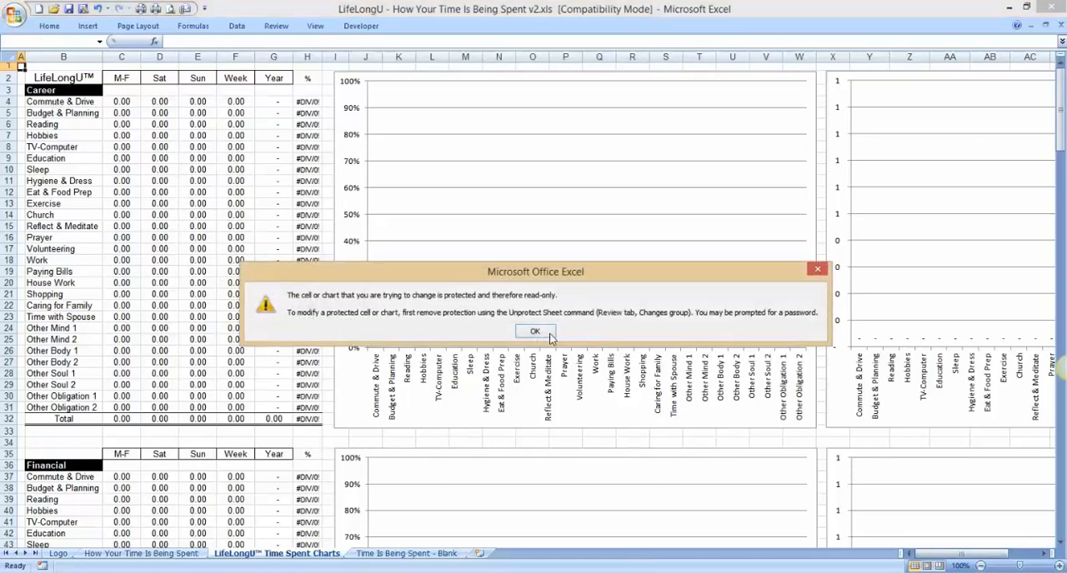
pyautogui.click(535, 332)
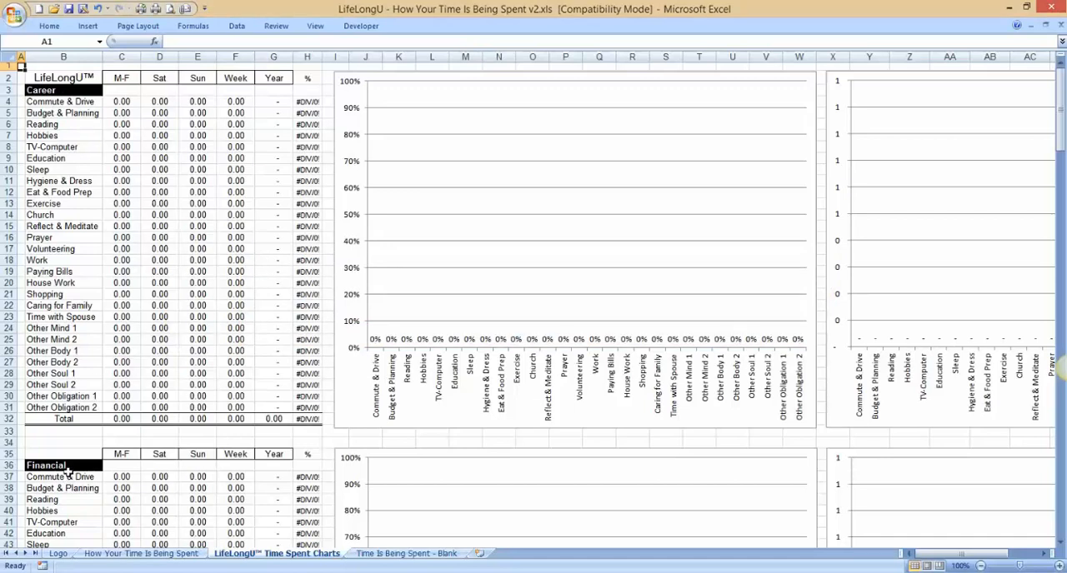
# Step: Review the tables and charts for each life category, ending with both charts of the Time Activity section
pyautogui.scroll(-14, 68, 472)
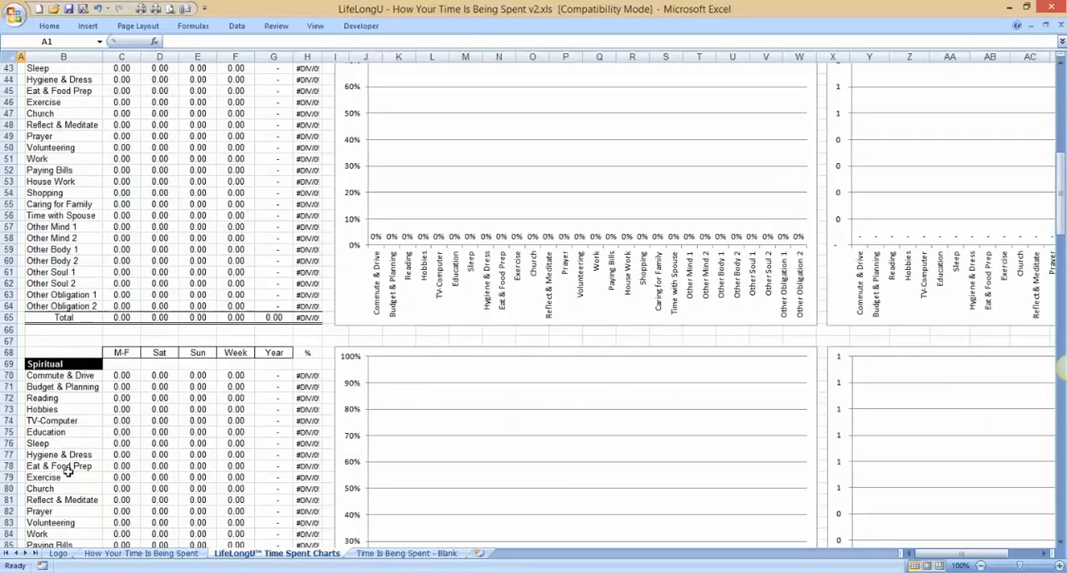
pyautogui.scroll(-14, 68, 472)
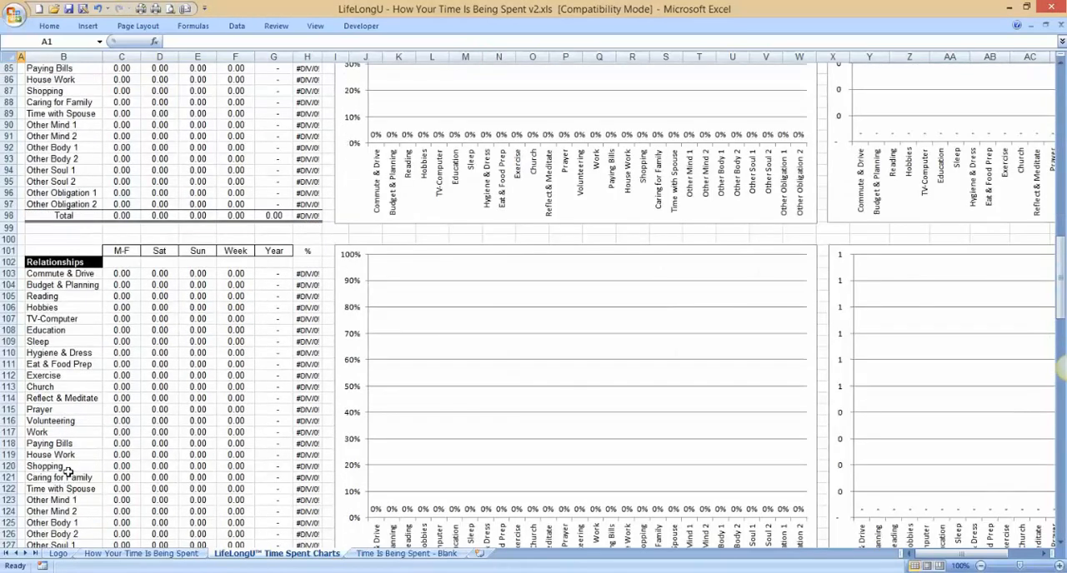
pyautogui.scroll(-14, 68, 472)
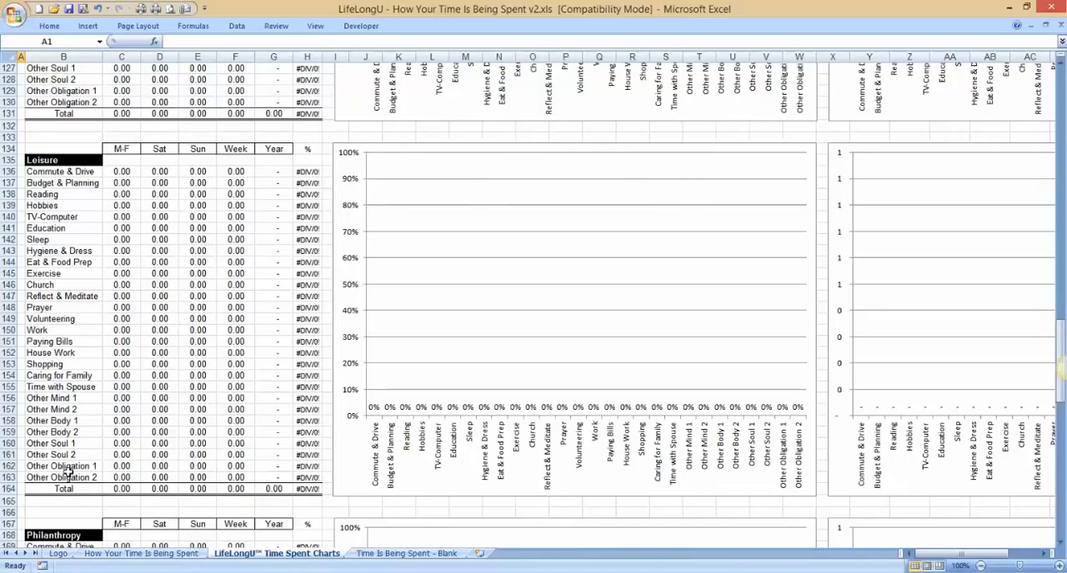
pyautogui.scroll(-14, 68, 472)
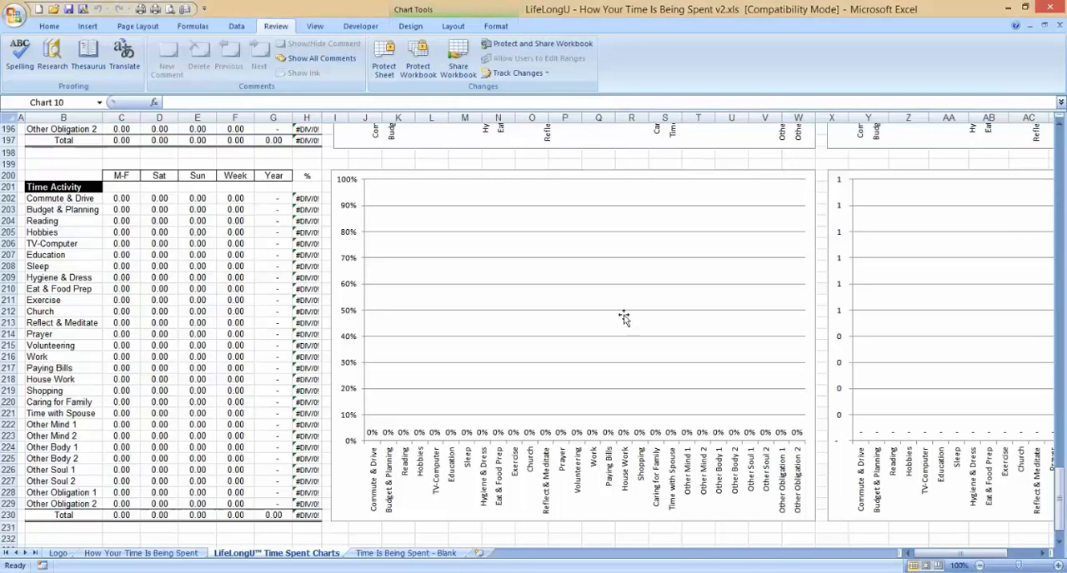
pyautogui.moveTo(1059, 500)
pyautogui.mouseDown()
pyautogui.moveTo(1054, 385)
pyautogui.moveTo(1012, 150)
pyautogui.moveTo(1031, 305)
pyautogui.moveTo(1051, 367)
pyautogui.moveTo(1061, 497)
pyautogui.mouseUp()
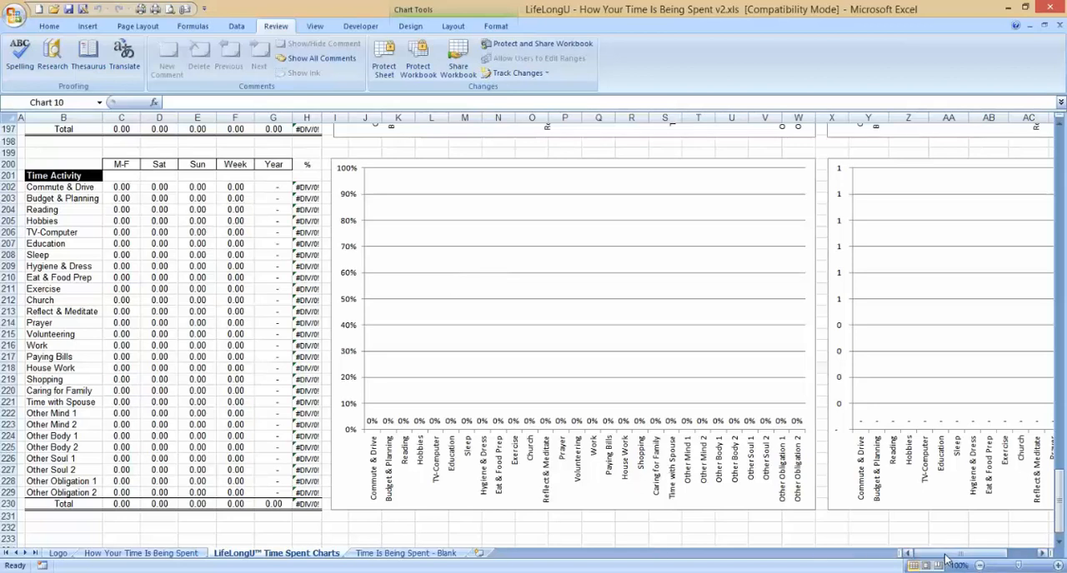
pyautogui.moveTo(946, 559); pyautogui.dragTo(971, 557)
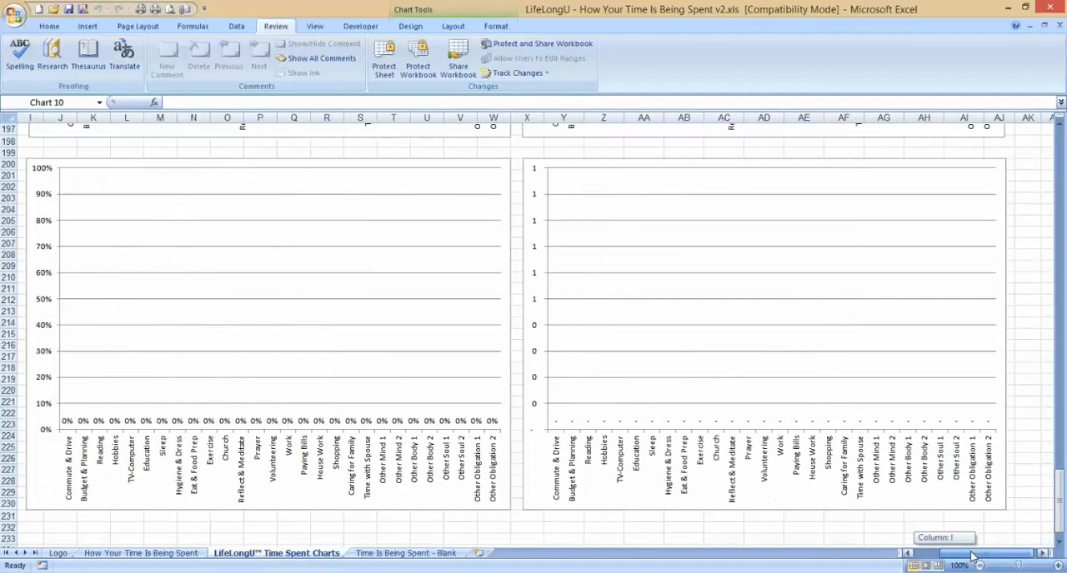
pyautogui.moveTo(971, 556); pyautogui.dragTo(943, 547)
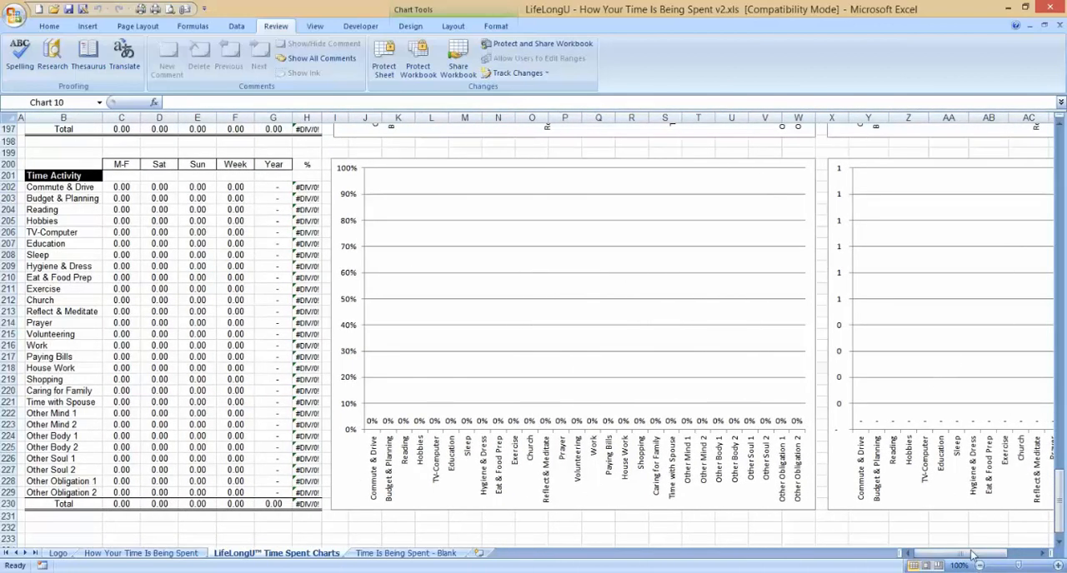
pyautogui.moveTo(957, 559)
pyautogui.mouseDown()
pyautogui.moveTo(983, 556)
pyautogui.moveTo(968, 556)
pyautogui.mouseUp()
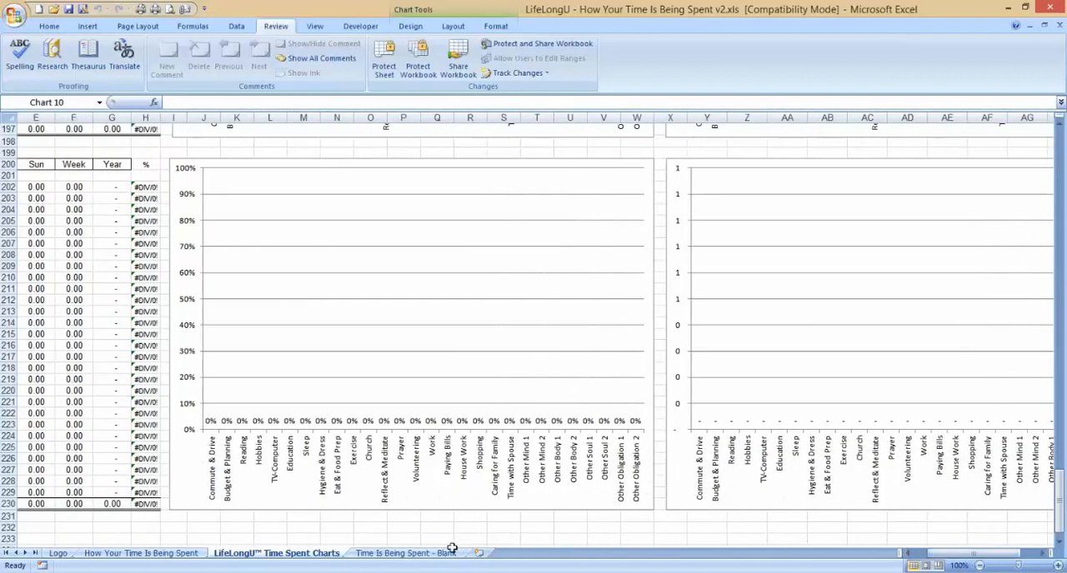
# Step: Open the Time Is Being Spent - Blank sheet and look over its empty worksheet layout
pyautogui.click(405, 553)
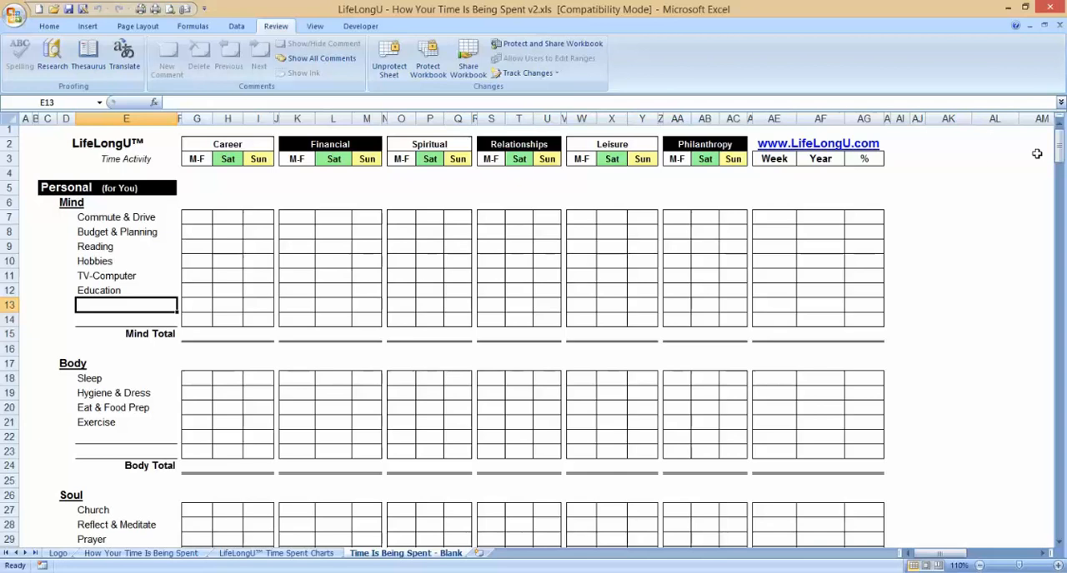
pyautogui.moveTo(1060, 153)
pyautogui.mouseDown()
pyautogui.moveTo(1060, 167)
pyautogui.moveTo(1060, 146)
pyautogui.mouseUp()
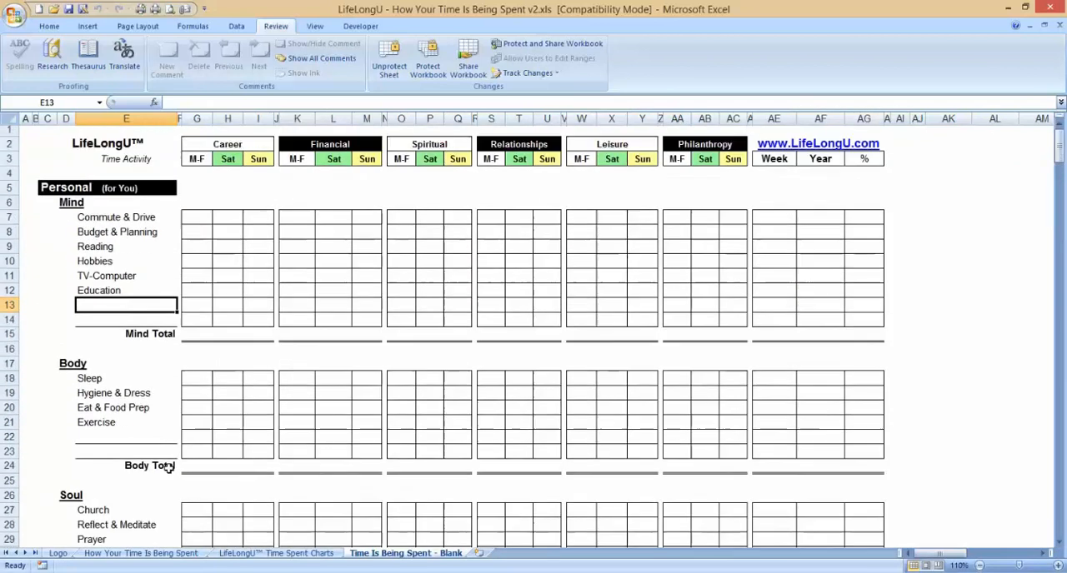
# Step: On the How Your Time Is Being Spent sheet, enter 1 hour for Commute & Drive under Career, M-F
pyautogui.click(129, 554)
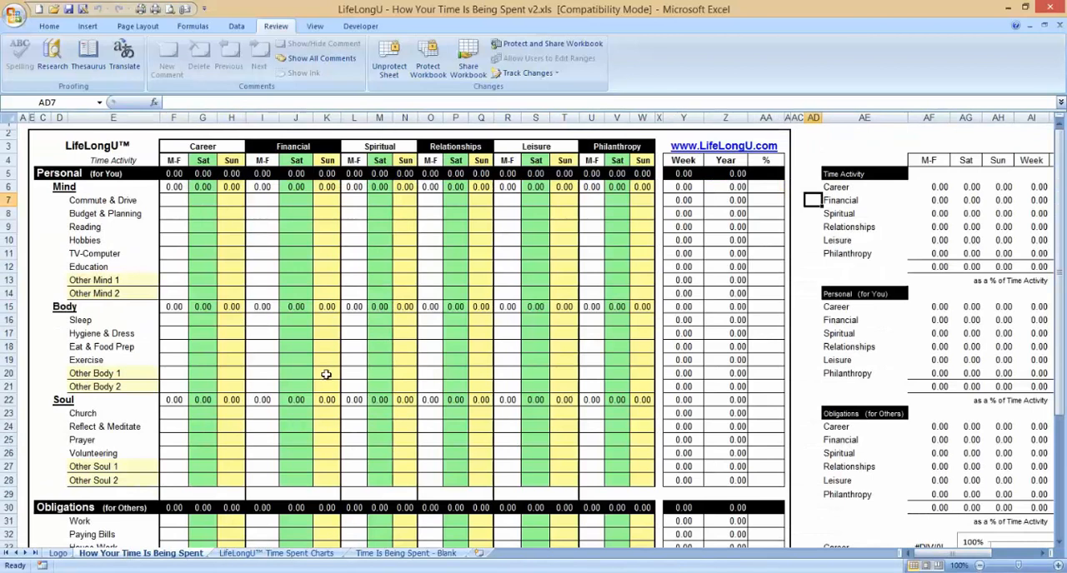
pyautogui.click(177, 200)
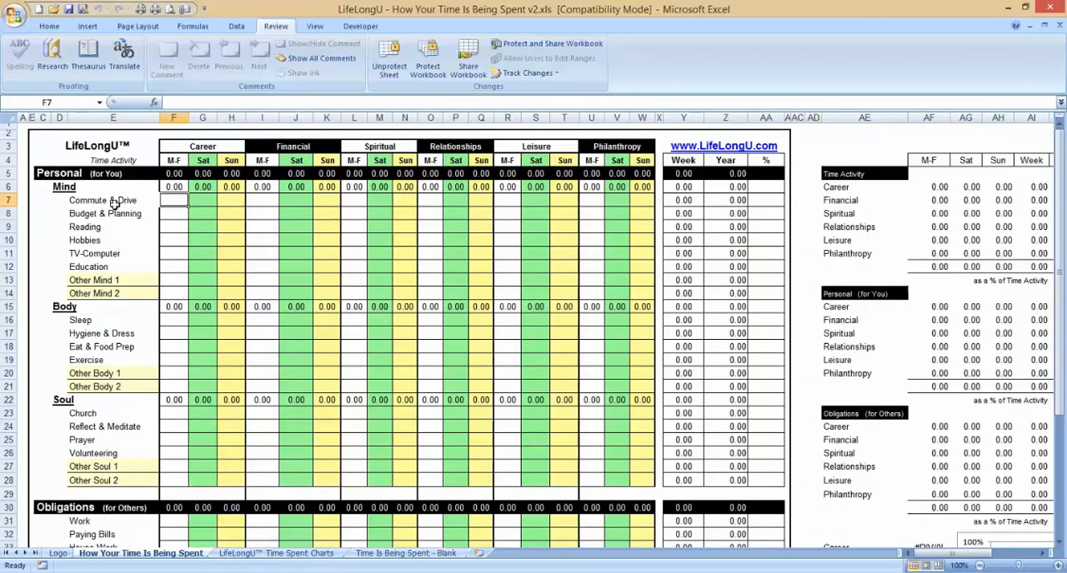
pyautogui.click(146, 202)
pyautogui.click(169, 202)
pyautogui.hotkey('ctrl', 'F1')
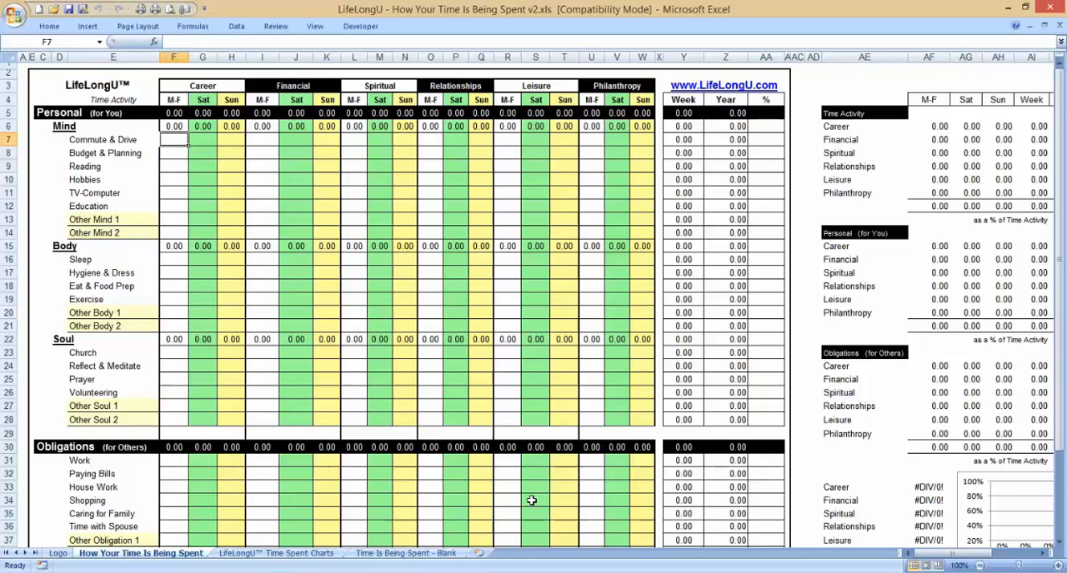
pyautogui.scroll(-1, 531, 500)
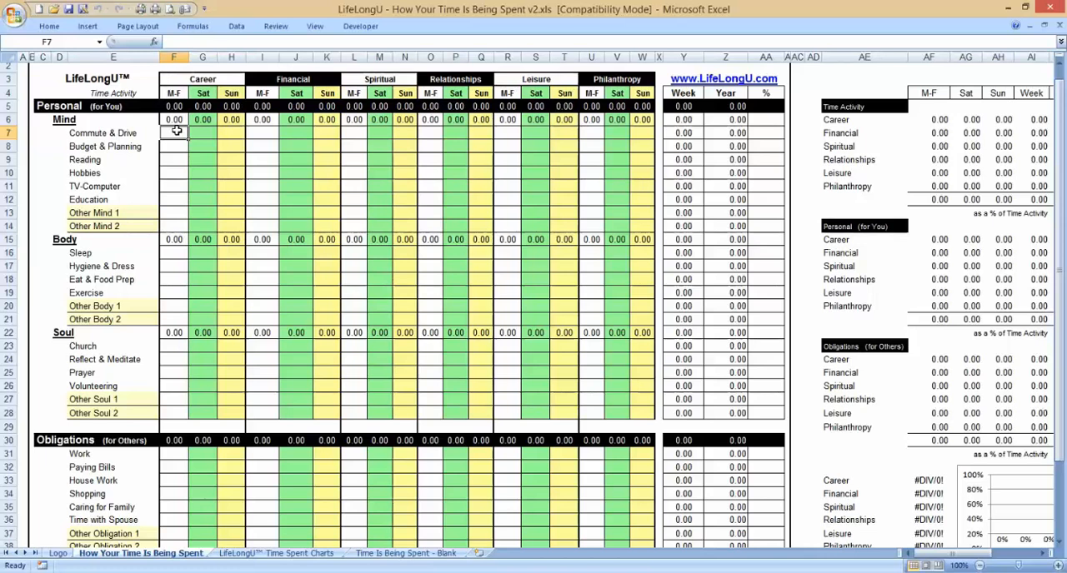
pyautogui.write('1')
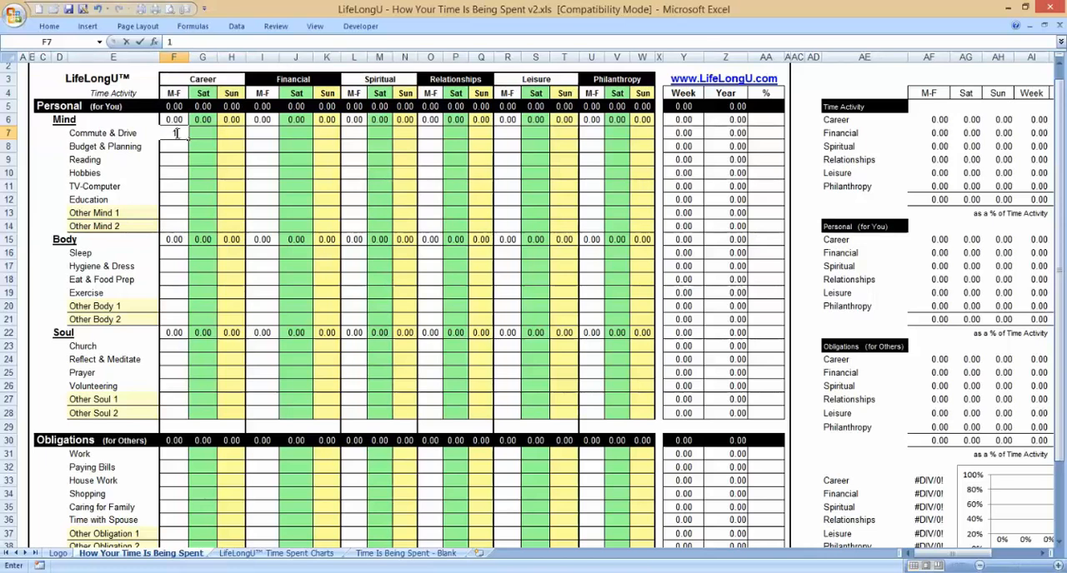
pyautogui.press('Return')
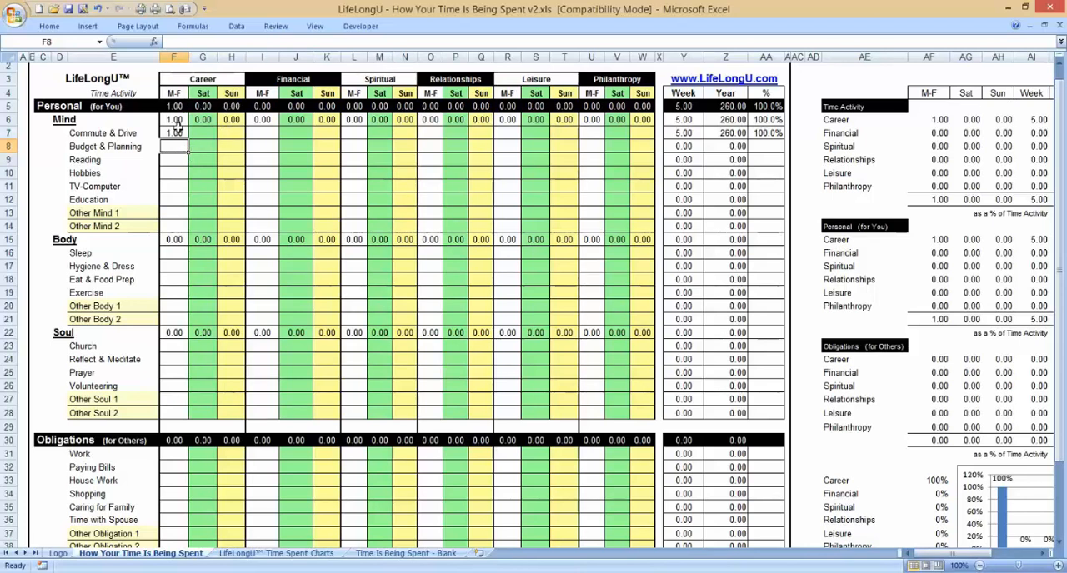
# Step: Check how the Commute & Drive entry feeds the Career Week and Year formulas and the summary charts
pyautogui.click(176, 132)
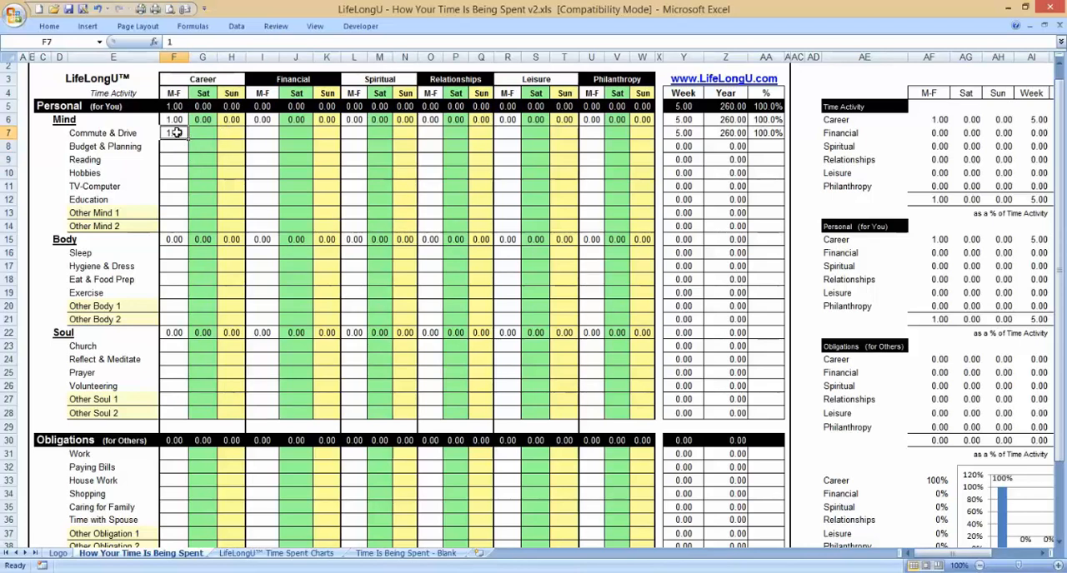
pyautogui.click(1039, 121)
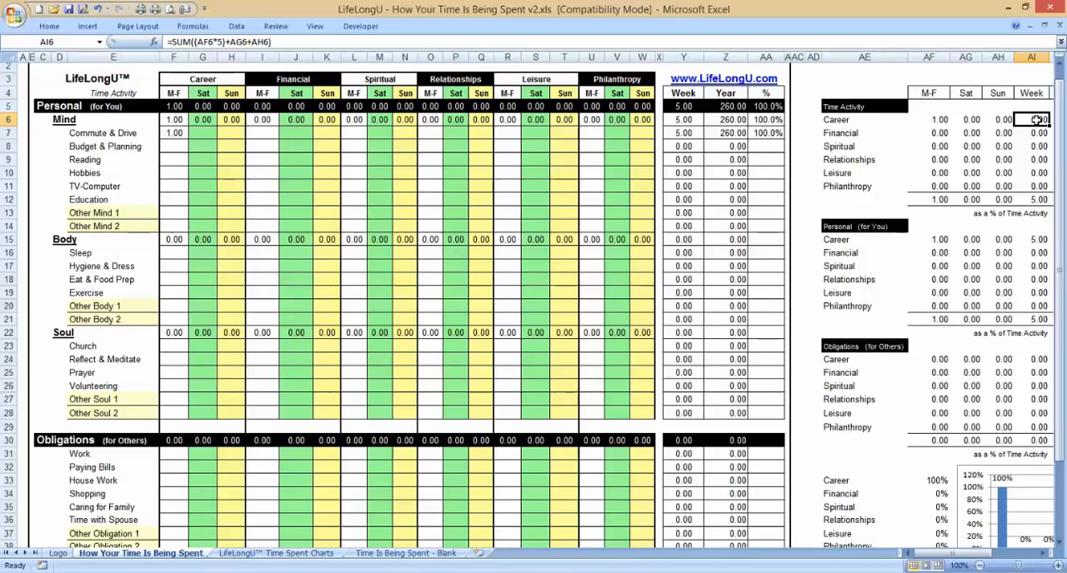
pyautogui.press('Right')
pyautogui.press('Right')
pyautogui.press('Right')
pyautogui.press('Right')
pyautogui.press('Right')
pyautogui.press('Right')
pyautogui.press('Right')
pyautogui.press('Right')
pyautogui.press('Right')
pyautogui.press('Right')
pyautogui.press('Right')
pyautogui.press('Right')
pyautogui.press('Right')
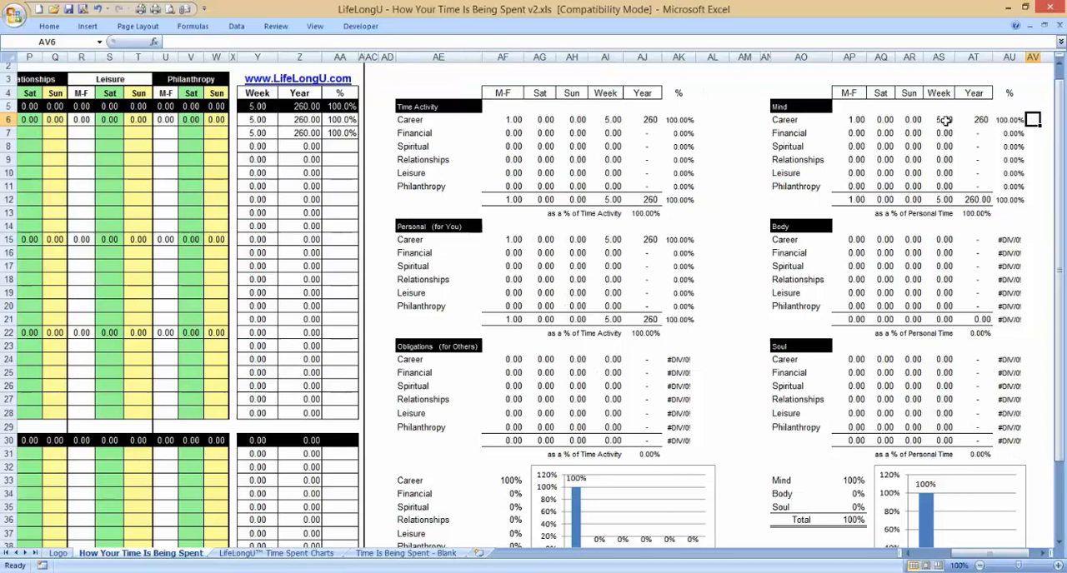
pyautogui.click(653, 121)
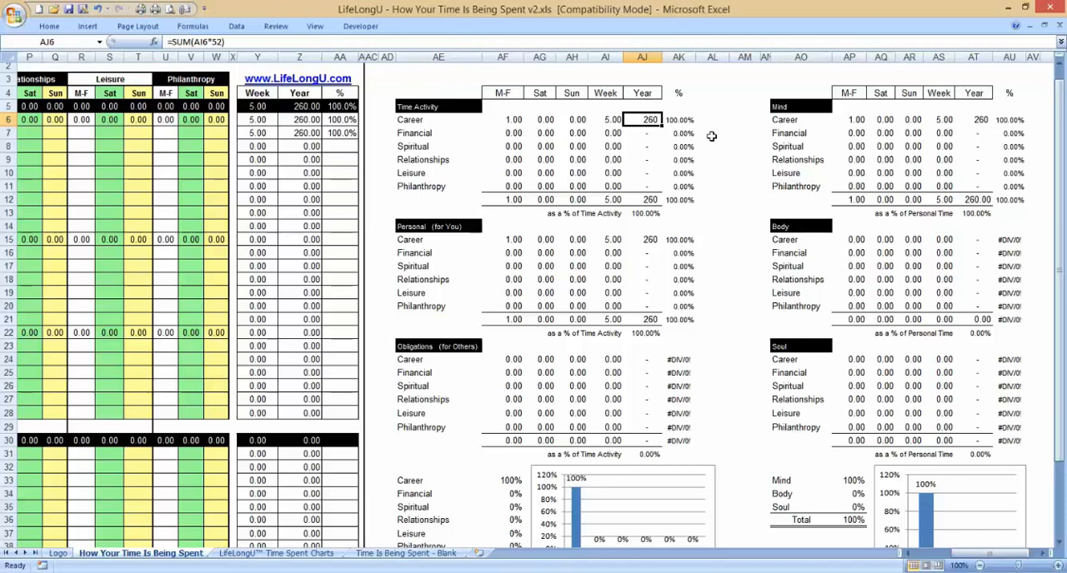
pyautogui.moveTo(1063, 242); pyautogui.dragTo(1063, 248)
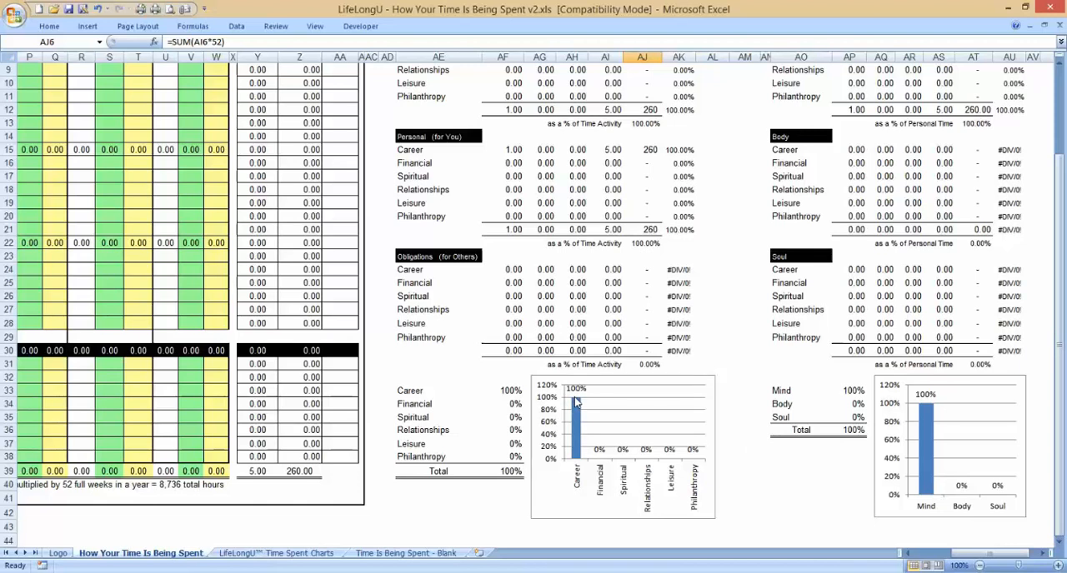
# Step: Open the LifeLongU Time Spent Charts sheet and examine Commute & Drive in the Time Activity and Career tables and charts
pyautogui.click(300, 554)
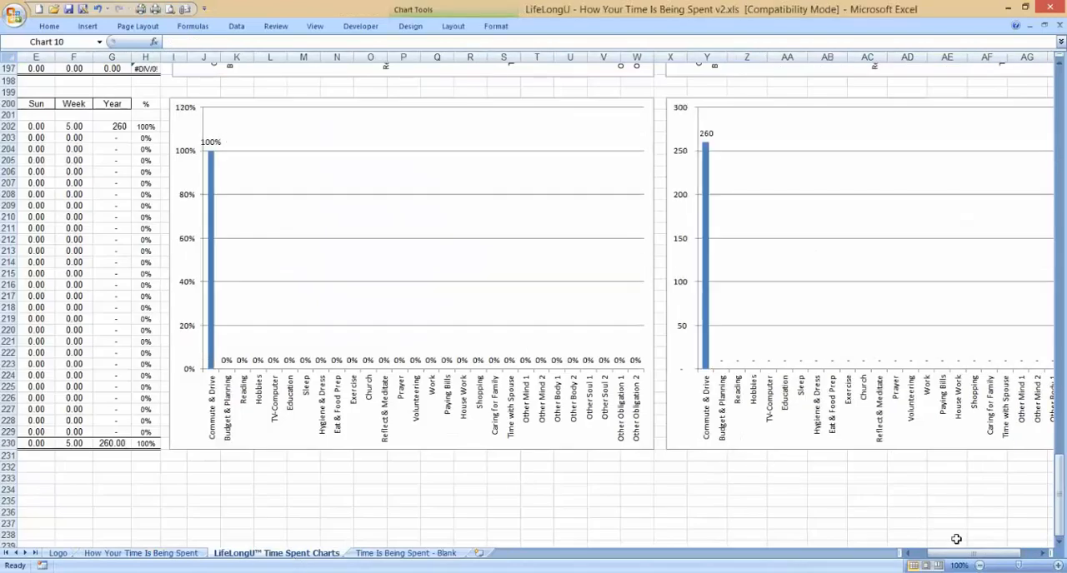
pyautogui.moveTo(965, 558); pyautogui.dragTo(945, 557)
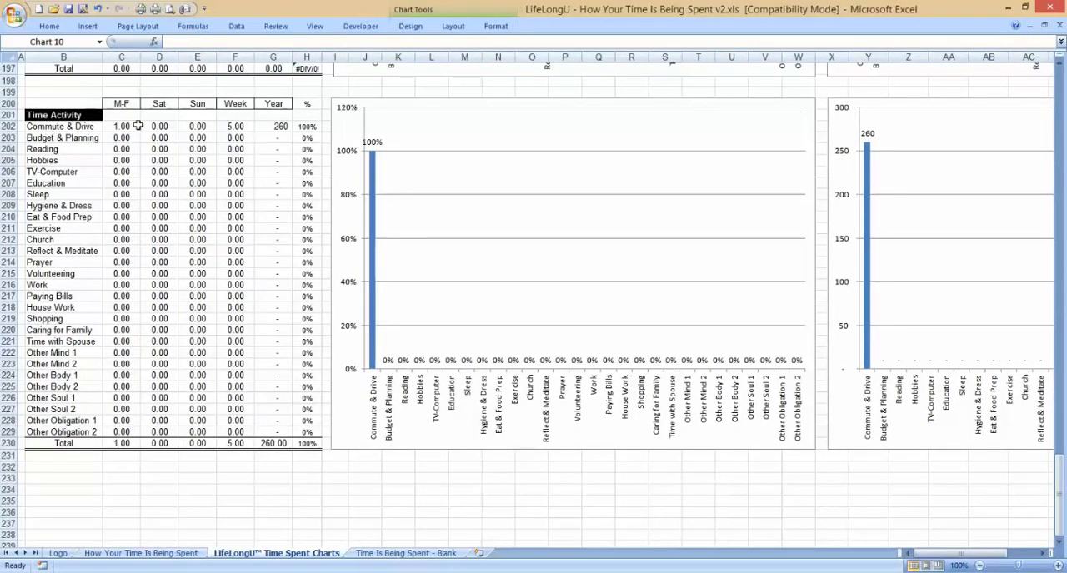
pyautogui.click(284, 126)
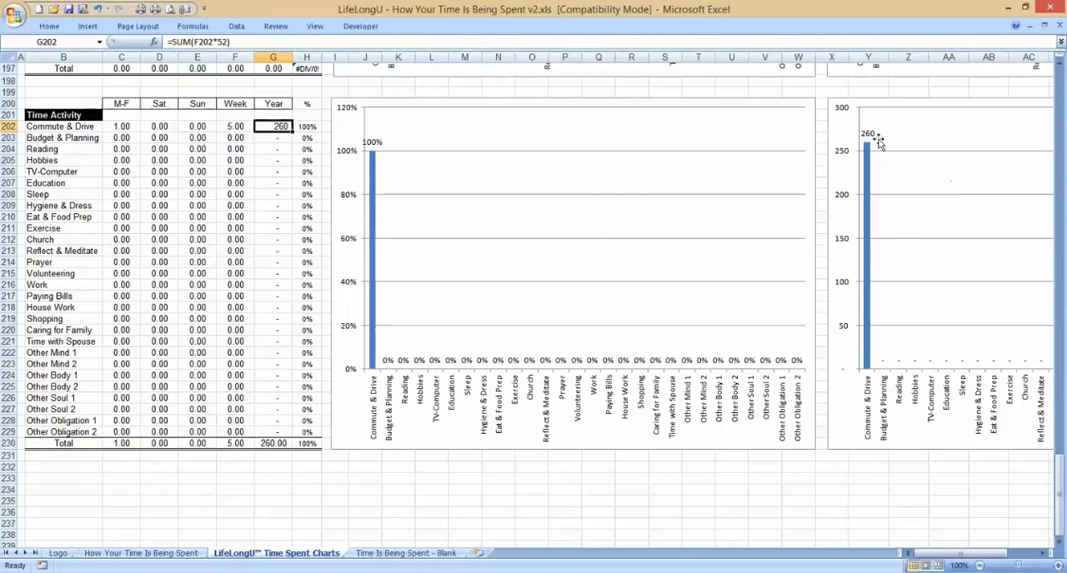
pyautogui.click(870, 139)
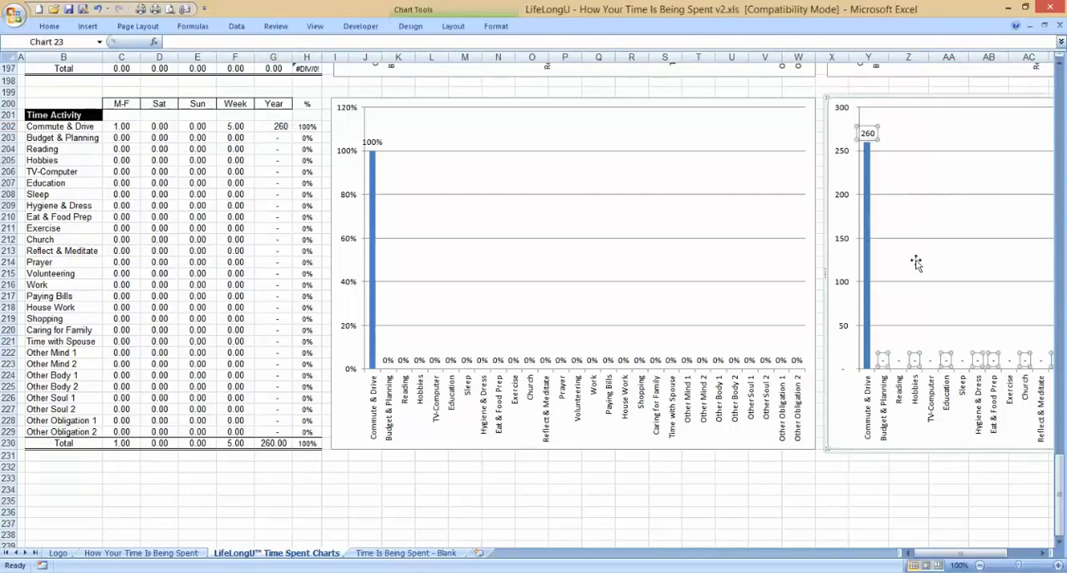
pyautogui.click(371, 143)
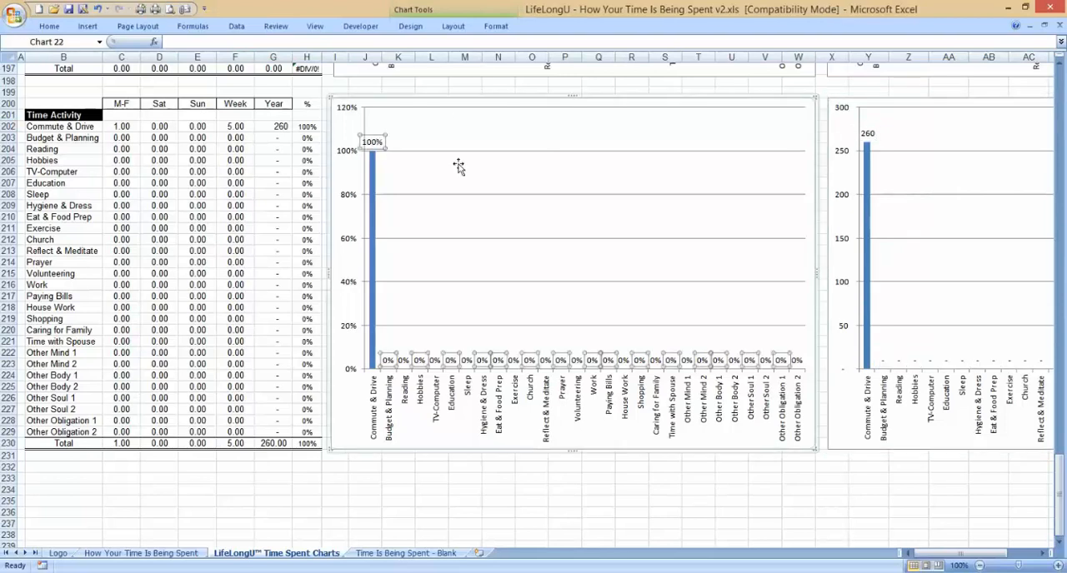
pyautogui.moveTo(1060, 491); pyautogui.dragTo(1060, 427)
pyautogui.moveTo(1061, 392); pyautogui.dragTo(1046, 105)
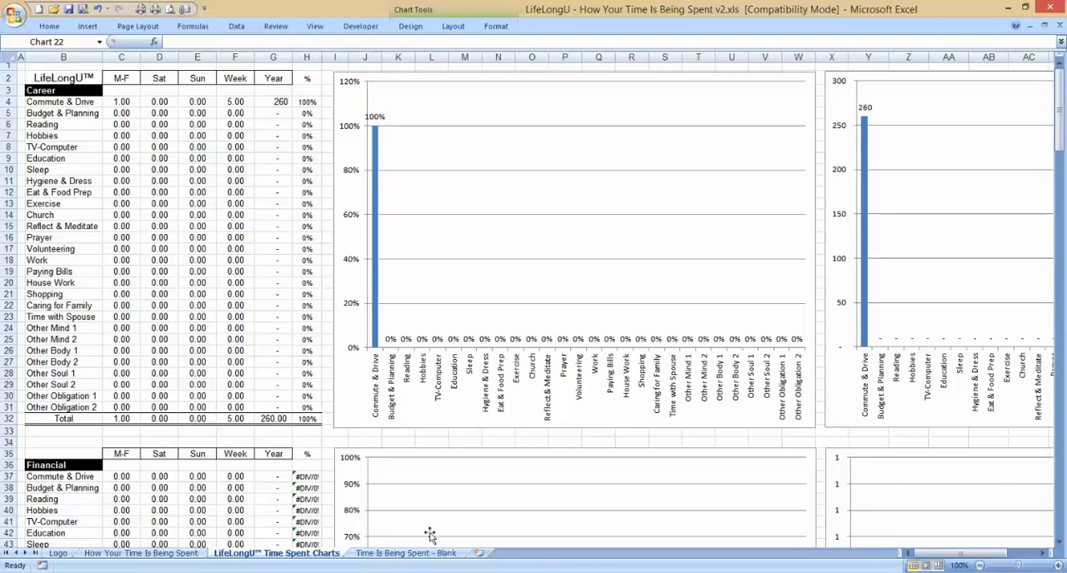
# Step: Return to the How Your Time Is Being Spent sheet and inspect the Career cells for Commute & Drive and Budget & Planning
pyautogui.click(155, 553)
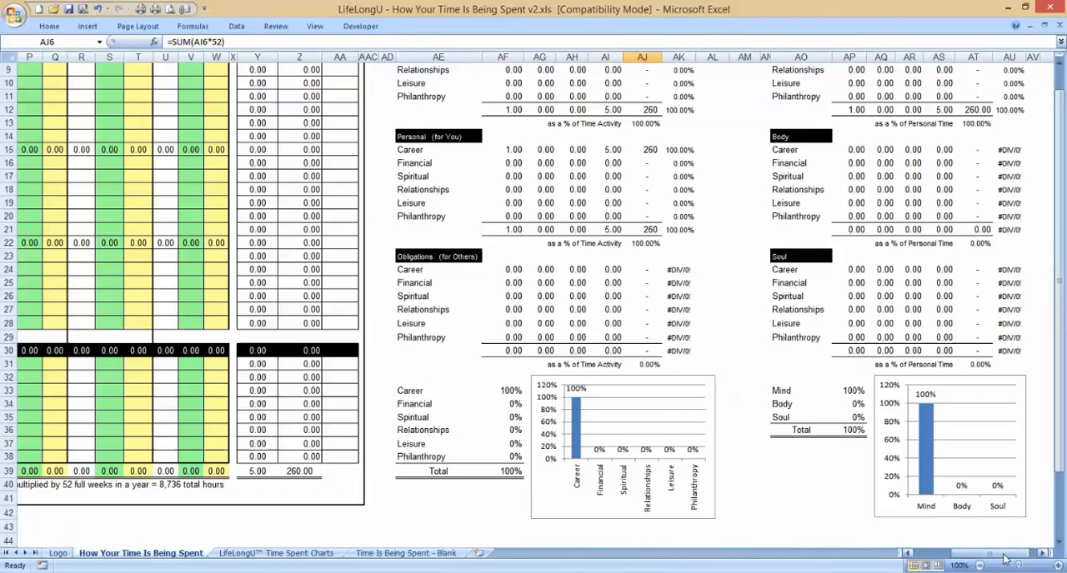
pyautogui.moveTo(1006, 554); pyautogui.dragTo(960, 562)
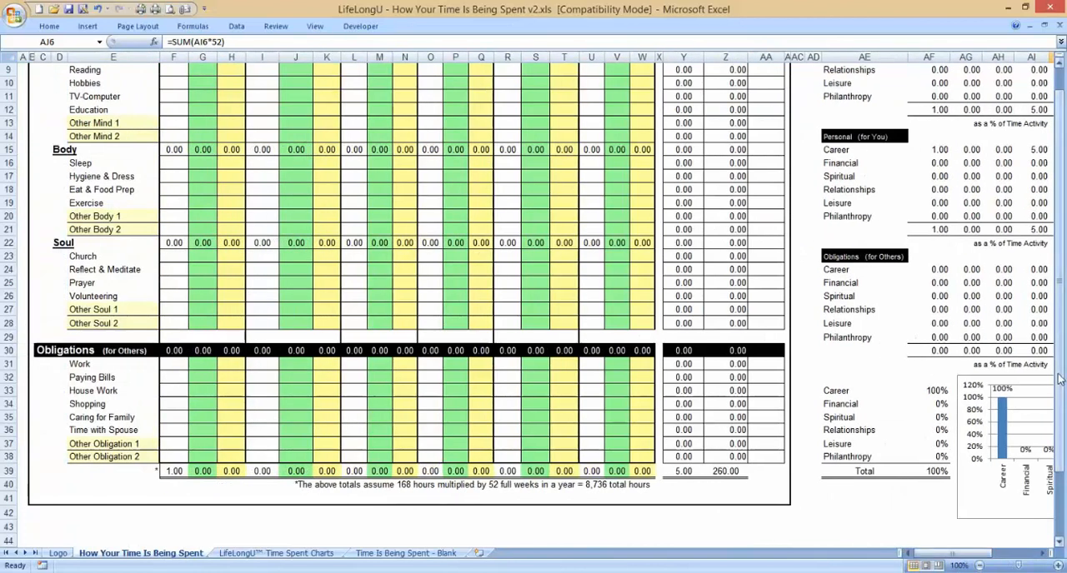
pyautogui.moveTo(1060, 375); pyautogui.dragTo(1060, 345)
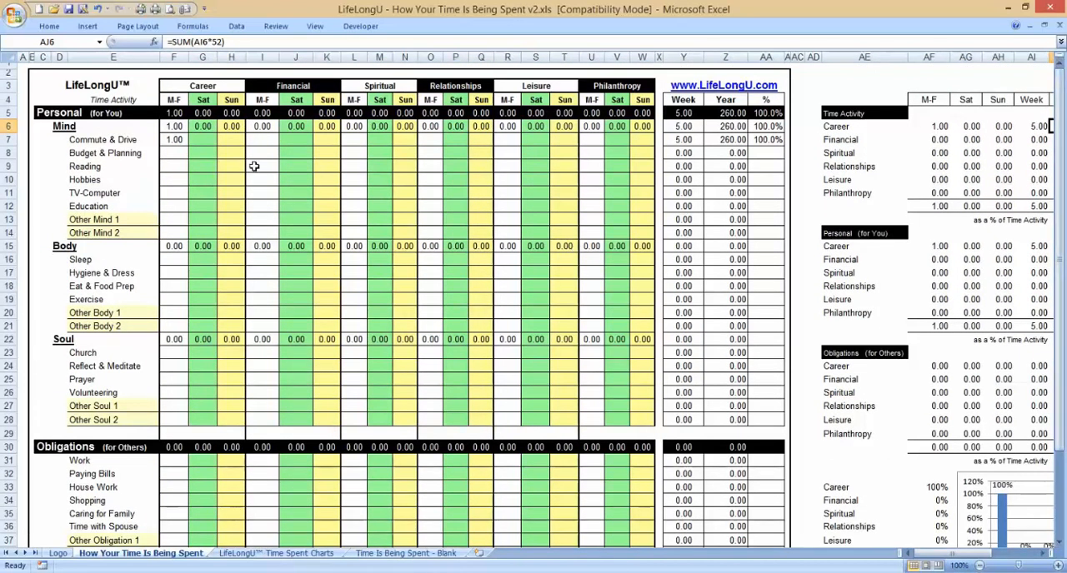
pyautogui.click(177, 151)
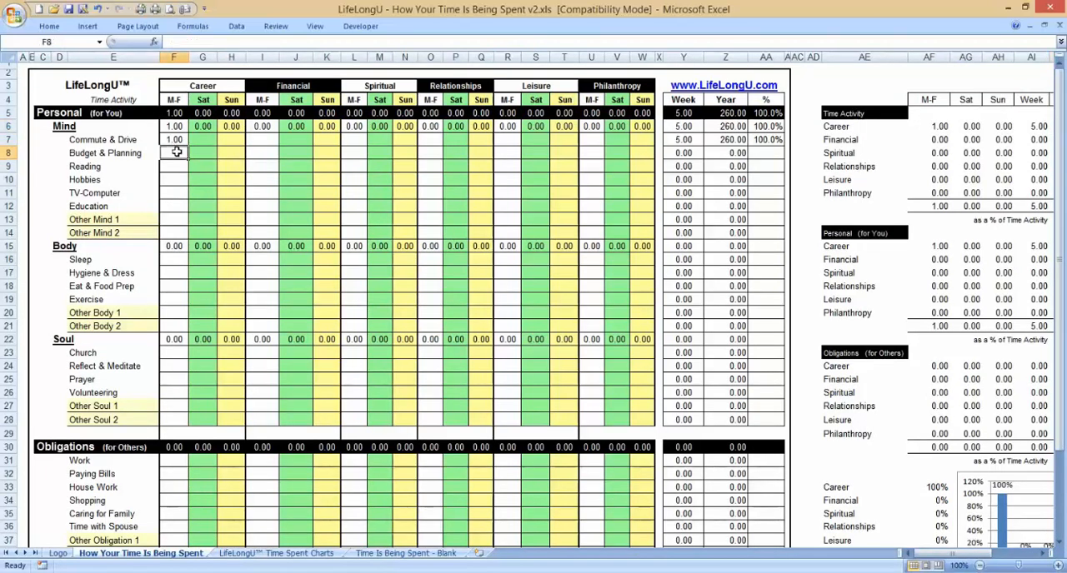
pyautogui.click(235, 149)
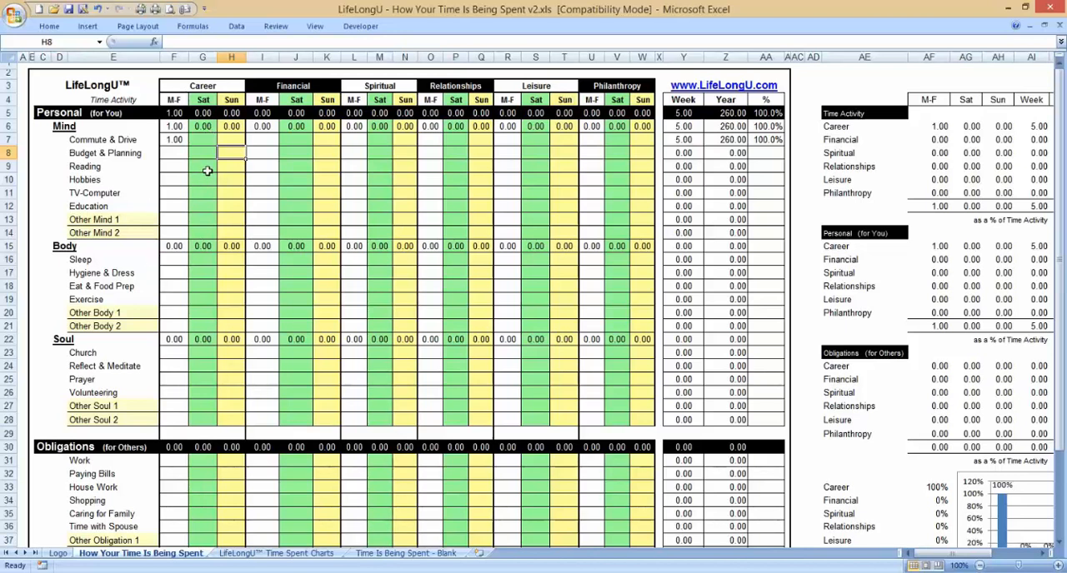
pyautogui.click(174, 139)
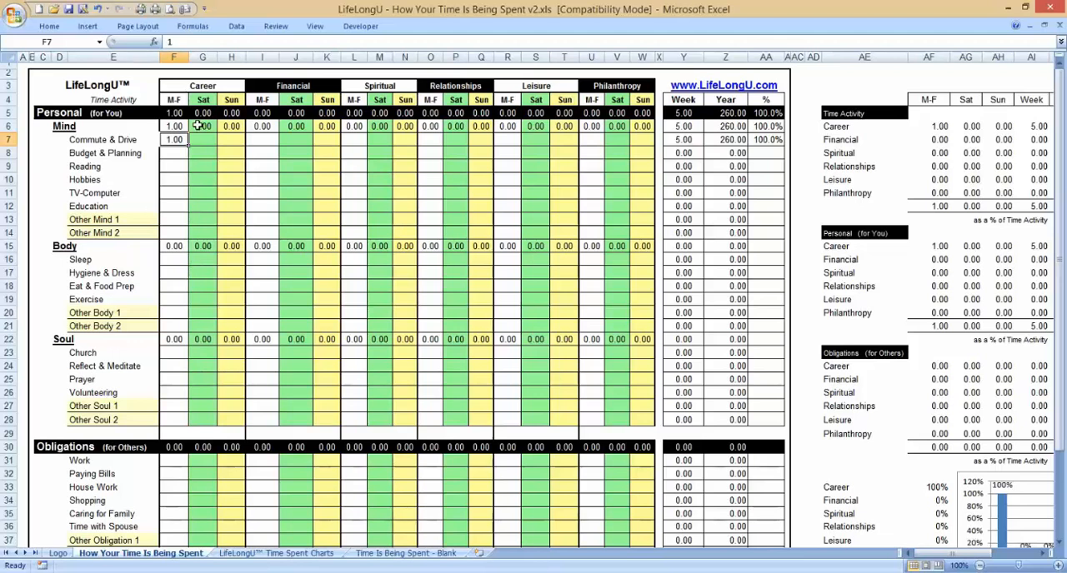
# Step: Rename the Other Mind 1 activity as Radio Time and enter 1 hour for it under Career, M-F
pyautogui.click(90, 219)
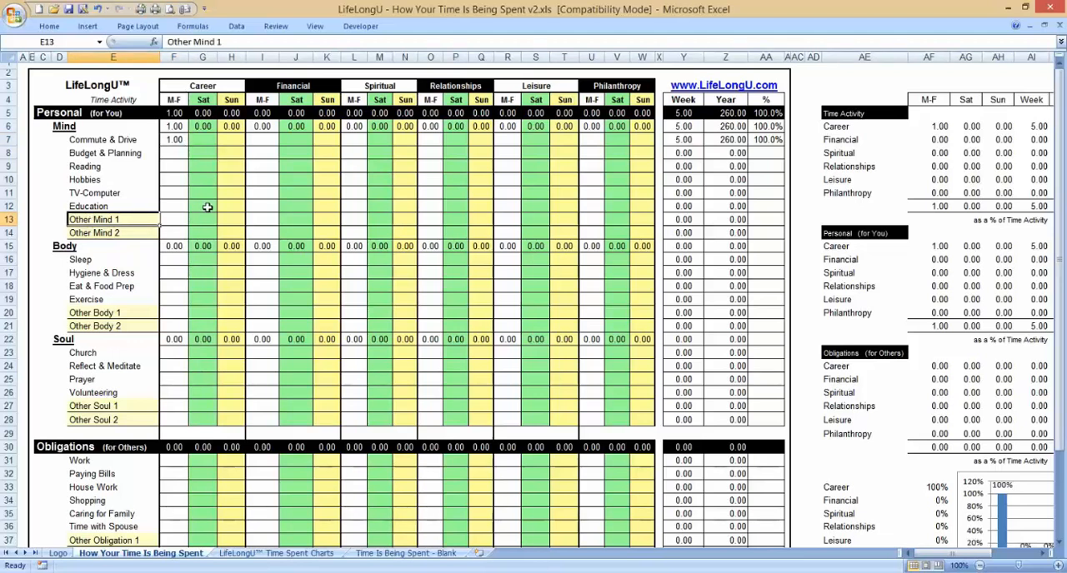
pyautogui.write('Waste')
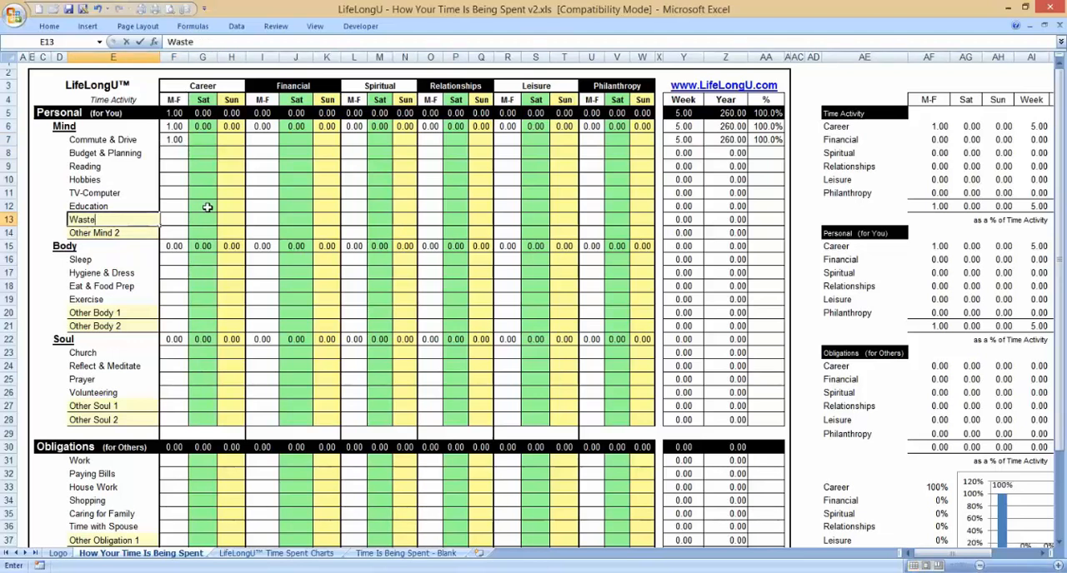
pyautogui.press('BackSpace')
pyautogui.press('BackSpace')
pyautogui.press('BackSpace')
pyautogui.press('BackSpace')
pyautogui.press('BackSpace')
pyautogui.write('Radio Time')
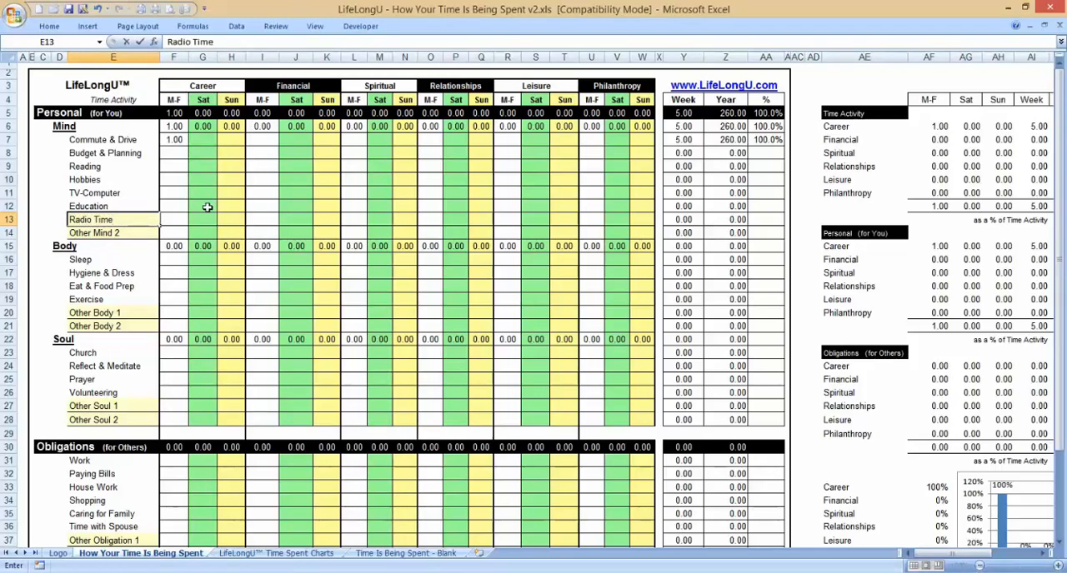
pyautogui.press('Tab')
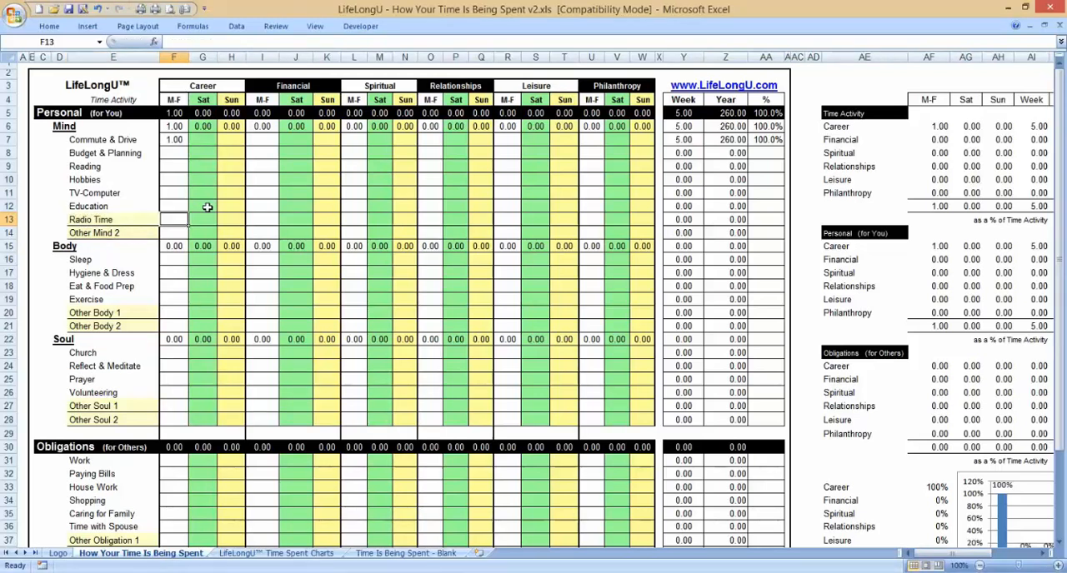
pyautogui.write('1')
pyautogui.press('Return')
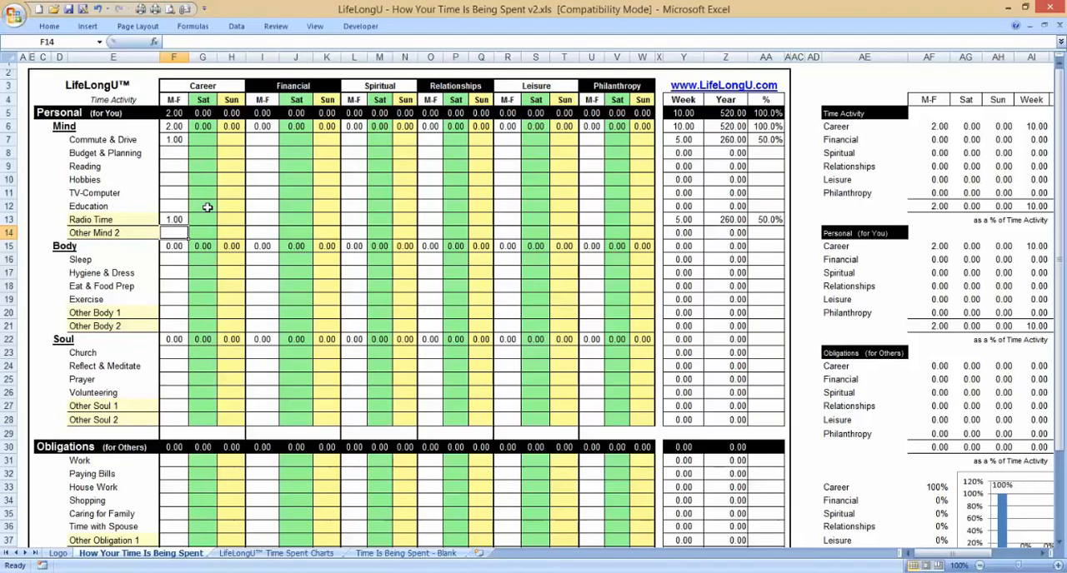
# Step: Clear the Commute & Drive hours under Career, M-F, and check the summary tables
pyautogui.click(177, 140)
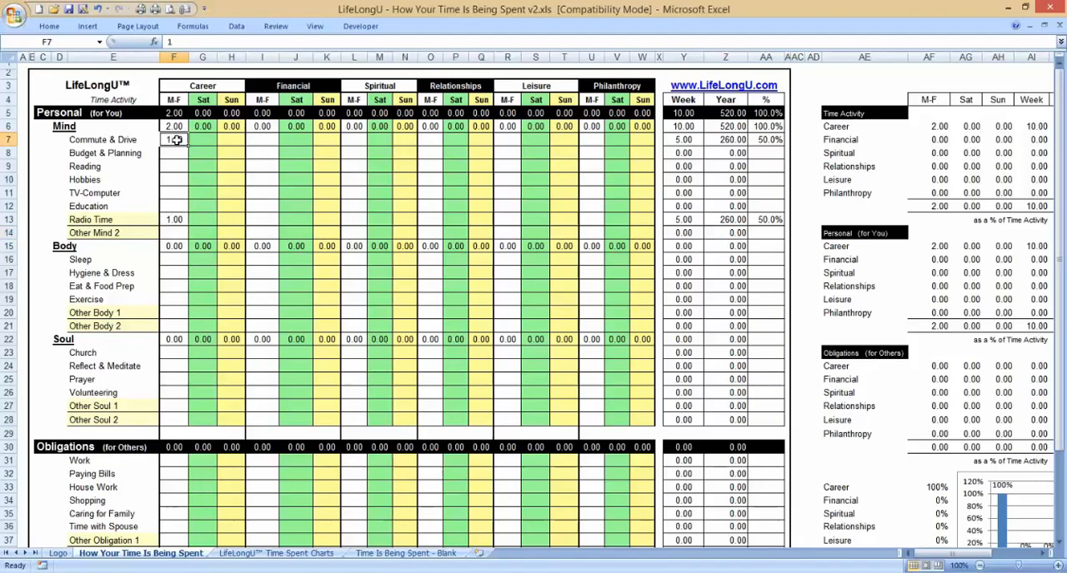
pyautogui.press('Delete')
pyautogui.press('Down')
pyautogui.press('Down')
pyautogui.press('Down')
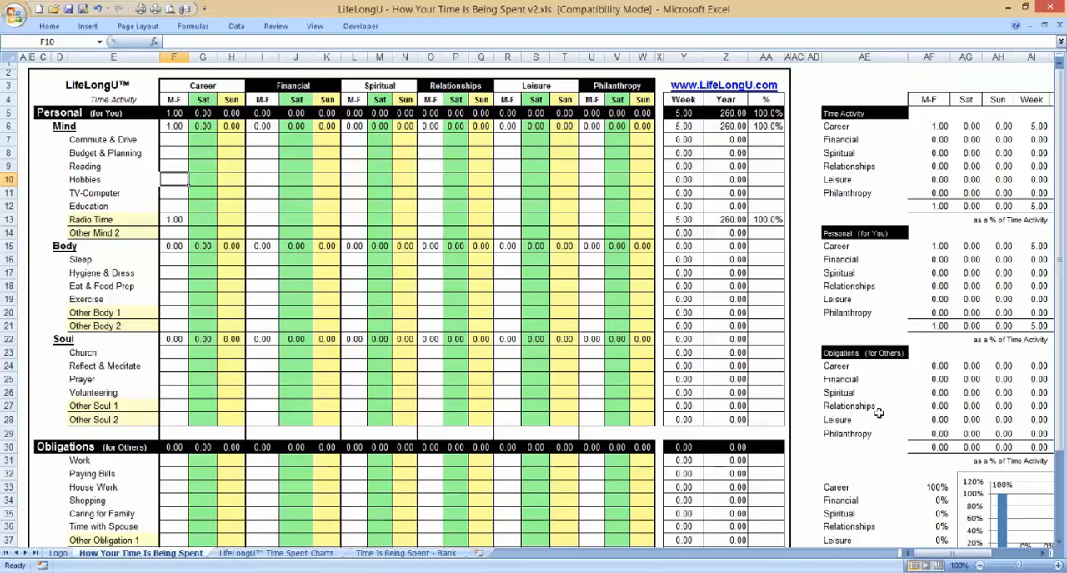
pyautogui.moveTo(932, 554); pyautogui.dragTo(1003, 554)
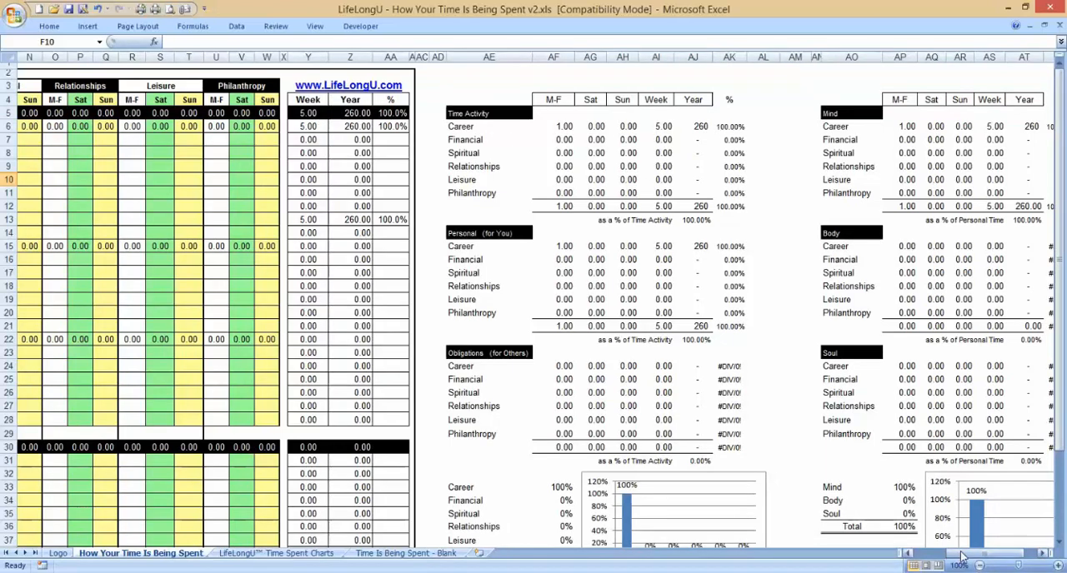
pyautogui.moveTo(958, 554); pyautogui.dragTo(924, 554)
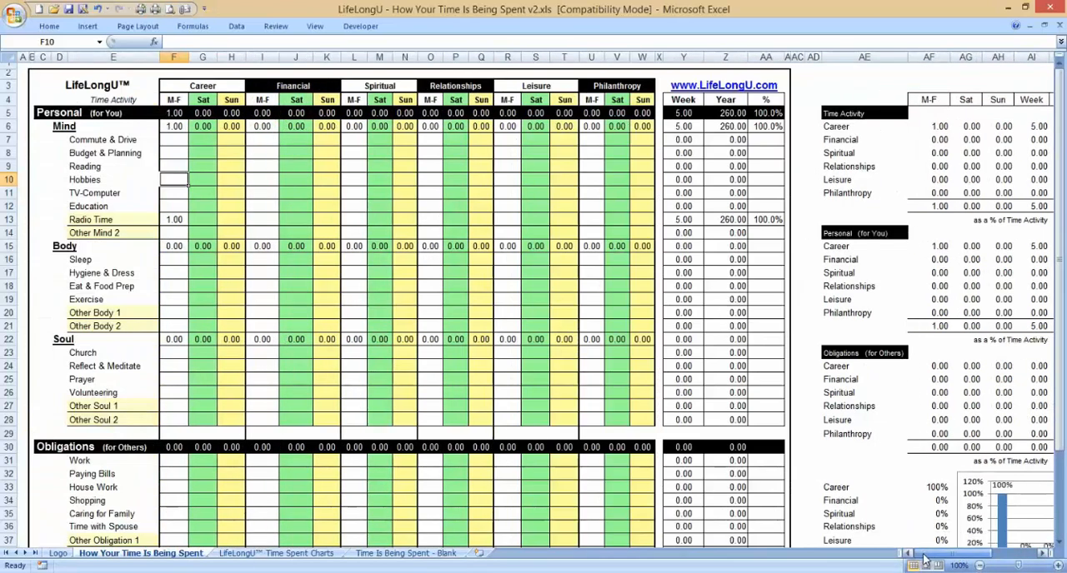
# Step: Undo the cleared Commute & Drive hours, the Radio Time hour and the renaming of Other Mind 1
pyautogui.click(109, 219)
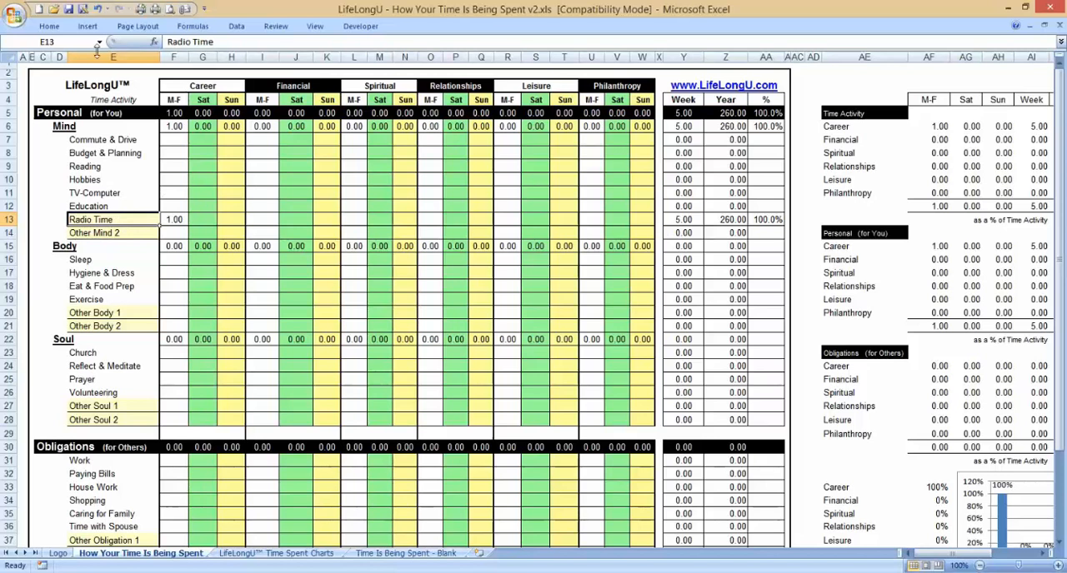
pyautogui.click(99, 10)
pyautogui.click(98, 10)
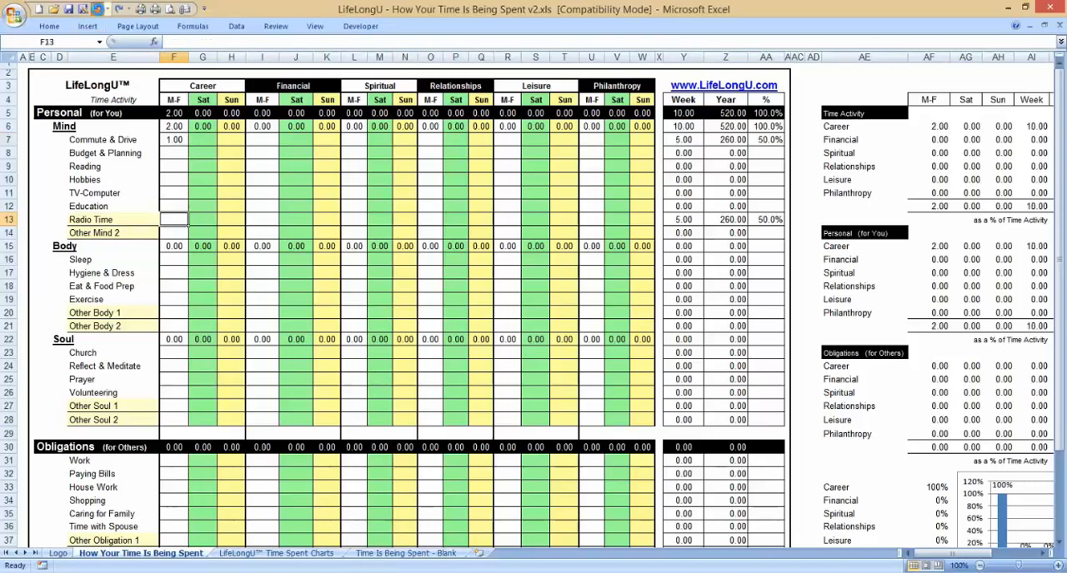
pyautogui.click(98, 10)
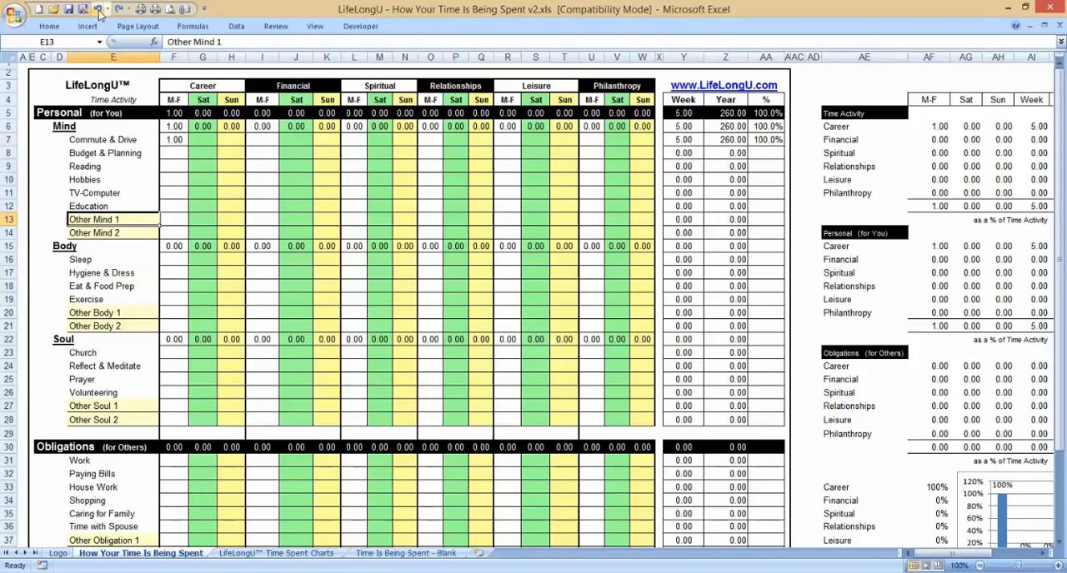
# Step: Review the Career columns from the Personal activities down through the Obligations rows and back up to the Career heading
pyautogui.click(175, 139)
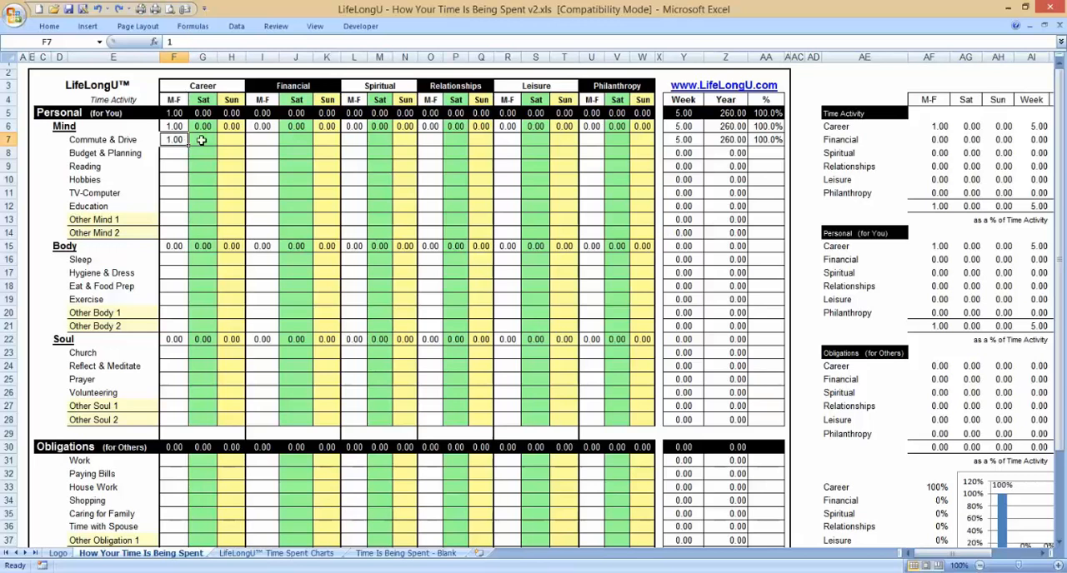
pyautogui.moveTo(184, 88); pyautogui.dragTo(205, 403)
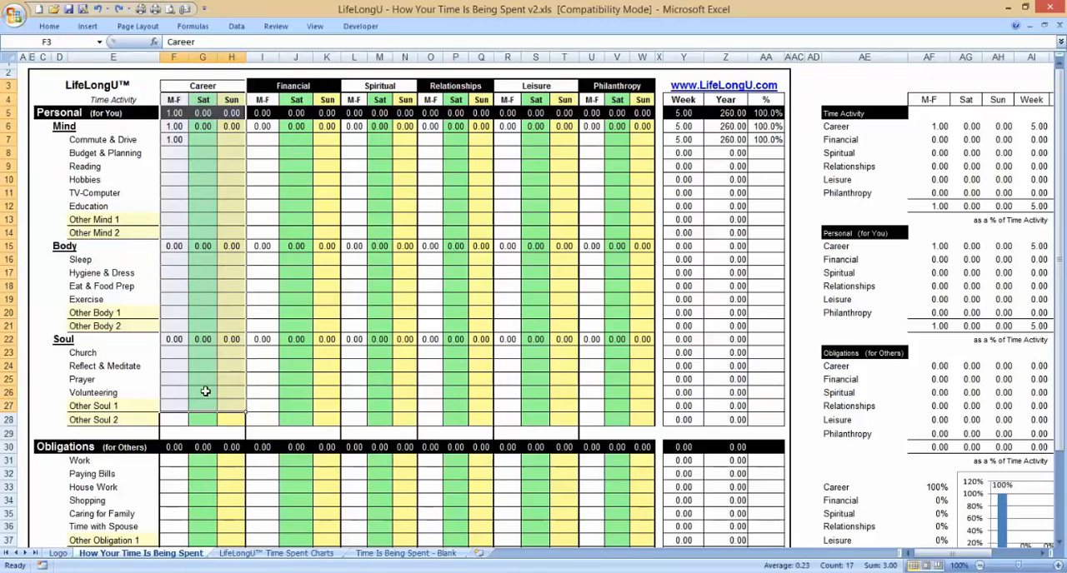
pyautogui.click(205, 390)
pyautogui.click(189, 464)
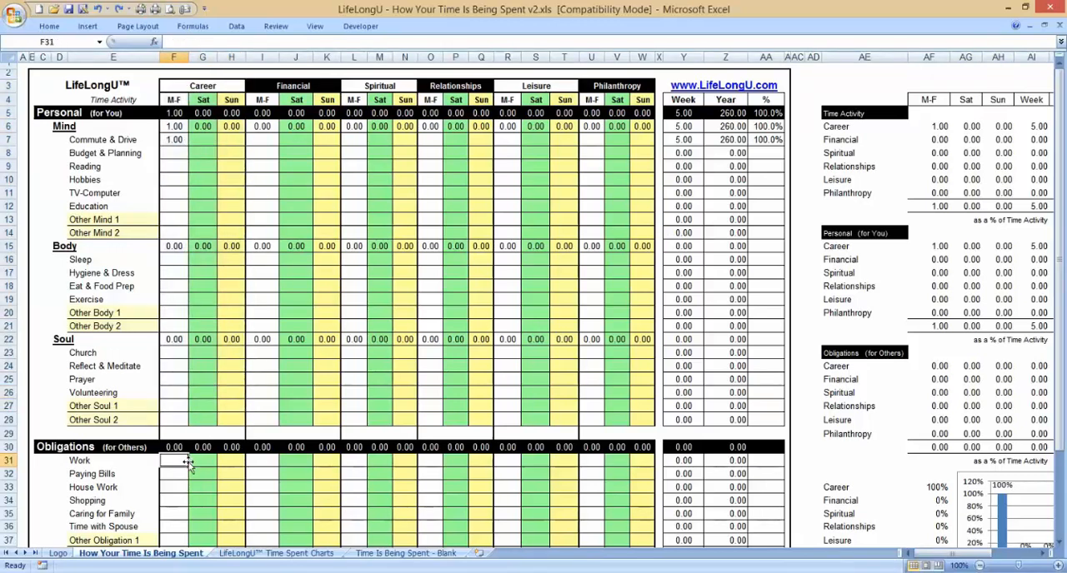
pyautogui.press('Down')
pyautogui.press('Down')
pyautogui.press('Down')
pyautogui.press('Down')
pyautogui.press('Down')
pyautogui.press('Down')
pyautogui.press('Down')
pyautogui.press('Down')
pyautogui.press('Down')
pyautogui.press('Down')
pyautogui.press('Down')
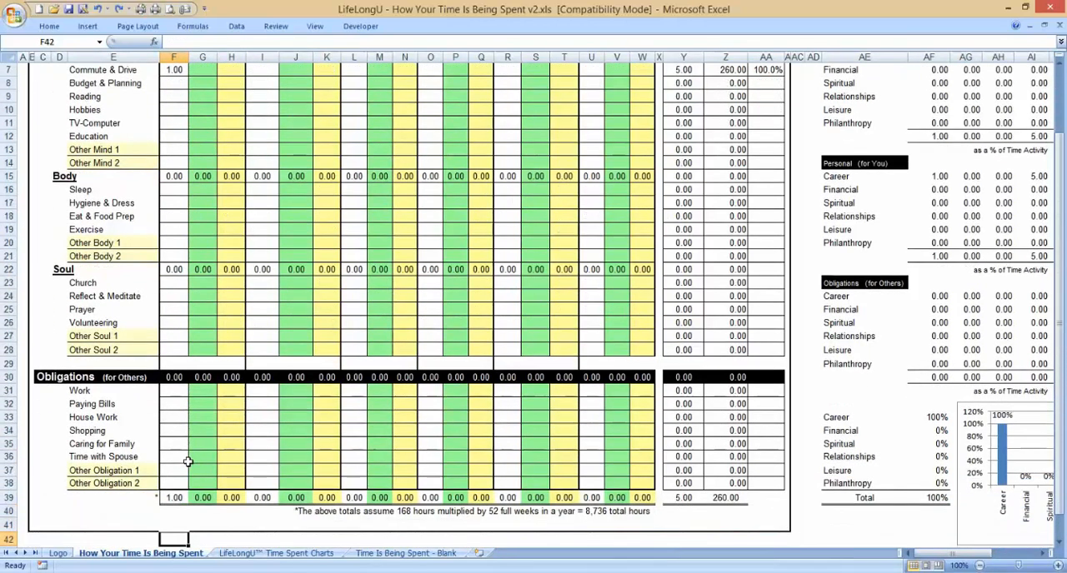
pyautogui.press('Up')
pyautogui.press('Up')
pyautogui.press('Up')
pyautogui.press('Up')
pyautogui.press('Up')
pyautogui.press('Up')
pyautogui.press('Up')
pyautogui.press('Up')
pyautogui.press('Up')
pyautogui.press('Up')
pyautogui.press('Up')
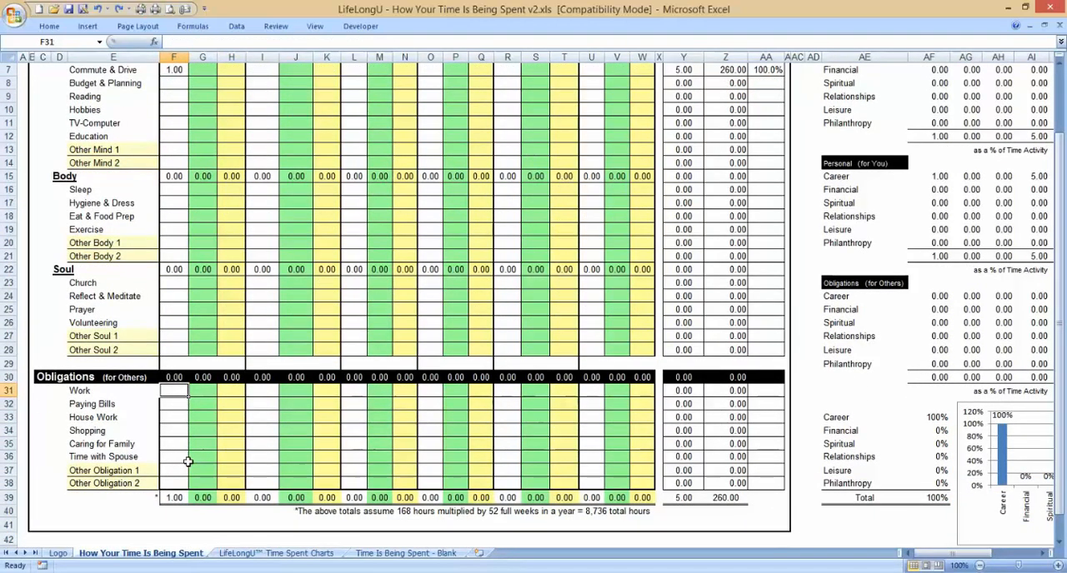
pyautogui.press('Up')
pyautogui.press('Up')
pyautogui.press('Up')
pyautogui.press('Up')
pyautogui.press('Up')
pyautogui.press('Up')
pyautogui.press('Up')
pyautogui.press('Up')
pyautogui.press('Up')
pyautogui.press('Up')
pyautogui.press('Up')
pyautogui.press('Up')
pyautogui.press('Up')
pyautogui.press('Up')
pyautogui.press('Up')
pyautogui.press('Up')
pyautogui.press('Up')
pyautogui.press('Up')
pyautogui.press('Up')
pyautogui.press('Up')
pyautogui.press('Up')
pyautogui.press('Up')
pyautogui.press('Up')
pyautogui.press('Up')
pyautogui.press('Up')
pyautogui.press('Up')
pyautogui.press('Up')
pyautogui.press('Up')
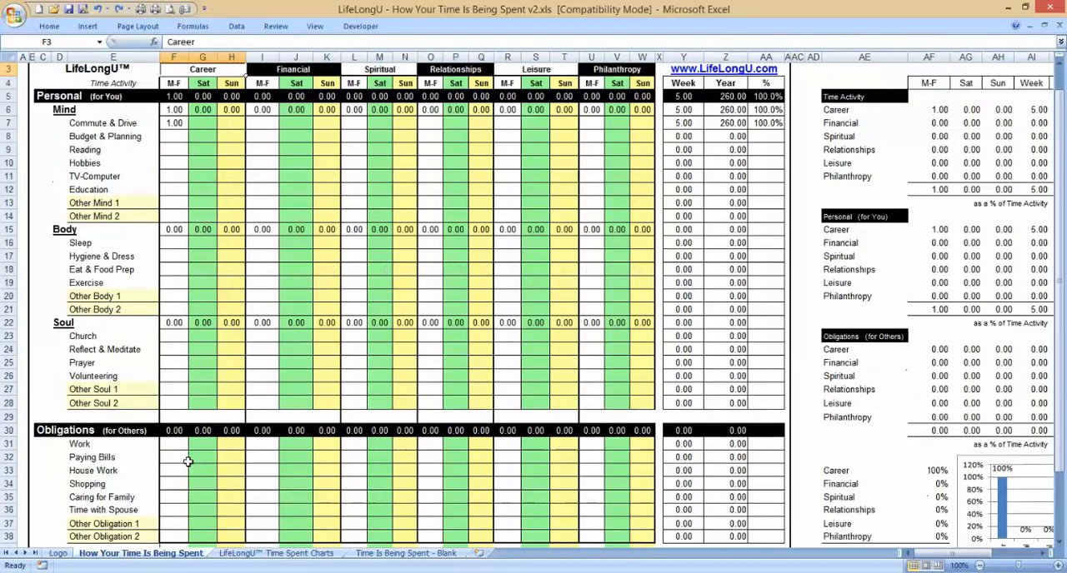
# Step: Enter 8 hours for Work under Career, M-F, and check the Career M-F figure in the Time Activity summary
pyautogui.press('Down')
pyautogui.press('Down')
pyautogui.press('Down')
pyautogui.press('Down')
pyautogui.press('Down')
pyautogui.press('Down')
pyautogui.press('Down')
pyautogui.press('Down')
pyautogui.press('Down')
pyautogui.press('Down')
pyautogui.press('Down')
pyautogui.press('Down')
pyautogui.press('Down')
pyautogui.press('Down')
pyautogui.press('Down')
pyautogui.press('Down')
pyautogui.press('Down')
pyautogui.press('Down')
pyautogui.press('Down')
pyautogui.press('Down')
pyautogui.press('Down')
pyautogui.press('Down')
pyautogui.press('Down')
pyautogui.press('Down')
pyautogui.press('Down')
pyautogui.press('Down')
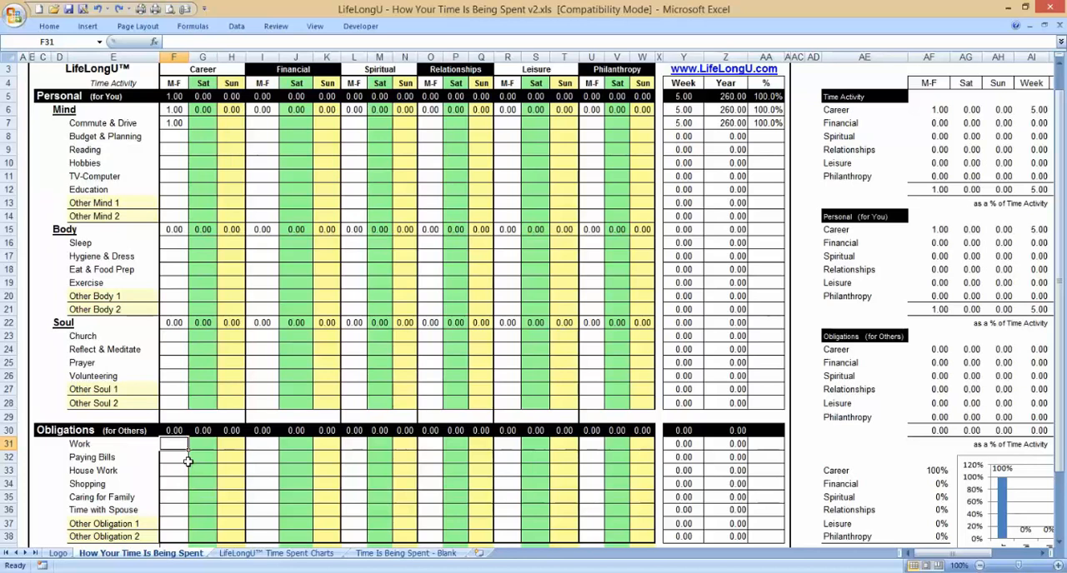
pyautogui.write('8')
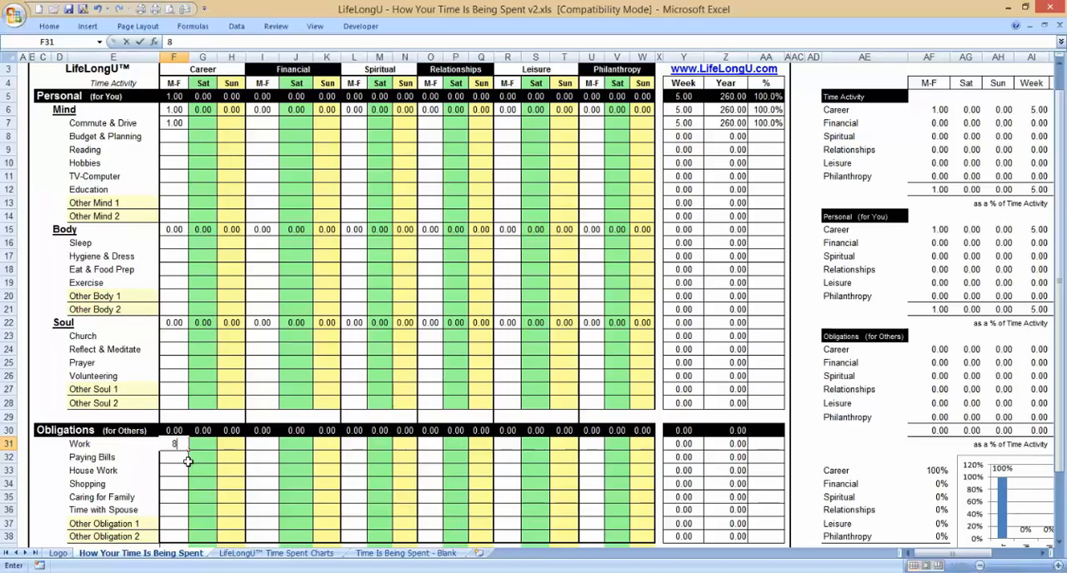
pyautogui.press('Return')
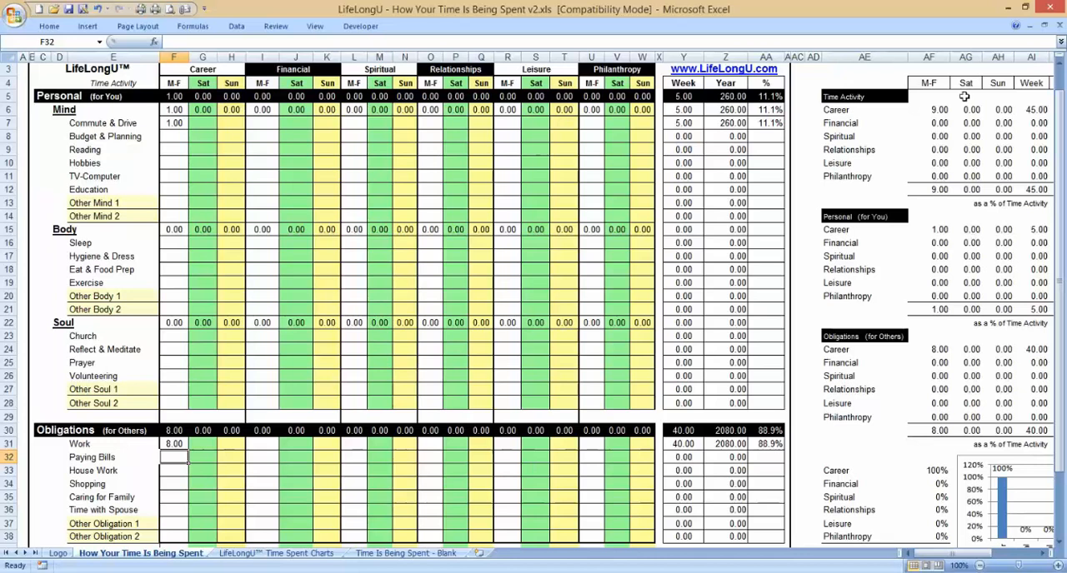
pyautogui.click(942, 110)
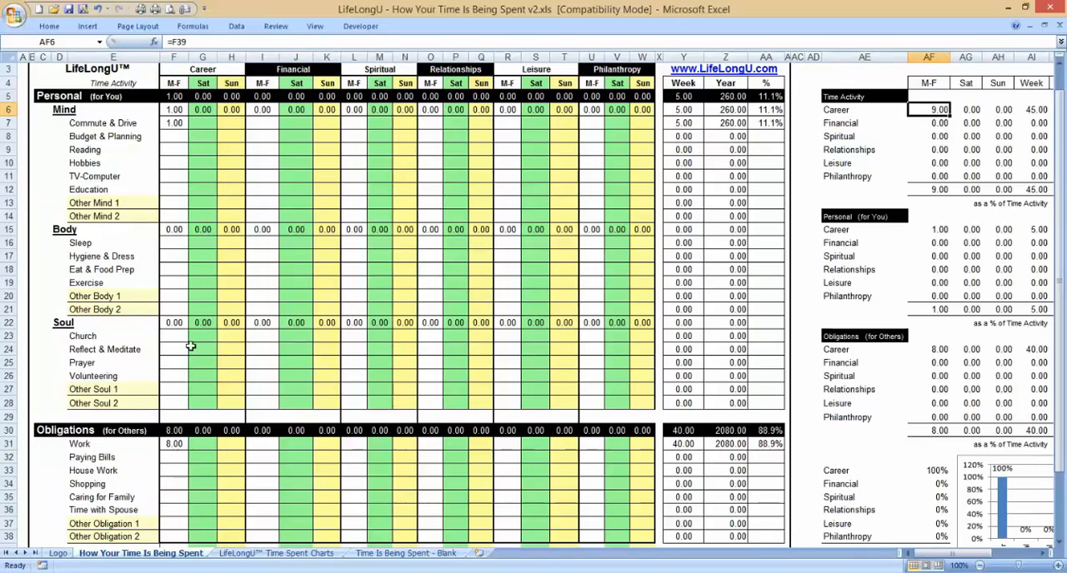
# Step: Enter 2 hours for Work under Career, Sat
pyautogui.click(204, 444)
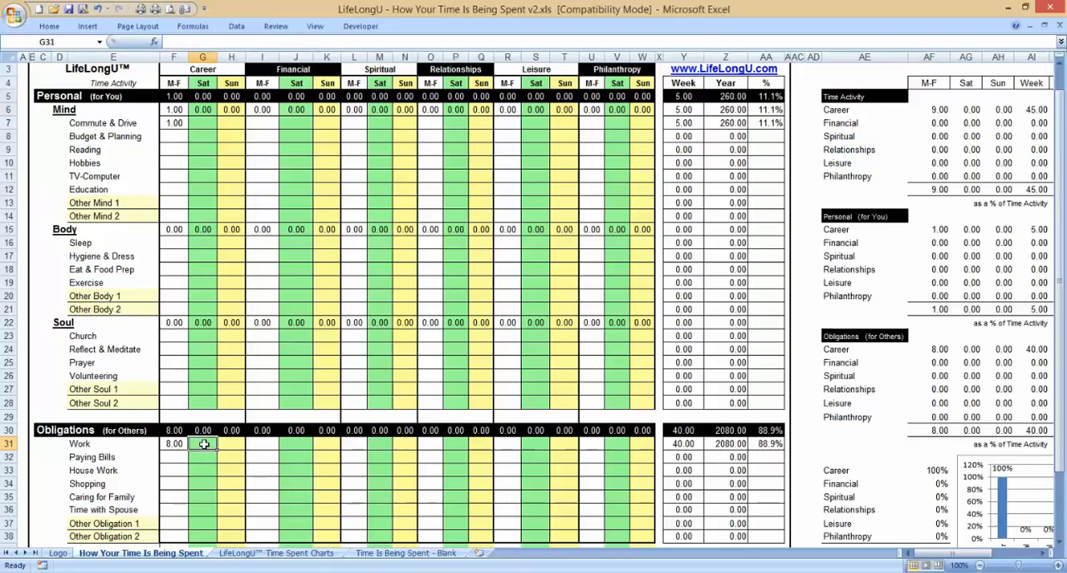
pyautogui.write('2')
pyautogui.press('Return')
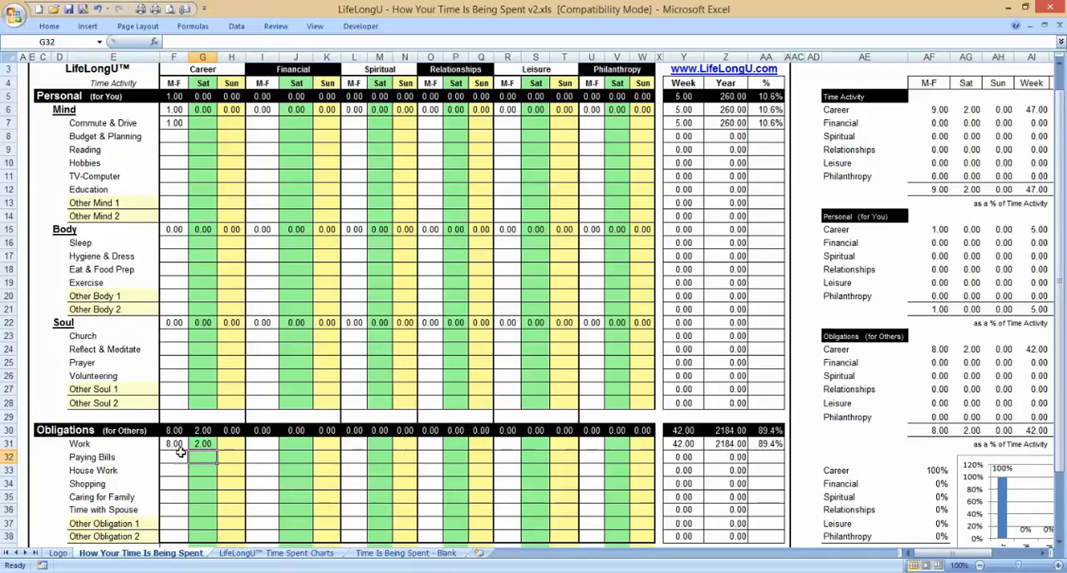
# Step: Check the M-F and Sat totals of the Career columns below the Obligations rows, and return to the Financial heading
pyautogui.press('Down')
pyautogui.press('Down')
pyautogui.press('Down')
pyautogui.press('Down')
pyautogui.press('Down')
pyautogui.press('Down')
pyautogui.press('Down')
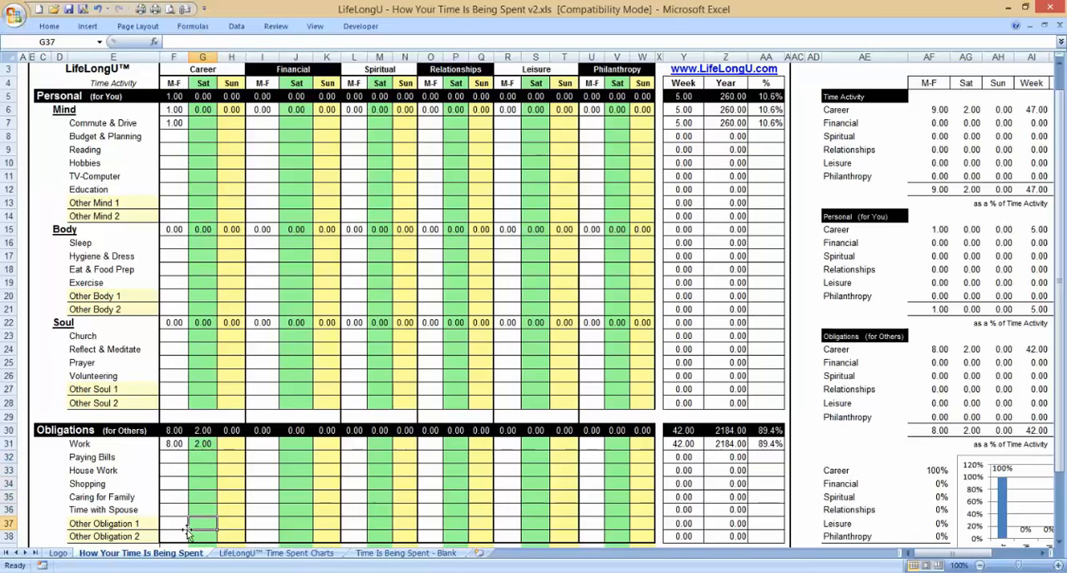
pyautogui.click(185, 525)
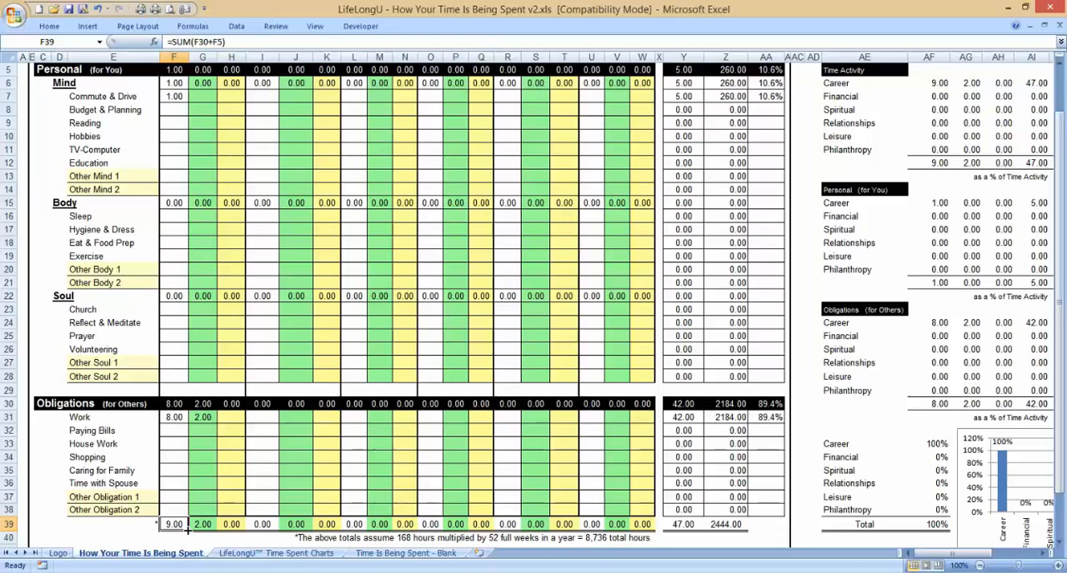
pyautogui.click(189, 527)
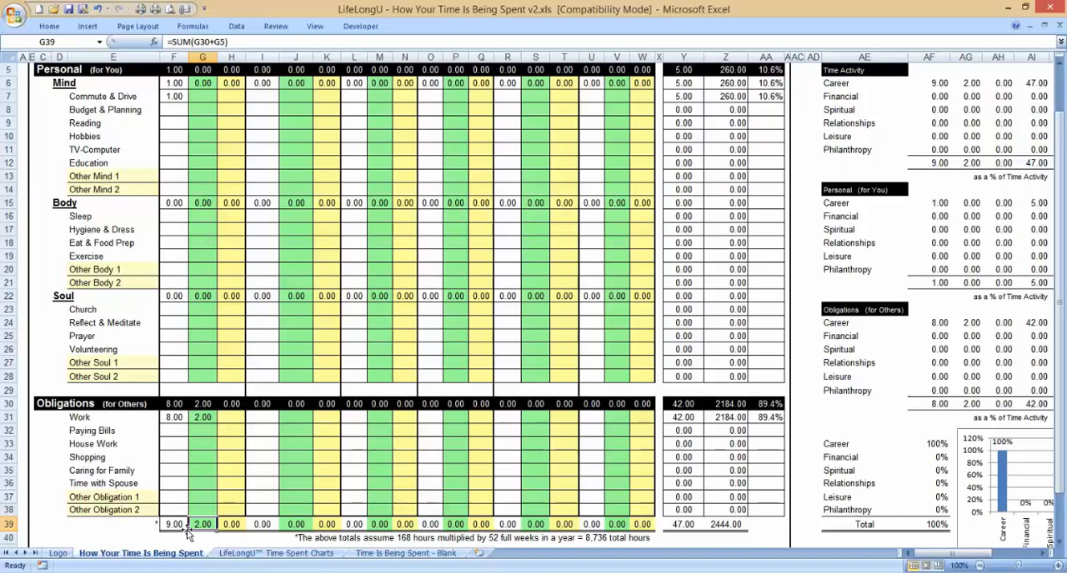
pyautogui.press('Right')
pyautogui.press('Up')
pyautogui.press('Up')
pyautogui.press('Up')
pyautogui.press('Up')
pyautogui.press('Up')
pyautogui.press('Up')
pyautogui.press('Up')
pyautogui.press('Up')
pyautogui.press('Up')
pyautogui.press('Up')
pyautogui.press('Up')
pyautogui.press('Up')
pyautogui.press('Up')
pyautogui.press('Up')
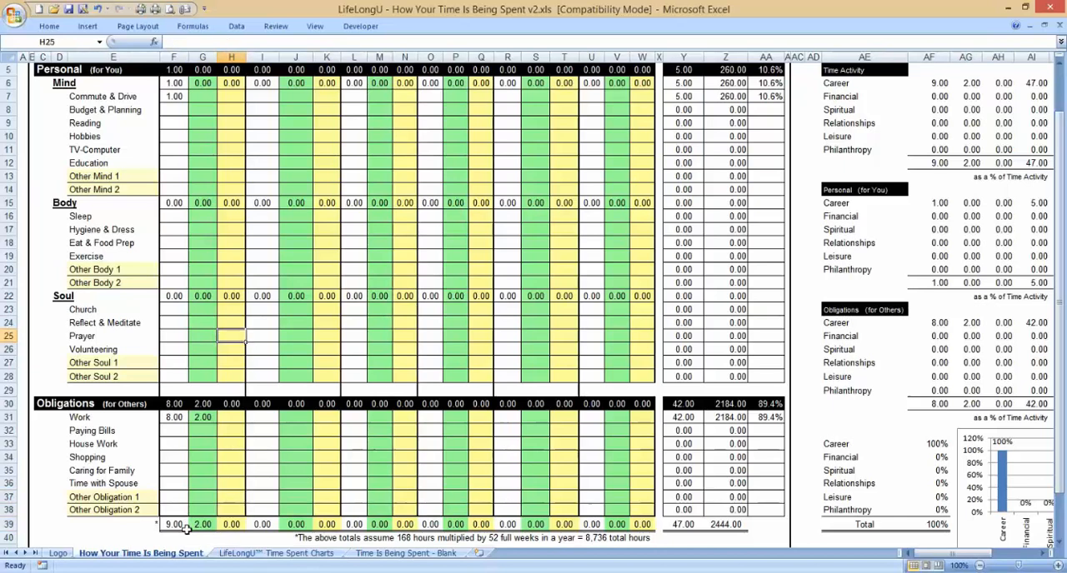
pyautogui.press('Up')
pyautogui.press('Up')
pyautogui.press('Up')
pyautogui.press('Up')
pyautogui.press('Up')
pyautogui.press('Up')
pyautogui.press('Up')
pyautogui.press('Up')
pyautogui.press('Up')
pyautogui.press('Up')
pyautogui.press('Up')
pyautogui.press('Up')
pyautogui.press('Up')
pyautogui.press('Up')
pyautogui.press('Up')
pyautogui.press('Up')
pyautogui.press('Up')
pyautogui.press('Up')
pyautogui.press('Up')
pyautogui.press('Up')
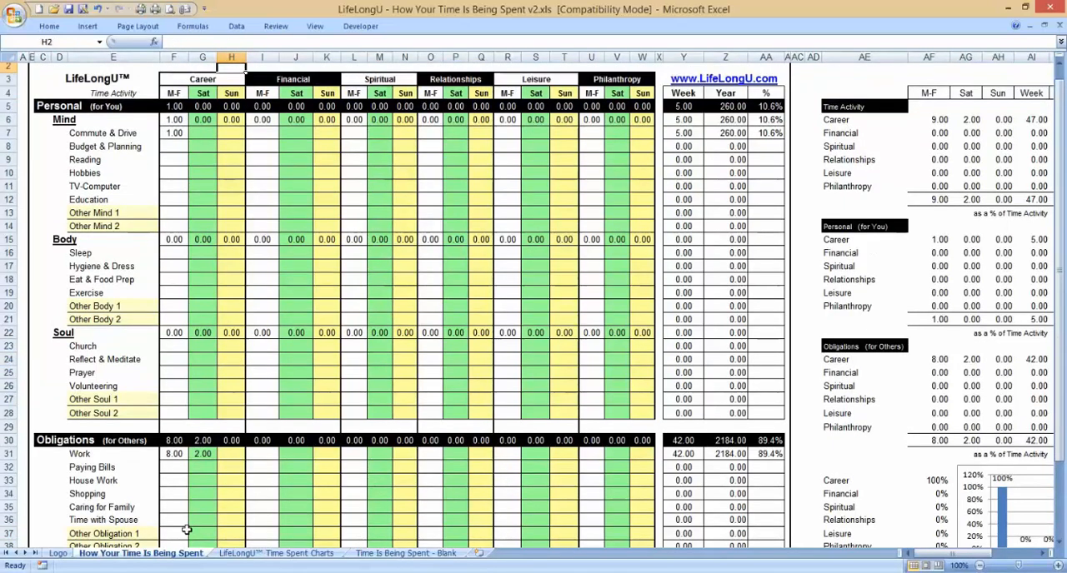
pyautogui.press('Down')
pyautogui.press('Right')
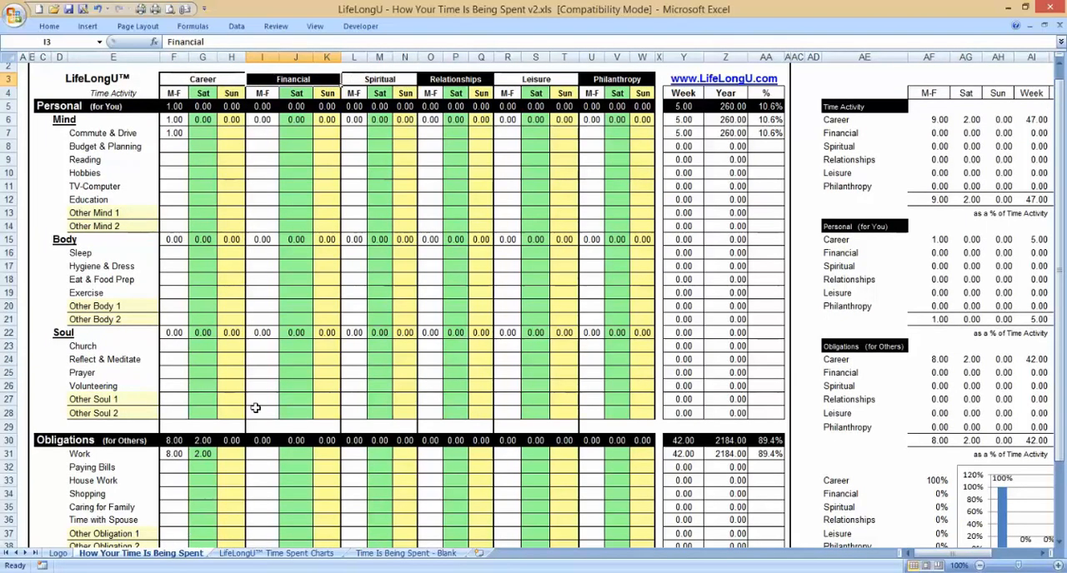
# Step: Enter 1 hour for Paying Bills under Financial, Sat, and check the Financial Saturday figure in the Time Activity summary
pyautogui.click(295, 133)
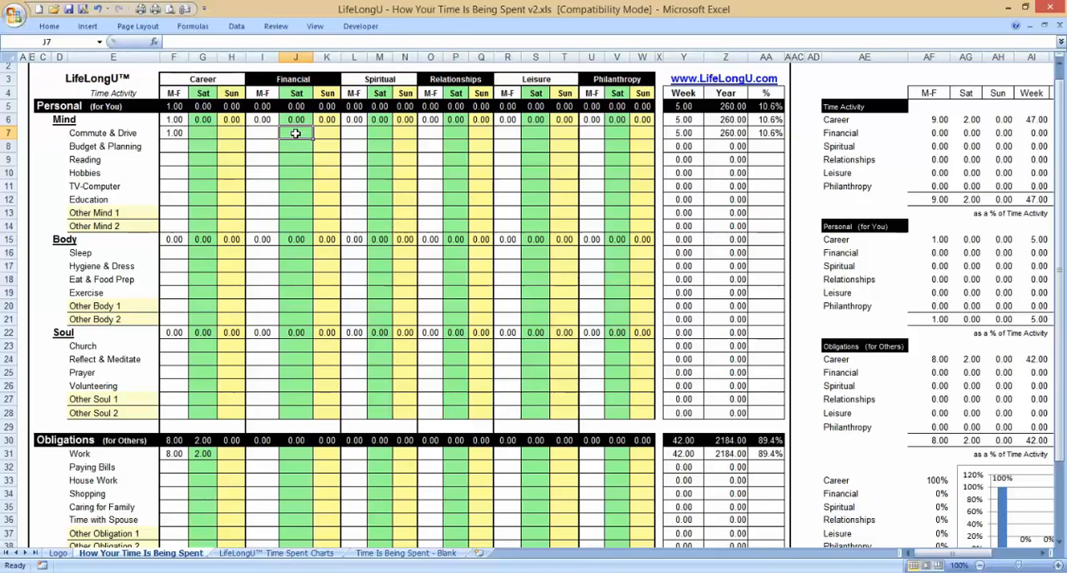
pyautogui.press('Down')
pyautogui.press('Down')
pyautogui.press('Down')
pyautogui.press('Down')
pyautogui.press('Down')
pyautogui.press('Down')
pyautogui.press('Down')
pyautogui.press('Down')
pyautogui.press('Down')
pyautogui.press('Down')
pyautogui.press('Down')
pyautogui.press('Down')
pyautogui.press('Down')
pyautogui.press('Down')
pyautogui.press('Down')
pyautogui.press('Down')
pyautogui.press('Down')
pyautogui.press('Down')
pyautogui.press('Down')
pyautogui.press('Down')
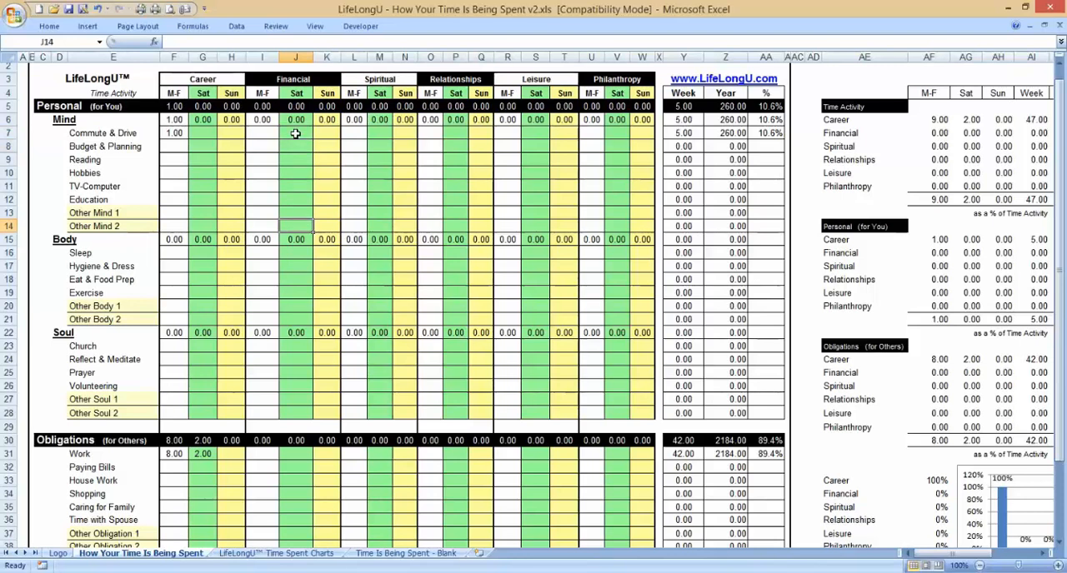
pyautogui.press('Down')
pyautogui.press('Down')
pyautogui.press('Down')
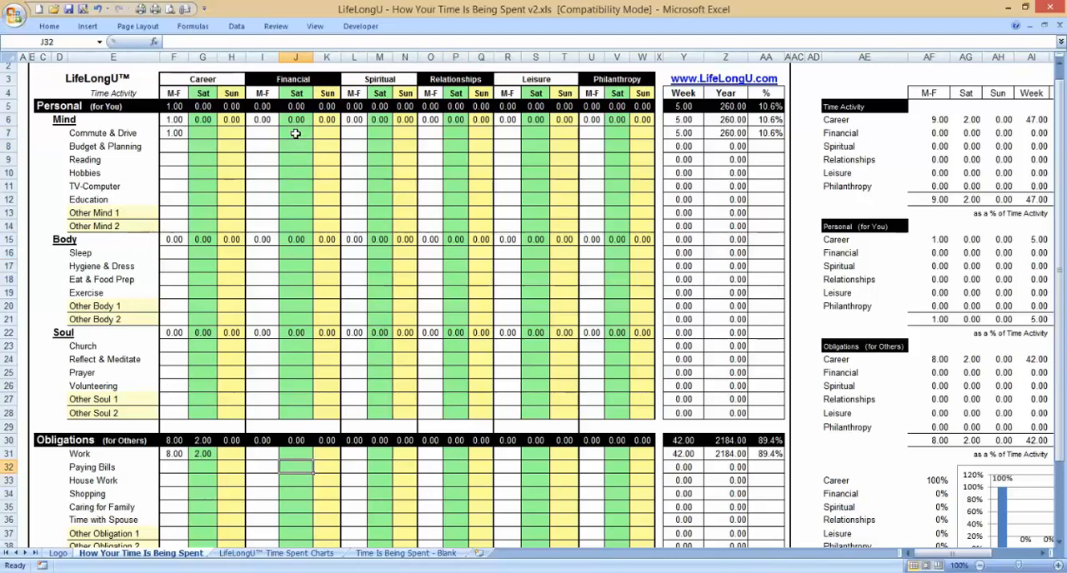
pyautogui.write('1')
pyautogui.press('Return')
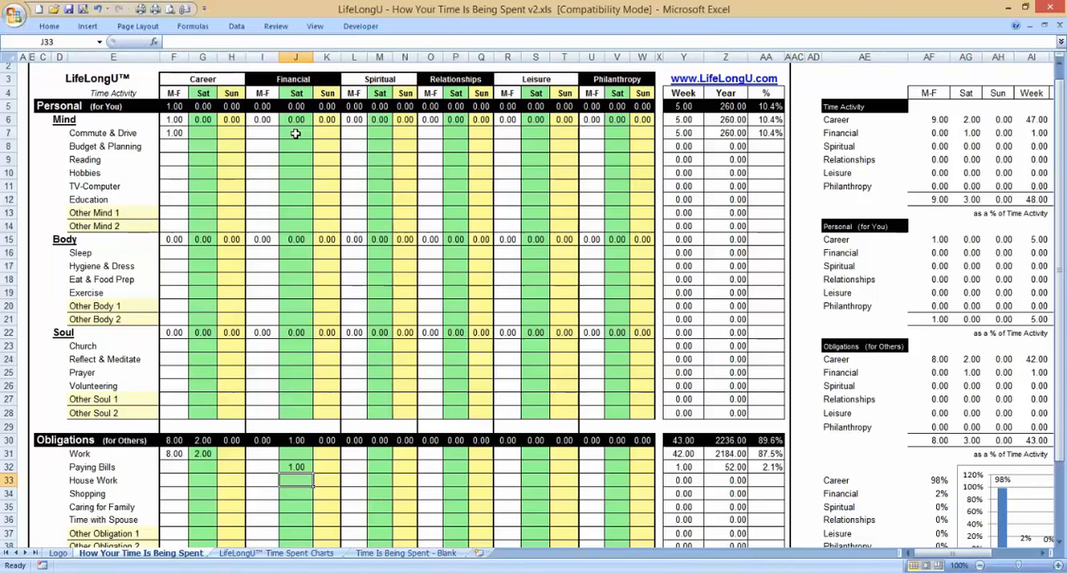
pyautogui.click(971, 133)
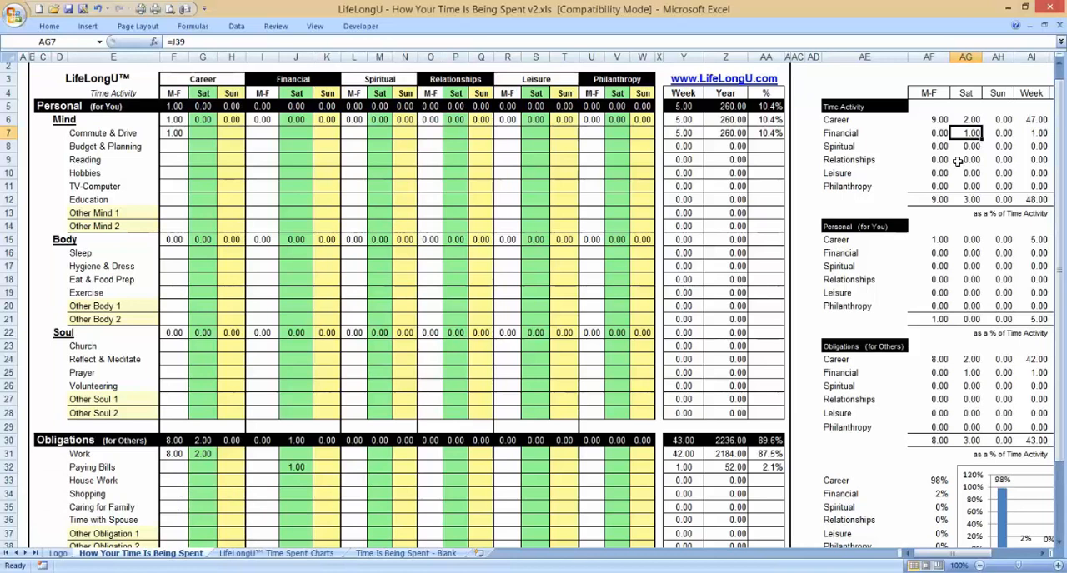
# Step: Enter 0.5 hours for Budget & Planning under Financial, Sat
pyautogui.click(296, 133)
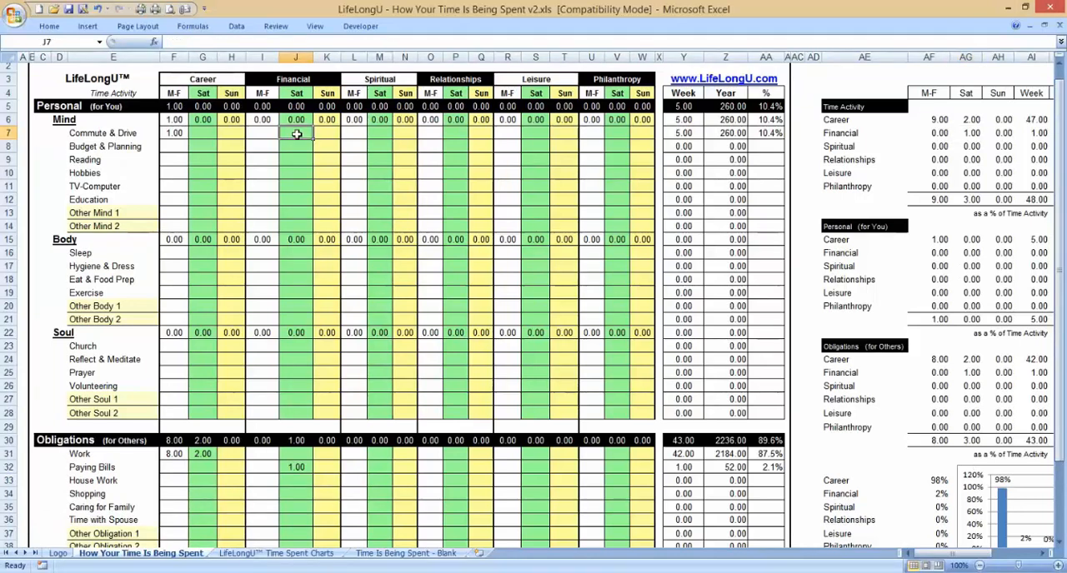
pyautogui.press('Down')
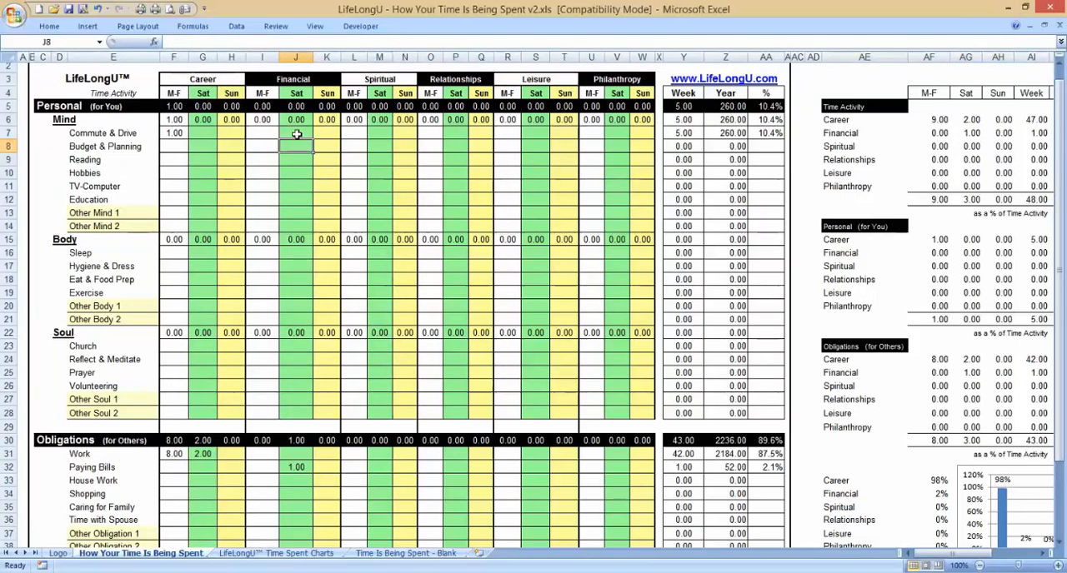
pyautogui.write('.5')
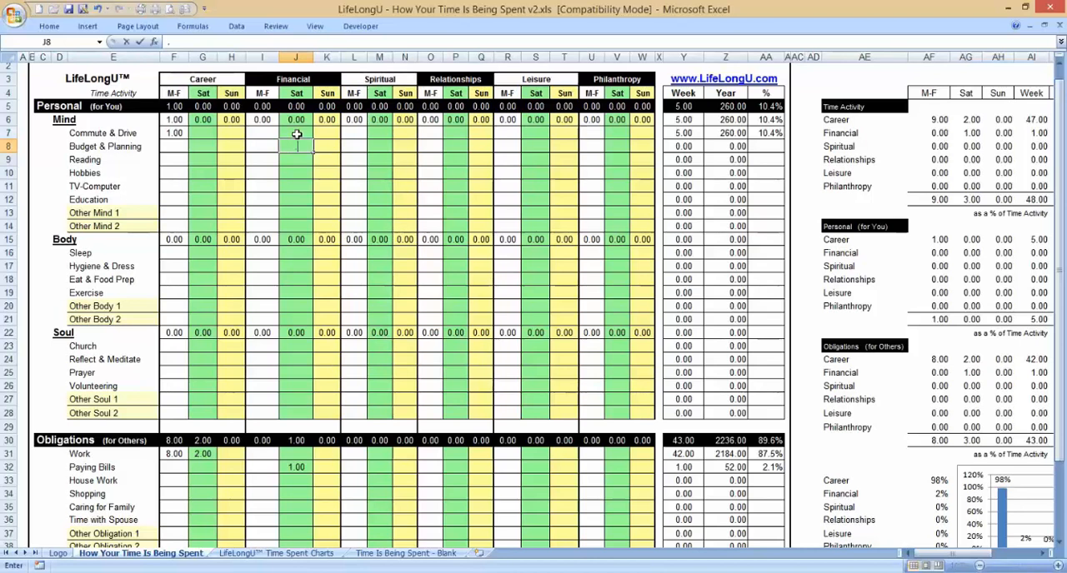
pyautogui.press('Return')
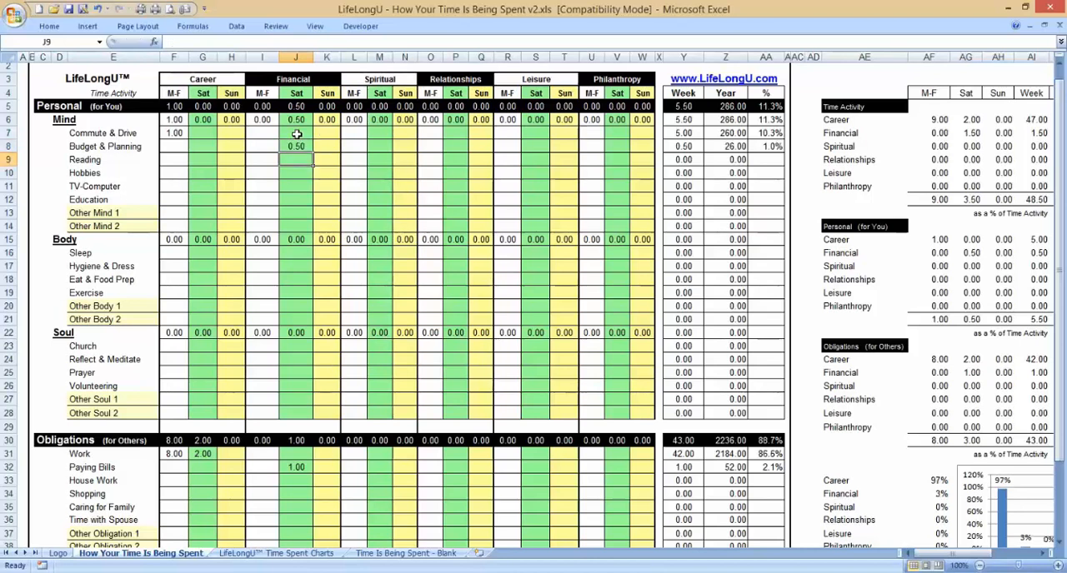
# Step: Enter 0.5 hours for Education under Financial, Sat
pyautogui.press('Down')
pyautogui.press('Down')
pyautogui.press('Down')
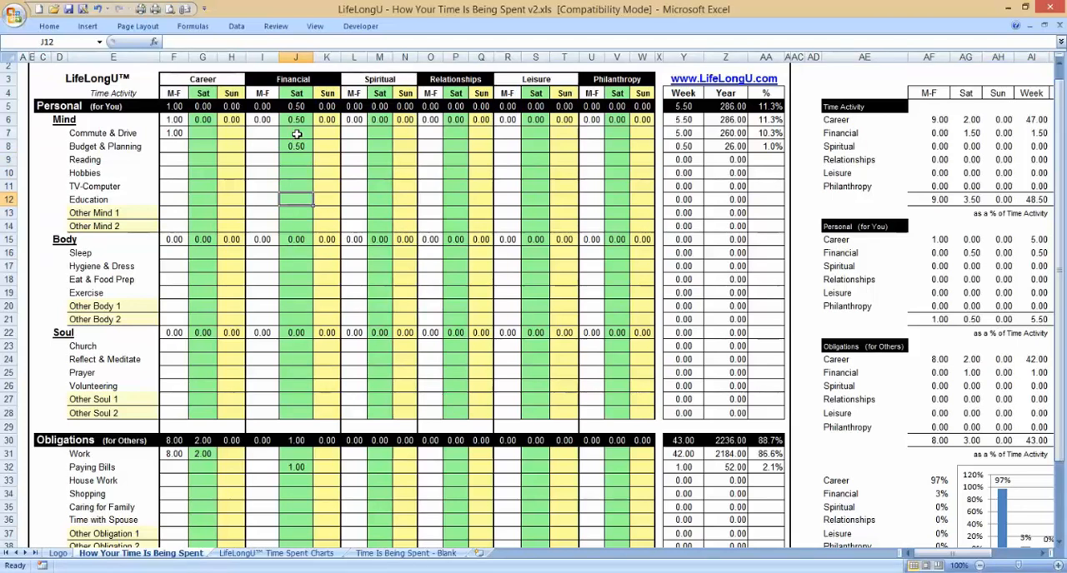
pyautogui.write('0.5')
pyautogui.press('Return')
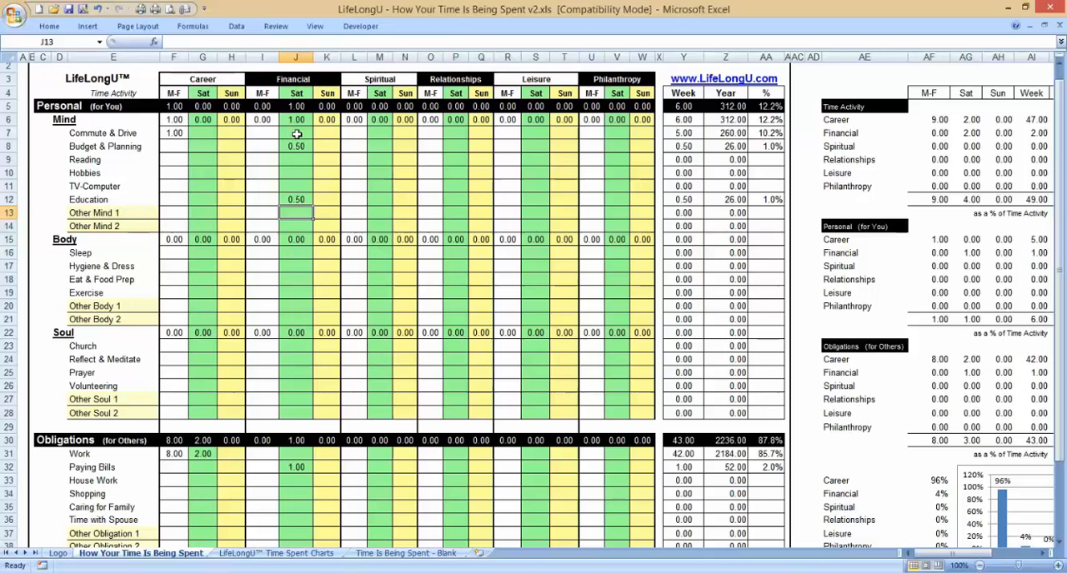
# Step: Zoom the sheet out to 95% and check the Paying Bills entry and the Saturday total under Financial
pyautogui.click(301, 469)
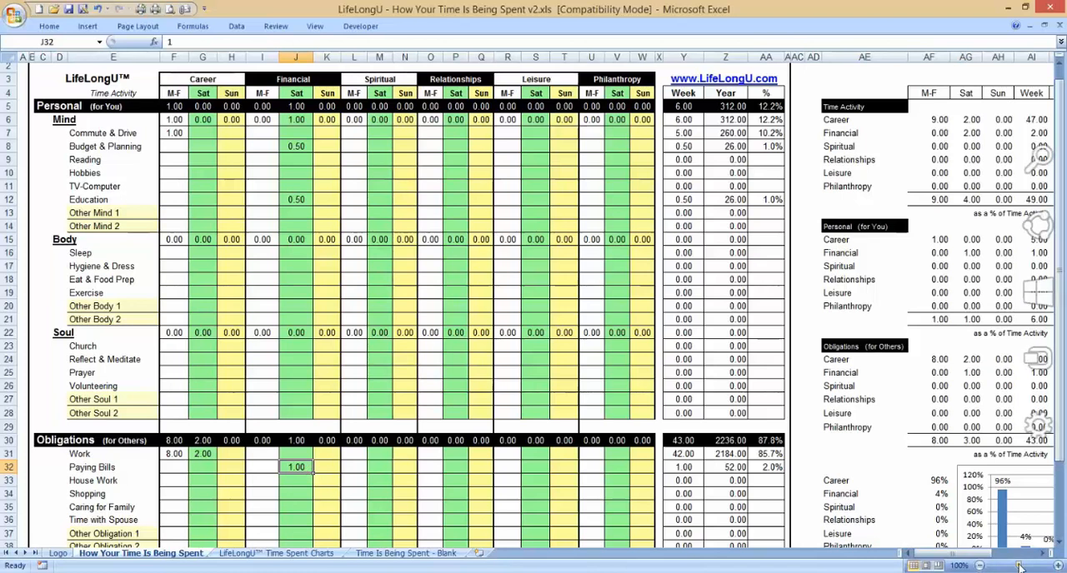
pyautogui.moveTo(1020, 566); pyautogui.dragTo(1017, 566)
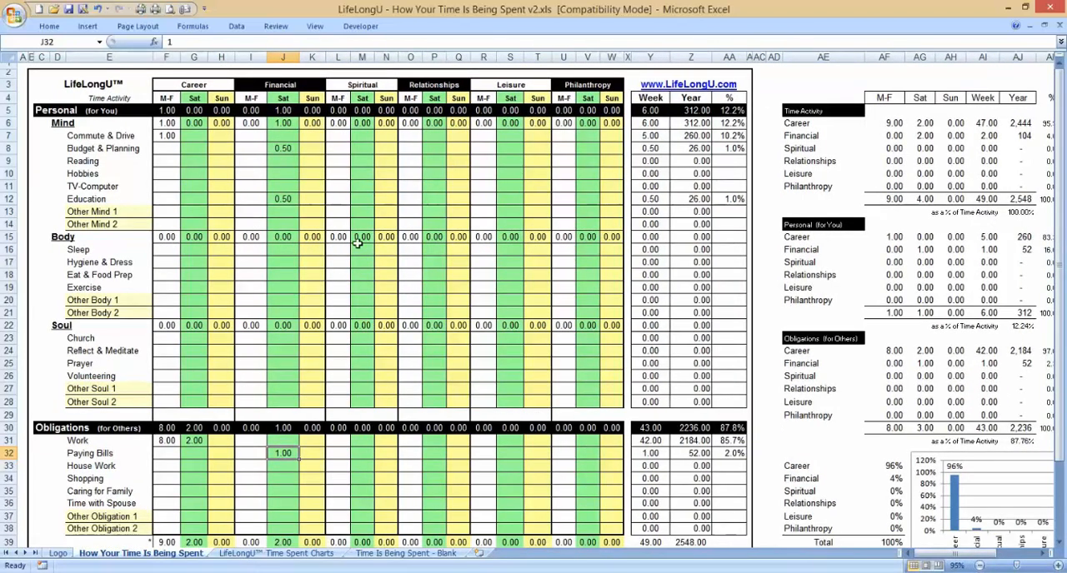
pyautogui.click(281, 542)
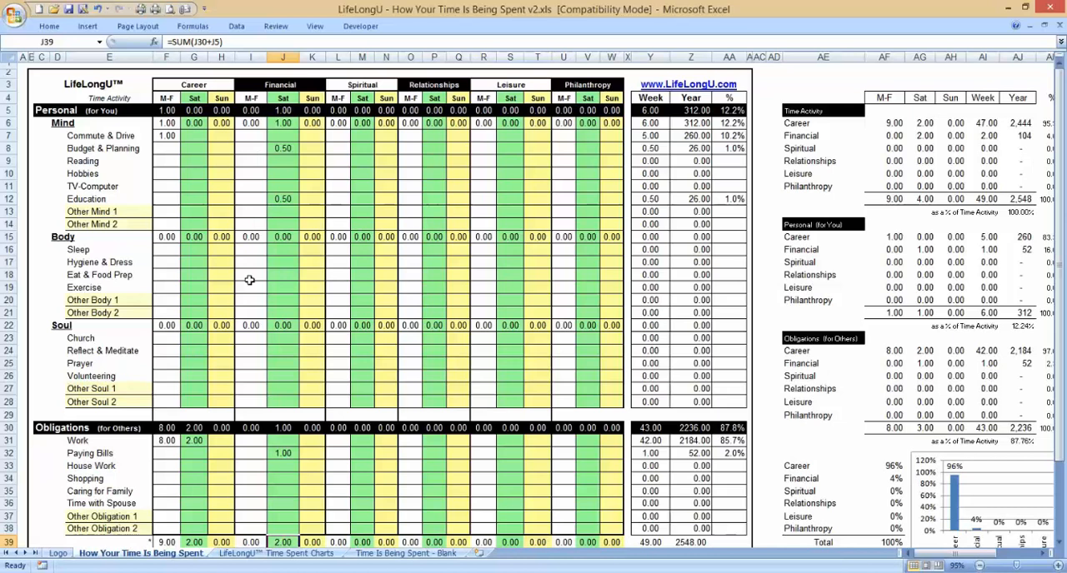
pyautogui.click(250, 453)
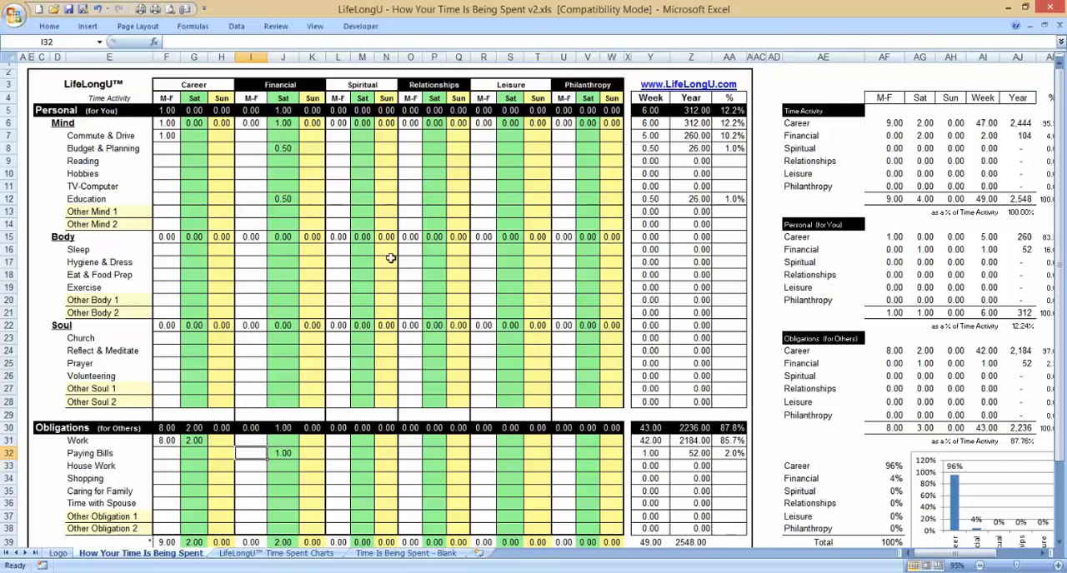
pyautogui.click(287, 162)
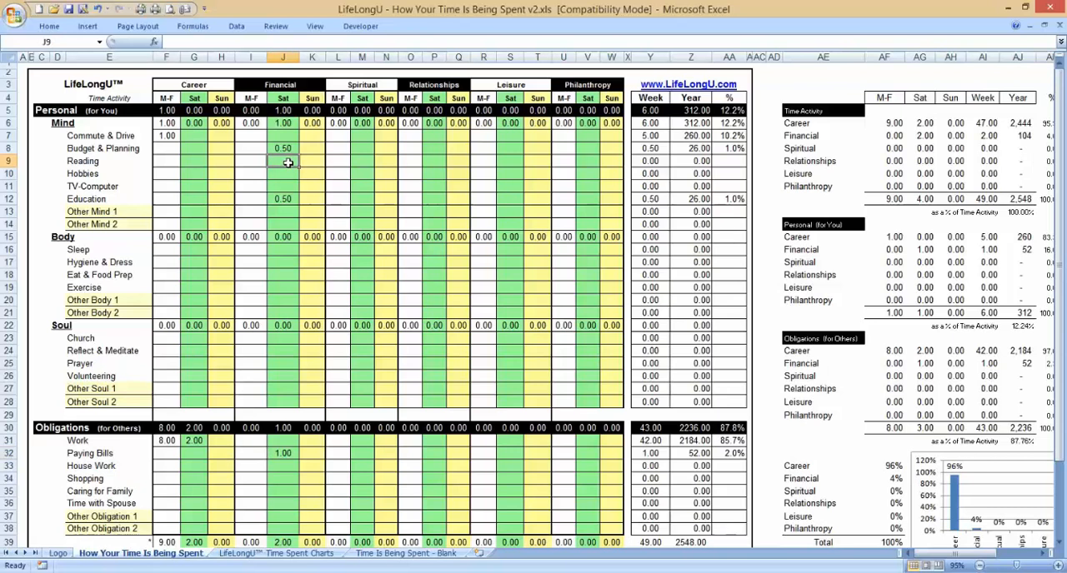
pyautogui.click(193, 161)
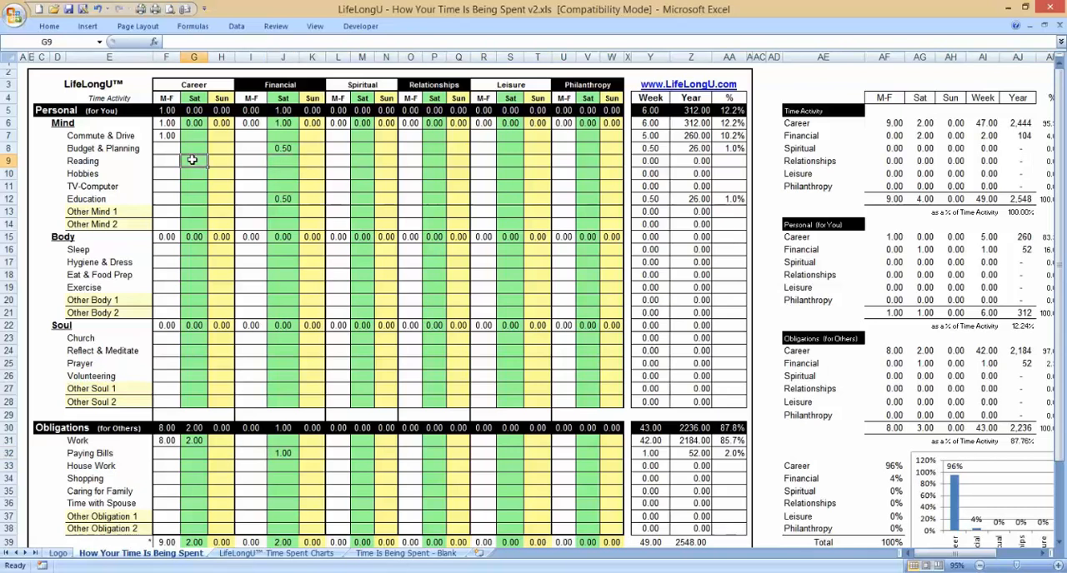
# Step: Enter 0.25 hours for Commute & Drive under Spiritual, Sun
pyautogui.click(371, 152)
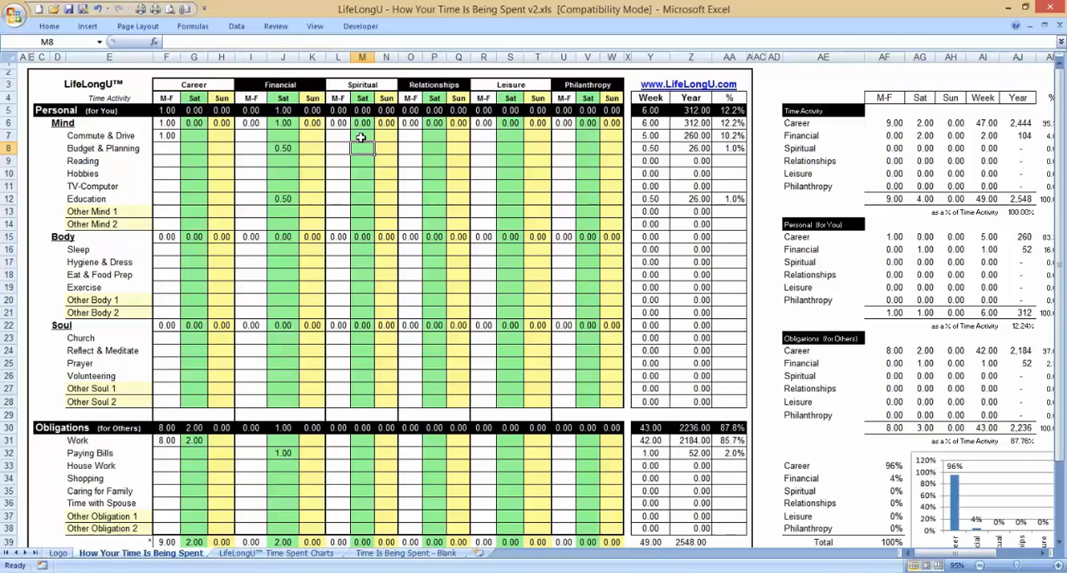
pyautogui.click(375, 86)
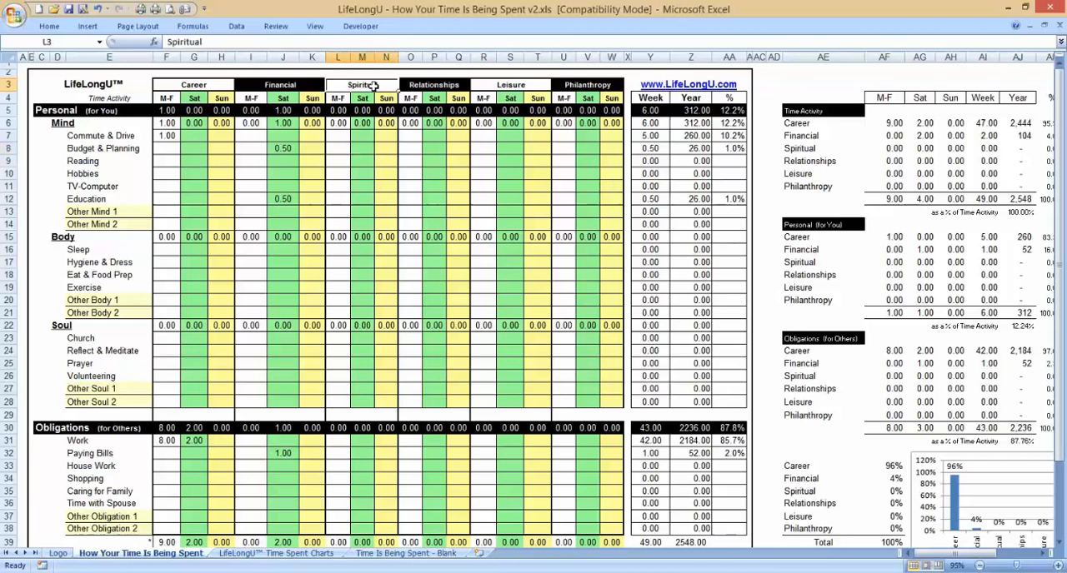
pyautogui.moveTo(375, 86); pyautogui.dragTo(353, 112)
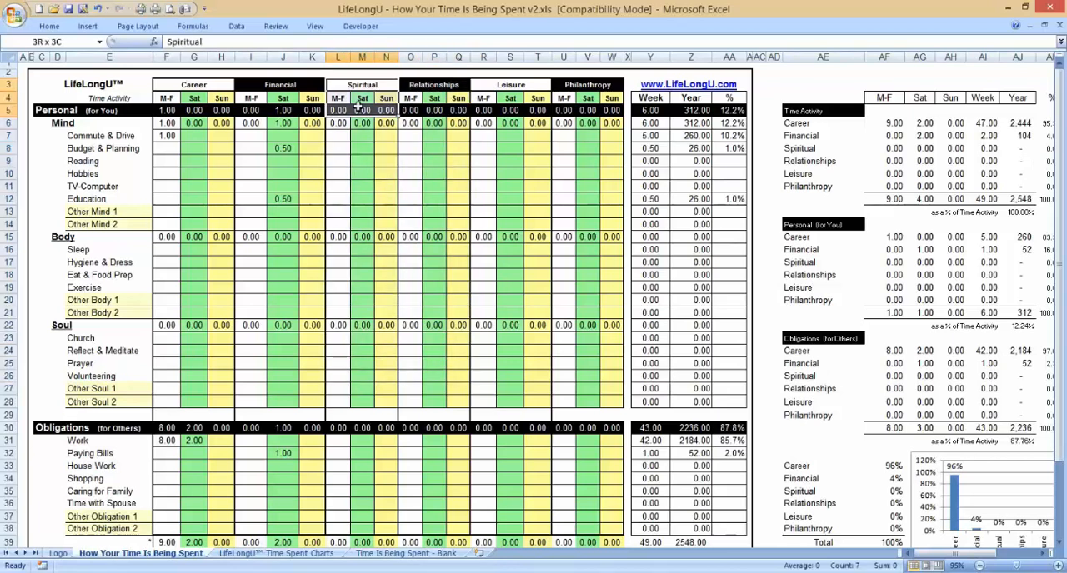
pyautogui.click(363, 157)
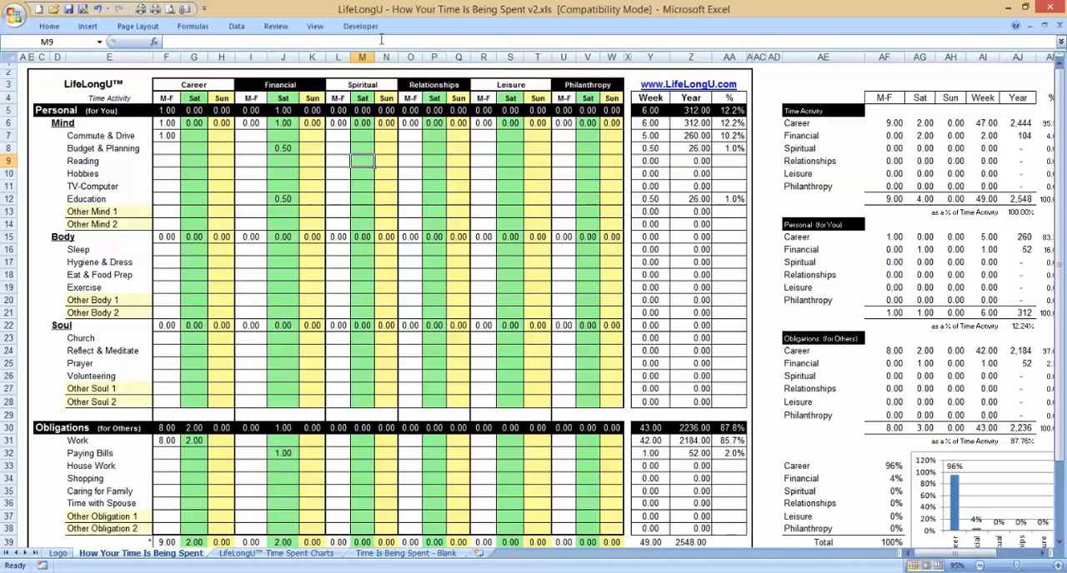
pyautogui.click(388, 136)
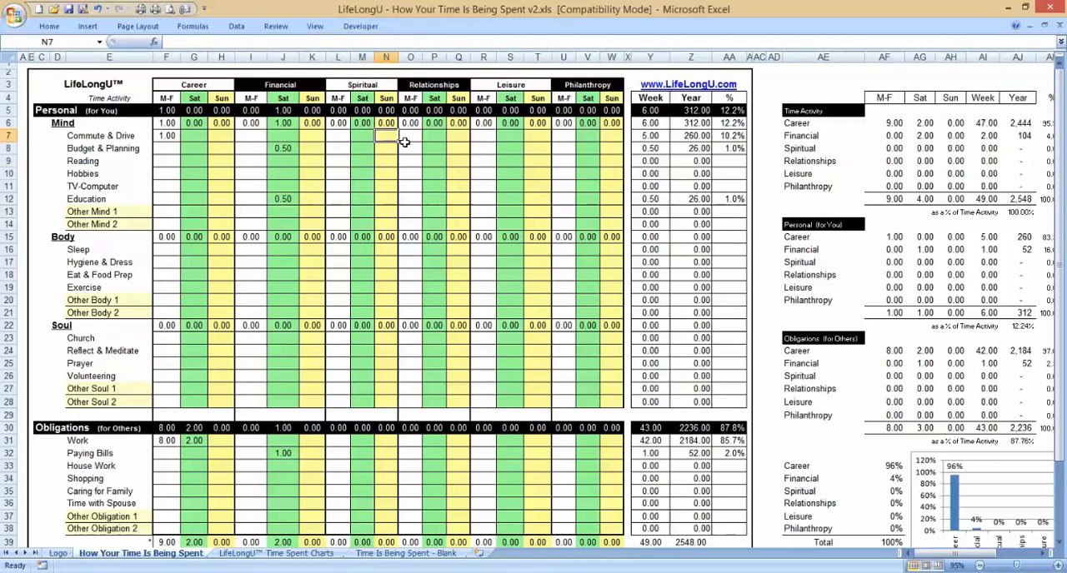
pyautogui.write('.25')
pyautogui.press('Return')
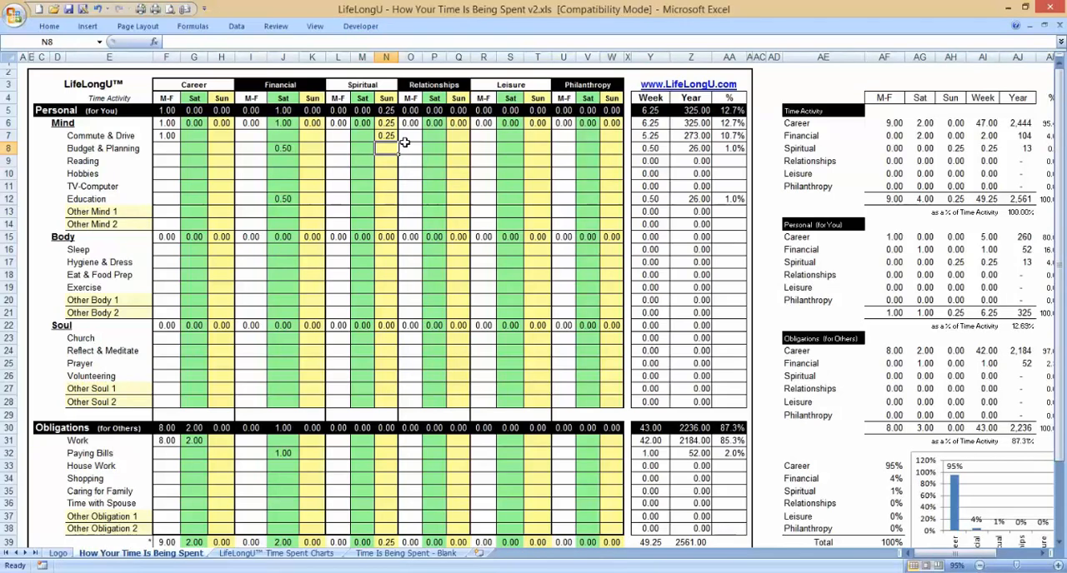
# Step: Enter 1 hour each for Reading and TV-Computer under Spiritual, Sun
pyautogui.press('Down')
pyautogui.press('Down')
pyautogui.press('Up')
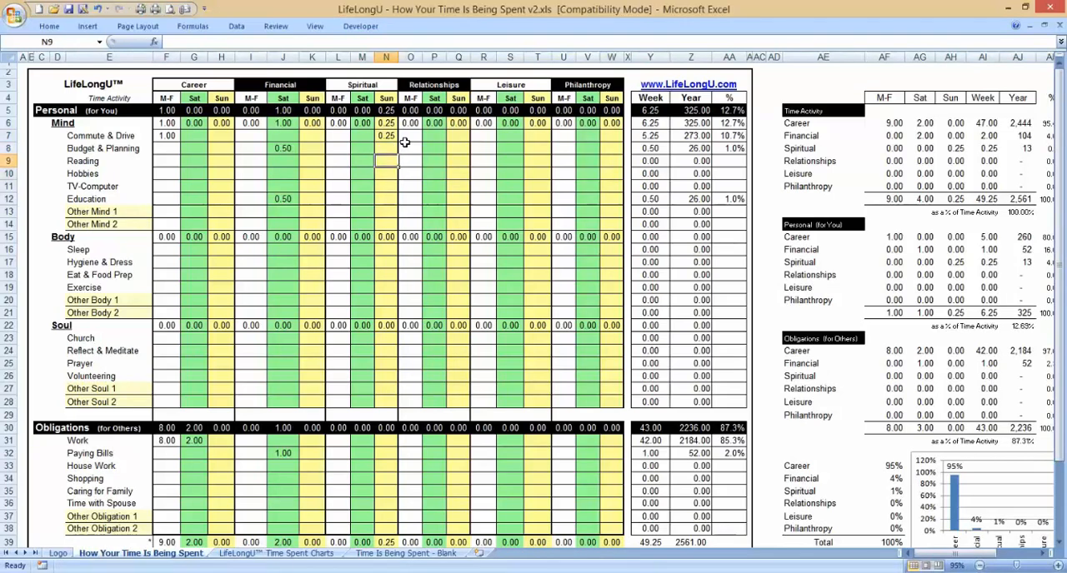
pyautogui.write('1')
pyautogui.press('Return')
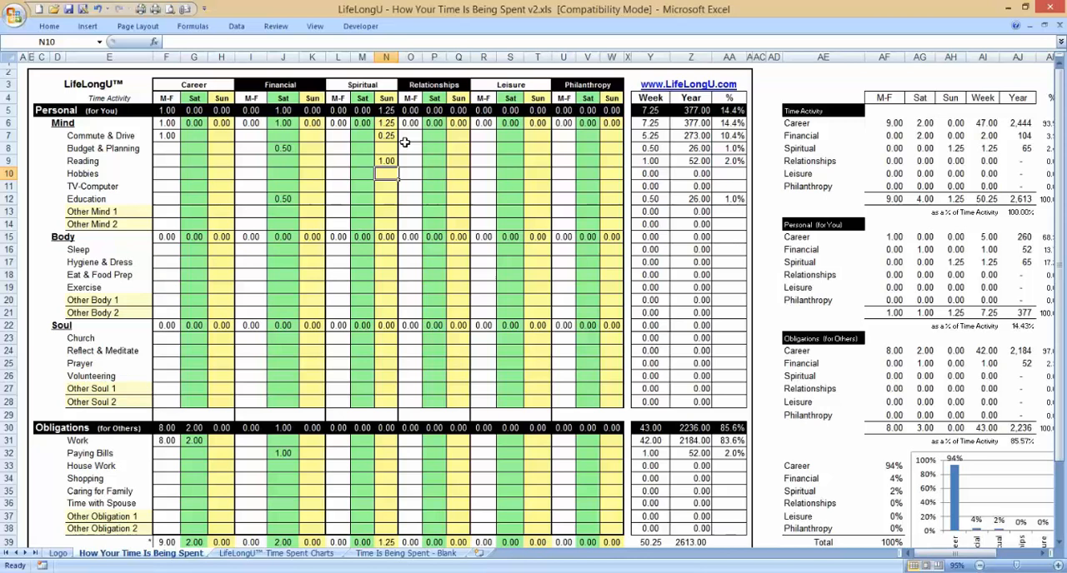
pyautogui.press('Down')
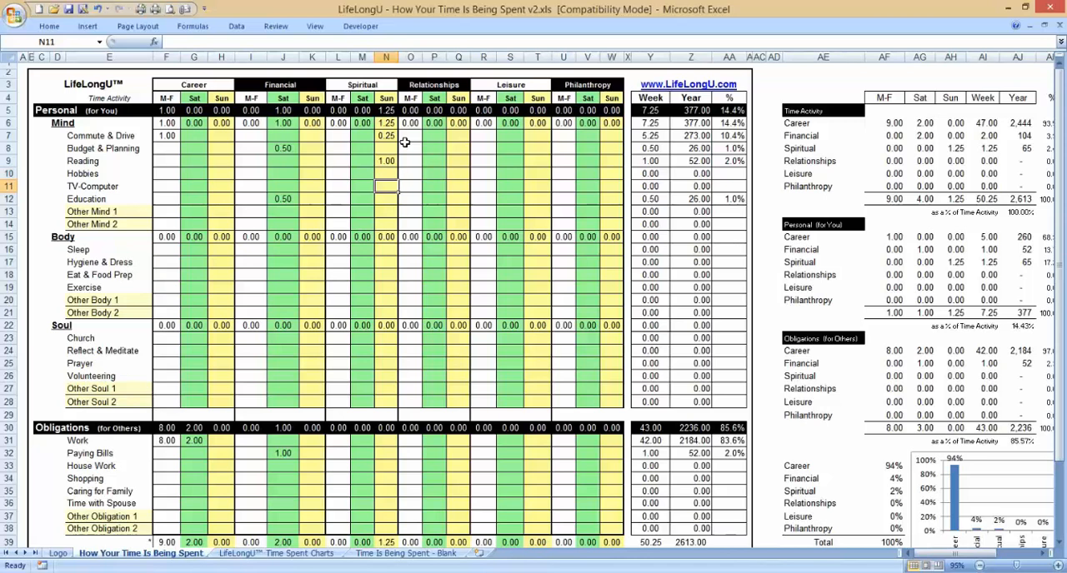
pyautogui.write('1')
pyautogui.press('Return')
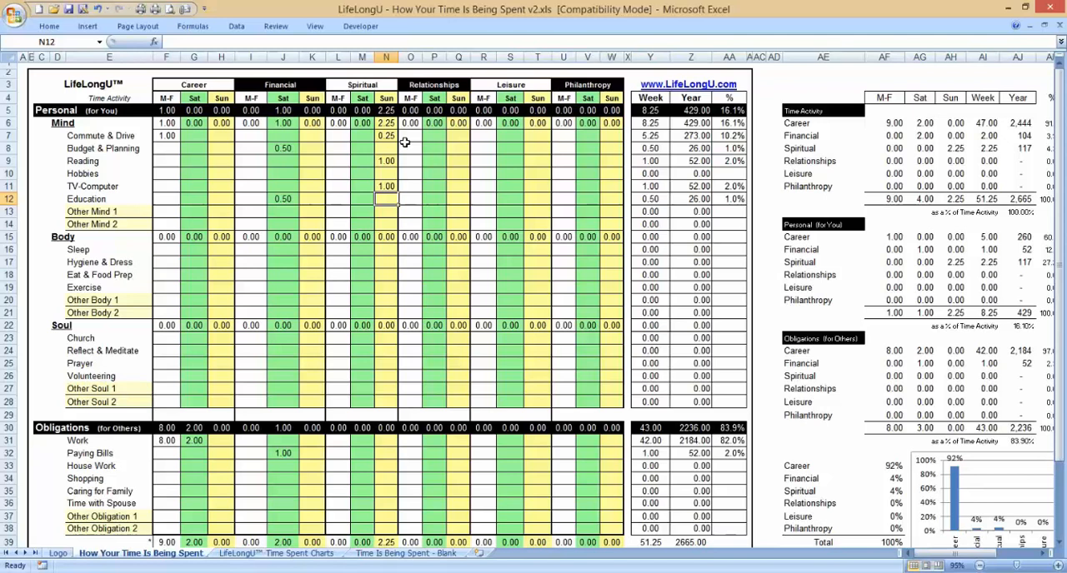
# Step: Enter 2 hours for Church in the Soul section under Spiritual, Sun
pyautogui.press('Up')
pyautogui.press('Up')
pyautogui.press('Up')
pyautogui.press('Up')
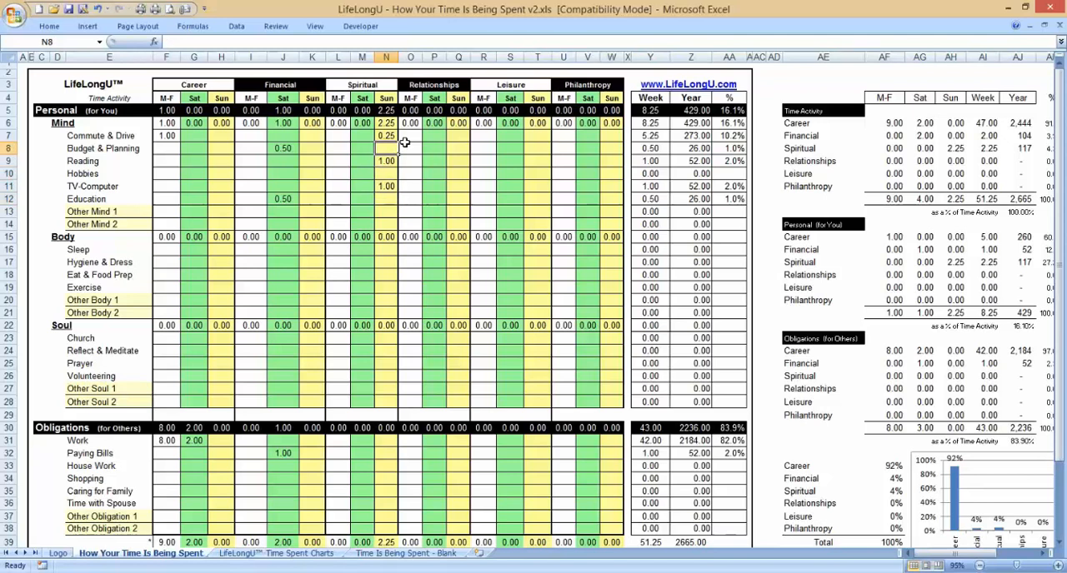
pyautogui.press('Up')
pyautogui.press('Up')
pyautogui.press('Down')
pyautogui.press('Down')
pyautogui.press('Down')
pyautogui.press('Down')
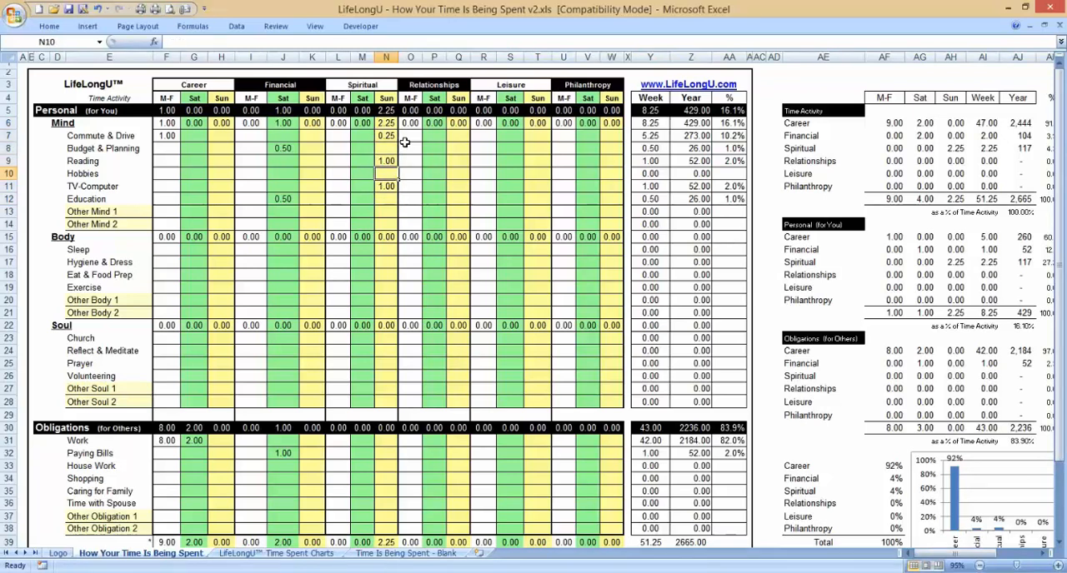
pyautogui.press('Down')
pyautogui.press('Down')
pyautogui.press('Down')
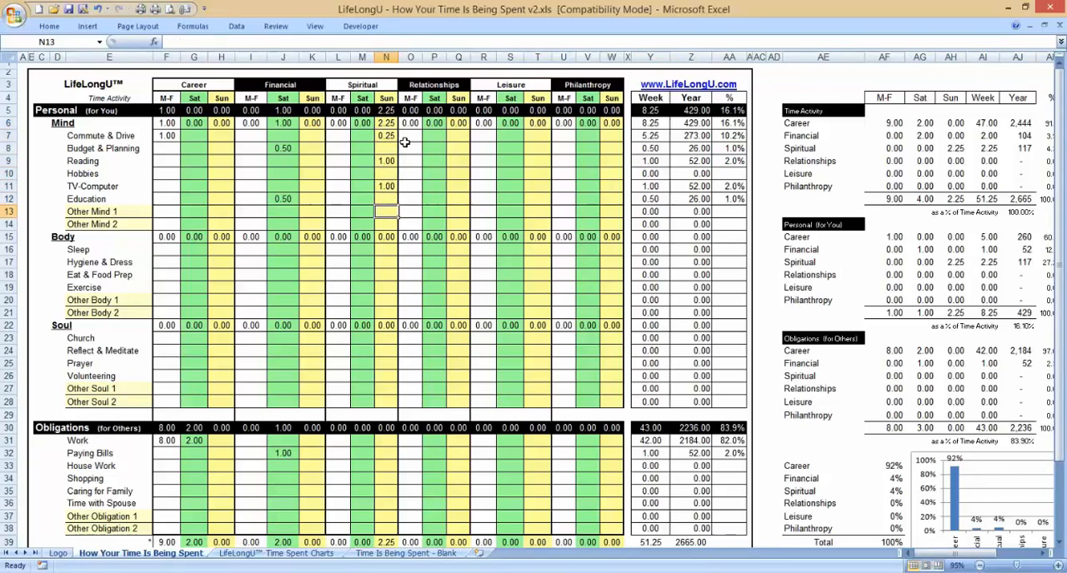
pyautogui.press('Down')
pyautogui.press('Down')
pyautogui.press('Down')
pyautogui.press('Down')
pyautogui.press('Down')
pyautogui.press('Down')
pyautogui.press('Down')
pyautogui.press('Down')
pyautogui.press('Down')
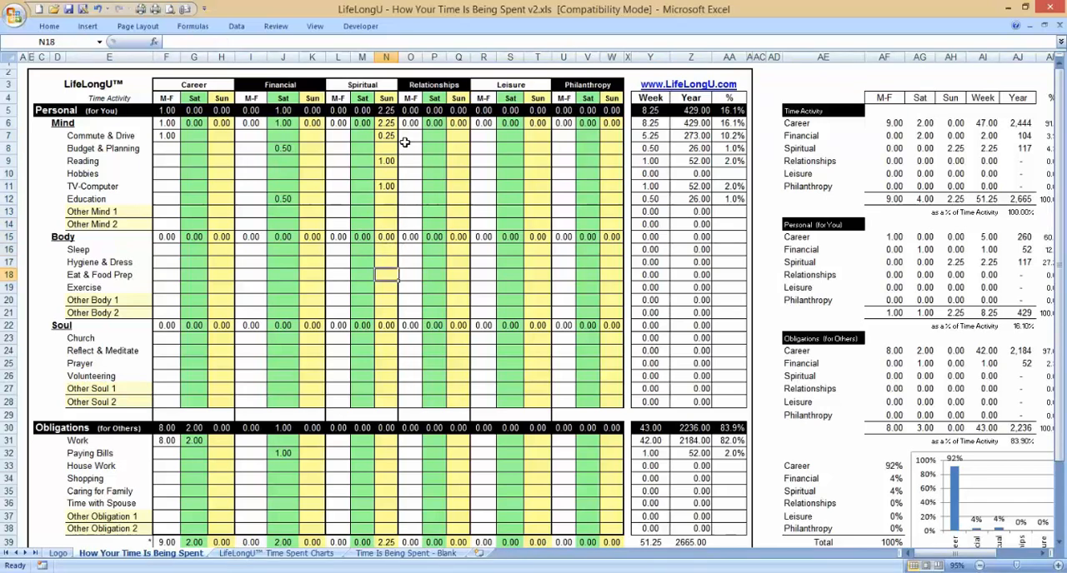
pyautogui.press('Down')
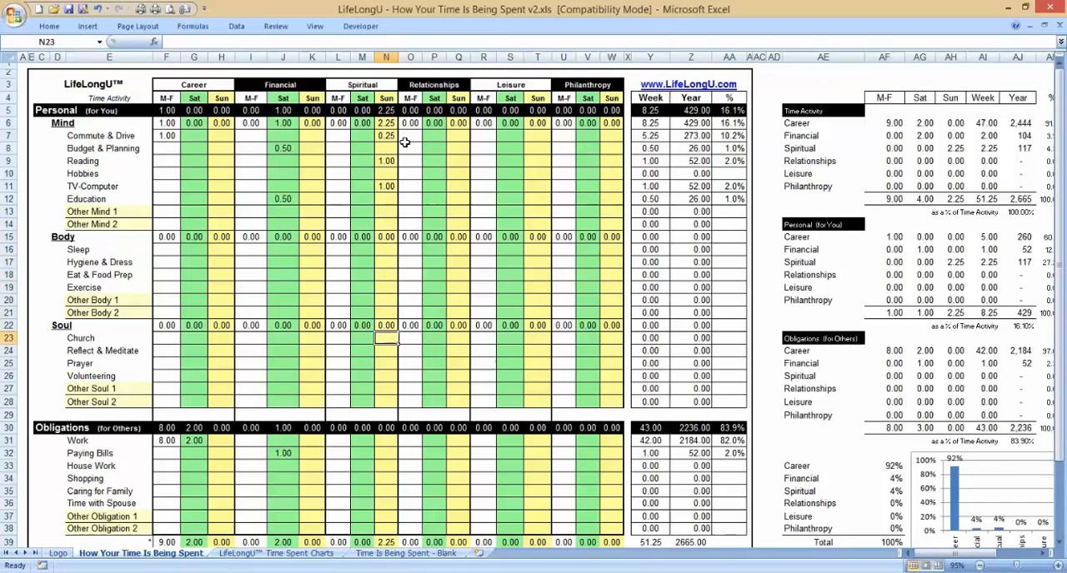
pyautogui.write('2')
pyautogui.press('Return')
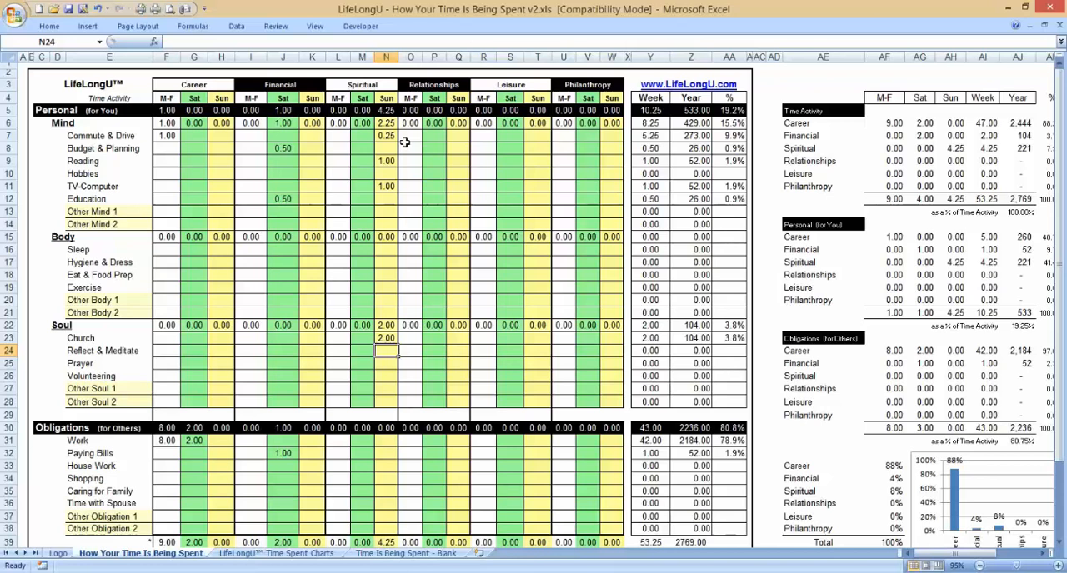
# Step: Enter 0.5 hours for Reflect & Meditate under Spiritual for both Sun and M-F
pyautogui.write('.5')
pyautogui.press('Return')
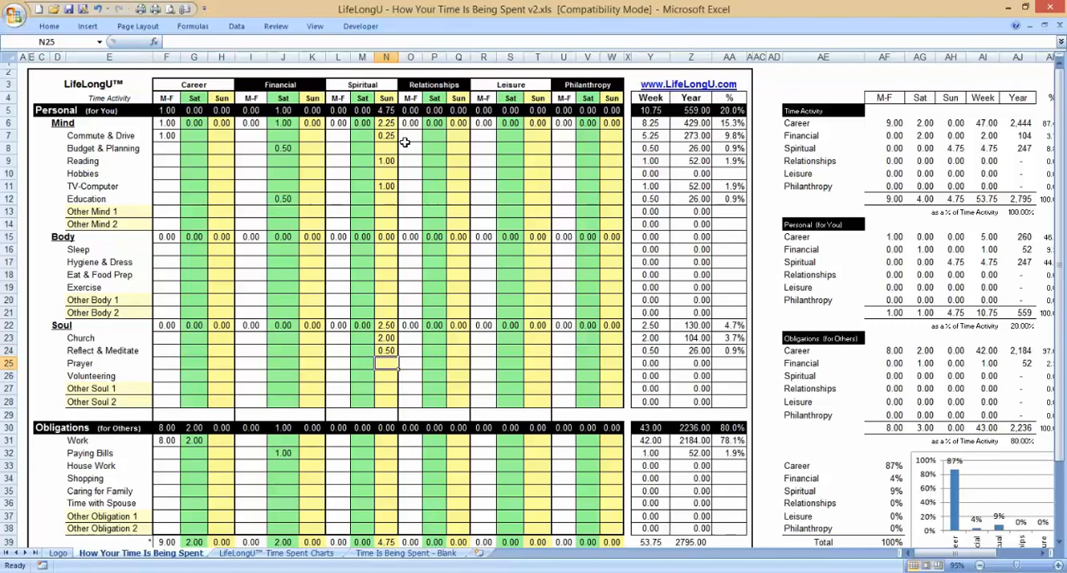
pyautogui.press('Left')
pyautogui.press('Left')
pyautogui.press('Up')
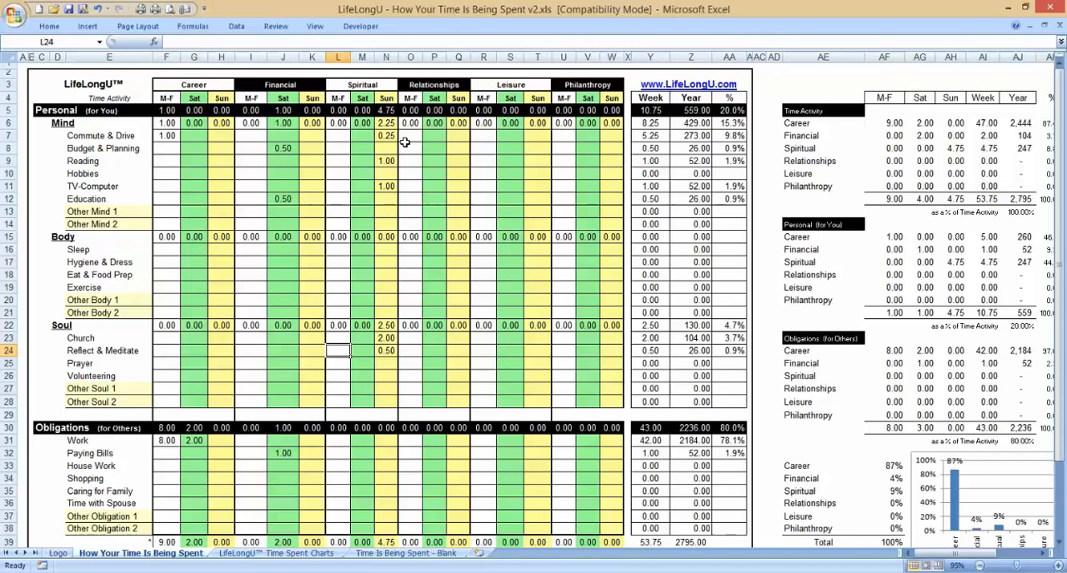
pyautogui.write('.5')
pyautogui.press('Return')
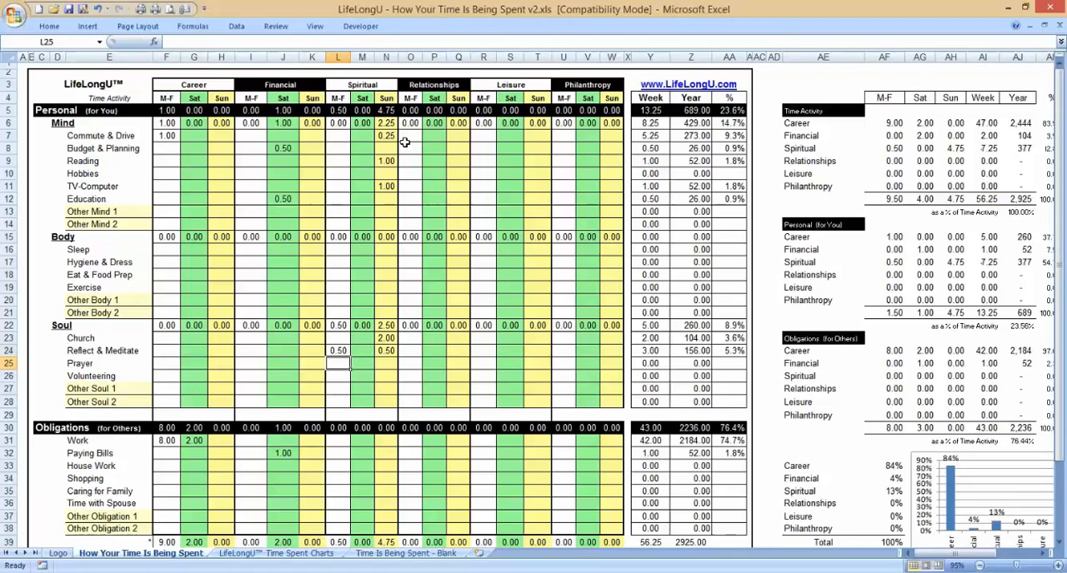
# Step: Enter 0.25 hours for Prayer under Spiritual for M-F, Sat and Sun
pyautogui.write('.25')
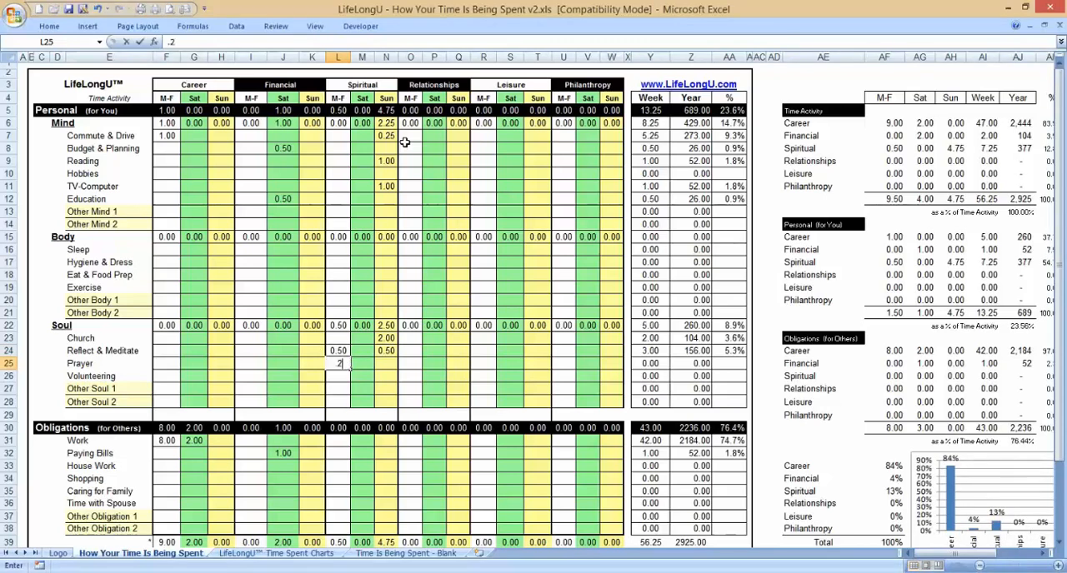
pyautogui.press('Return')
pyautogui.press('Up')
pyautogui.press('Up')
pyautogui.press('Down')
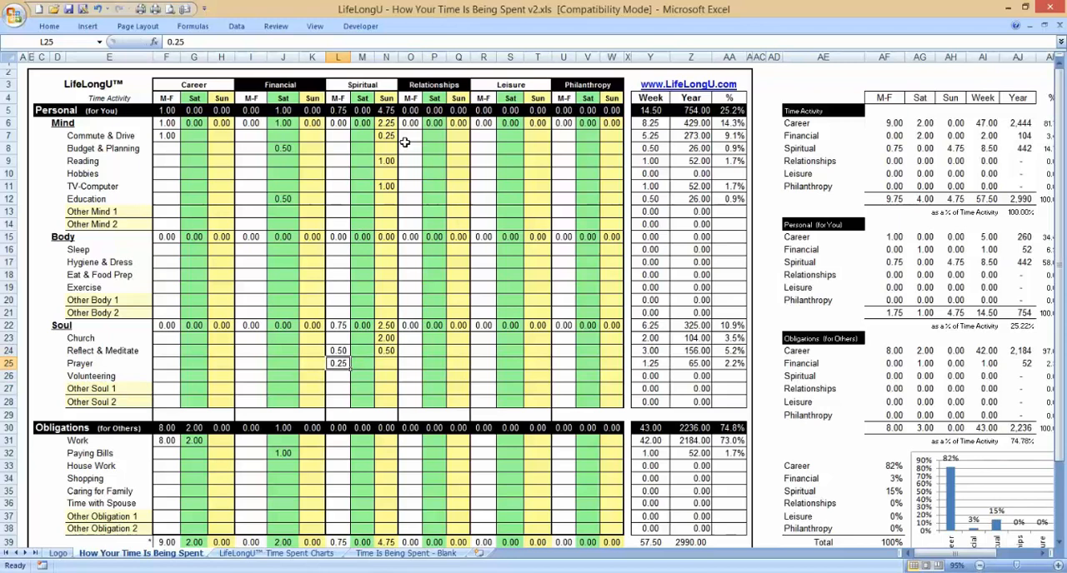
pyautogui.press('Right')
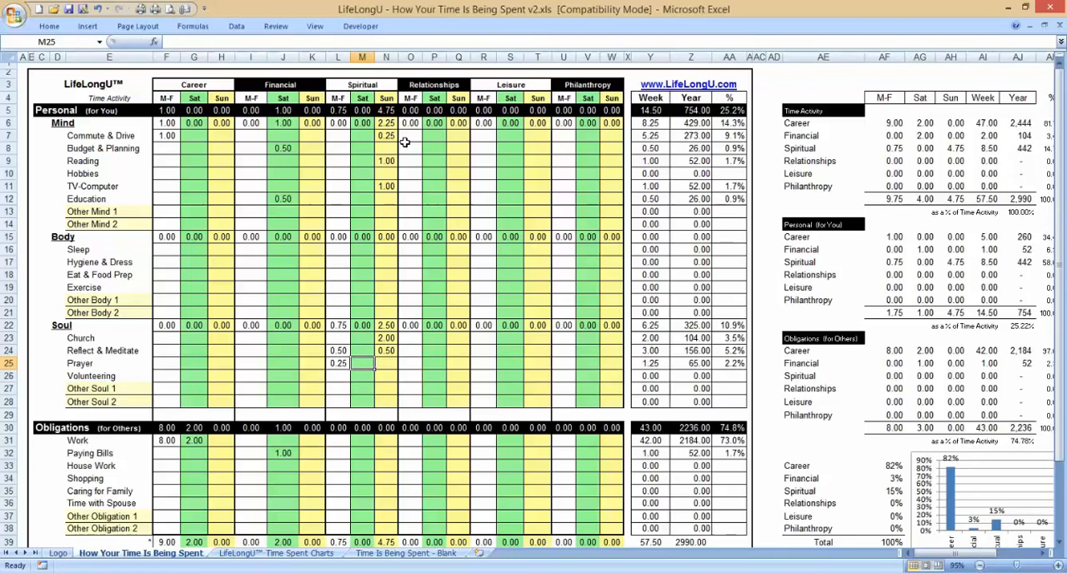
pyautogui.write('.25')
pyautogui.press('Return')
pyautogui.press('Right')
pyautogui.press('Up')
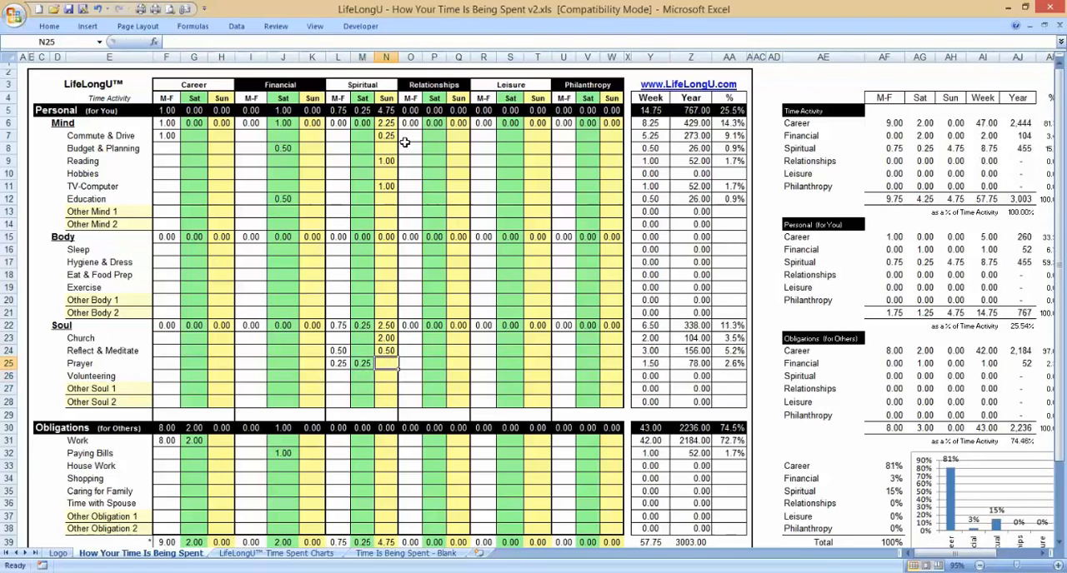
pyautogui.write('.25')
pyautogui.press('Return')
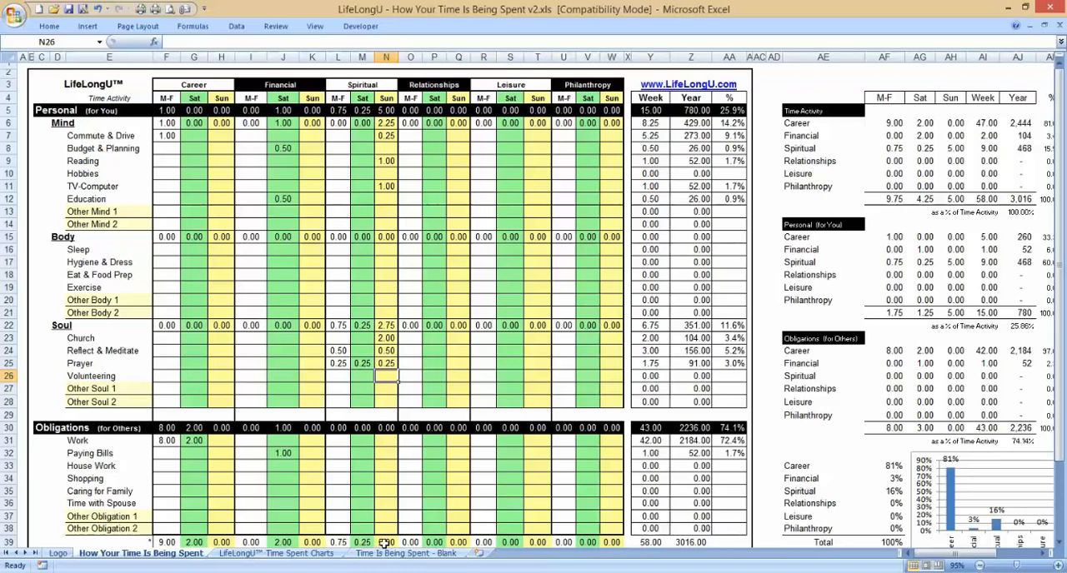
# Step: Compare the Spiritual daily totals in row 39 with the Spiritual row of the Time Activity summary
pyautogui.moveTo(386, 543); pyautogui.dragTo(343, 542)
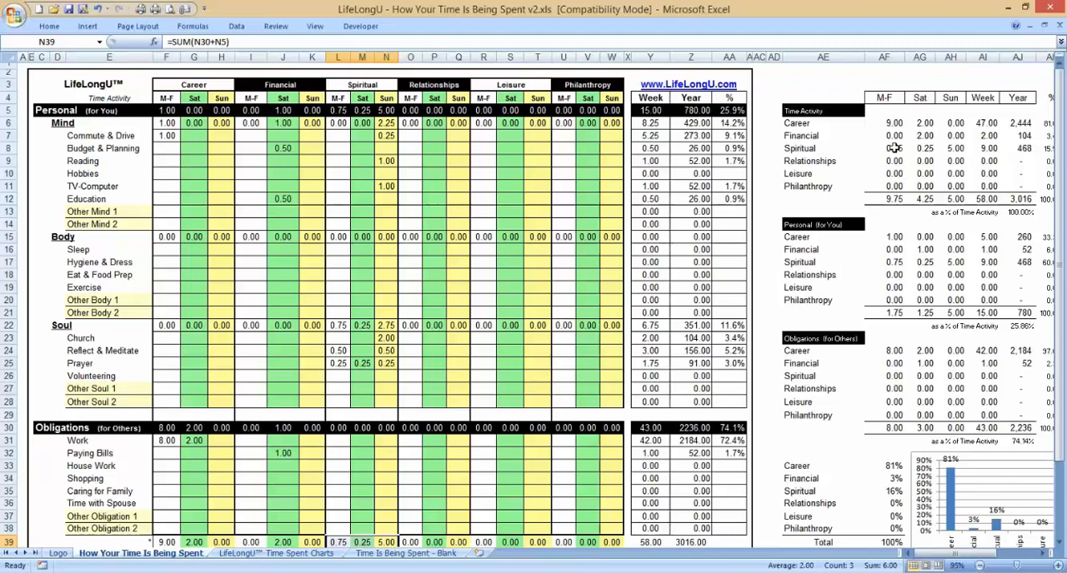
pyautogui.moveTo(894, 147); pyautogui.dragTo(949, 148)
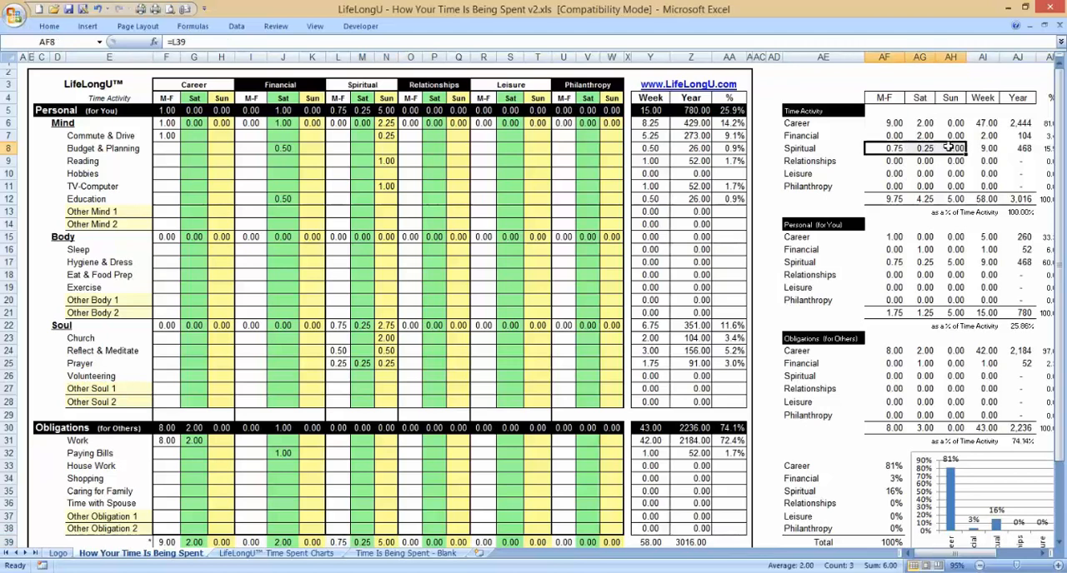
pyautogui.click(353, 150)
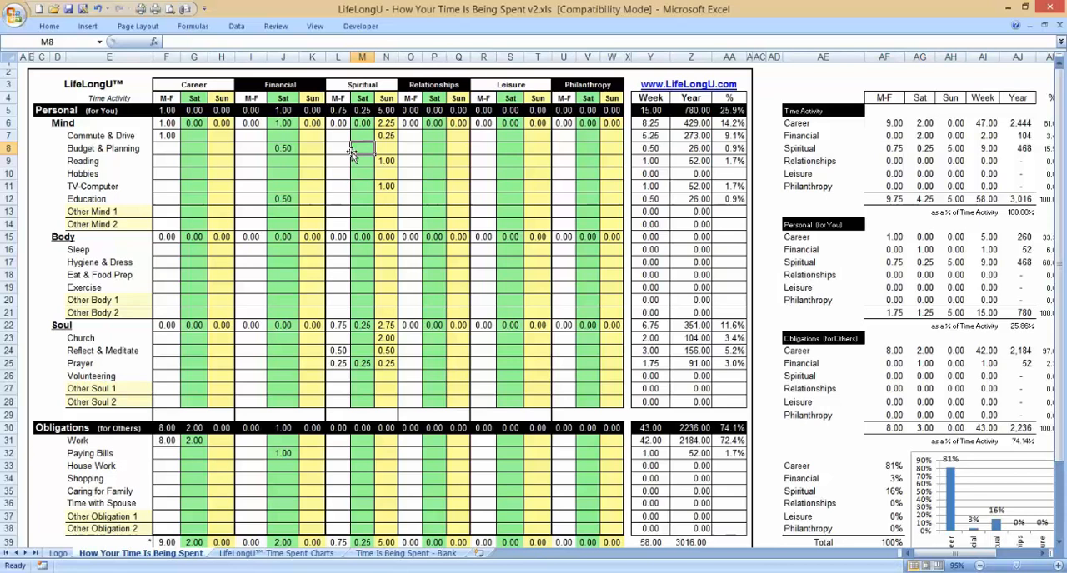
# Step: Enter 0.5 hours for Commute & Drive under Relationships, Sat
pyautogui.click(431, 151)
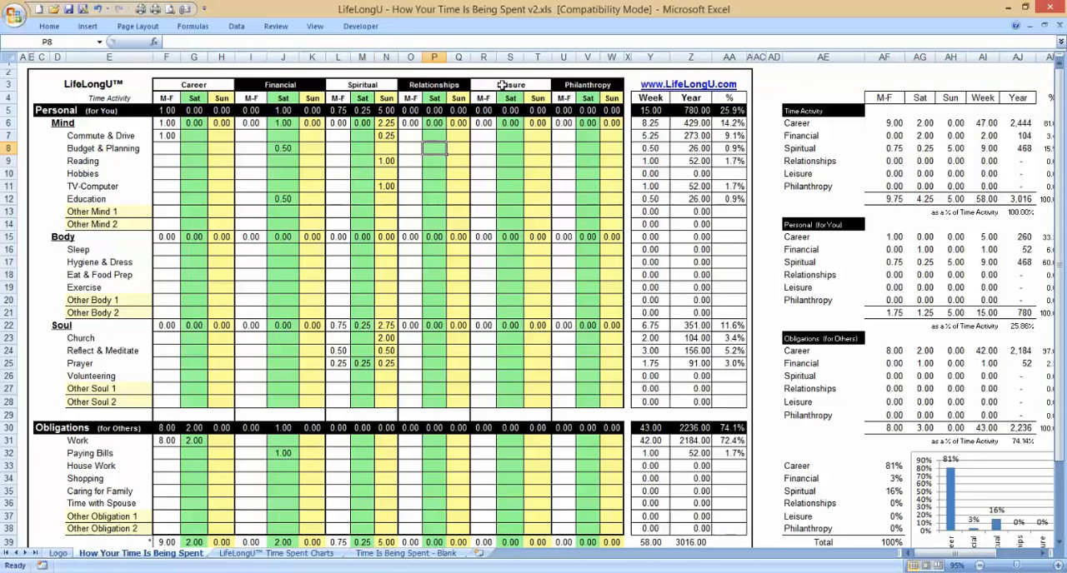
pyautogui.click(435, 134)
pyautogui.write('.5')
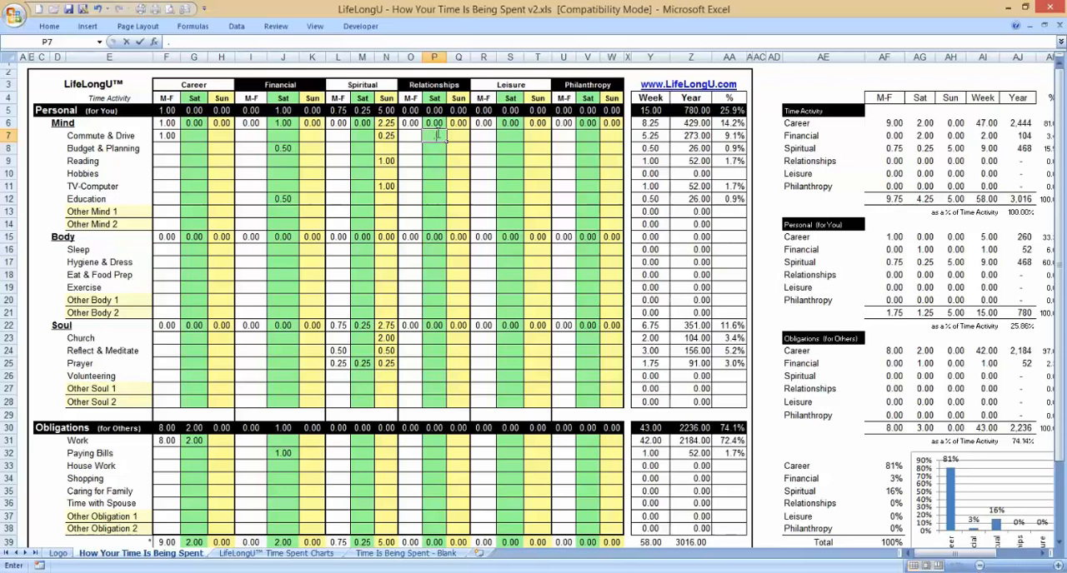
pyautogui.press('Down')
pyautogui.press('Down')
pyautogui.press('Down')
pyautogui.press('Down')
# Step: Enter 0.5 hours for Education under Relationships, M-F
pyautogui.press('Left')
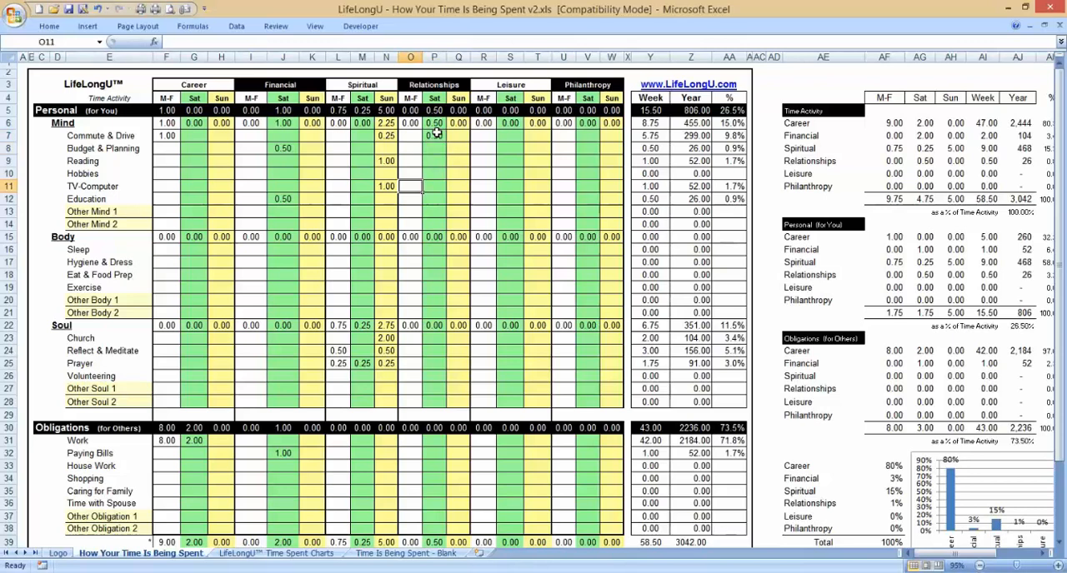
pyautogui.press('Down')
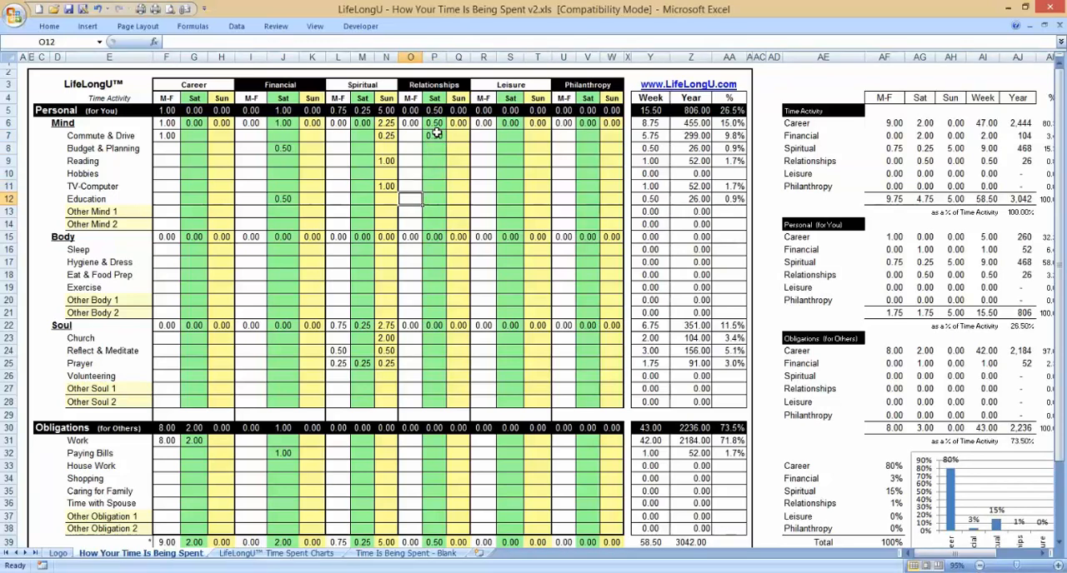
pyautogui.write('.5')
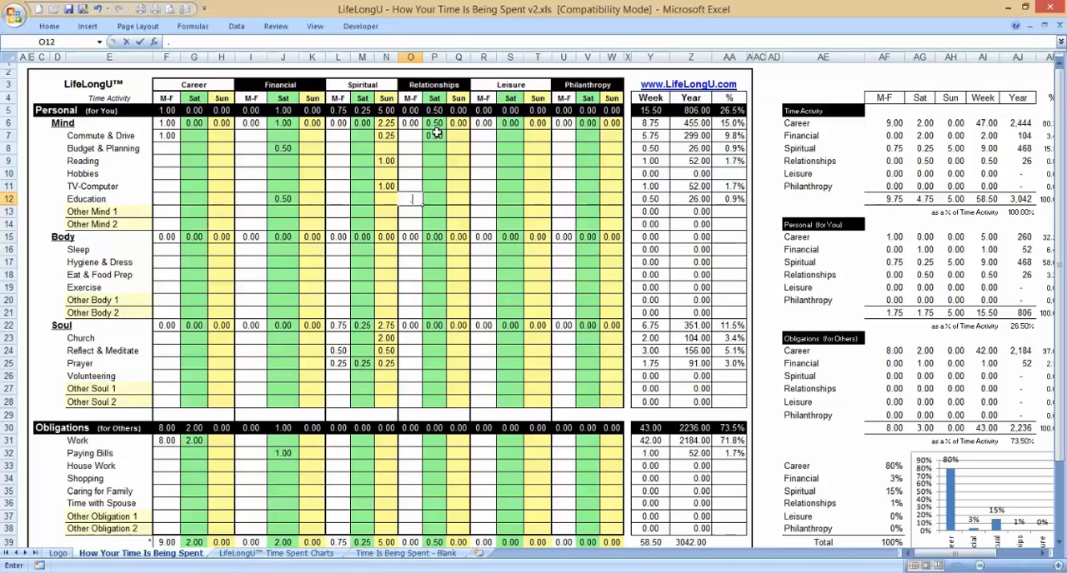
pyautogui.press('Down')
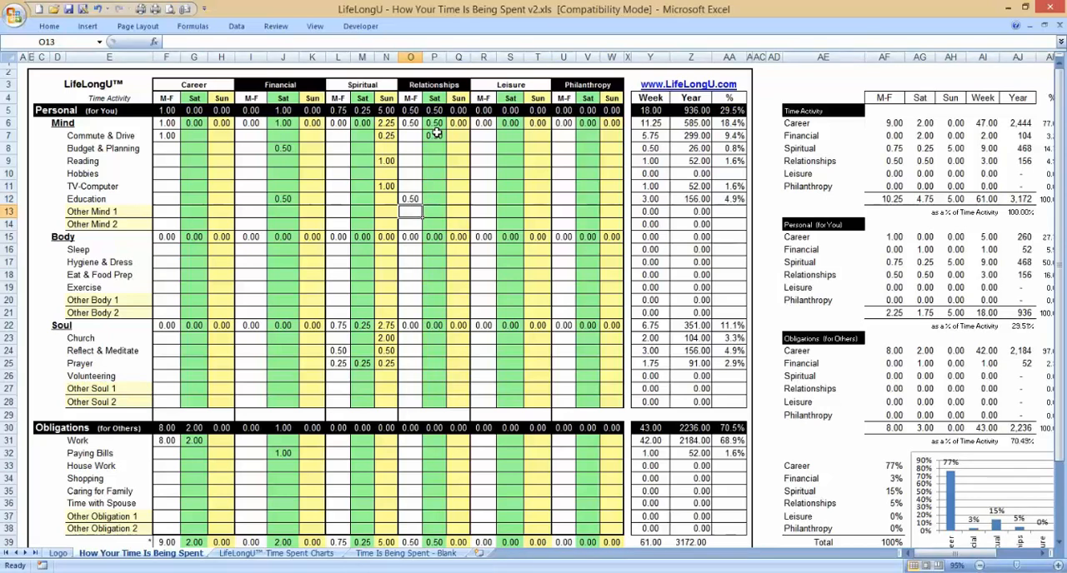
pyautogui.press('Up')
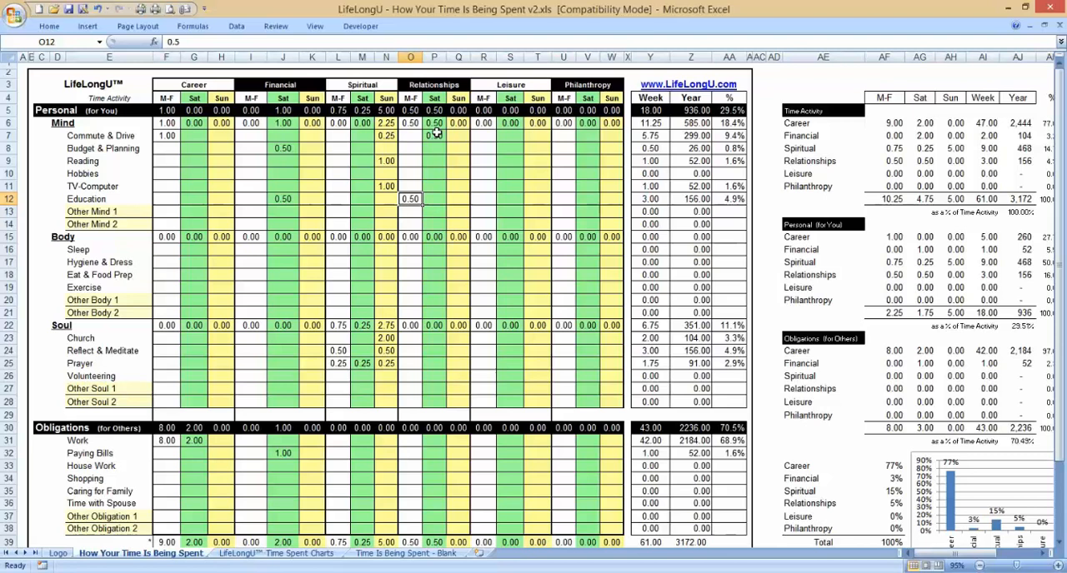
# Step: Enter 1 hour for Caring for Family in the Obligations section under Relationships, M-F
pyautogui.press('Down')
pyautogui.press('Down')
pyautogui.press('Down')
pyautogui.press('Down')
pyautogui.press('Down')
pyautogui.press('Down')
pyautogui.press('Down')
pyautogui.press('Down')
pyautogui.press('Down')
pyautogui.press('Down')
pyautogui.press('Down')
pyautogui.press('Down')
pyautogui.press('Down')
pyautogui.press('Down')
pyautogui.press('Down')
pyautogui.press('Down')
pyautogui.press('Down')
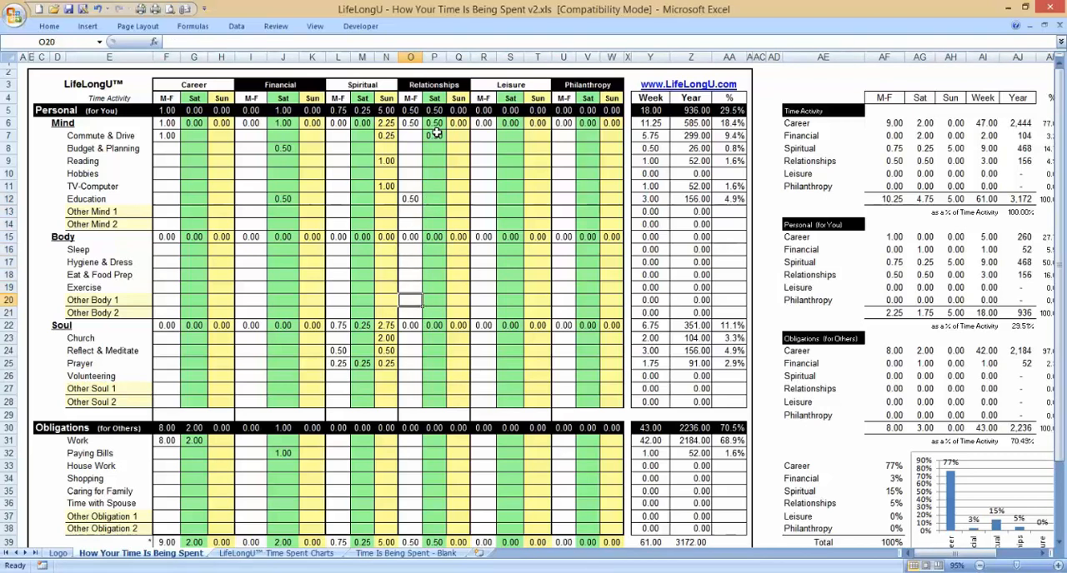
pyautogui.press('Down')
pyautogui.press('Down')
pyautogui.press('Down')
pyautogui.press('Down')
pyautogui.press('Down')
pyautogui.press('Down')
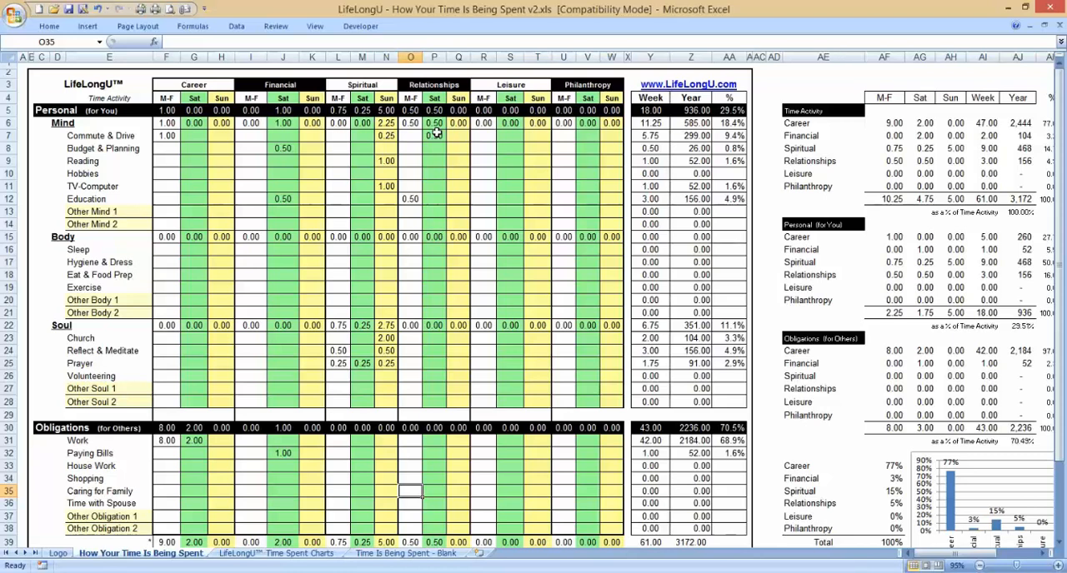
pyautogui.write('1')
pyautogui.press('Return')
# Step: Enter Caring for Family hours under Relationships: 1 for Sat and 2 for Sun
pyautogui.press('Up')
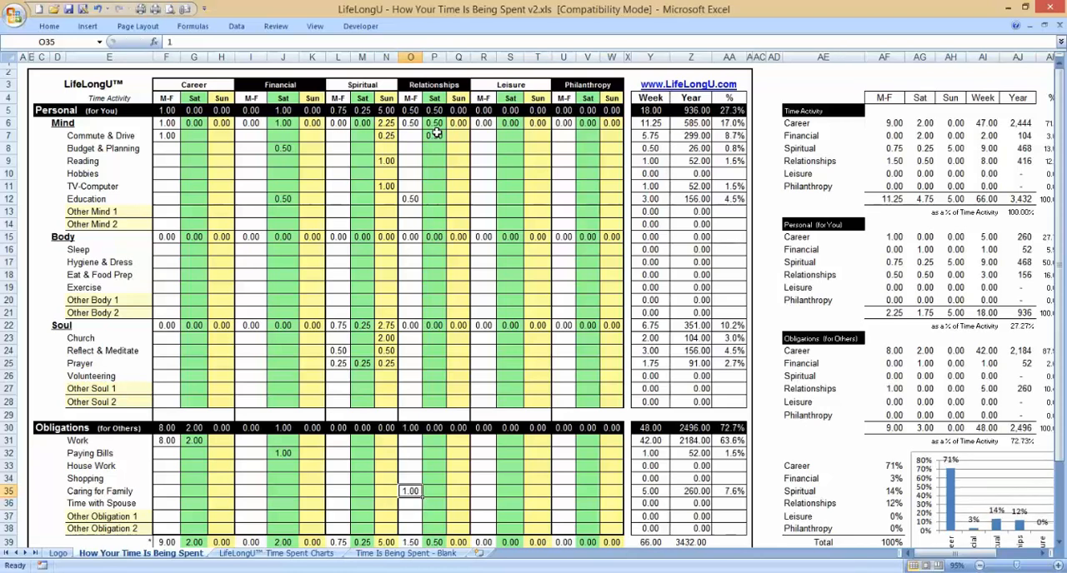
pyautogui.press('Right')
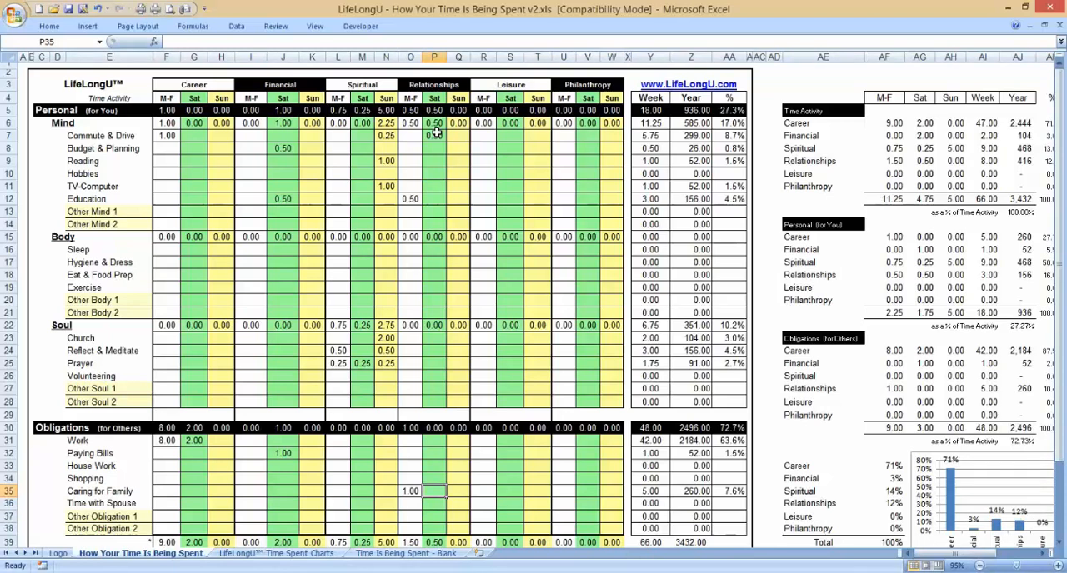
pyautogui.write('1')
pyautogui.press('Tab')
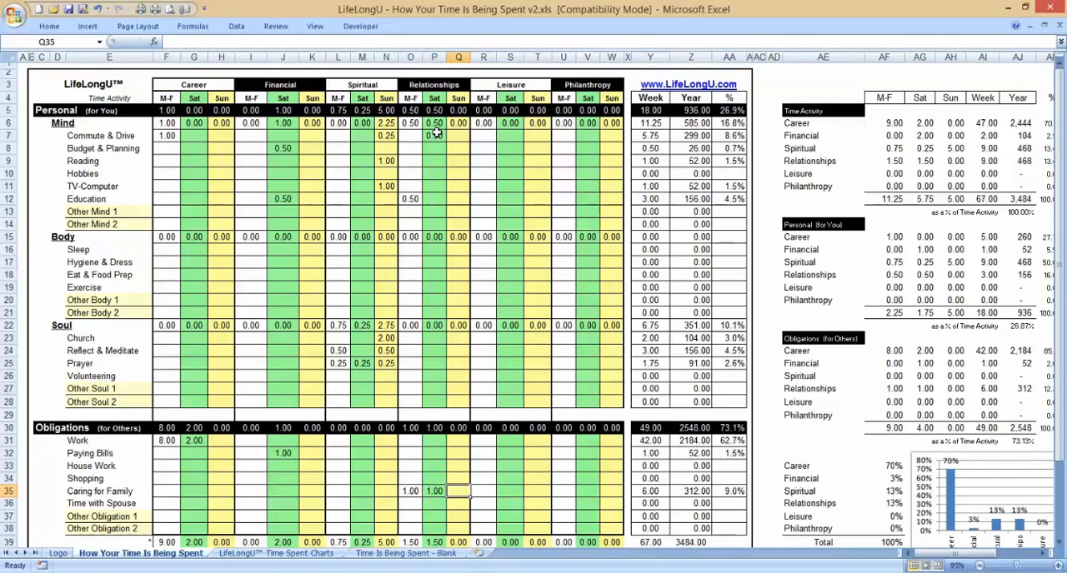
pyautogui.write('2')
pyautogui.press('Return')
# Step: Enter 2 hours for Time with Spouse under Relationships, Sat
pyautogui.press('Left')
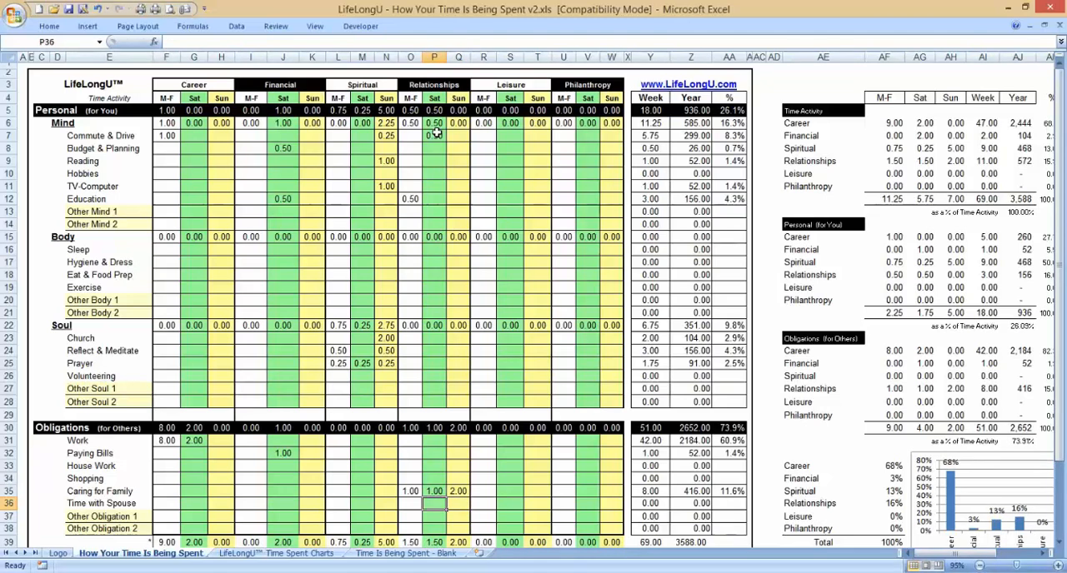
pyautogui.write('2')
pyautogui.press('Return')
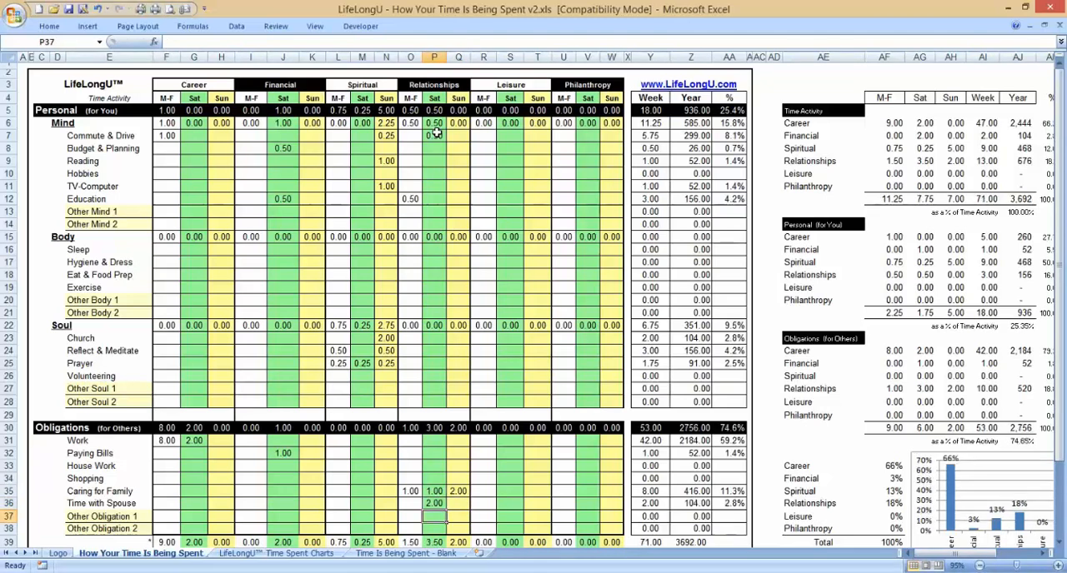
# Step: Examine the totals row beneath the Relationships hours
pyautogui.press('Up')
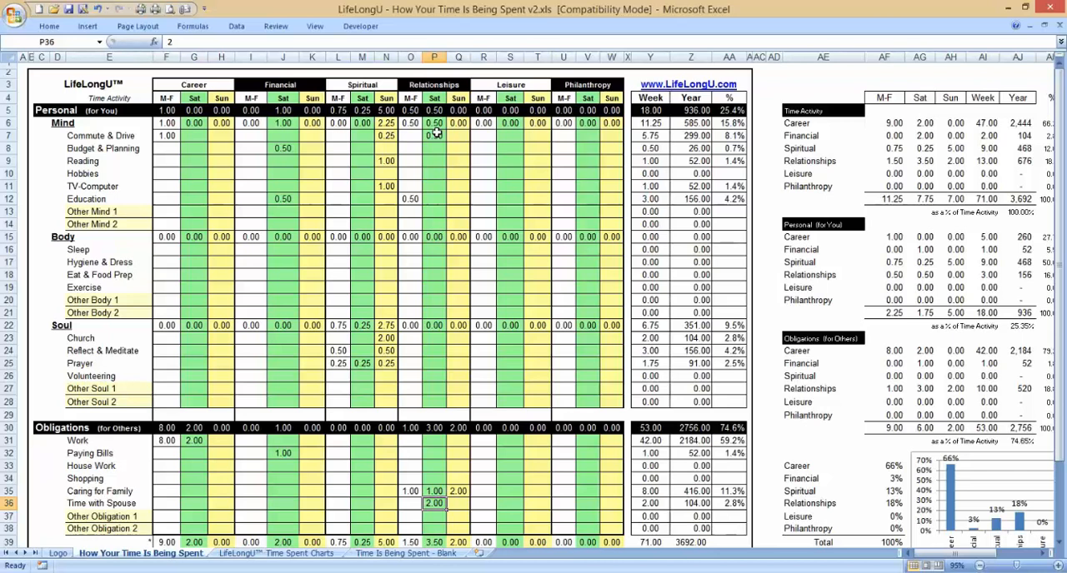
pyautogui.press('Return')
pyautogui.scroll(-2, 434, 131)
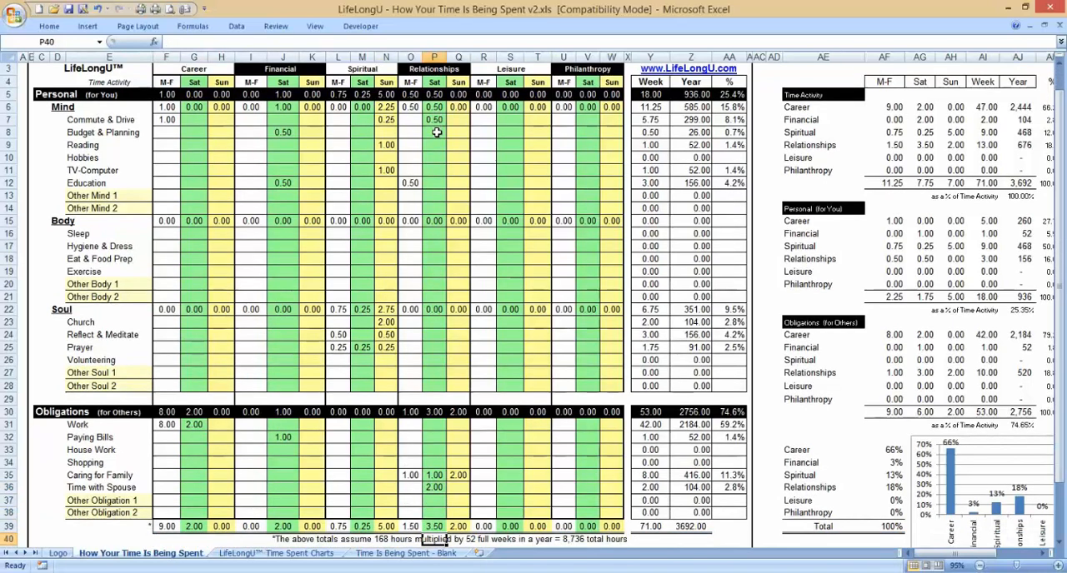
# Step: Enter 1.75 hours for TV-Computer in the Mind section under Leisure, M-F
pyautogui.press('Up')
pyautogui.press('Right')
pyautogui.press('Right')
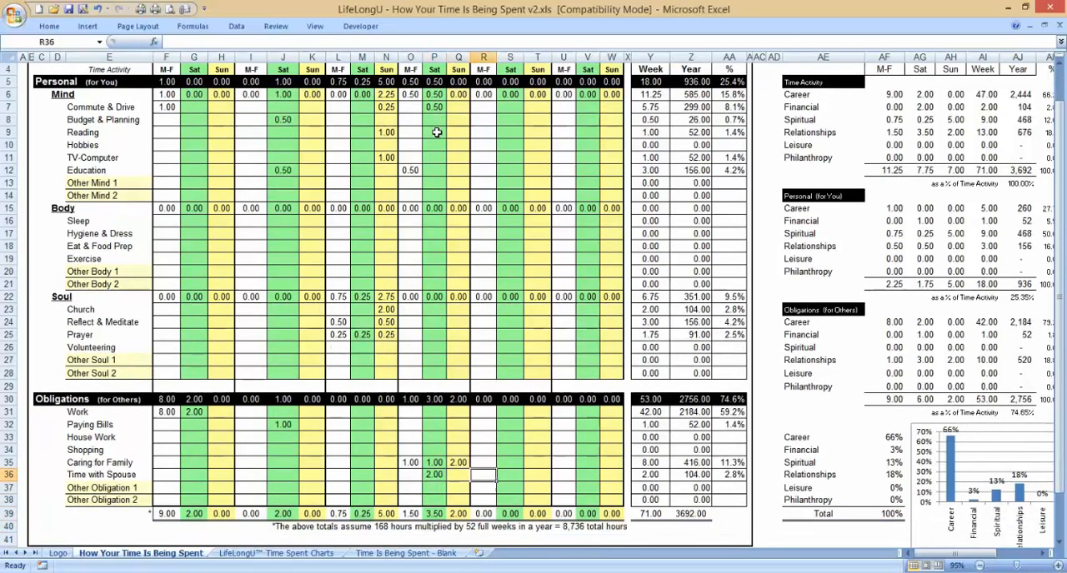
pyautogui.press('Up')
pyautogui.press('Up')
pyautogui.press('Up')
pyautogui.press('Up')
pyautogui.press('Up')
pyautogui.press('Up')
pyautogui.press('Up')
pyautogui.press('Up')
pyautogui.press('Up')
pyautogui.press('Up')
pyautogui.press('Up')
pyautogui.press('Up')
pyautogui.press('Up')
pyautogui.press('Up')
pyautogui.press('Up')
pyautogui.press('Up')
pyautogui.press('Up')
pyautogui.press('Up')
pyautogui.press('Up')
pyautogui.press('Up')
pyautogui.press('Up')
pyautogui.press('Up')
pyautogui.press('Up')
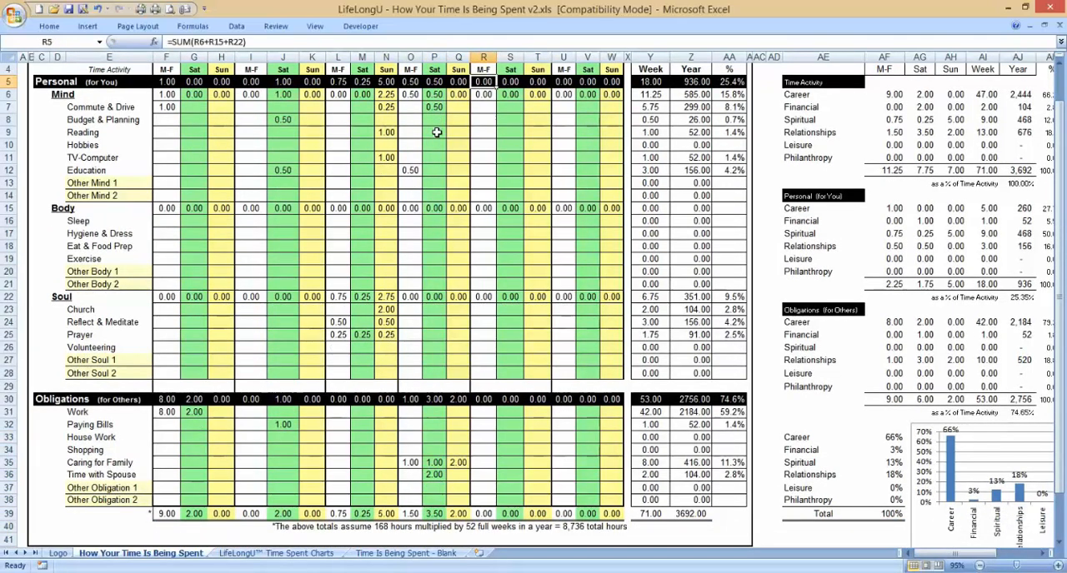
pyautogui.press('Down')
pyautogui.press('Down')
pyautogui.press('Down')
pyautogui.press('Down')
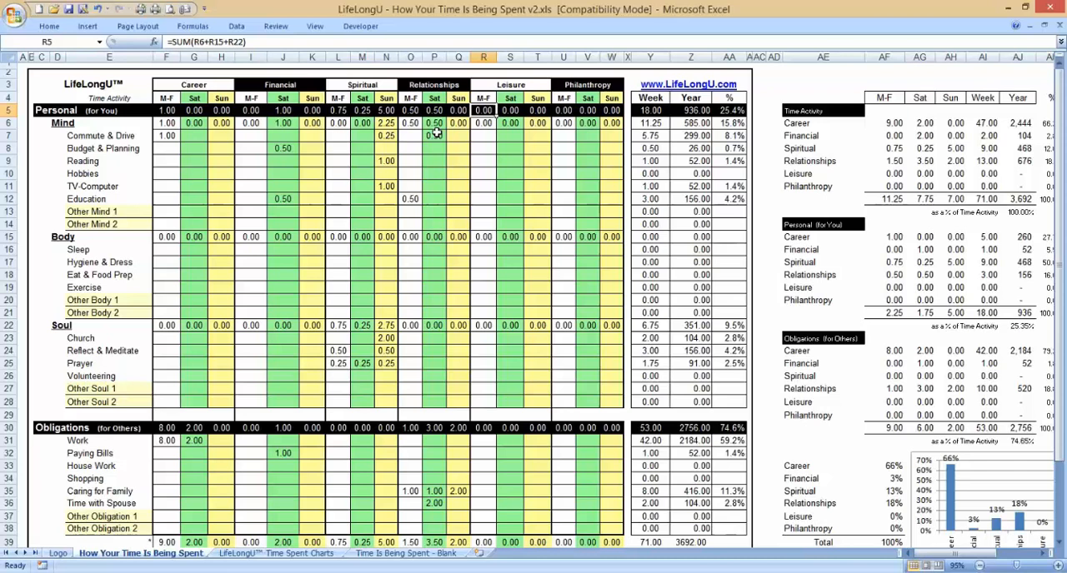
pyautogui.press('Down')
pyautogui.press('Down')
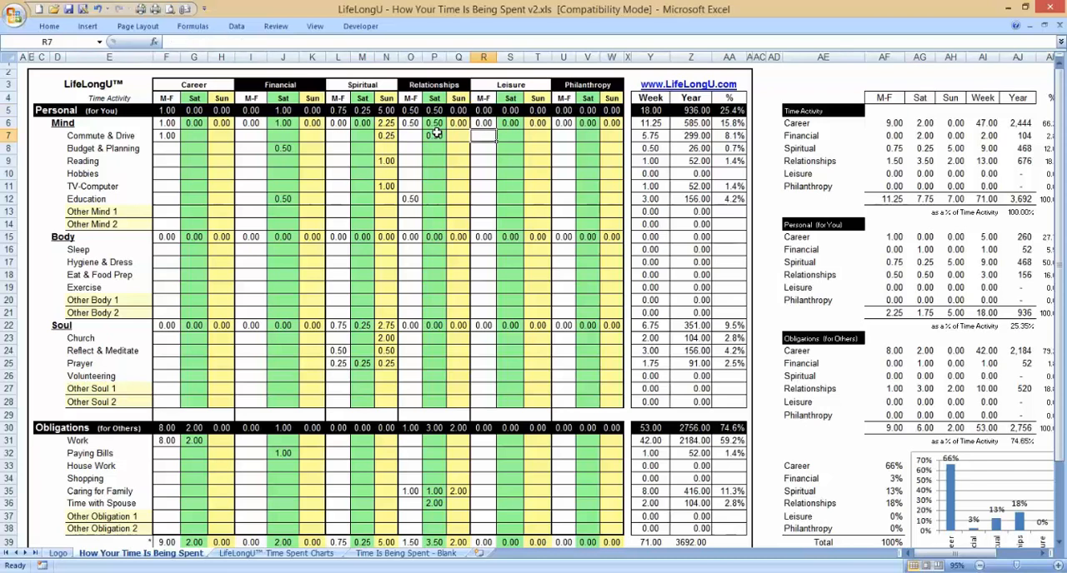
pyautogui.press('Down')
pyautogui.press('Down')
pyautogui.press('Down')
pyautogui.press('Down')
pyautogui.press('Down')
pyautogui.press('Down')
pyautogui.press('Down')
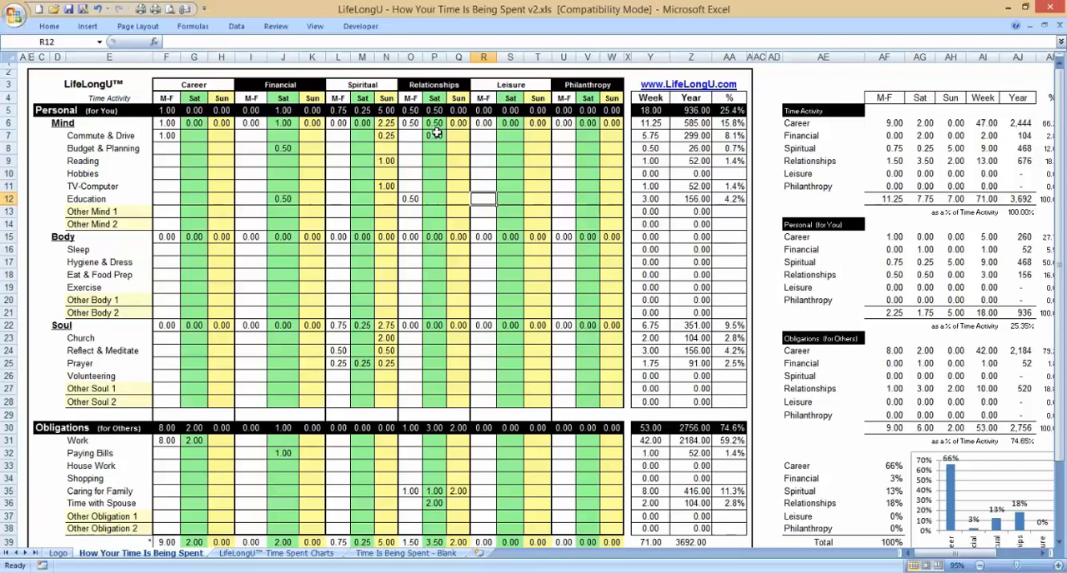
pyautogui.press('Up')
pyautogui.press('Up')
pyautogui.press('Up')
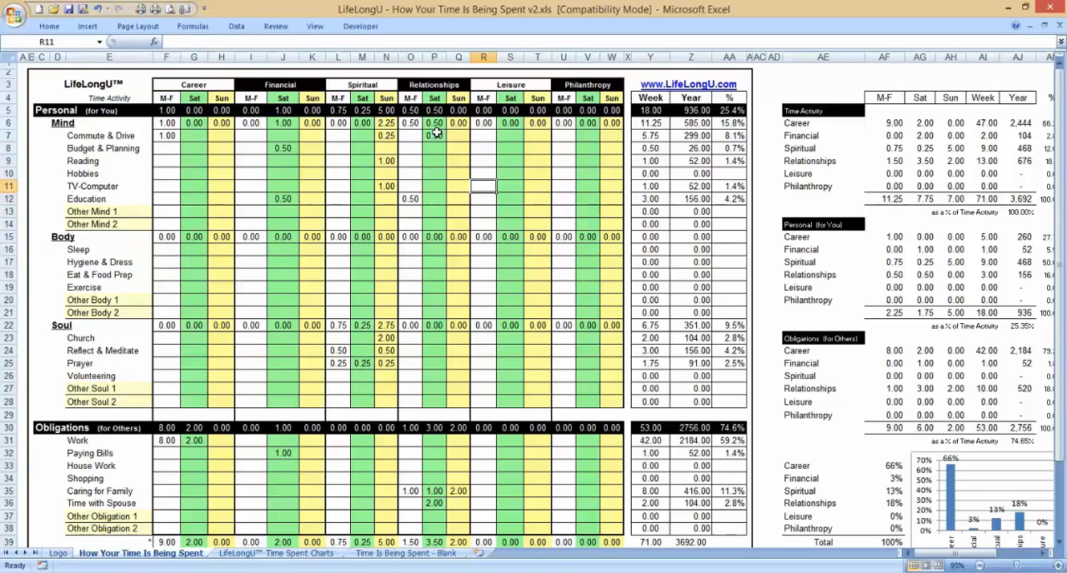
pyautogui.write('1.75')
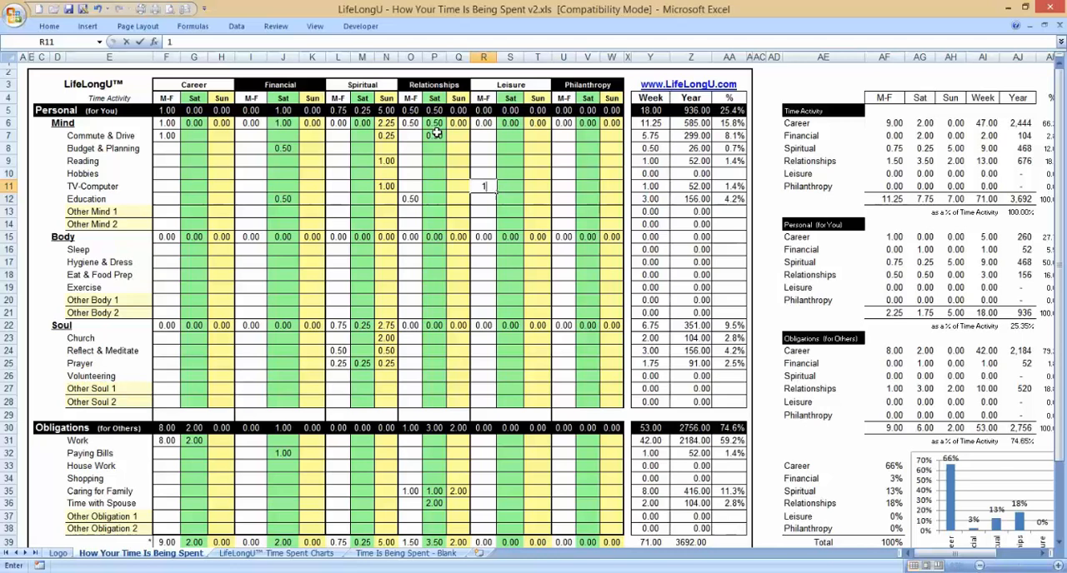
pyautogui.press('Return')
pyautogui.press('Up')
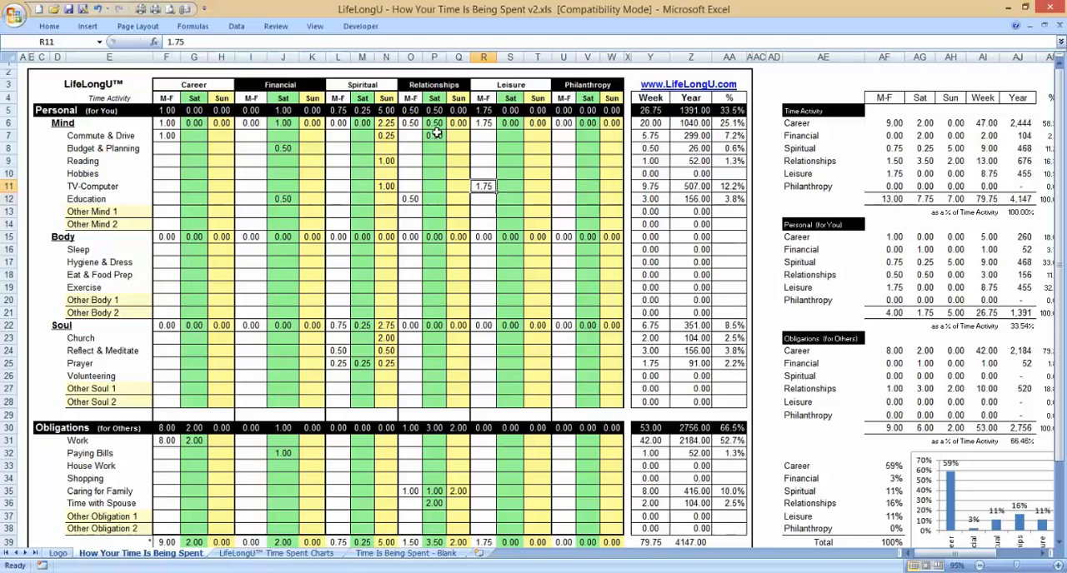
# Step: Enter Mind hours under Leisure: 1 for Hobbies on Sat and 1 for Education on Sun
pyautogui.press('Right')
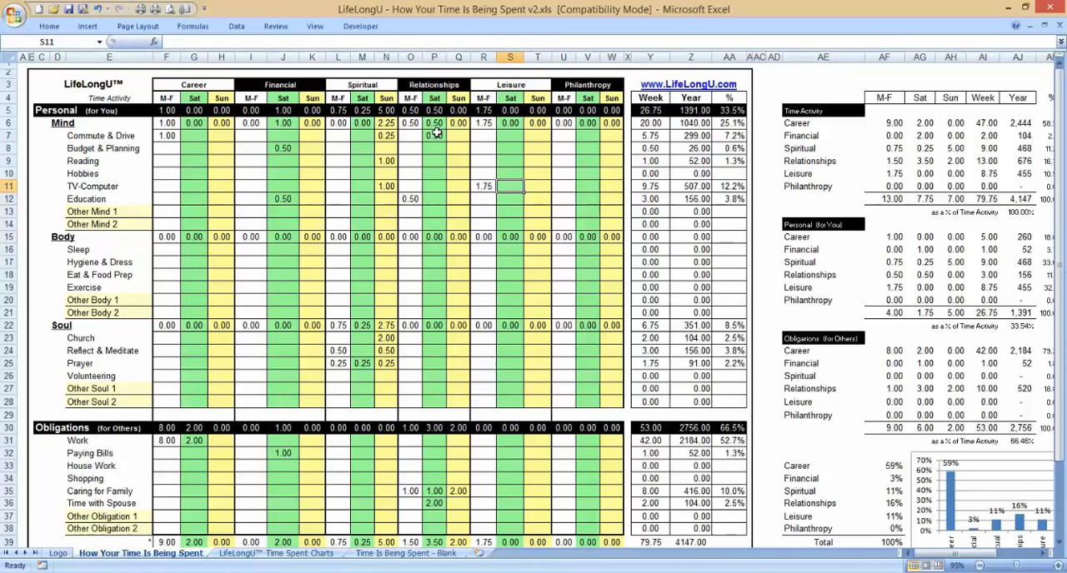
pyautogui.press('Up')
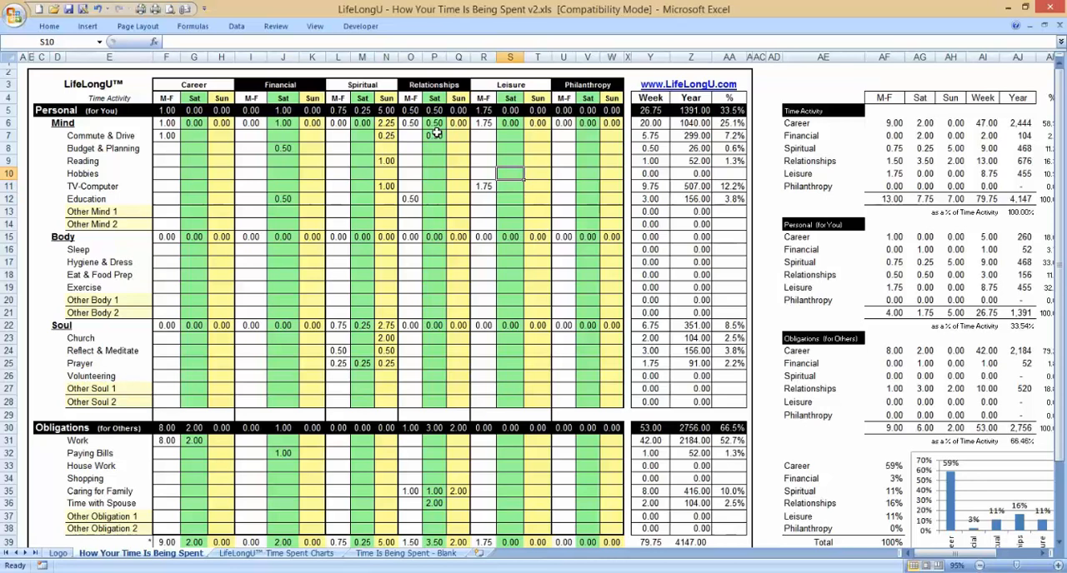
pyautogui.write('1')
pyautogui.press('Return')
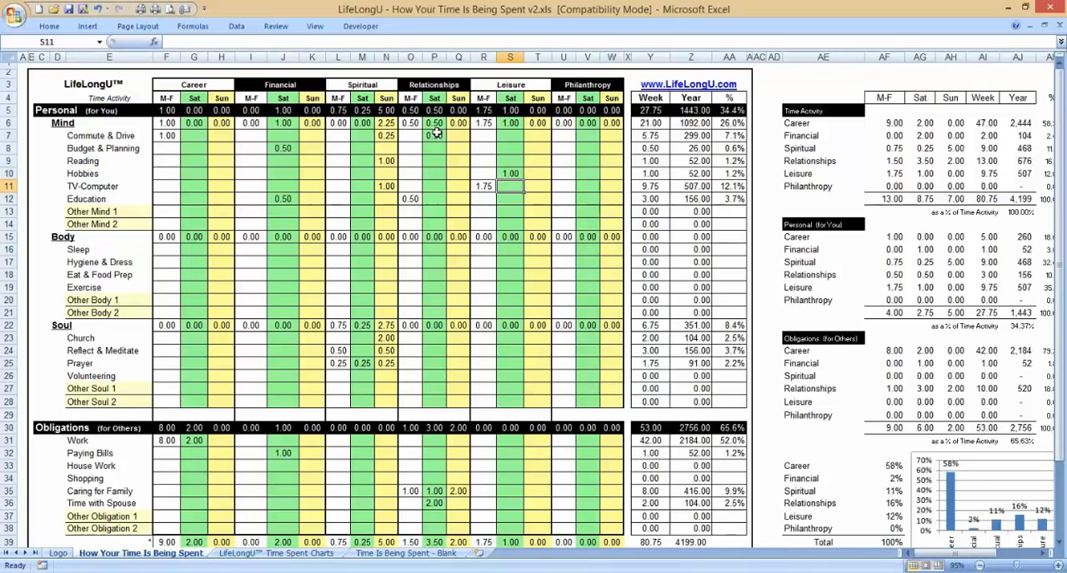
pyautogui.press('Right')
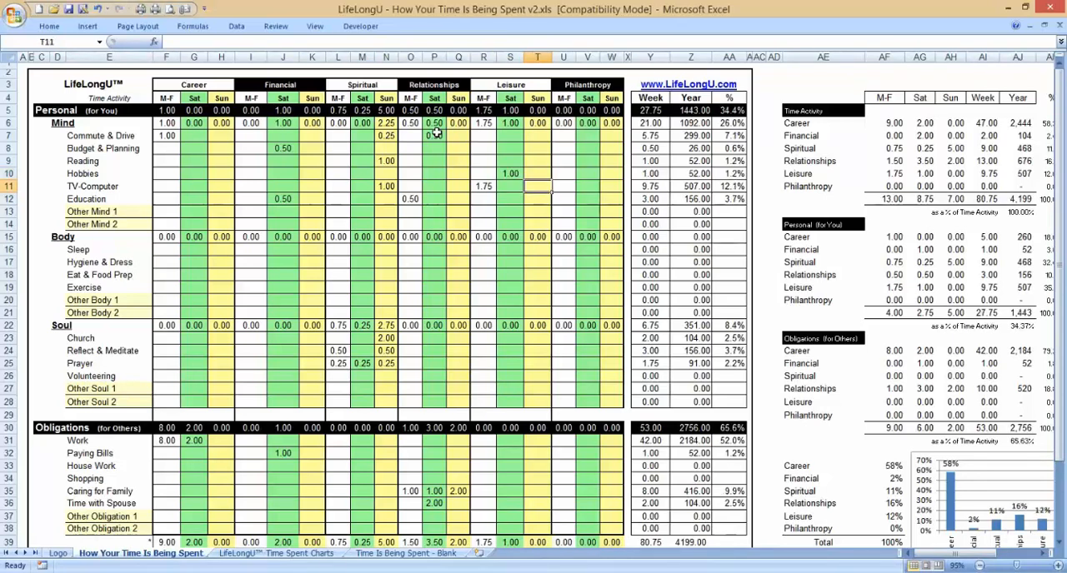
pyautogui.press('Down')
pyautogui.write('1')
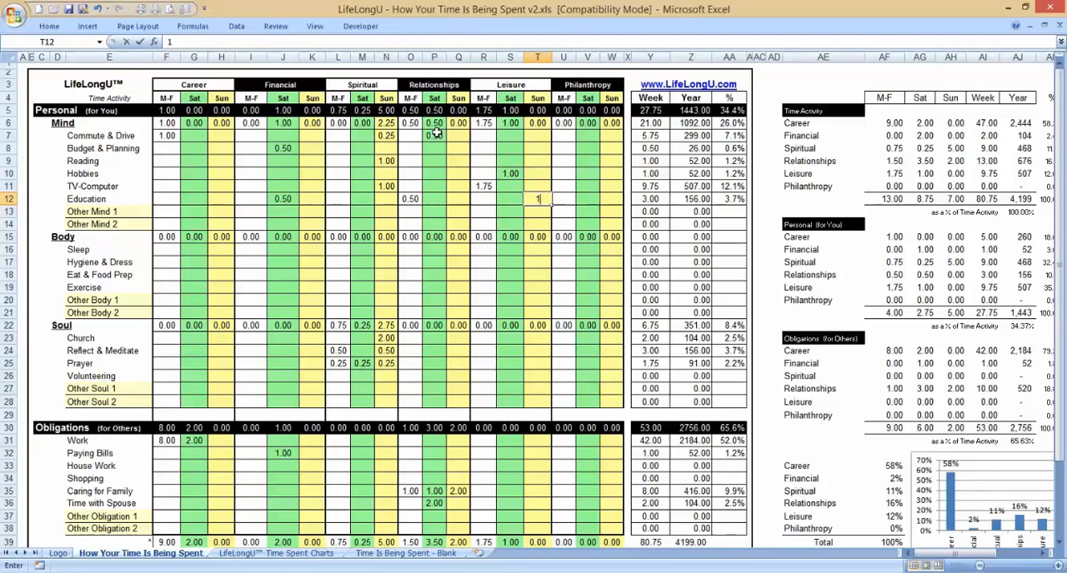
pyautogui.press('Return')
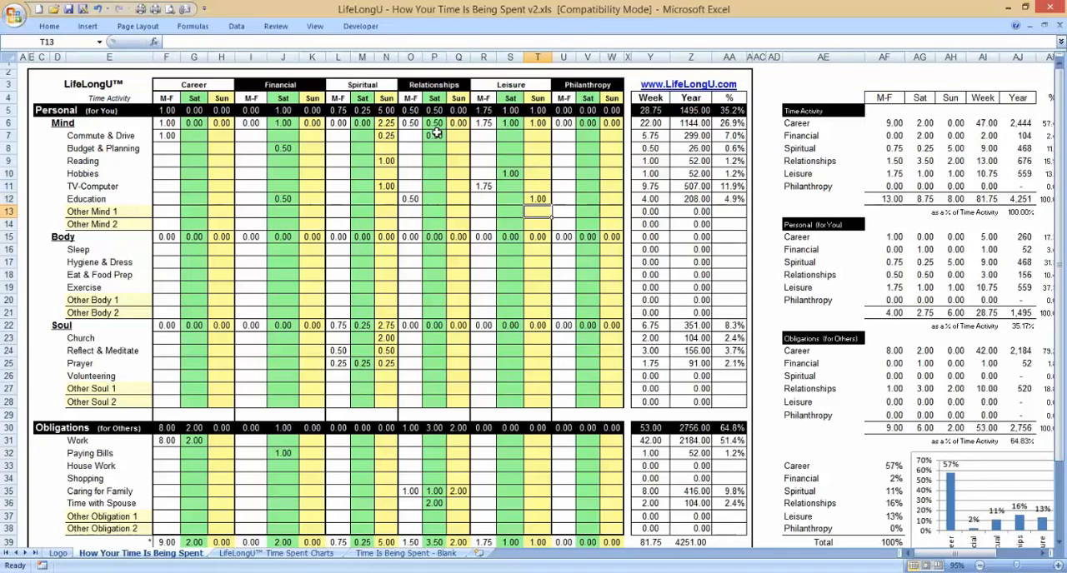
# Step: Enter 7 hours for Sleep in the Body section under Leisure, M-F
pyautogui.press('Left')
pyautogui.press('Down')
pyautogui.press('Down')
pyautogui.press('Down')
pyautogui.press('Down')
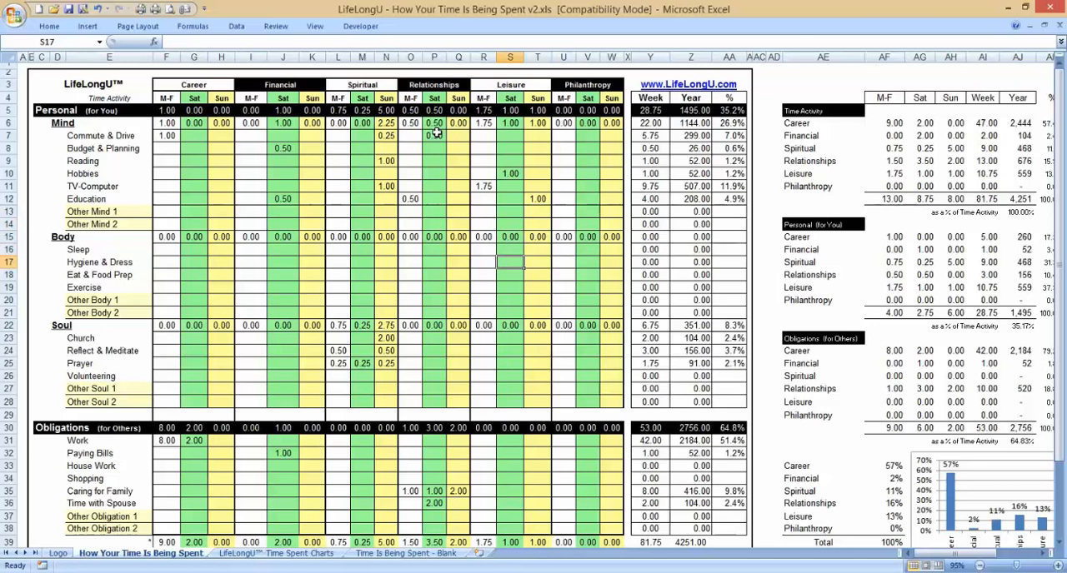
pyautogui.press('Left')
pyautogui.press('Up')
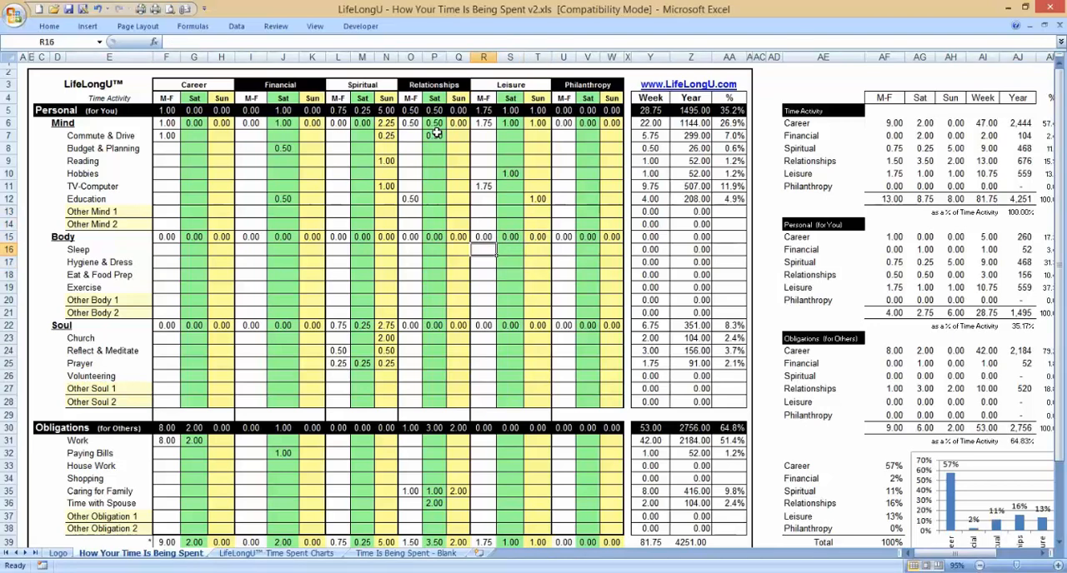
pyautogui.write('7')
pyautogui.press('Return')
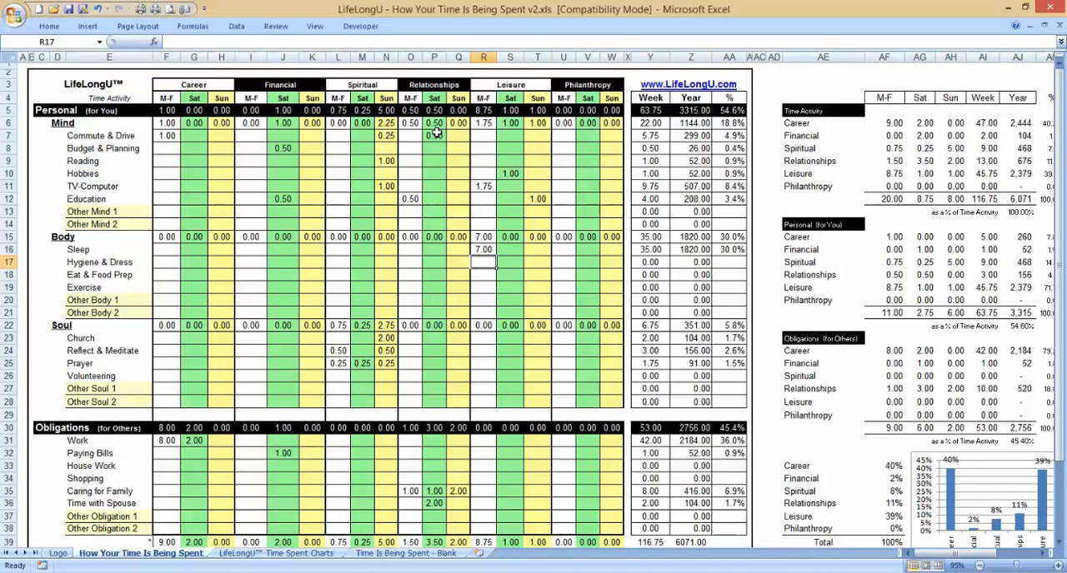
# Step: Enter M-F hours under Leisure: 0.5 for Hygiene & Dress and 0.75 for Eat & Food Prep
pyautogui.write('.5')
pyautogui.press('Return')
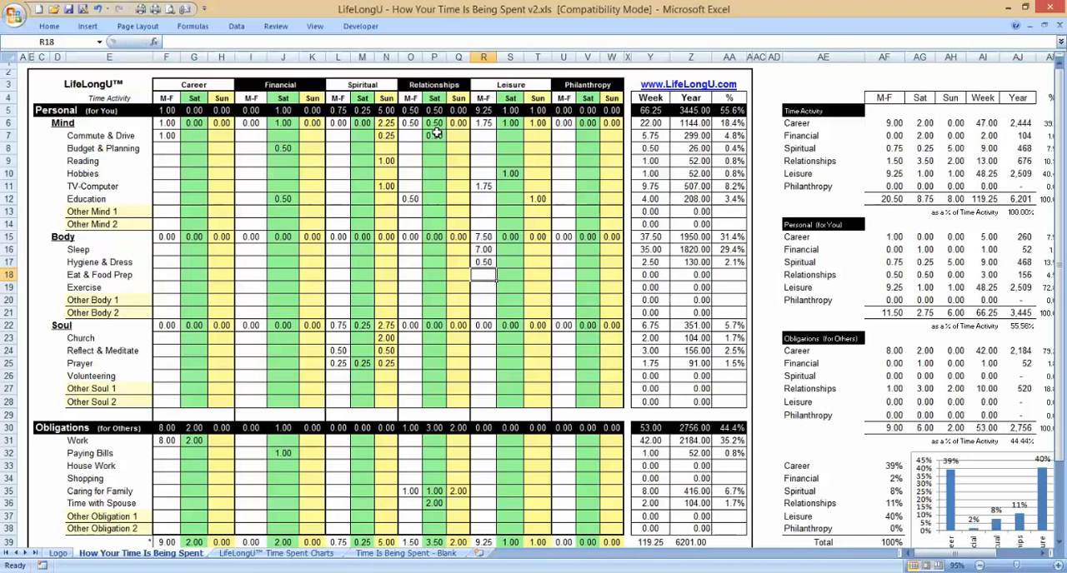
pyautogui.write('.75')
pyautogui.hotkey('ctrl', 'Return')
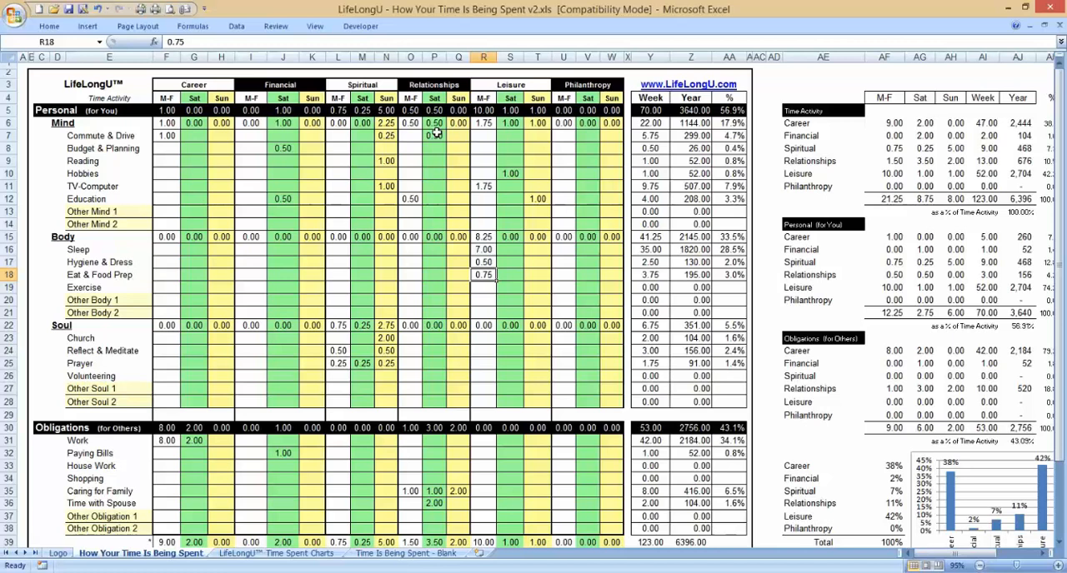
# Step: Enter Exercise hours under Leisure: 1 for M-F, 1.5 for Sat and 1 for Sun
pyautogui.press('Down')
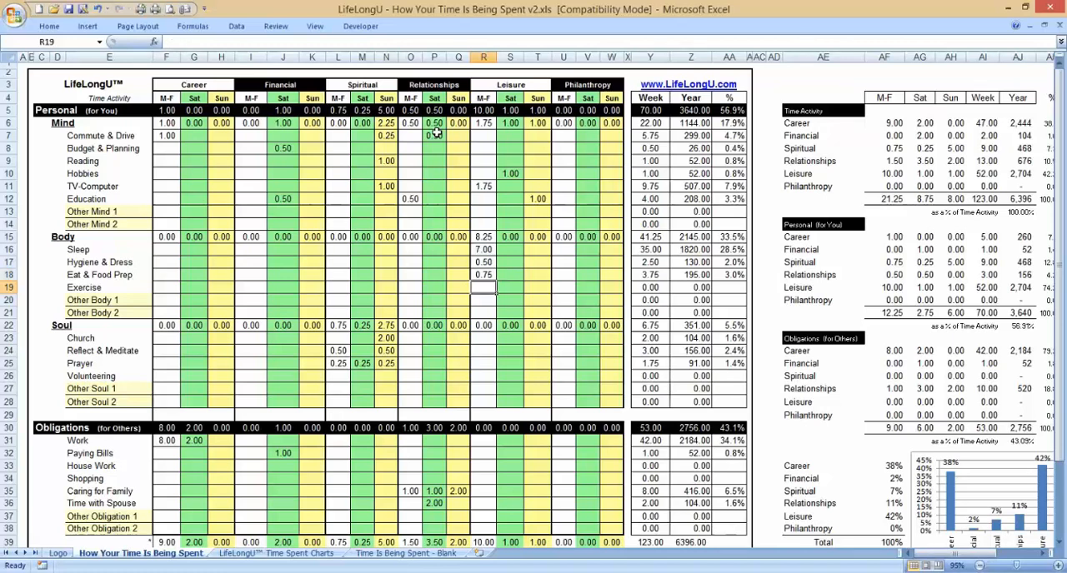
pyautogui.write('1')
pyautogui.press('Return')
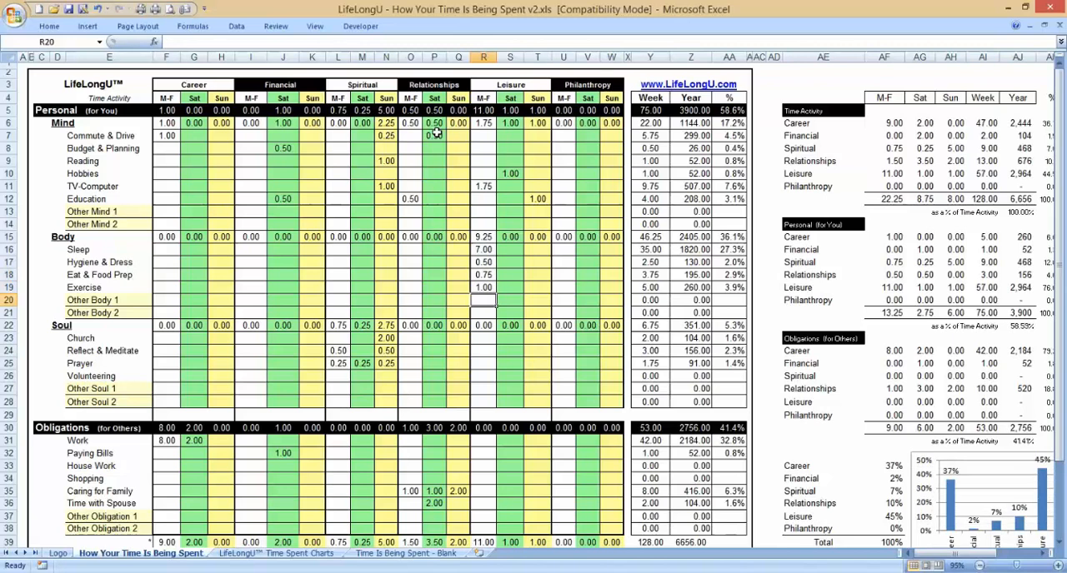
pyautogui.press('Up')
pyautogui.press('Right')
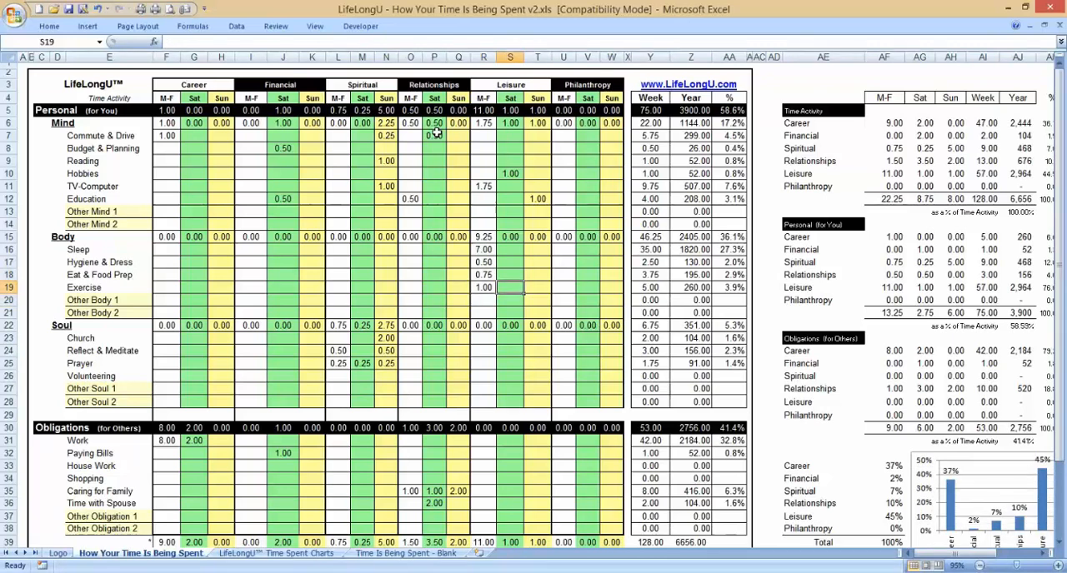
pyautogui.write('1.5')
pyautogui.press('Tab')
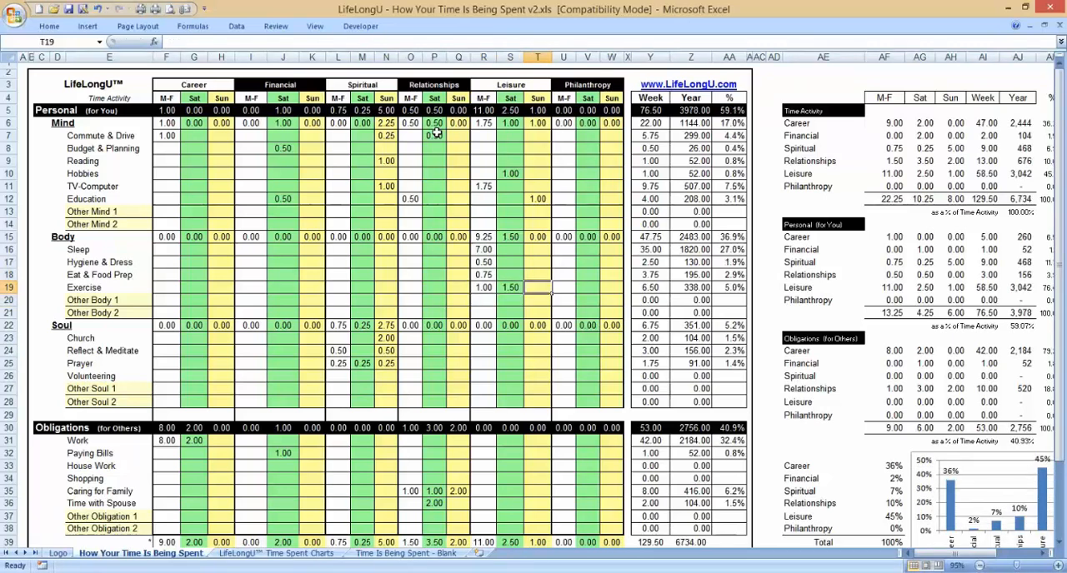
pyautogui.write('1')
pyautogui.press('Return')
# Step: Enter Eat & Food Prep hours under Leisure: 1.25 for Sat and 1.5 for Sun
pyautogui.press('Up')
pyautogui.press('Up')
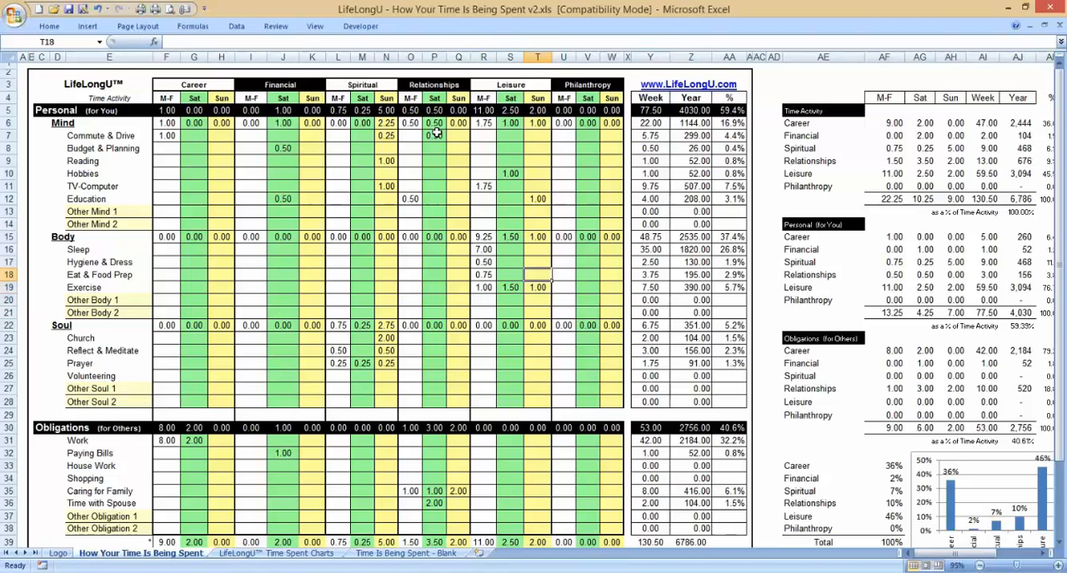
pyautogui.press('Left')
pyautogui.write('1.25')
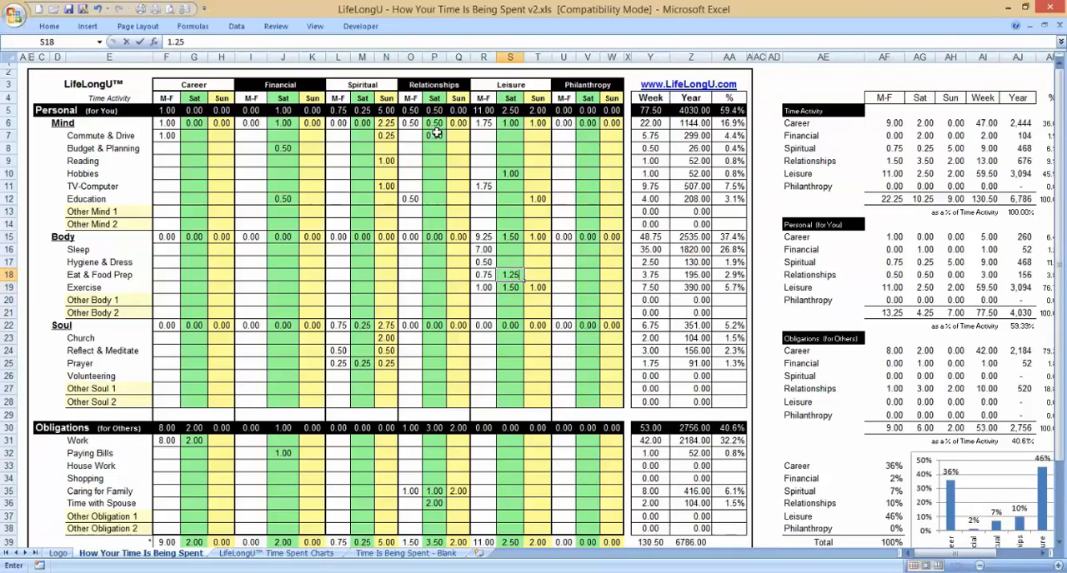
pyautogui.press('Tab')
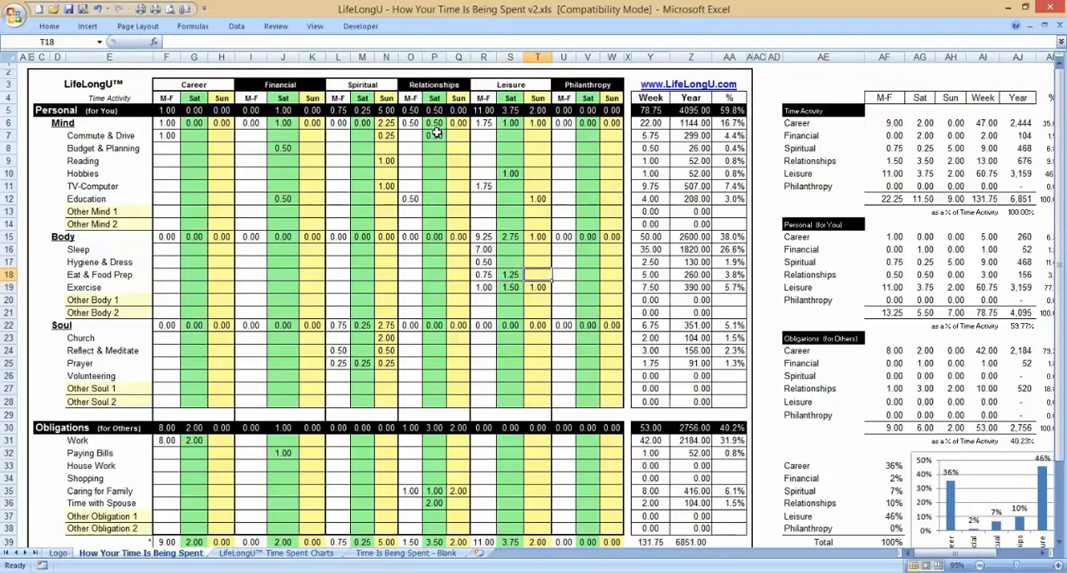
pyautogui.press('Left')
pyautogui.press('Left')
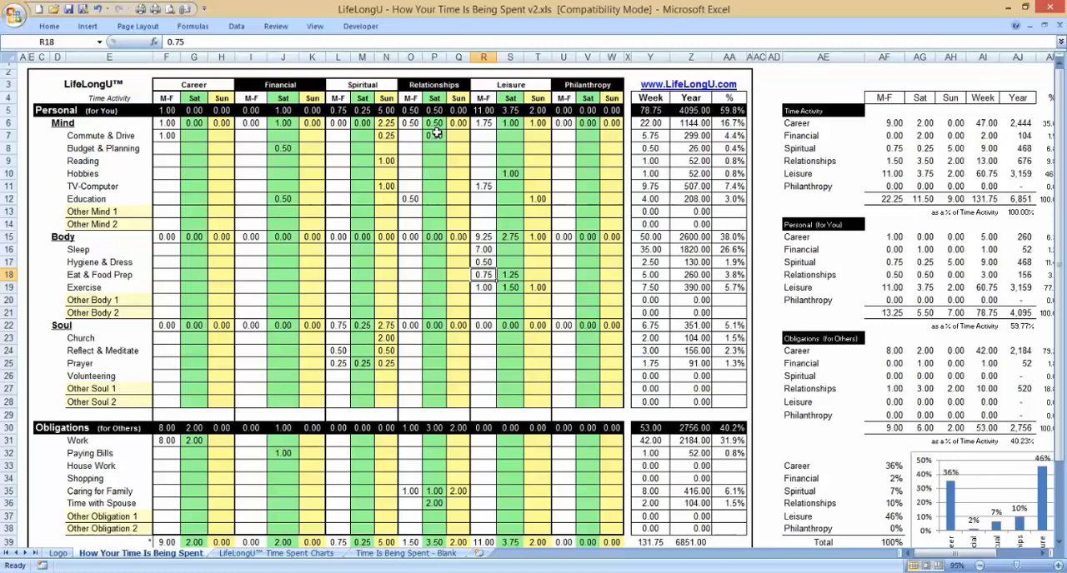
pyautogui.press('Right')
pyautogui.press('Right')
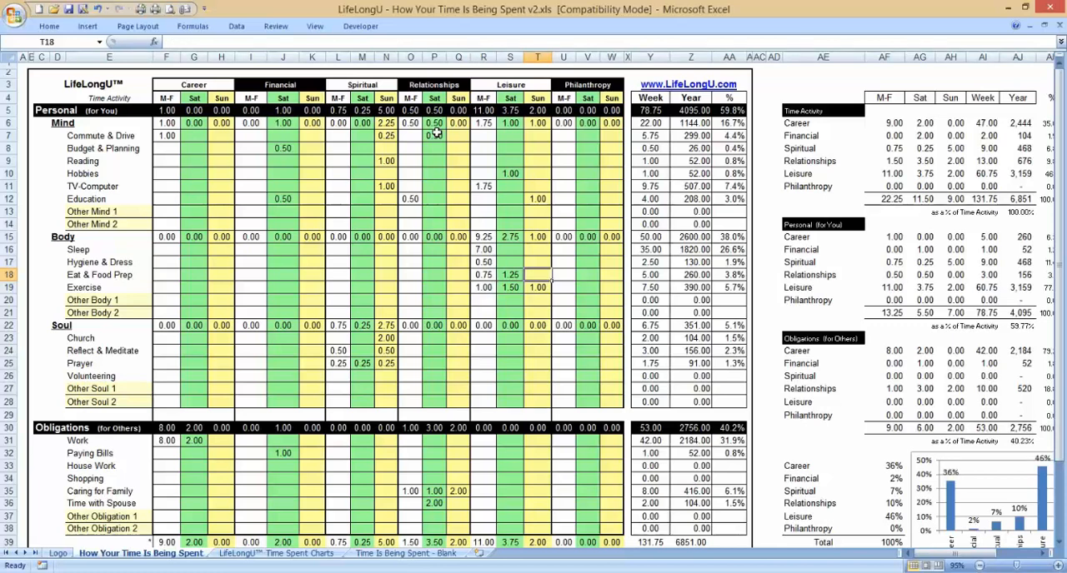
pyautogui.write('1.5')
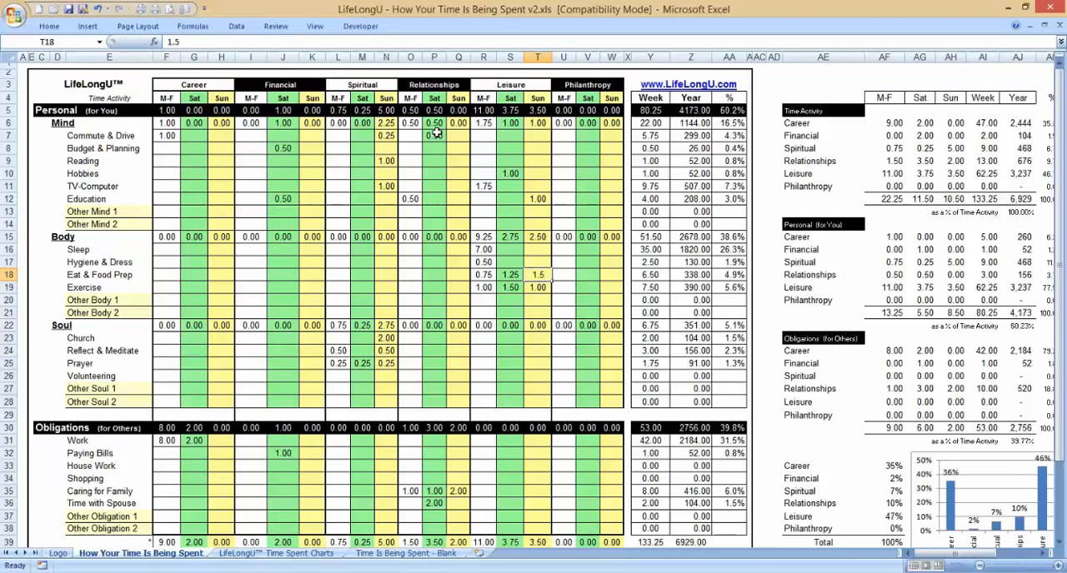
pyautogui.press('Return')
pyautogui.press('Up')
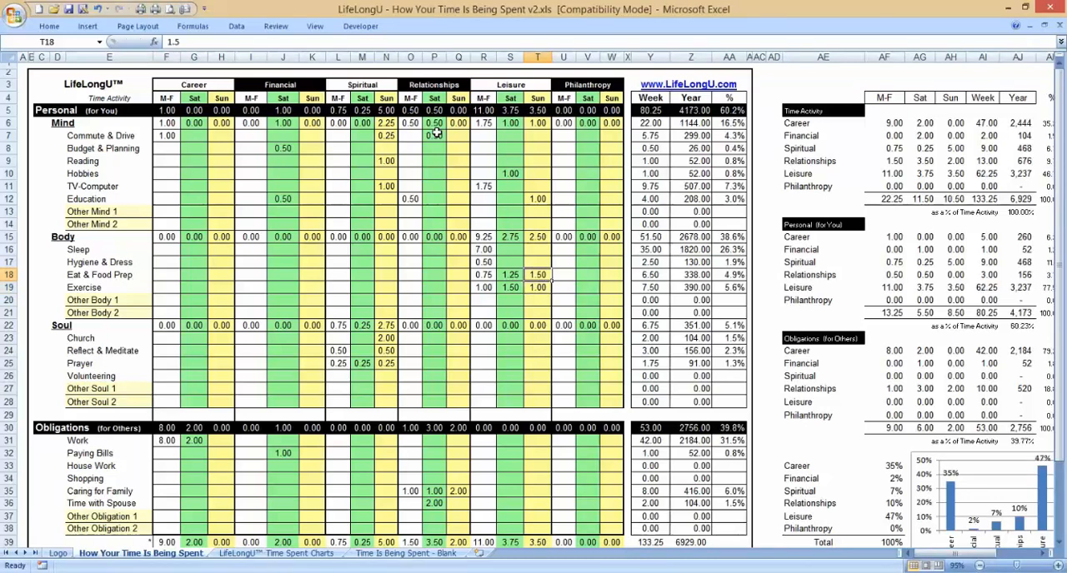
# Step: Enter 0.5 hours for Hygiene & Dress under Leisure for both Sat and Sun
pyautogui.press('Left')
pyautogui.press('Up')
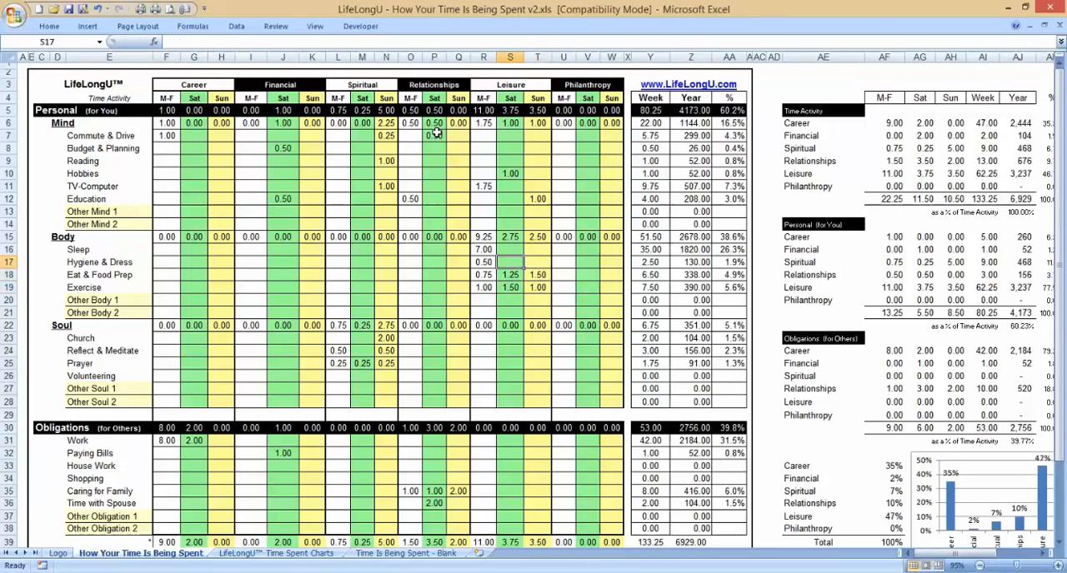
pyautogui.write('.5')
pyautogui.press('Tab')
pyautogui.write('.5')
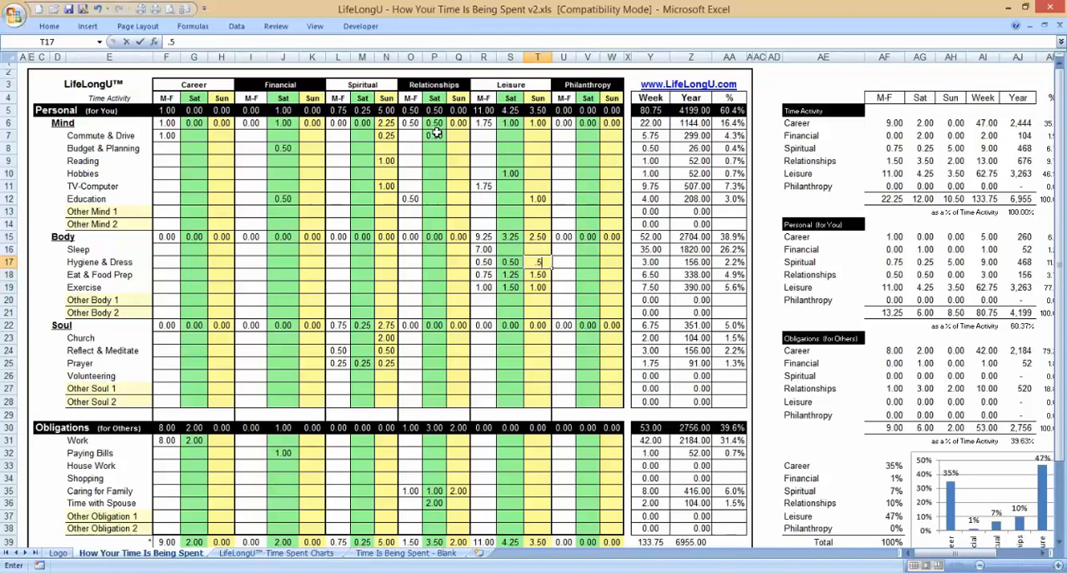
pyautogui.press('Left')
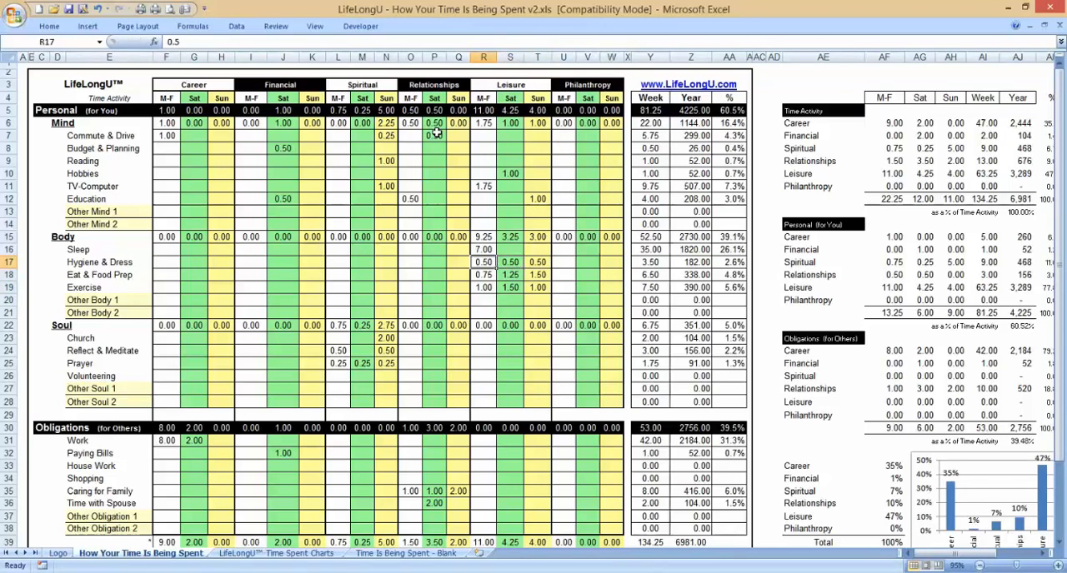
# Step: Enter 8 hours of Sleep under Leisure for both Sat and Sun
pyautogui.press('Up')
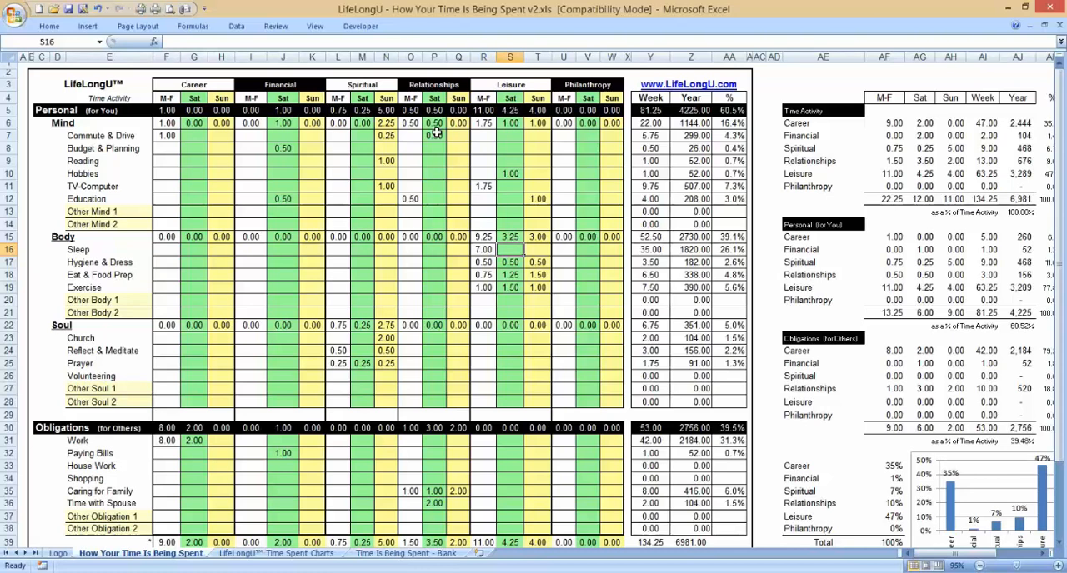
pyautogui.write('8')
pyautogui.press('Return')
pyautogui.press('Right')
pyautogui.write('8')
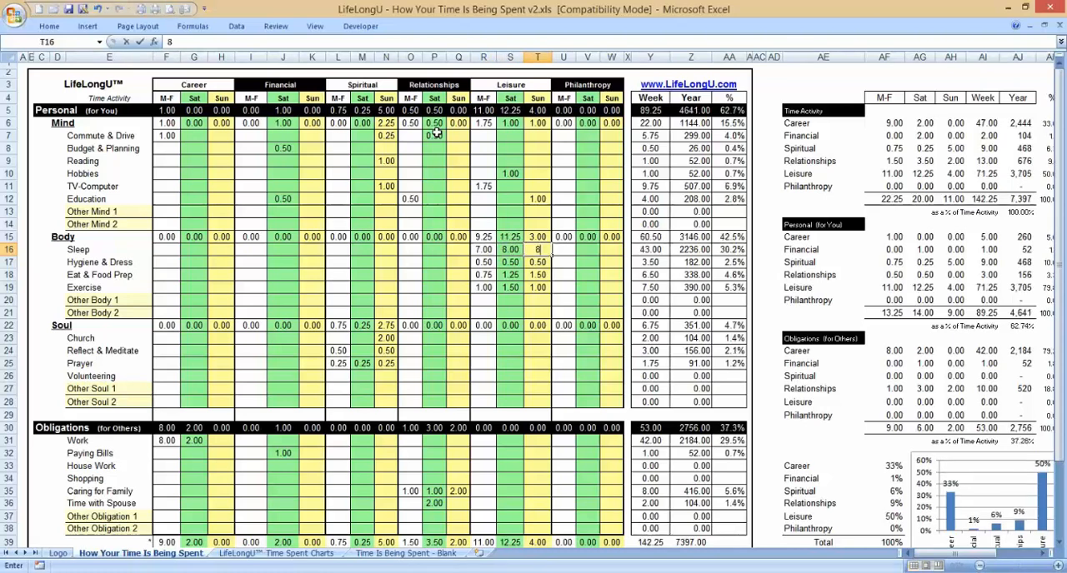
pyautogui.press('Return')
pyautogui.press('Left')
pyautogui.press('Up')
pyautogui.press('Left')
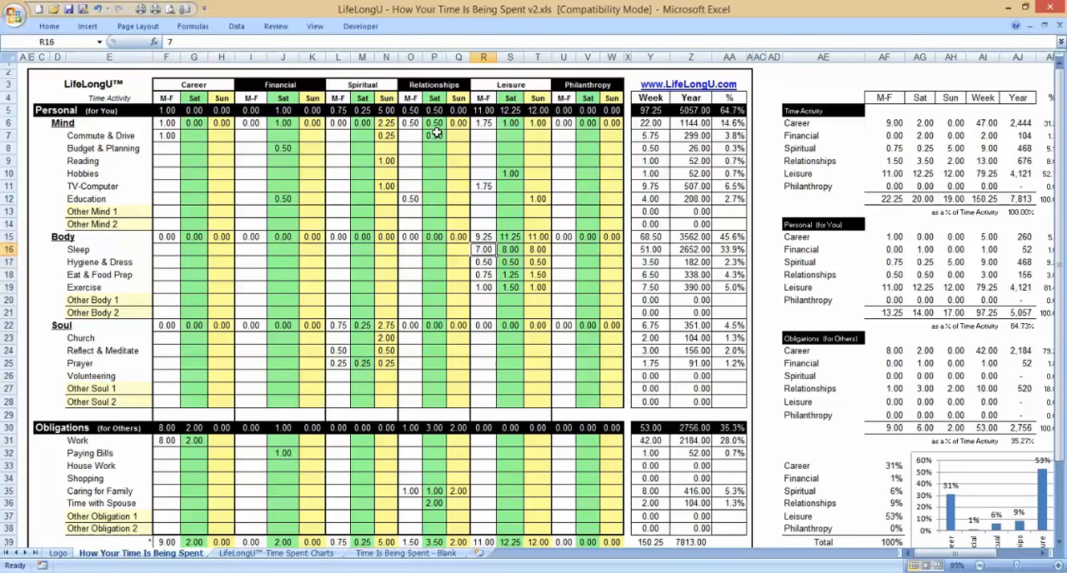
# Step: Review the Body activities from Sleep through Exercise and their M-F hours under Leisure
pyautogui.press('Up')
pyautogui.press('Down')
pyautogui.press('Left')
pyautogui.press('Left')
pyautogui.press('Left')
pyautogui.press('Left')
pyautogui.press('Left')
pyautogui.press('Left')
pyautogui.press('Left')
pyautogui.press('Left')
pyautogui.press('Left')
pyautogui.press('Left')
pyautogui.press('Left')
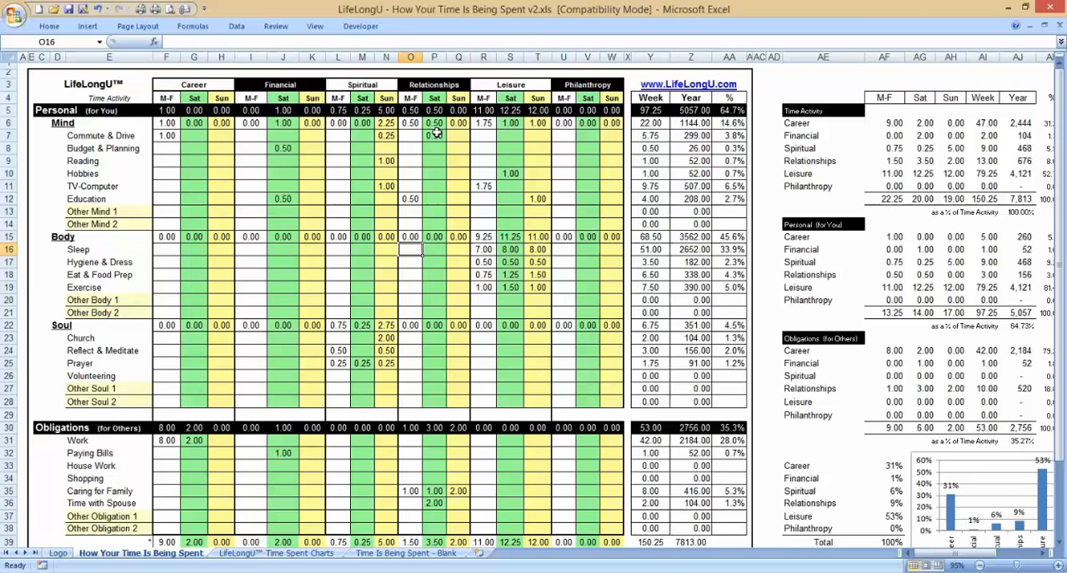
pyautogui.press('Left')
pyautogui.press('Left')
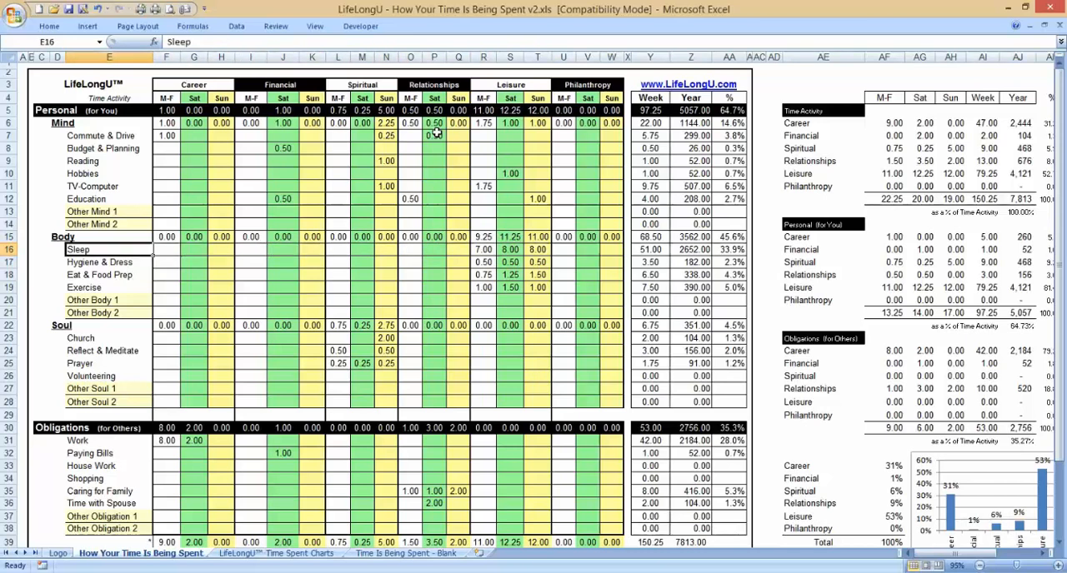
pyautogui.press('Down')
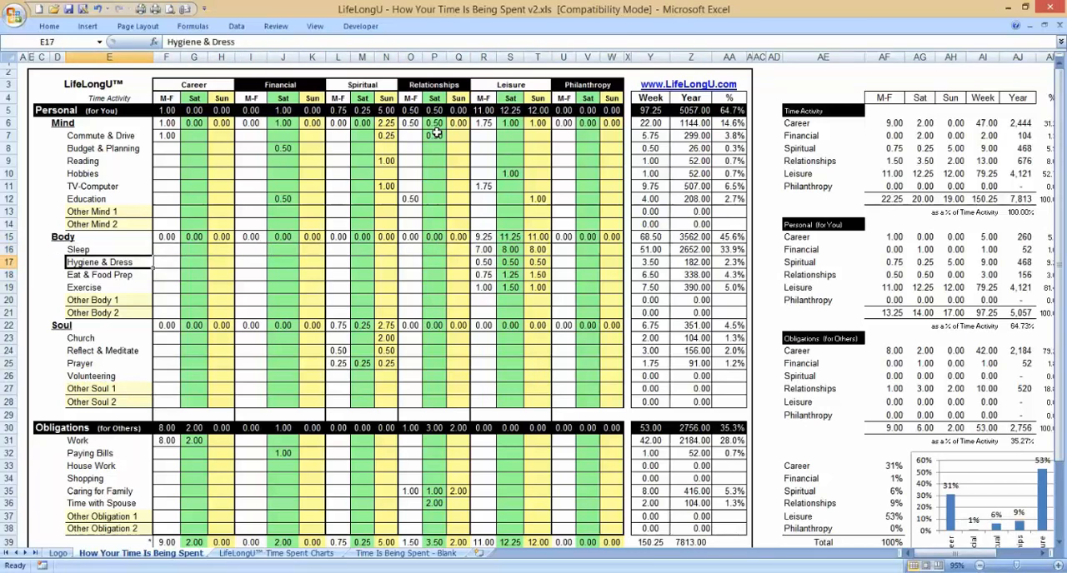
pyautogui.press('Down')
pyautogui.press('Up')
pyautogui.press('Down')
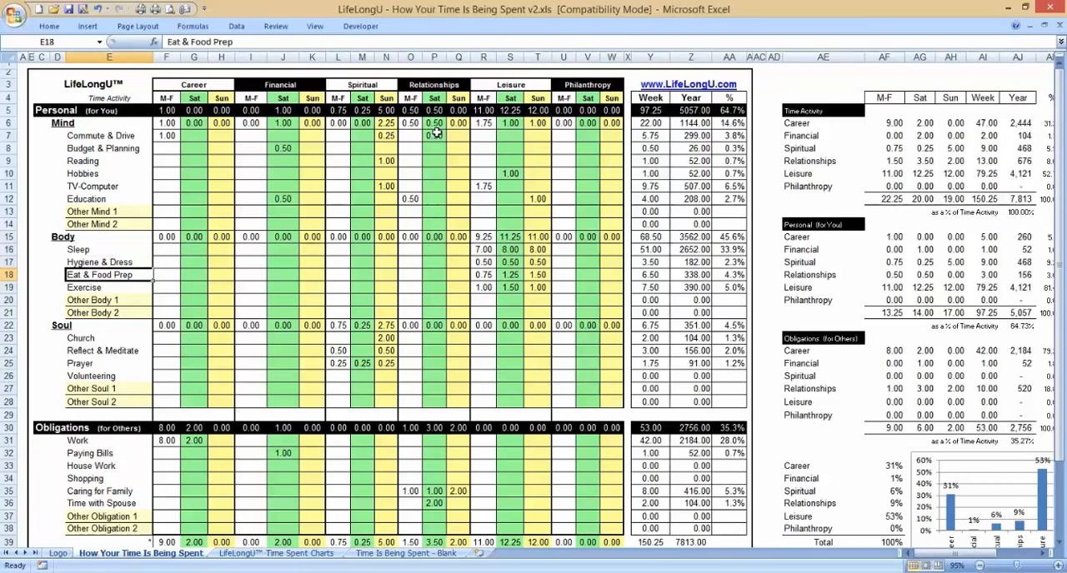
pyautogui.press('Down')
pyautogui.press('Down')
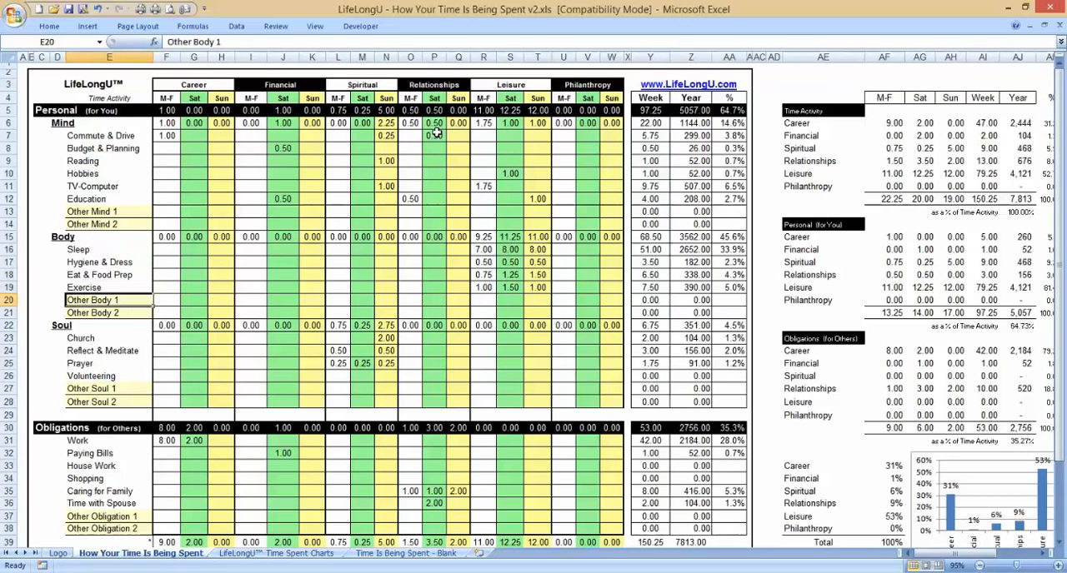
pyautogui.press('Up')
pyautogui.press('Up')
pyautogui.press('Right')
pyautogui.press('Right')
pyautogui.press('Right')
pyautogui.press('Right')
pyautogui.press('Right')
pyautogui.press('Right')
pyautogui.press('Right')
pyautogui.press('Right')
pyautogui.press('Right')
pyautogui.press('Right')
pyautogui.press('Right')
pyautogui.press('Right')
pyautogui.press('Right')
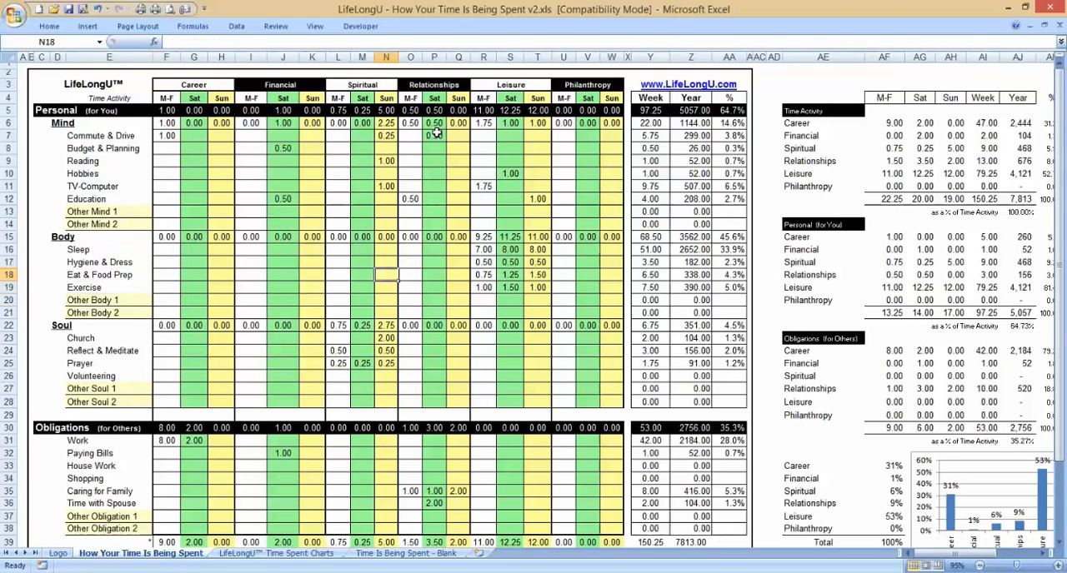
pyautogui.press('Up')
pyautogui.press('Up')
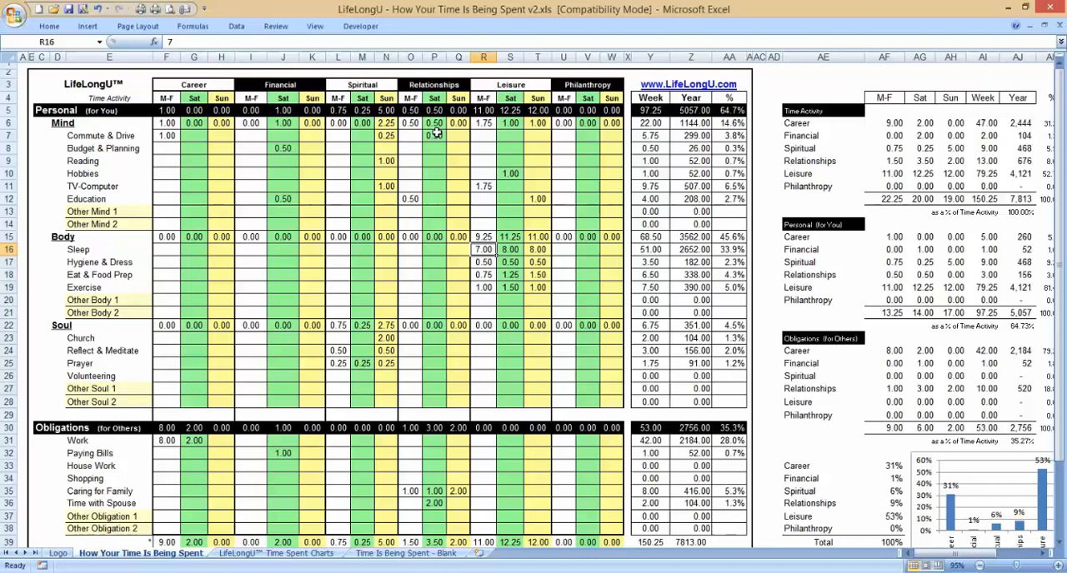
pyautogui.press('Down')
pyautogui.press('Down')
pyautogui.press('Down')
pyautogui.press('Down')
pyautogui.press('Down')
pyautogui.press('Down')
pyautogui.press('Down')
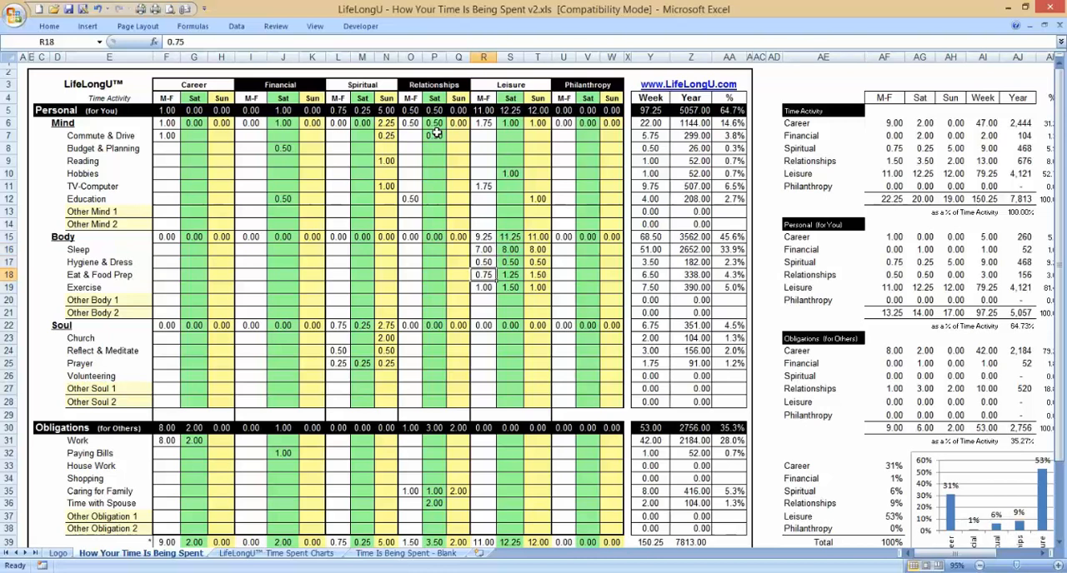
# Step: Review the Reflect & Meditate row under Soul across the Financial, Spiritual, Relationships and Leisure columns
pyautogui.press('Left')
pyautogui.press('Left')
pyautogui.press('Left')
pyautogui.press('Left')
pyautogui.press('Down')
pyautogui.press('Left')
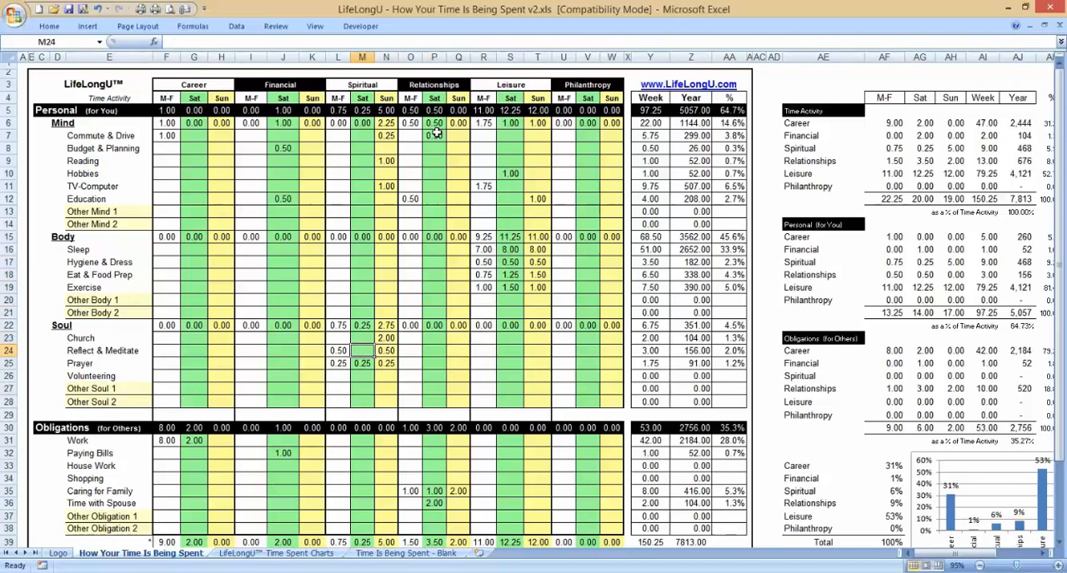
pyautogui.press('Left')
pyautogui.press('Left')
pyautogui.press('Left')
pyautogui.press('Left')
pyautogui.press('Left')
pyautogui.press('Left')
pyautogui.press('Left')
pyautogui.press('Left')
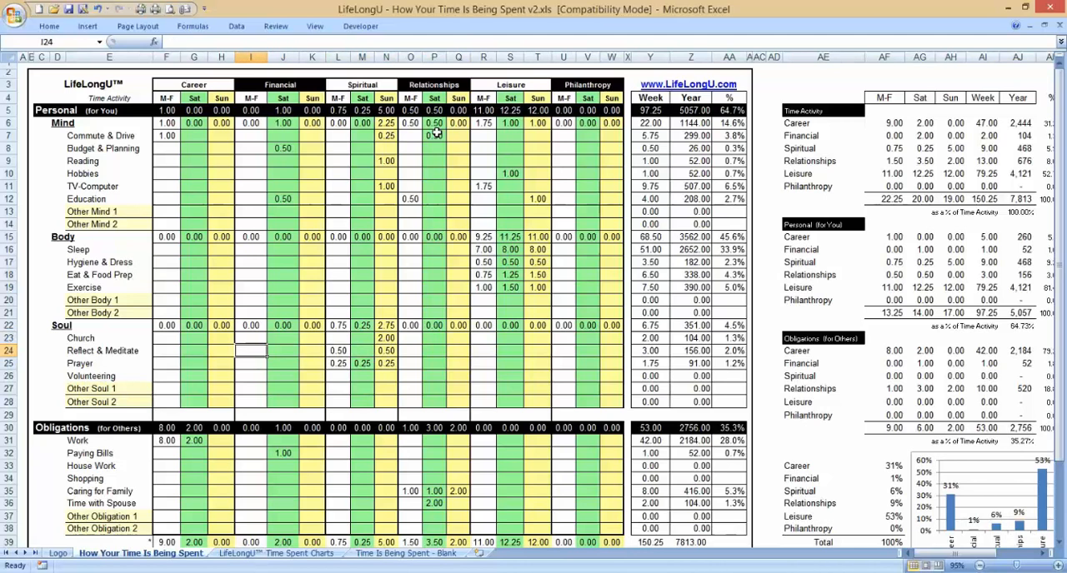
pyautogui.press('Right')
pyautogui.press('Right')
pyautogui.press('Right')
pyautogui.press('Right')
pyautogui.press('Right')
pyautogui.press('Right')
pyautogui.press('Right')
pyautogui.press('Right')
pyautogui.press('Right')
pyautogui.press('Right')
pyautogui.press('Right')
pyautogui.press('Right')
pyautogui.press('Right')
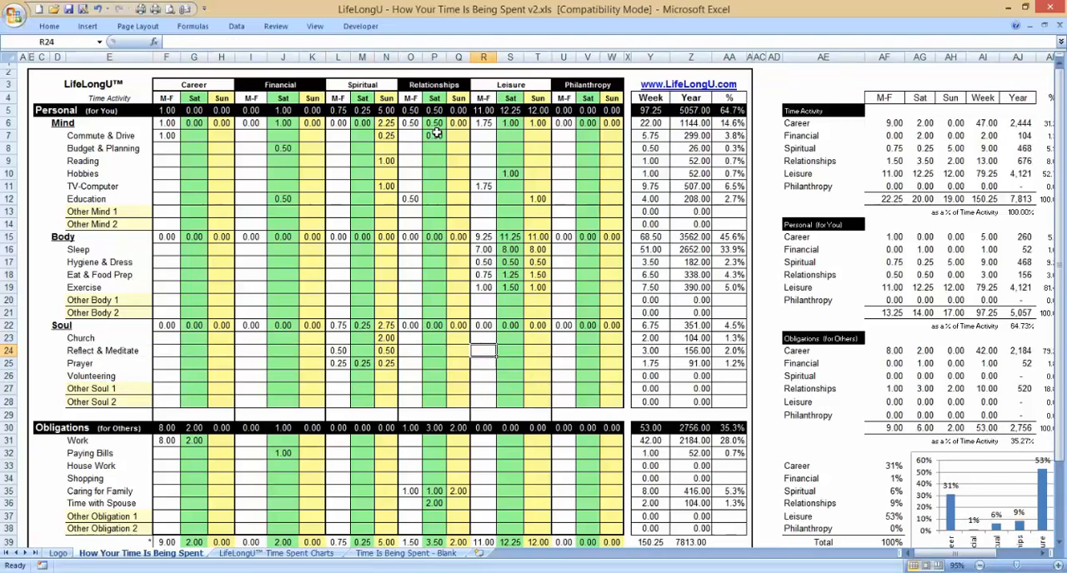
pyautogui.press('Left')
pyautogui.press('Left')
pyautogui.press('Left')
pyautogui.press('Left')
pyautogui.press('Left')
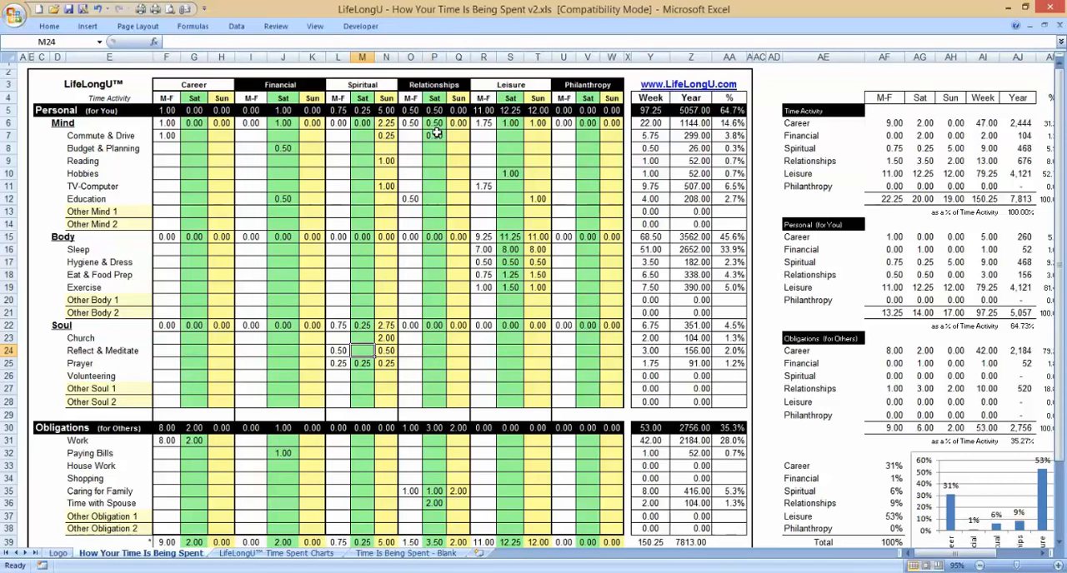
pyautogui.press('Left')
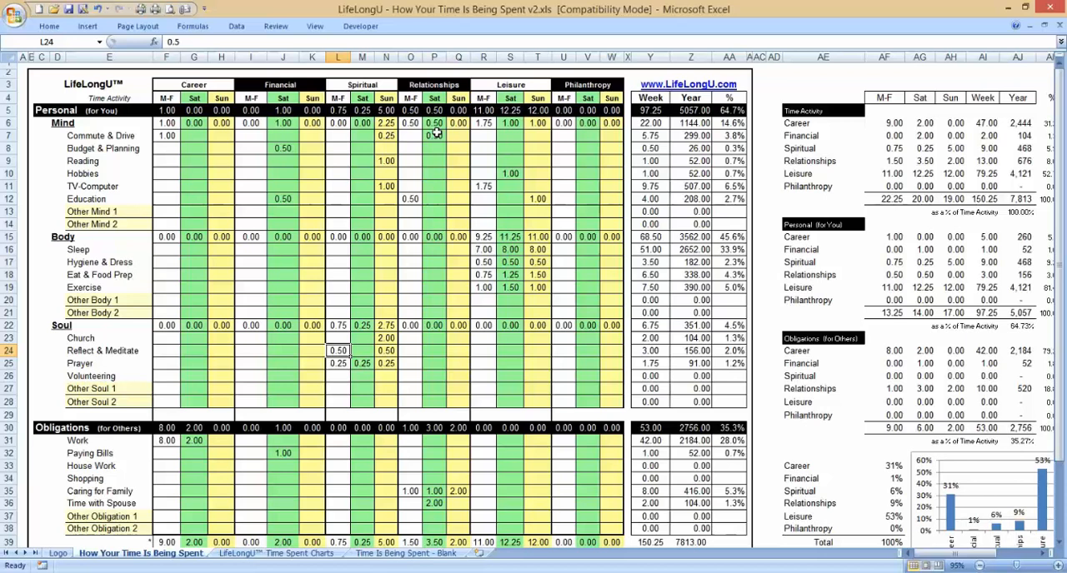
pyautogui.press('Right')
pyautogui.press('Right')
pyautogui.press('Right')
pyautogui.press('Right')
pyautogui.press('Right')
pyautogui.press('Right')
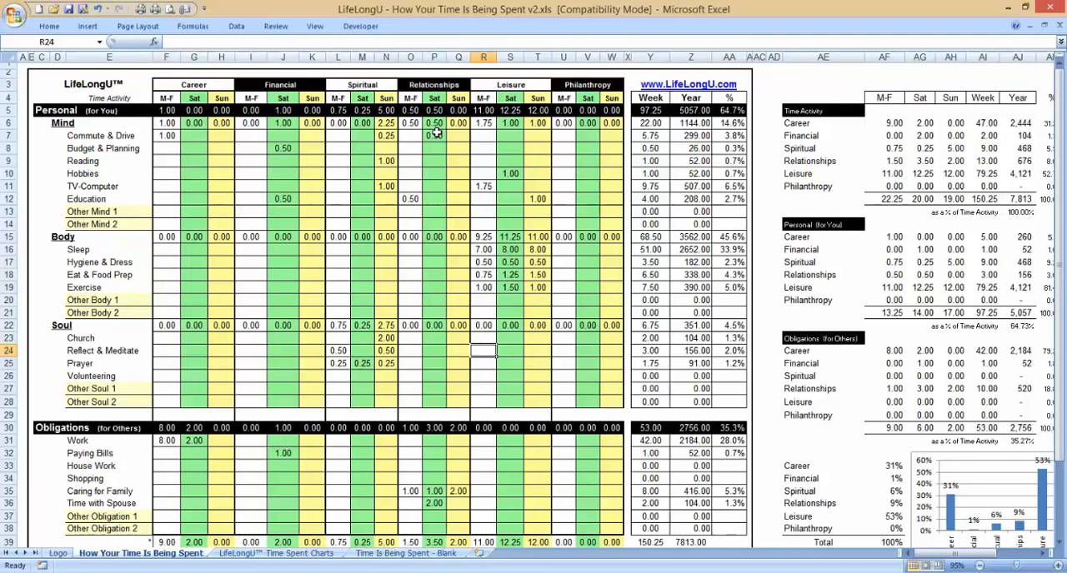
# Step: Look over the Mind rows, following the Reading row from Career across to Leisure
pyautogui.press('Left')
pyautogui.press('Left')
pyautogui.press('Left')
pyautogui.press('Left')
pyautogui.press('Left')
pyautogui.press('Left')
pyautogui.press('Left')
pyautogui.press('Left')
pyautogui.press('Left')
pyautogui.press('Left')
pyautogui.press('Left')
pyautogui.press('Up')
pyautogui.press('Up')
pyautogui.press('Up')
pyautogui.press('Up')
pyautogui.press('Up')
pyautogui.press('Up')
pyautogui.press('Up')
pyautogui.press('Up')
pyautogui.press('Up')
pyautogui.press('Up')
pyautogui.press('Up')
pyautogui.press('Up')
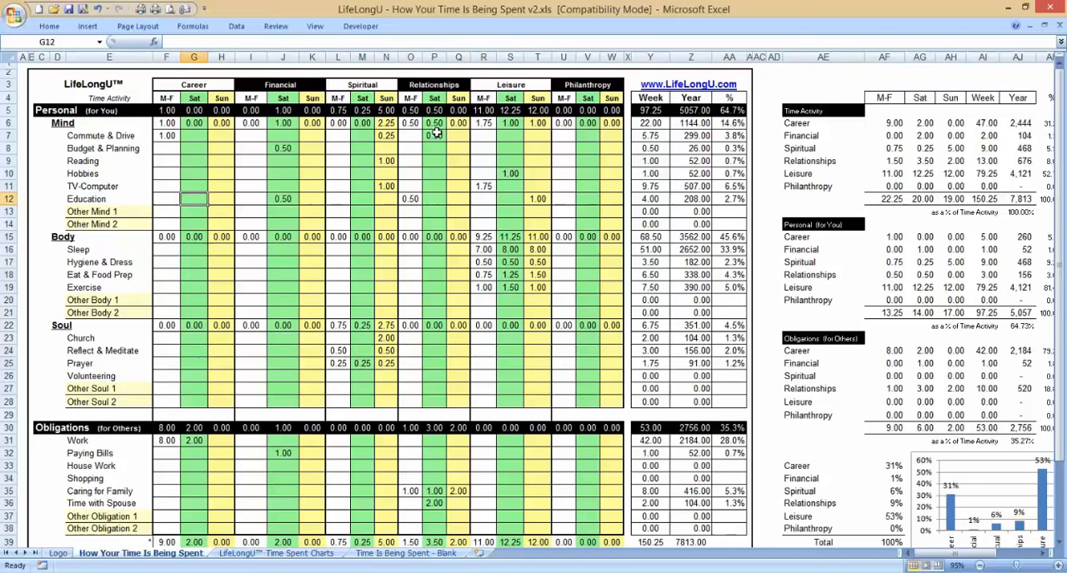
pyautogui.press('Up')
pyautogui.press('Up')
pyautogui.press('Up')
pyautogui.press('Up')
pyautogui.press('Up')
pyautogui.press('Up')
pyautogui.press('Down')
pyautogui.press('Down')
pyautogui.press('Down')
pyautogui.press('Down')
pyautogui.press('Up')
pyautogui.press('Right')
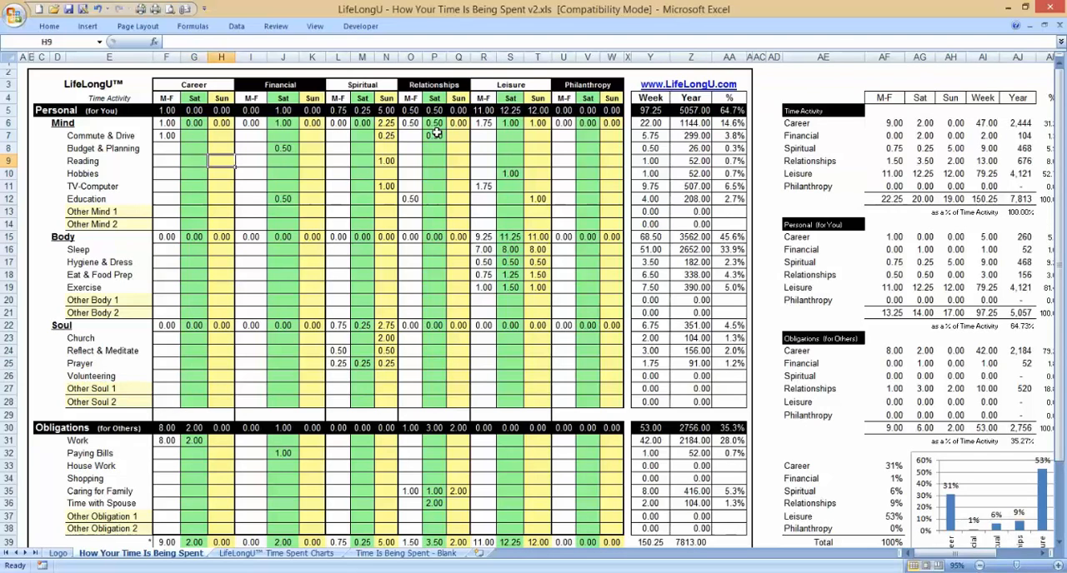
pyautogui.press('Right')
pyautogui.press('Right')
pyautogui.press('Right')
pyautogui.press('Right')
pyautogui.press('Right')
pyautogui.press('Right')
pyautogui.press('Right')
pyautogui.press('Right')
pyautogui.press('Right')
pyautogui.press('Right')
pyautogui.press('Right')
pyautogui.press('Right')
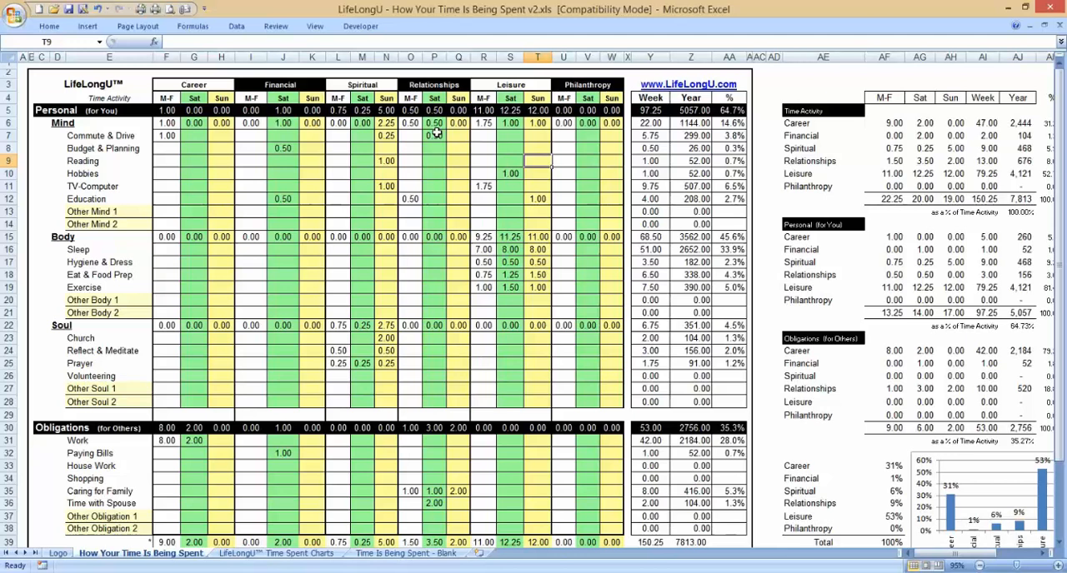
# Step: Check the Time Activity summary: the M-F hours per category and the totals row from M-F through Week
pyautogui.press('Right')
pyautogui.press('Right')
pyautogui.press('Right')
pyautogui.press('Right')
pyautogui.press('Right')
pyautogui.press('Right')
pyautogui.press('Right')
pyautogui.press('Right')
pyautogui.press('Right')
pyautogui.press('Right')
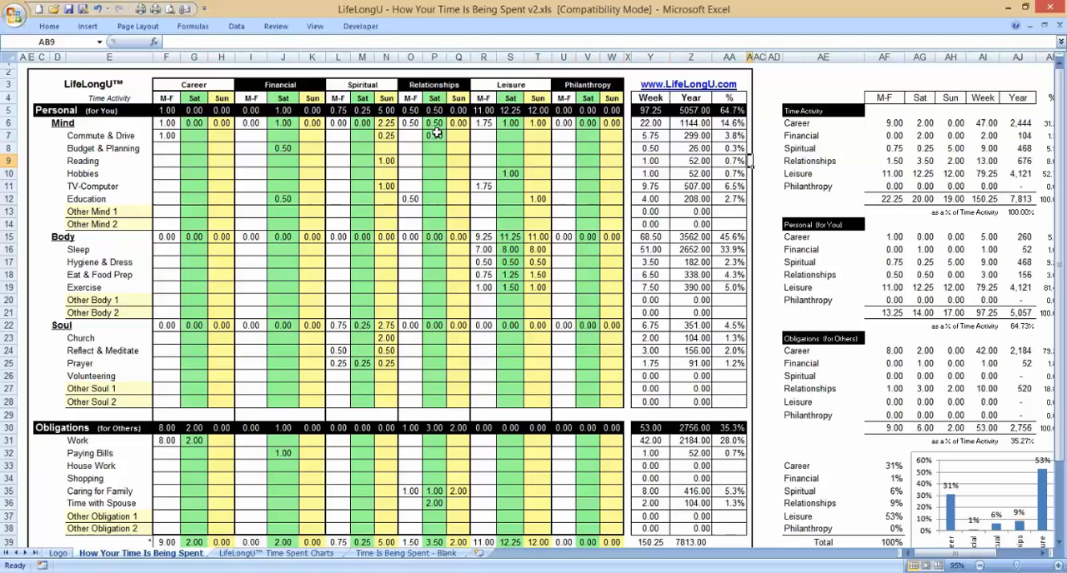
pyautogui.press('Right')
pyautogui.press('Down')
pyautogui.press('Up')
pyautogui.press('Up')
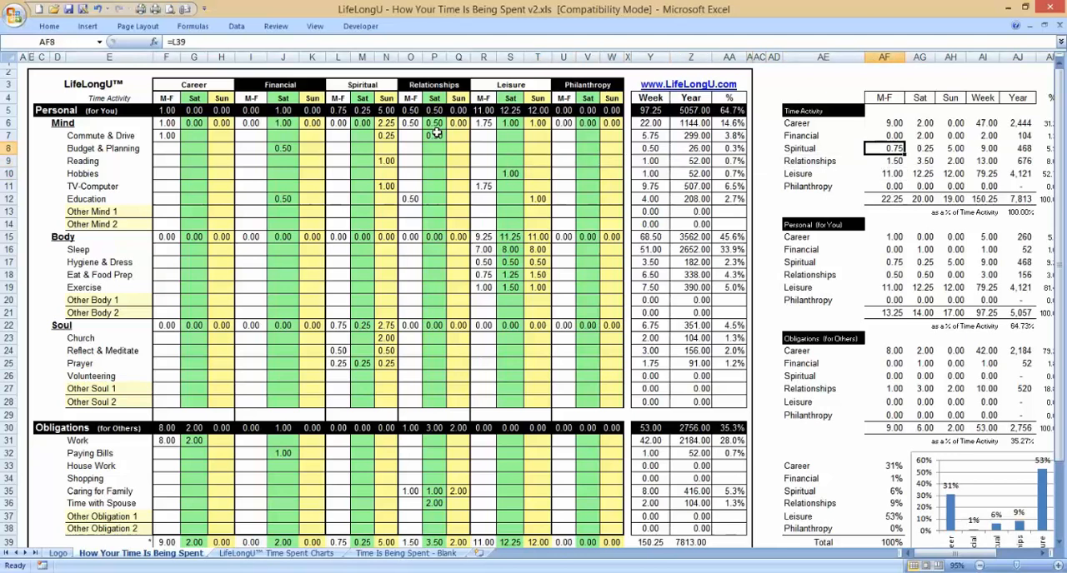
pyautogui.press('Up')
pyautogui.press('Up')
pyautogui.press('Down')
pyautogui.press('Down')
pyautogui.press('Down')
pyautogui.press('Down')
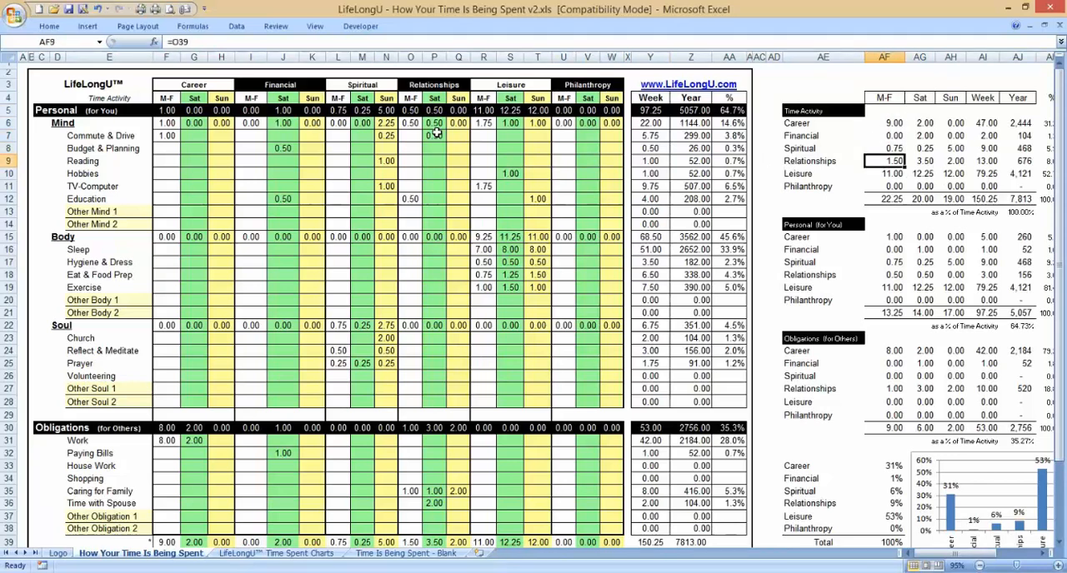
pyautogui.press('Down')
pyautogui.press('Down')
pyautogui.press('Down')
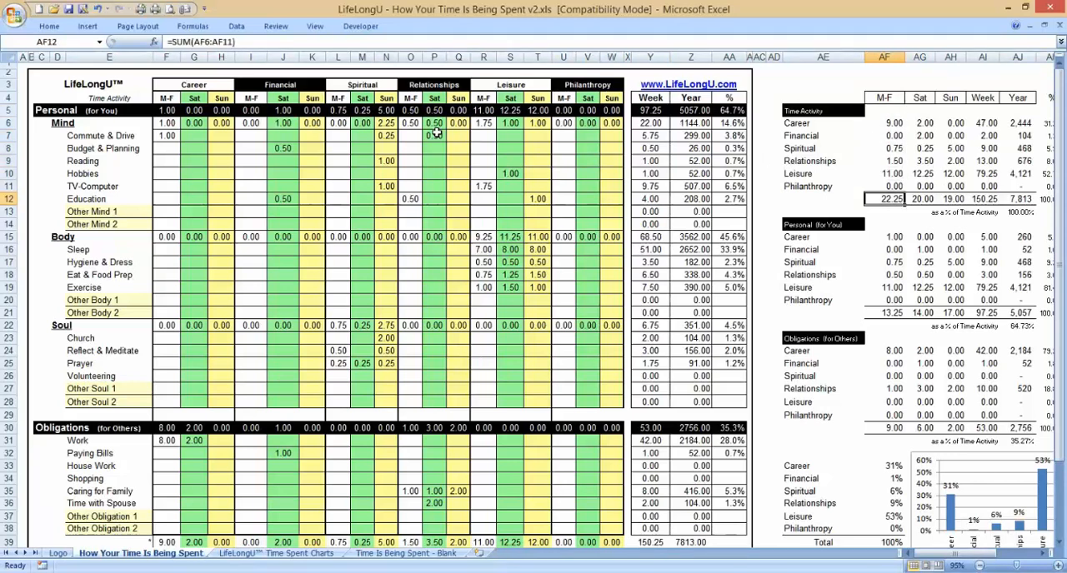
pyautogui.press('Right')
pyautogui.press('Right')
pyautogui.press('Right')
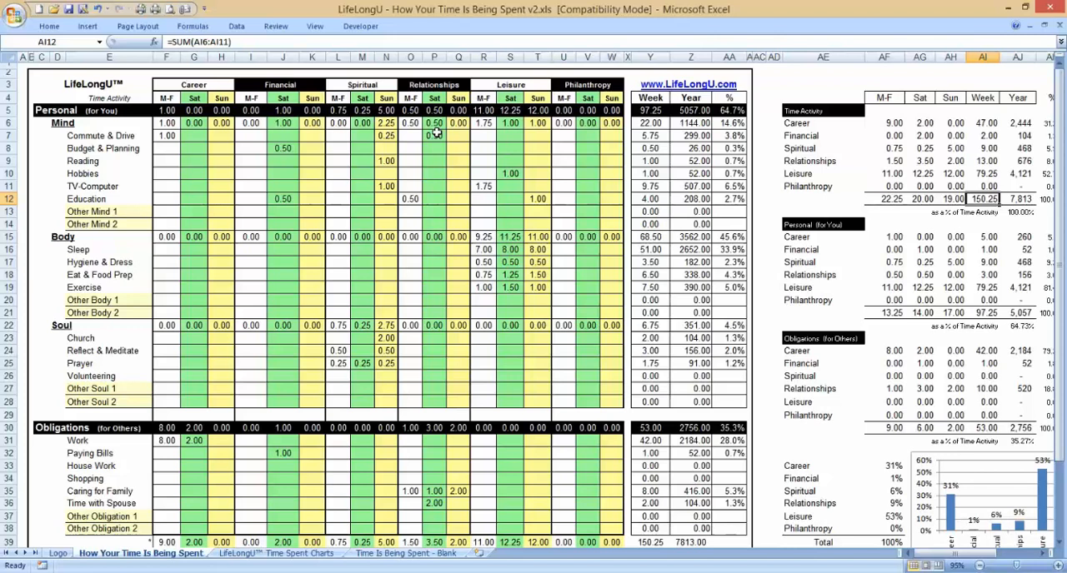
# Step: Examine the Leisure columns from the Mind section down through the Obligations section and the column totals
pyautogui.press('Left')
pyautogui.press('Left')
pyautogui.press('Left')
pyautogui.press('Left')
pyautogui.press('Left')
pyautogui.press('Left')
pyautogui.press('Left')
pyautogui.press('Left')
pyautogui.press('Left')
pyautogui.press('Left')
pyautogui.press('Left')
pyautogui.press('Left')
pyautogui.press('Left')
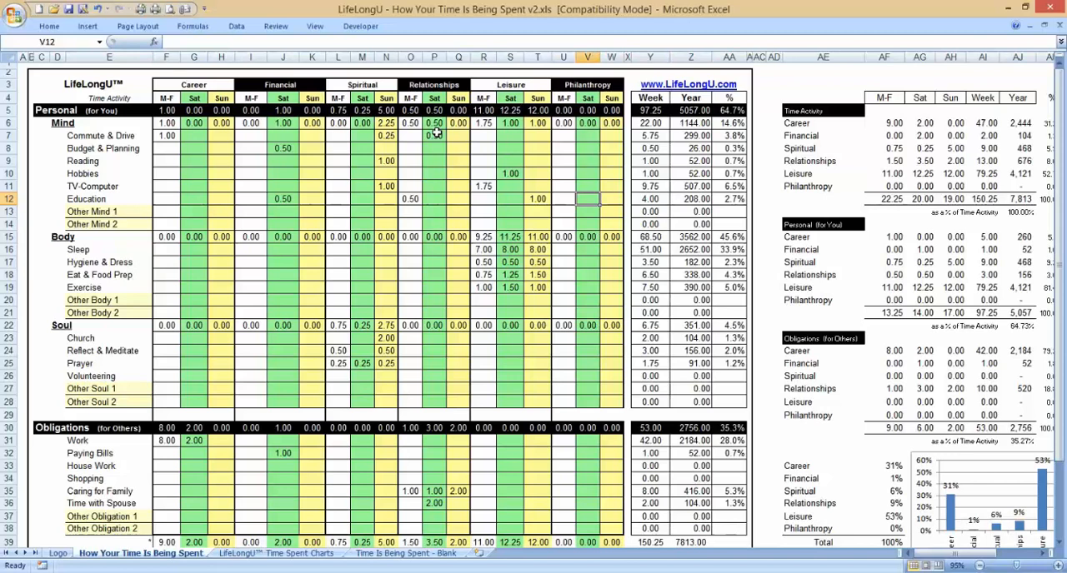
pyautogui.press('Left')
pyautogui.press('Left')
pyautogui.press('Left')
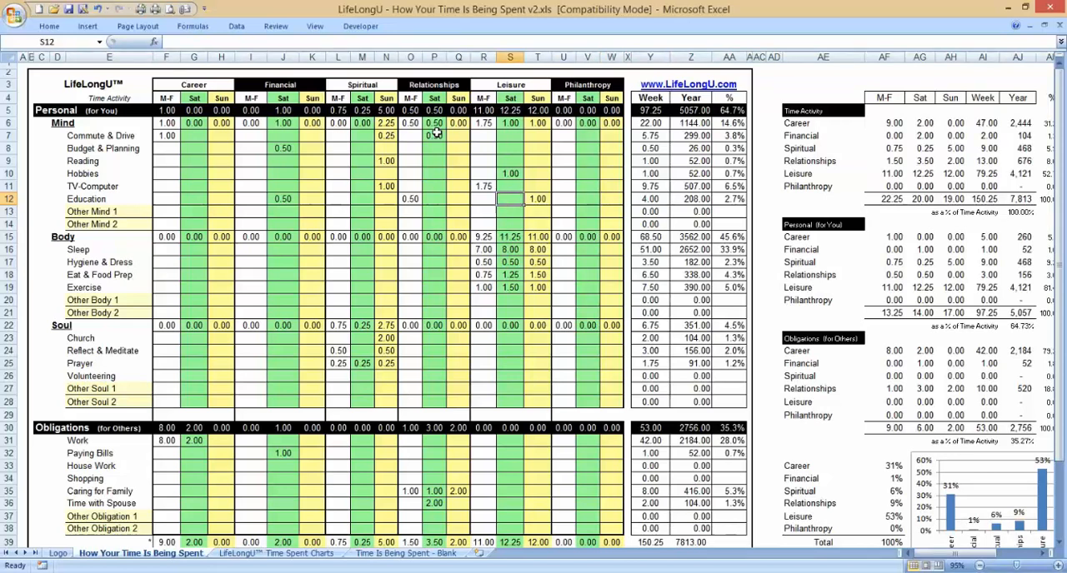
pyautogui.press('Down')
pyautogui.press('Down')
pyautogui.press('Down')
pyautogui.press('Down')
pyautogui.press('Down')
pyautogui.press('Down')
pyautogui.press('Down')
pyautogui.press('Down')
pyautogui.press('Down')
pyautogui.press('Down')
pyautogui.press('Down')
pyautogui.press('Down')
pyautogui.press('Down')
pyautogui.press('Down')
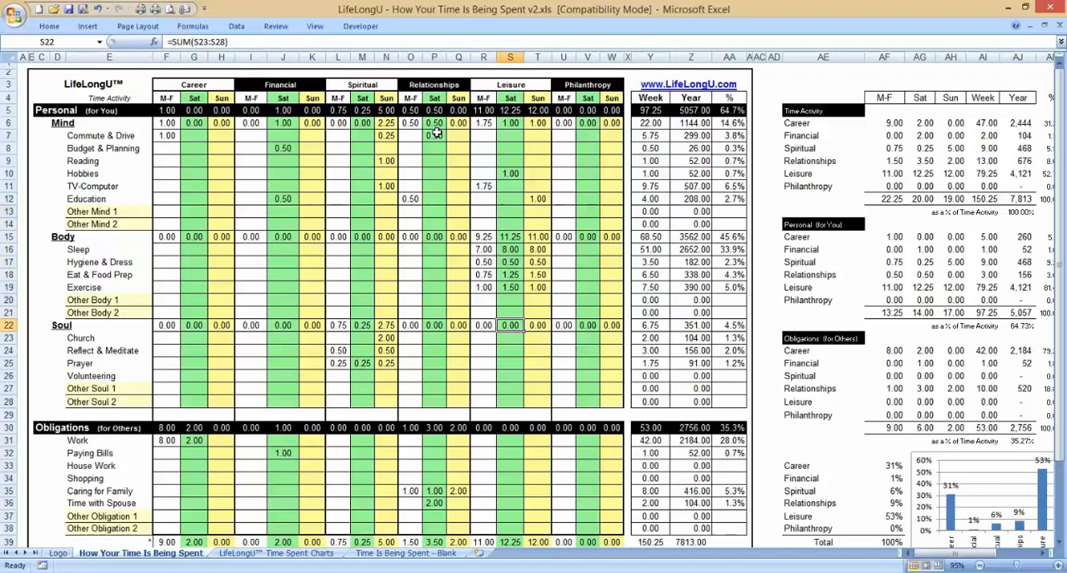
pyautogui.press('Down')
pyautogui.press('Down')
pyautogui.press('Down')
pyautogui.press('Down')
pyautogui.press('Down')
pyautogui.press('Down')
pyautogui.press('Down')
pyautogui.press('Down')
pyautogui.press('Down')
pyautogui.press('Down')
pyautogui.press('Down')
pyautogui.press('Down')
pyautogui.press('Down')
pyautogui.press('Down')
pyautogui.press('Down')
pyautogui.press('Down')
pyautogui.press('Down')
pyautogui.press('Down')
pyautogui.press('Down')
pyautogui.press('Down')
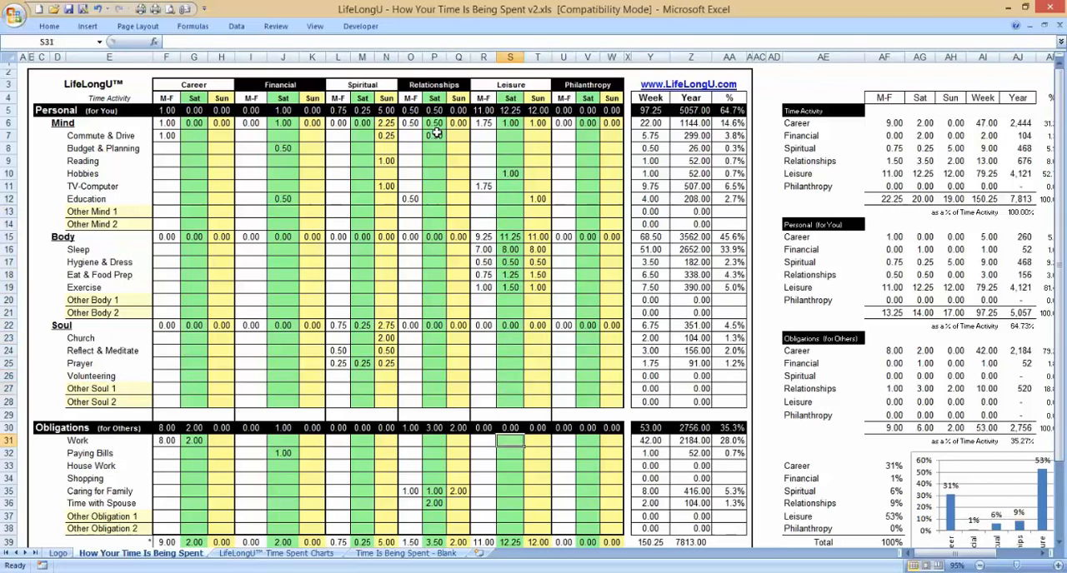
pyautogui.press('Up')
pyautogui.press('Up')
pyautogui.press('Up')
pyautogui.press('Up')
pyautogui.press('Up')
pyautogui.press('Up')
pyautogui.press('Up')
pyautogui.press('Up')
pyautogui.press('Up')
pyautogui.press('Up')
pyautogui.press('Up')
pyautogui.press('Up')
pyautogui.press('Up')
pyautogui.press('Up')
pyautogui.press('Up')
pyautogui.press('Up')
pyautogui.press('Up')
pyautogui.press('Up')
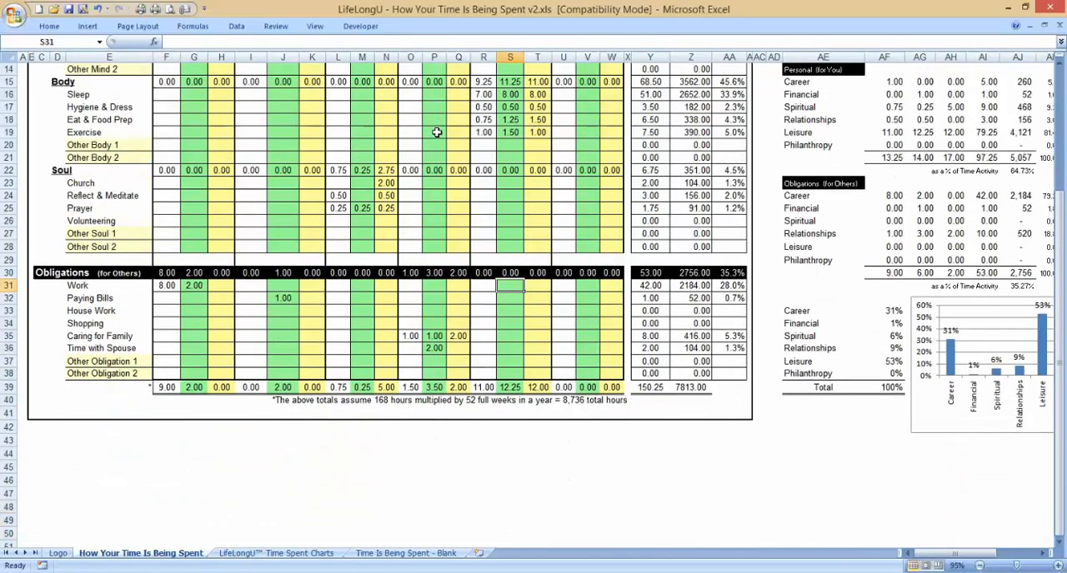
pyautogui.press('Left')
pyautogui.press('Up')
pyautogui.press('Up')
pyautogui.press('Up')
pyautogui.press('Up')
pyautogui.press('Up')
pyautogui.press('Up')
pyautogui.press('Up')
pyautogui.press('Up')
pyautogui.press('Up')
pyautogui.press('Up')
pyautogui.press('Up')
pyautogui.press('Up')
pyautogui.press('Up')
pyautogui.press('Up')
pyautogui.press('Up')
pyautogui.press('Up')
pyautogui.press('Up')
pyautogui.press('Up')
pyautogui.press('Up')
pyautogui.press('Up')
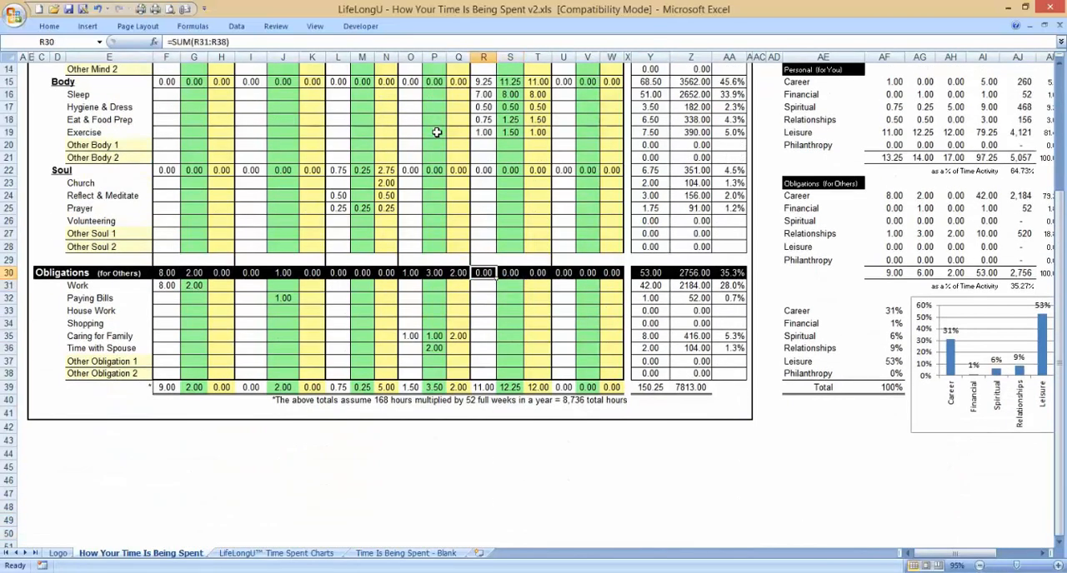
pyautogui.press('Up')
pyautogui.press('Up')
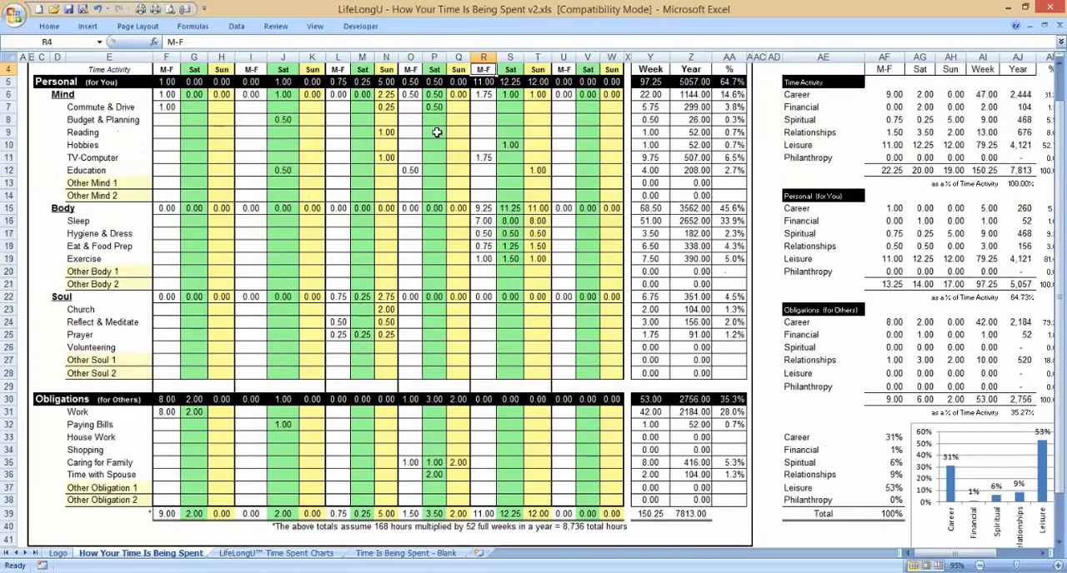
# Step: Enter 0.5 M-F hours for House Work under Leisure in the Obligations section
pyautogui.press('Down')
pyautogui.press('Up')
pyautogui.press('Up')
pyautogui.press('Up')
pyautogui.press('Down')
pyautogui.press('Down')
pyautogui.press('Down')
pyautogui.press('Down')
pyautogui.press('Down')
pyautogui.press('Down')
pyautogui.press('Down')
pyautogui.press('Down')
pyautogui.press('Down')
pyautogui.press('Down')
pyautogui.press('Down')
pyautogui.press('Down')
pyautogui.press('Down')
pyautogui.press('Down')
pyautogui.press('Down')
pyautogui.press('Down')
pyautogui.press('Down')
pyautogui.press('Down')
pyautogui.press('Down')
pyautogui.press('Down')
pyautogui.press('Down')
pyautogui.press('Down')
pyautogui.press('Down')
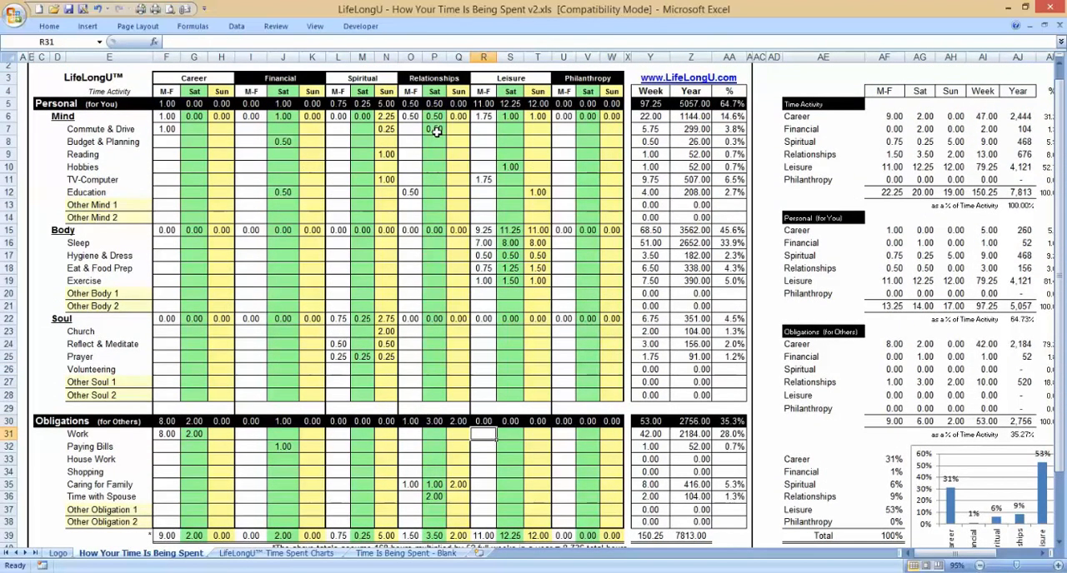
pyautogui.press('Down')
pyautogui.press('Down')
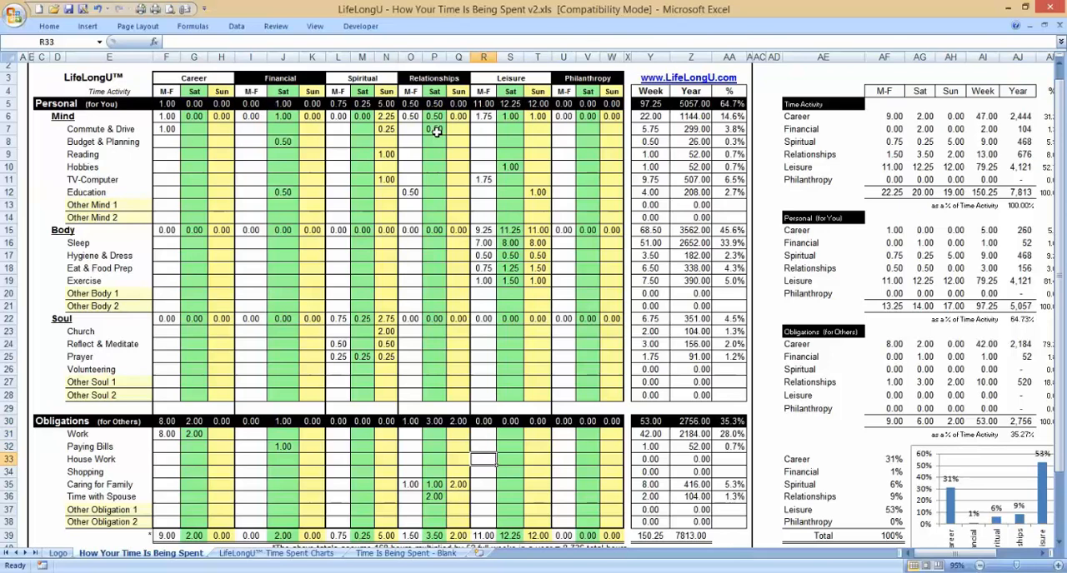
pyautogui.write('.5')
pyautogui.press('Return')
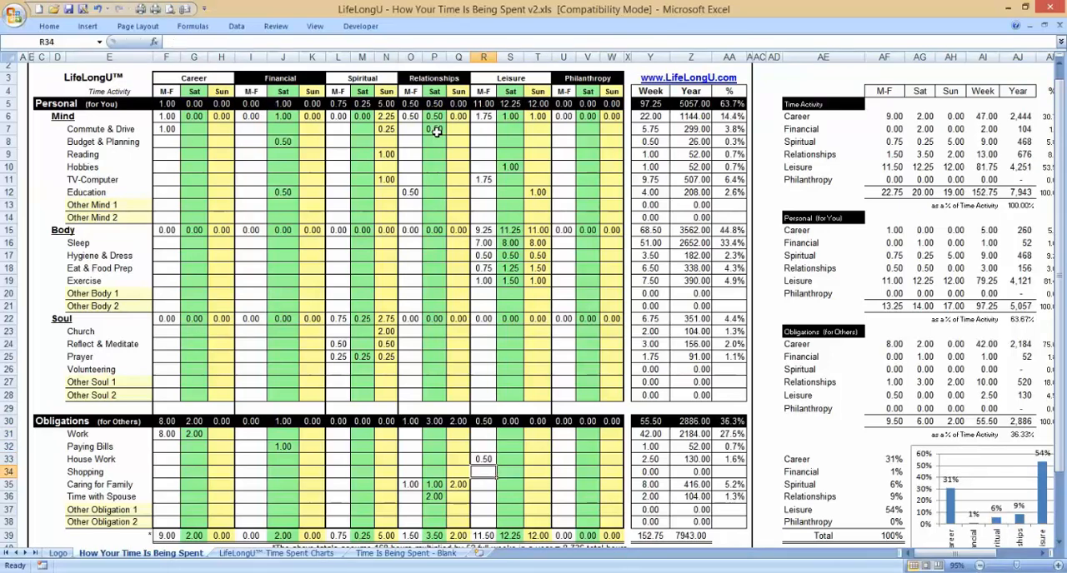
# Step: Under Leisure M-F in the Obligations section, enter 0.25 hours for Shopping and 1 hour for Caring for Family
pyautogui.write('.25')
pyautogui.press('Return')
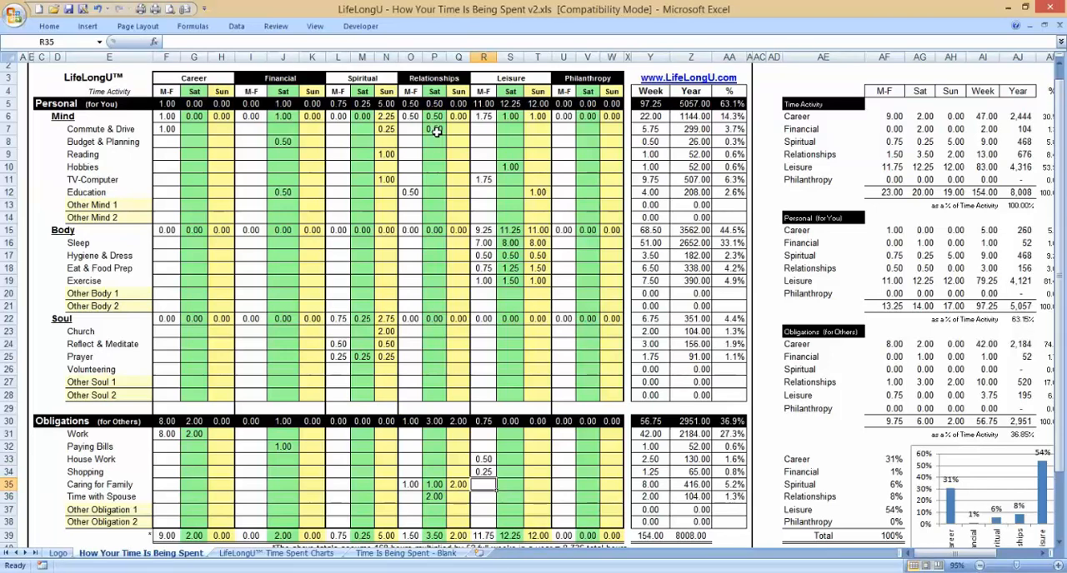
pyautogui.write('1')
pyautogui.press('Return')
# Step: Enter 1 Saturday hour and 2 Sunday hours for Caring for Family under Leisure
pyautogui.press('Up')
pyautogui.press('Up')
pyautogui.press('Up')
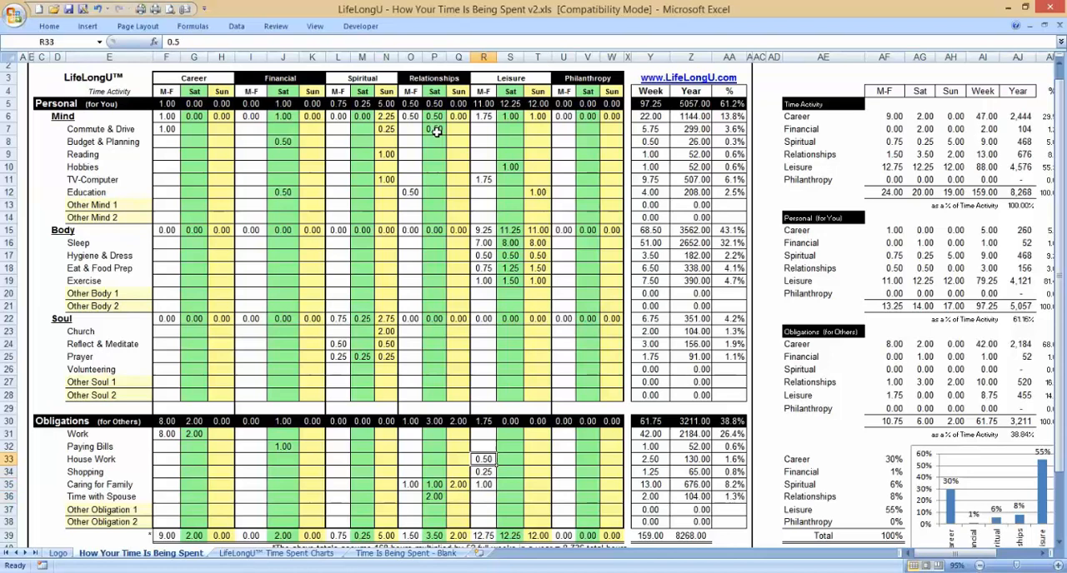
pyautogui.press('Right')
pyautogui.press('Down')
pyautogui.press('Down')
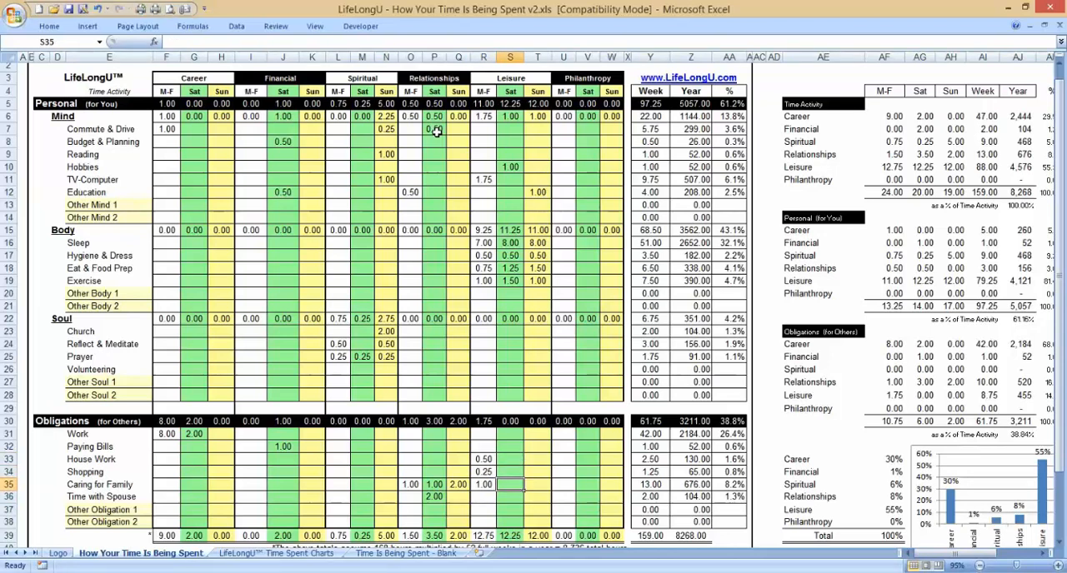
pyautogui.write('1')
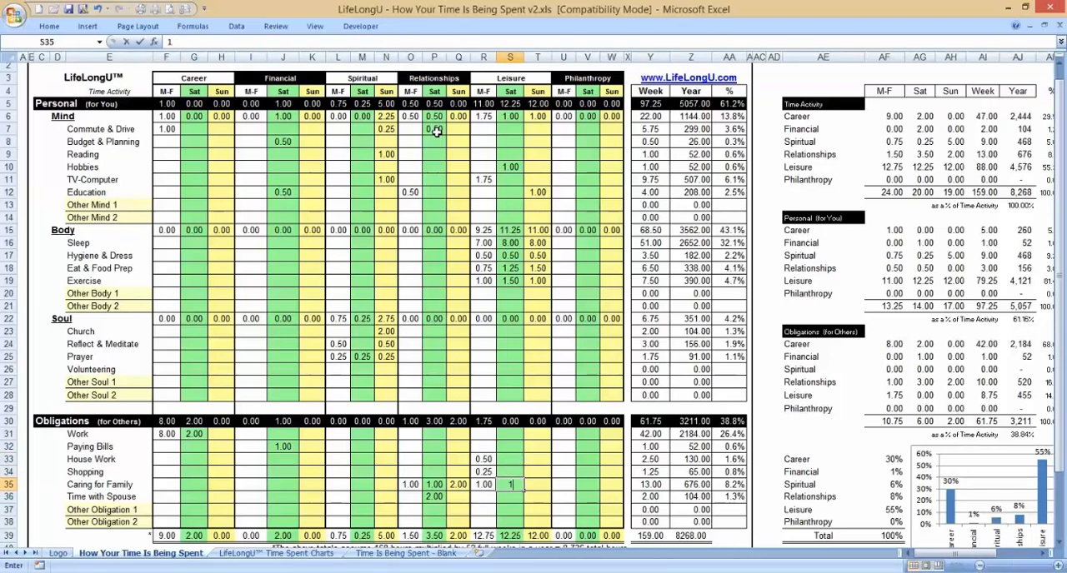
pyautogui.press('Right')
pyautogui.write('2')
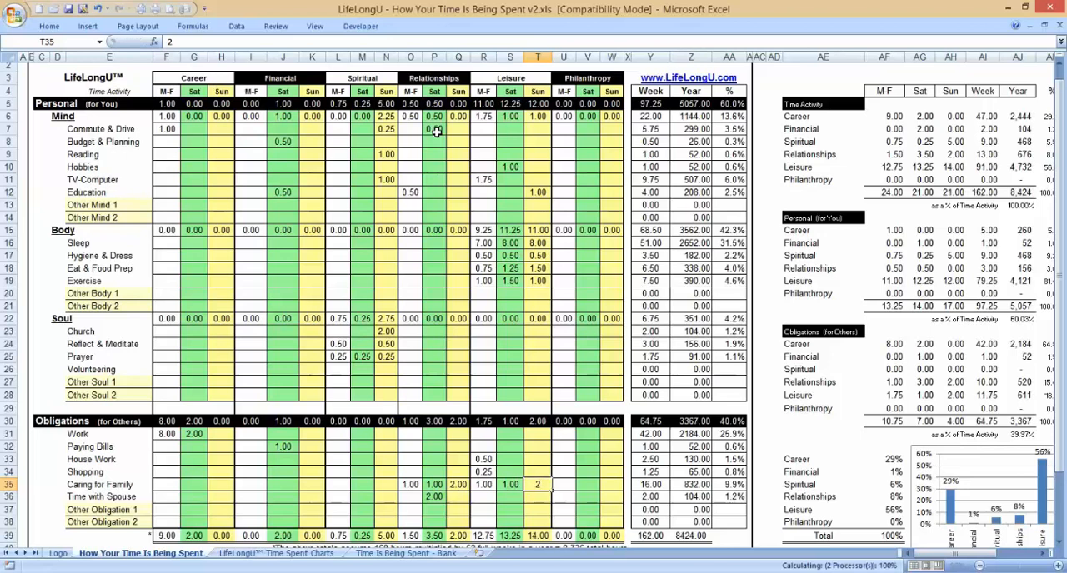
pyautogui.press('Up')
# Step: Enter 2 Sunday hours for Time with Spouse under Leisure in the Obligations section
pyautogui.press('Left')
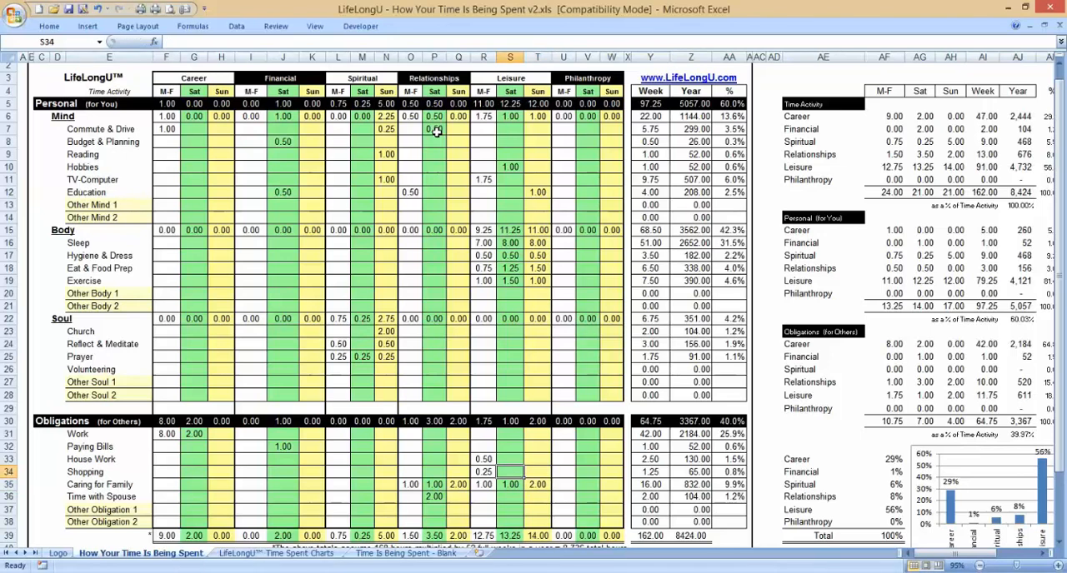
pyautogui.press('Right')
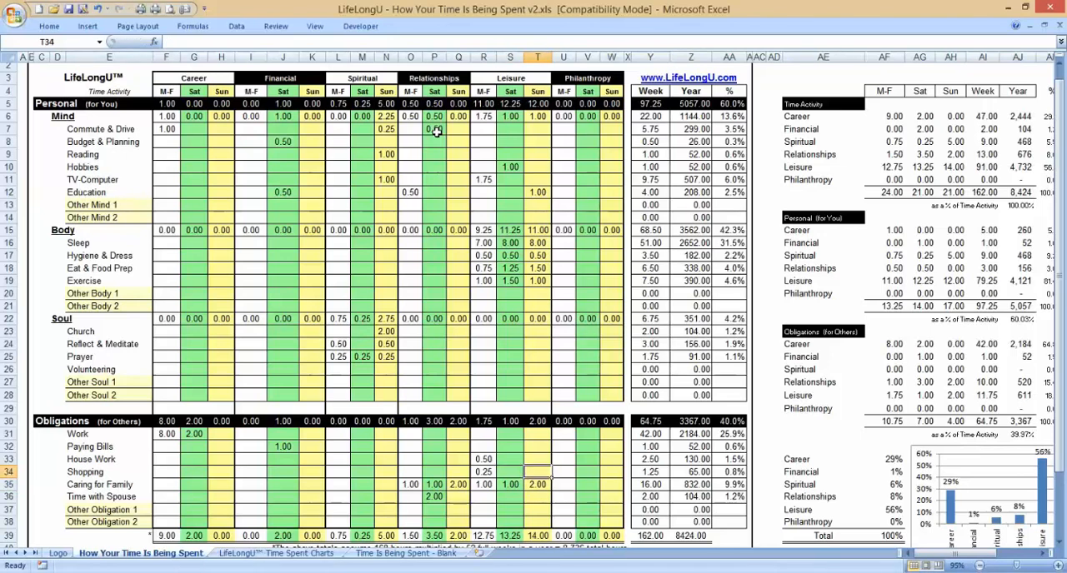
pyautogui.press('Down')
pyautogui.press('Down')
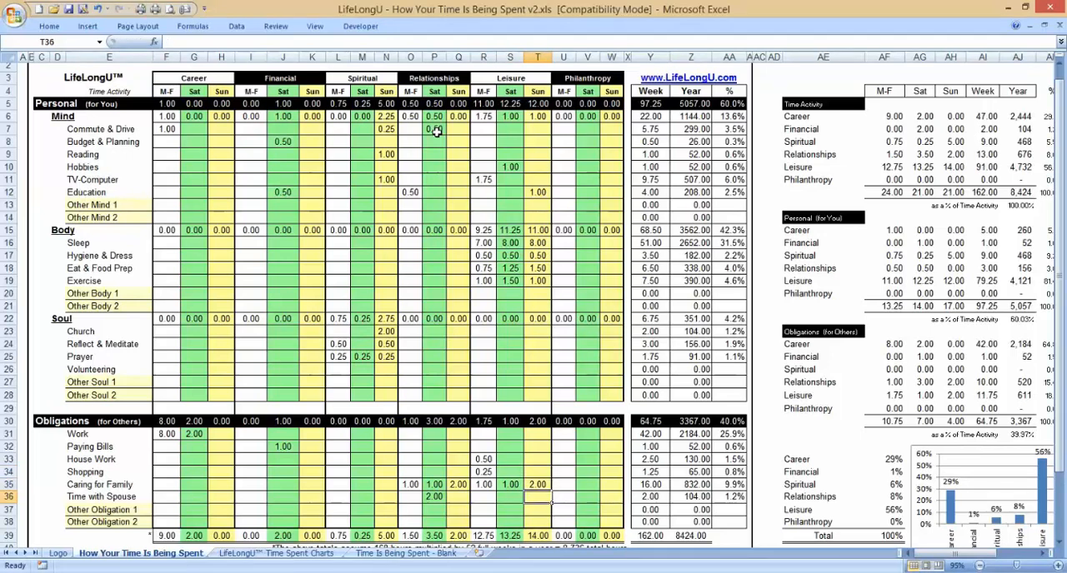
pyautogui.write('2')
pyautogui.press('Return')
# Step: Enter 1 Saturday hour each for Shopping and House Work under Leisure
pyautogui.press('Up')
pyautogui.press('Up')
pyautogui.press('Up')
pyautogui.press('Up')
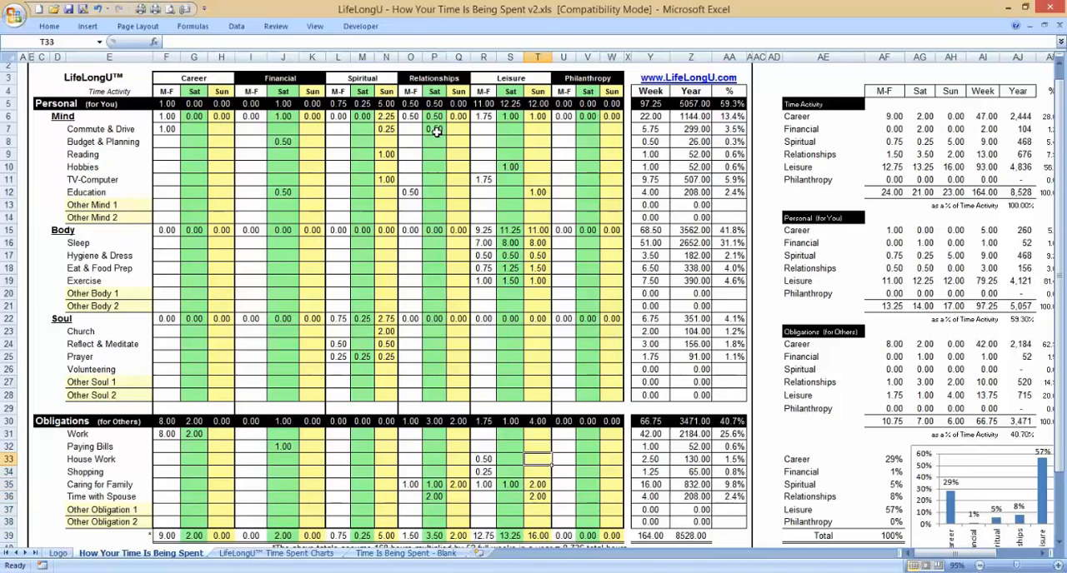
pyautogui.press('Down')
pyautogui.press('Left')
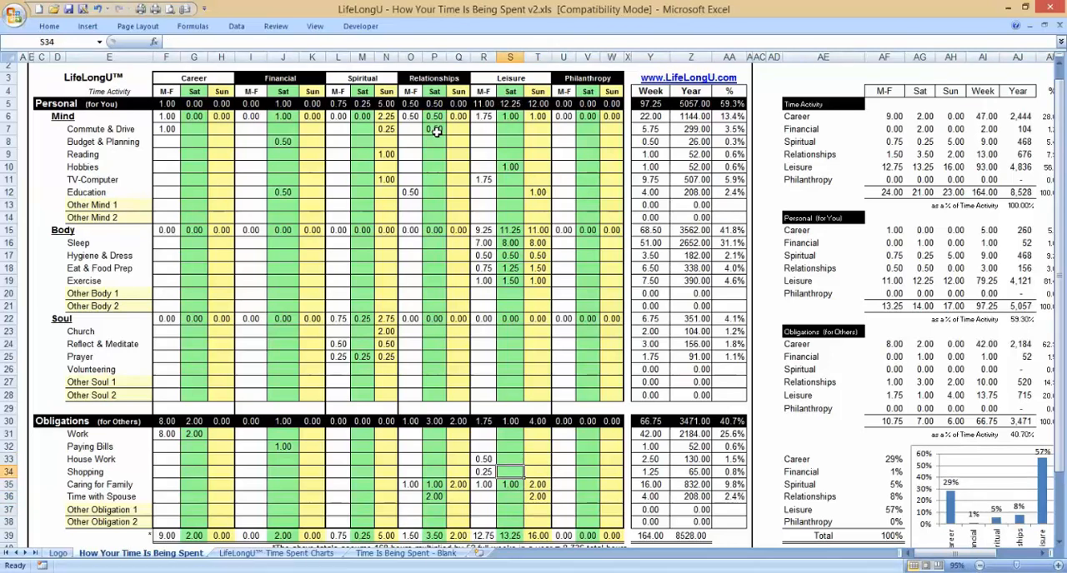
pyautogui.press('Left')
pyautogui.press('Right')
pyautogui.write('1')
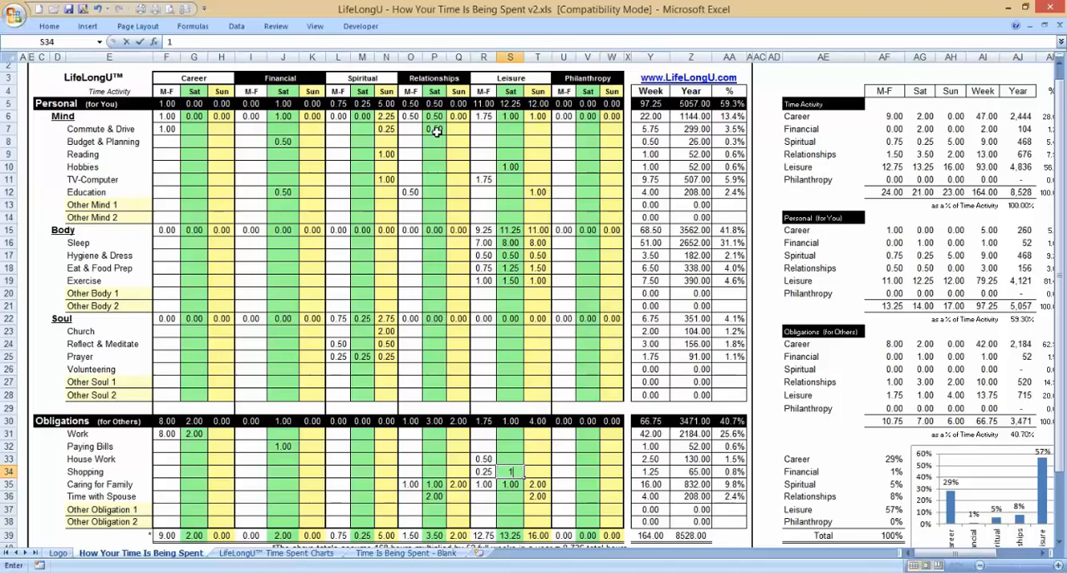
pyautogui.press('Up')
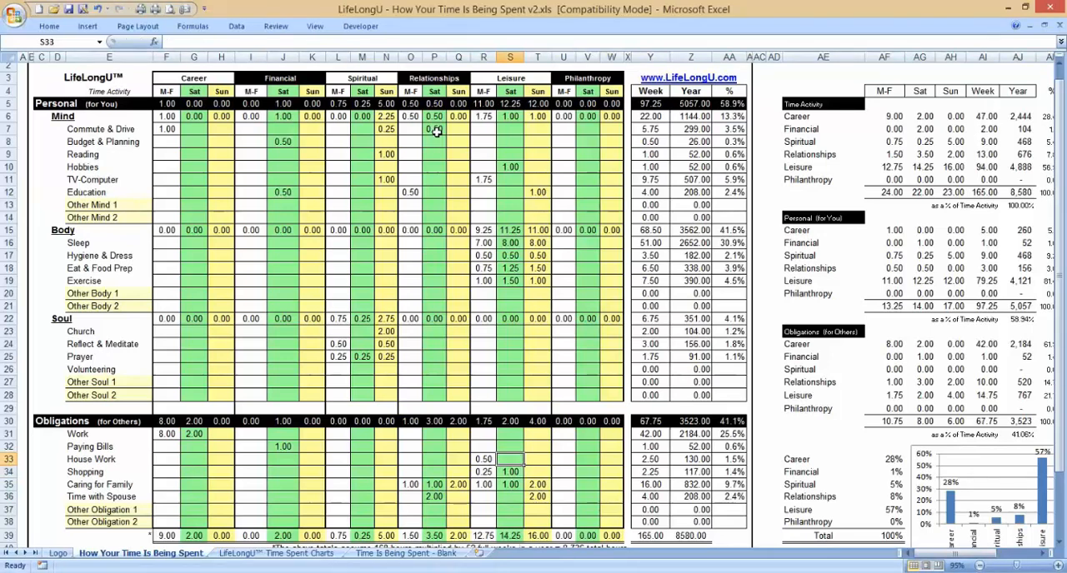
pyautogui.write('1')
pyautogui.press('Return')
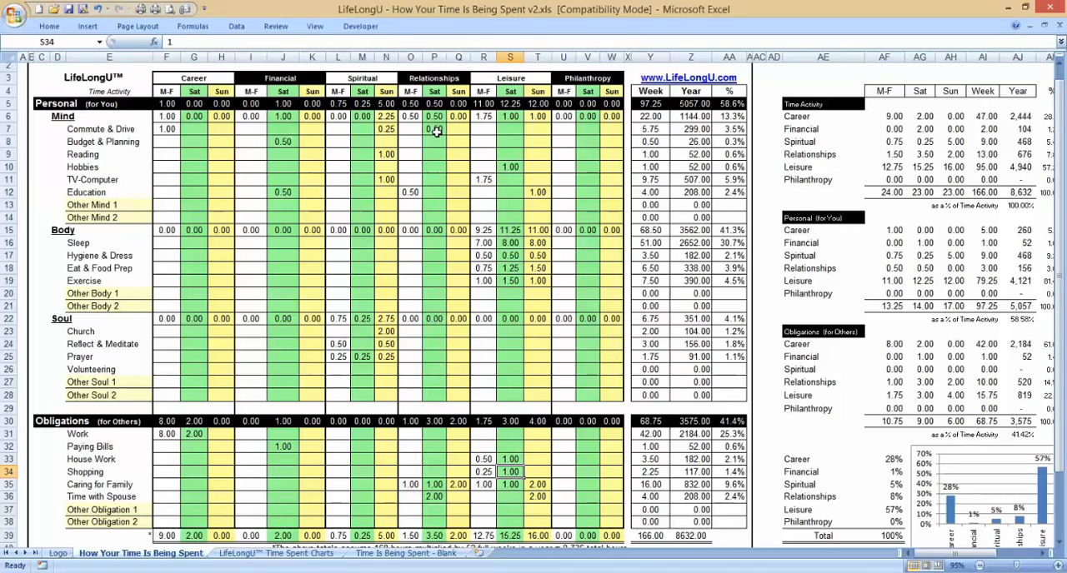
# Step: Look over the Philanthropy columns from the Obligations rows up through Soul and Body to Commute & Drive in the Mind section
pyautogui.press('Down')
pyautogui.press('Down')
pyautogui.press('Down')
pyautogui.press('Down')
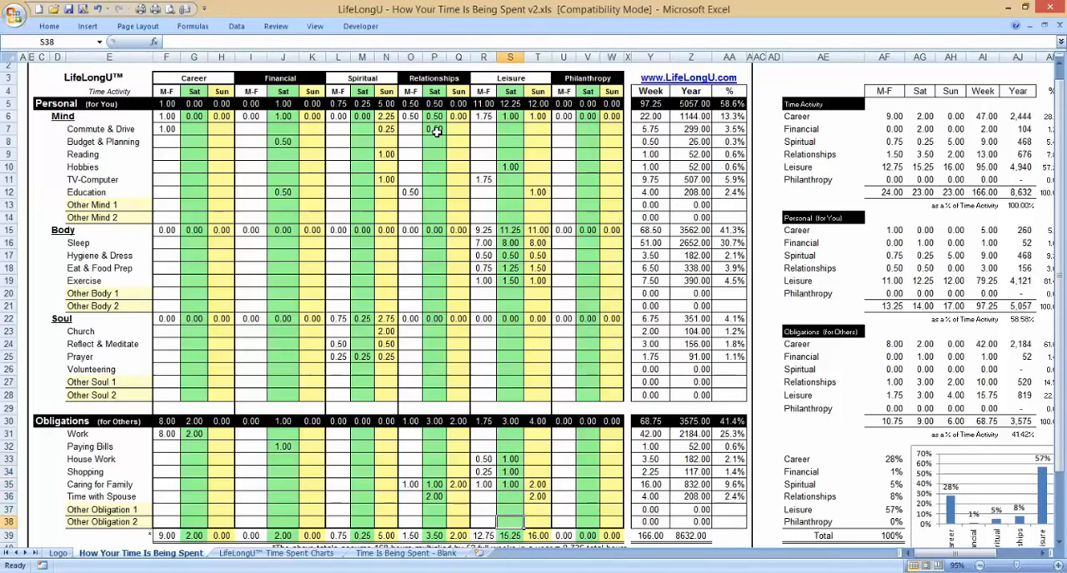
pyautogui.press('Right')
pyautogui.press('Right')
pyautogui.press('Right')
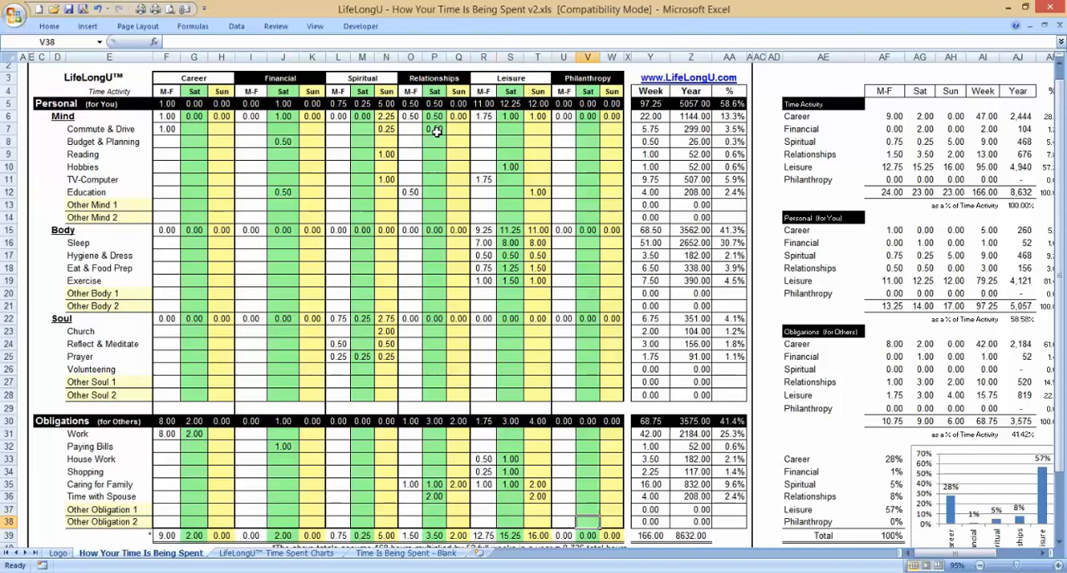
pyautogui.press('Up')
pyautogui.press('Up')
pyautogui.press('Up')
pyautogui.press('Up')
pyautogui.press('Up')
pyautogui.press('Up')
pyautogui.press('Up')
pyautogui.press('Up')
pyautogui.press('Up')
pyautogui.press('Up')
pyautogui.press('Up')
pyautogui.press('Up')
pyautogui.press('Up')
pyautogui.press('Up')
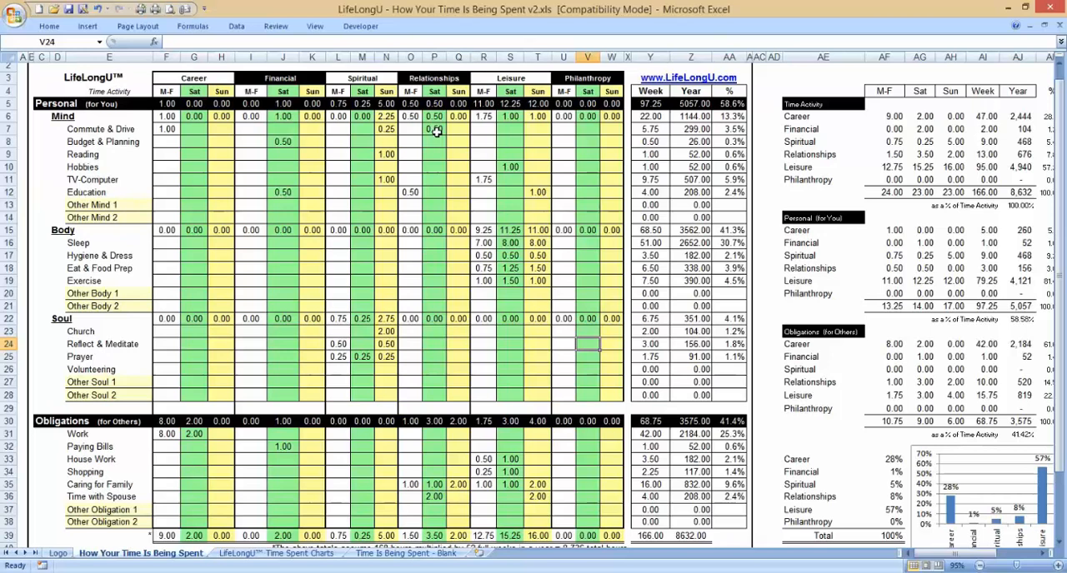
pyautogui.press('Up')
pyautogui.press('Up')
pyautogui.press('Up')
pyautogui.press('Up')
pyautogui.press('Up')
pyautogui.press('Up')
pyautogui.press('Up')
pyautogui.press('Up')
pyautogui.press('Up')
pyautogui.press('Up')
pyautogui.press('Up')
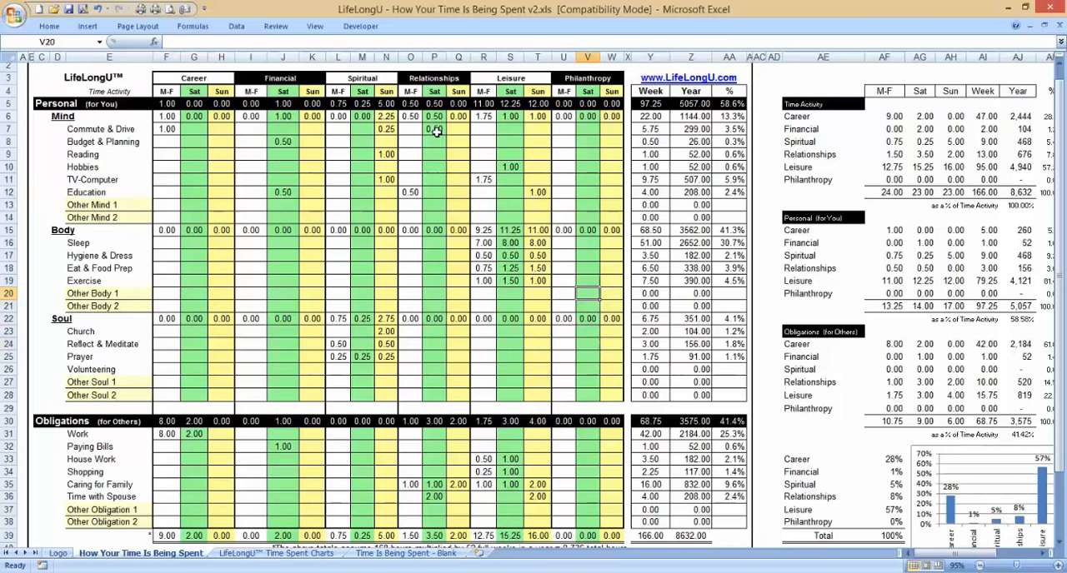
pyautogui.press('Up')
pyautogui.press('Up')
pyautogui.press('Up')
pyautogui.press('Up')
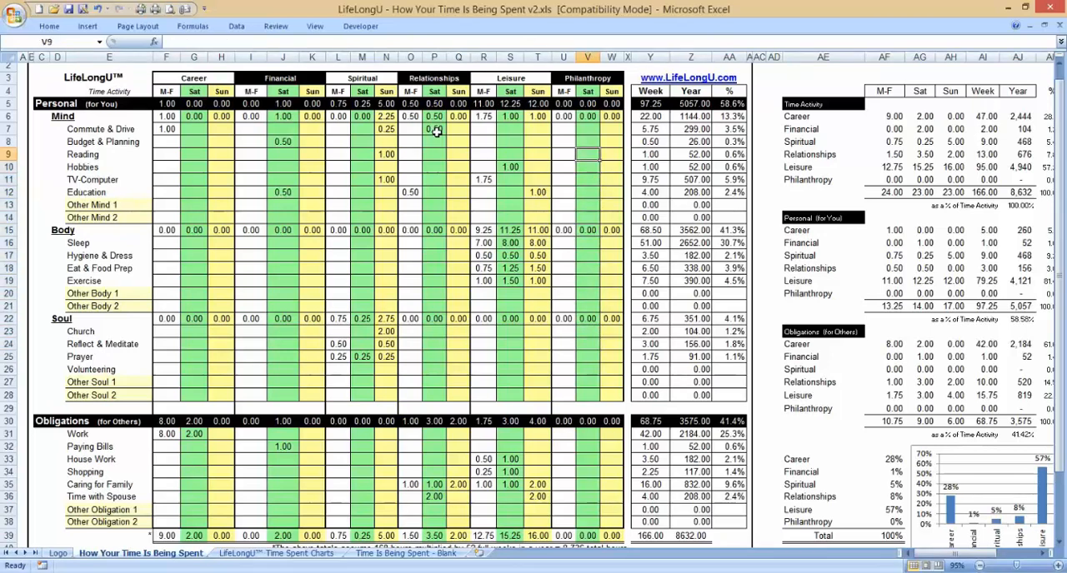
pyautogui.press('Left')
pyautogui.press('Up')
pyautogui.press('Up')
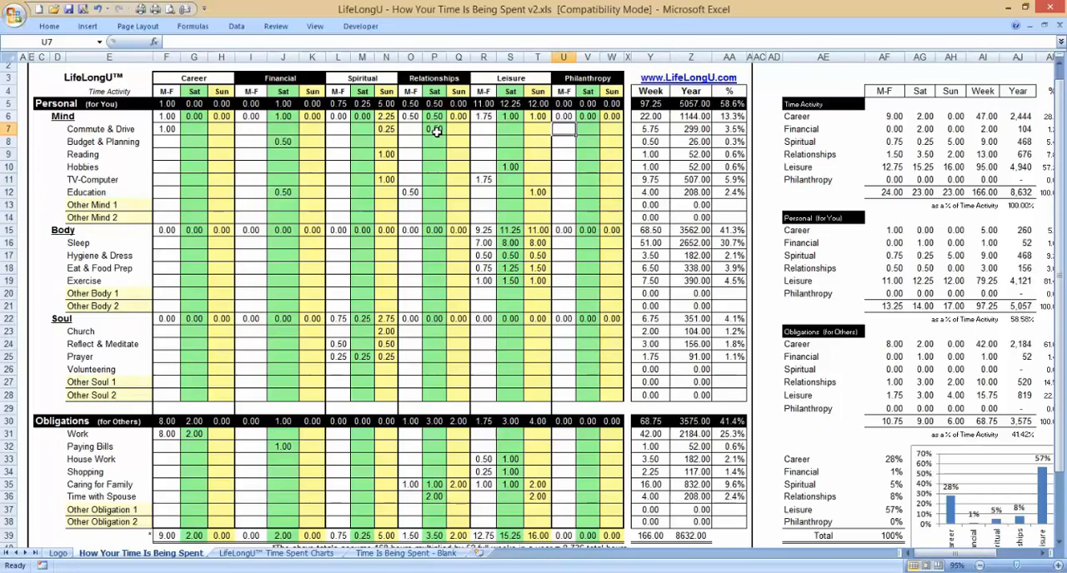
# Step: Enter 1 Saturday hour and 1 Sunday hour for Volunteering under Philanthropy in the Soul section
pyautogui.press('Down')
pyautogui.press('Down')
pyautogui.press('Down')
pyautogui.press('Down')
pyautogui.press('Down')
pyautogui.press('Down')
pyautogui.press('Down')
pyautogui.press('Down')
pyautogui.press('Down')
pyautogui.press('Down')
pyautogui.press('Down')
pyautogui.press('Down')
pyautogui.press('Down')
pyautogui.press('Down')
pyautogui.press('Down')
pyautogui.press('Down')
pyautogui.press('Down')
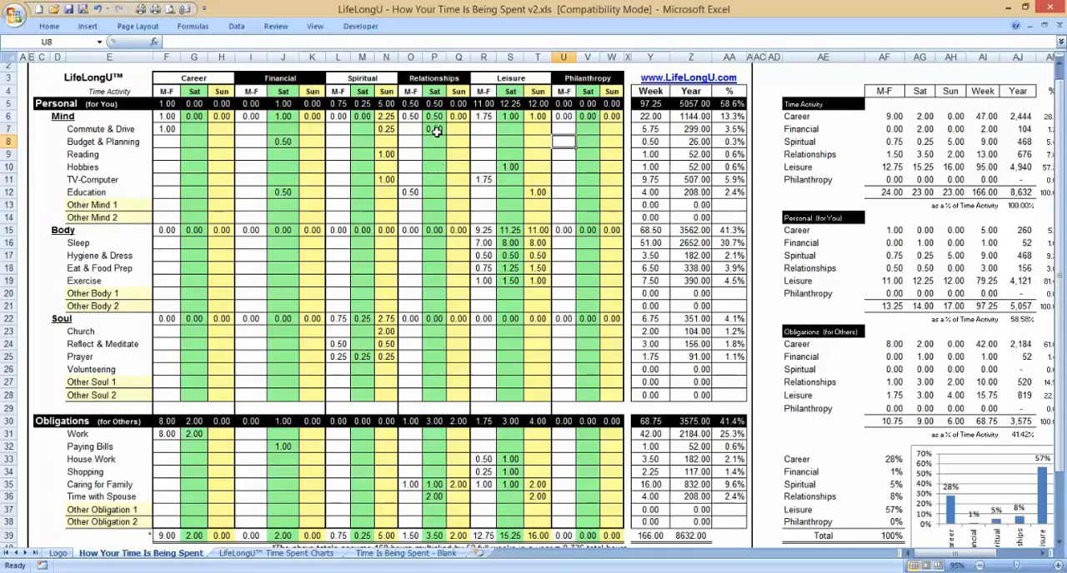
pyautogui.press('Down')
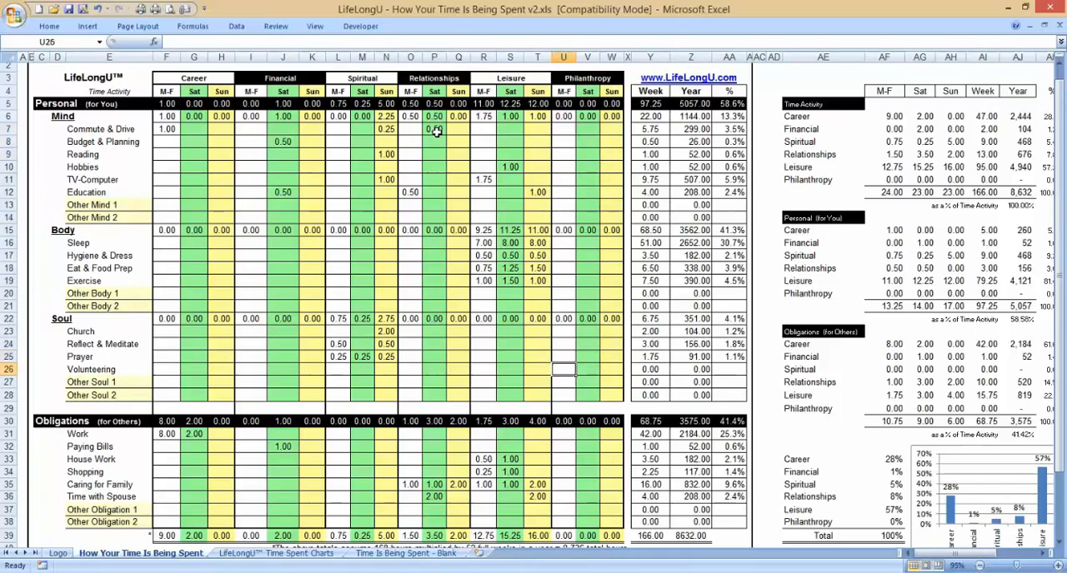
pyautogui.press('Right')
pyautogui.write('1')
pyautogui.press('Return')
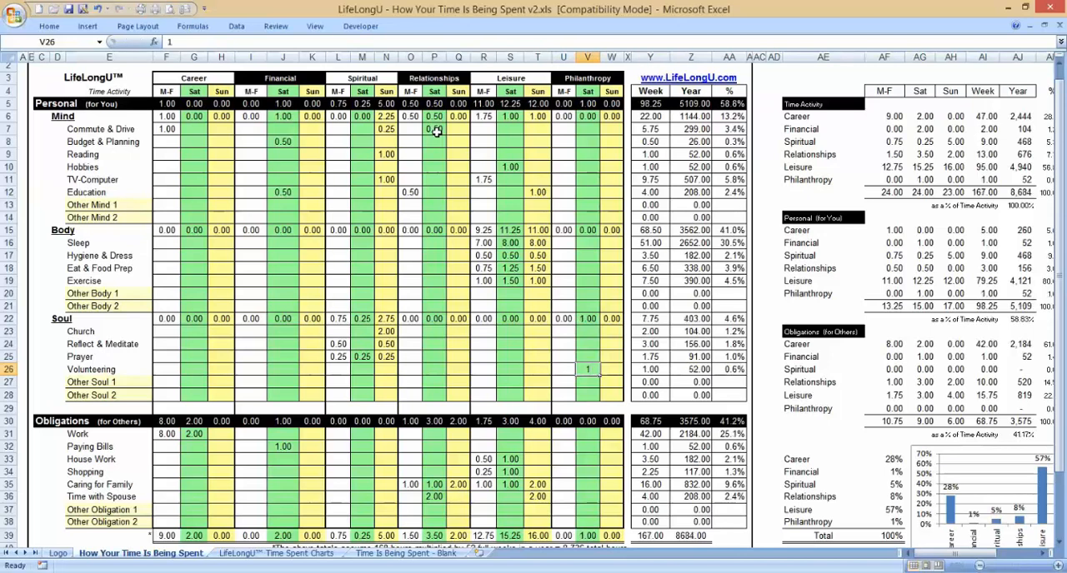
pyautogui.press('Up')
pyautogui.press('Right')
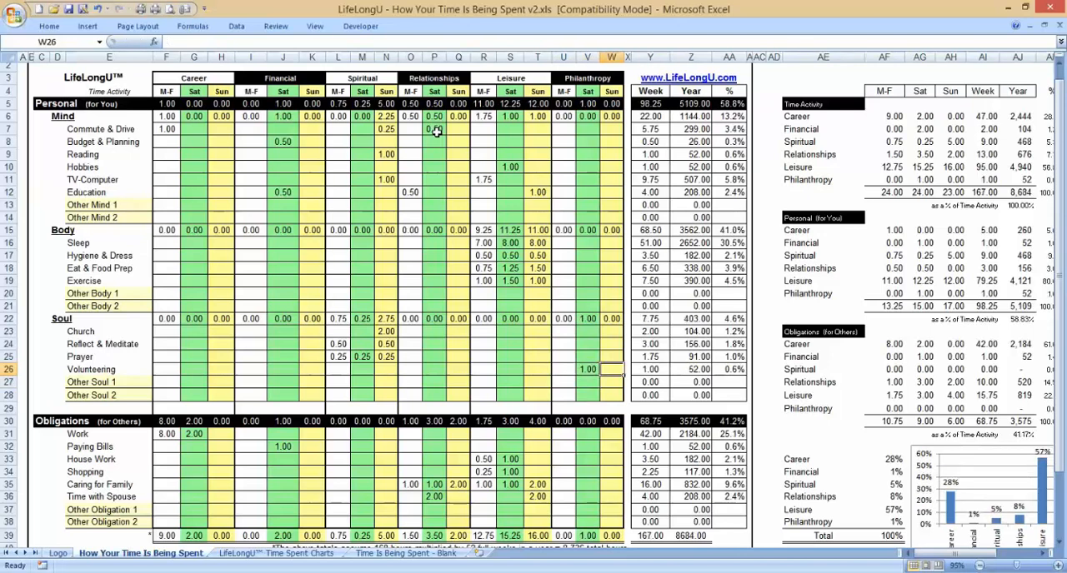
pyautogui.write('1')
pyautogui.press('Return')
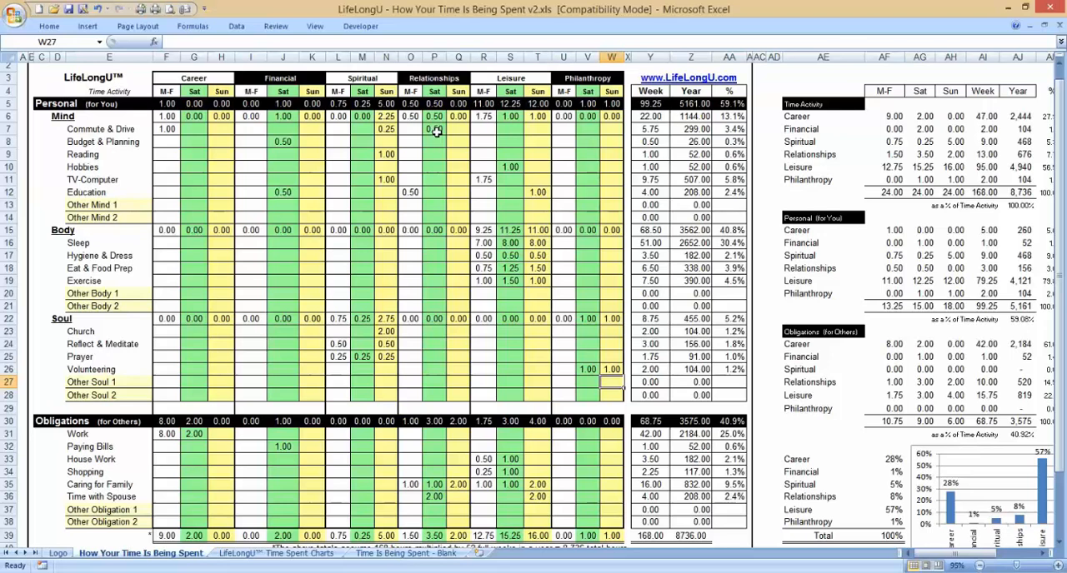
# Step: Check the grand total of the Week column below the Obligations section
pyautogui.press('Down')
pyautogui.press('Down')
pyautogui.press('Down')
pyautogui.press('Down')
pyautogui.press('Down')
pyautogui.press('Down')
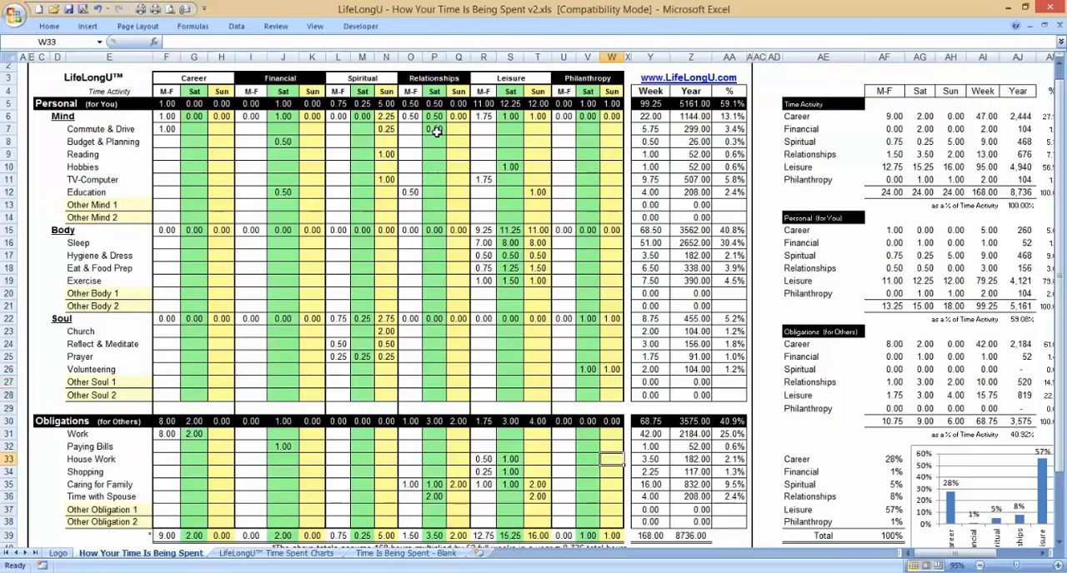
pyautogui.press('Right')
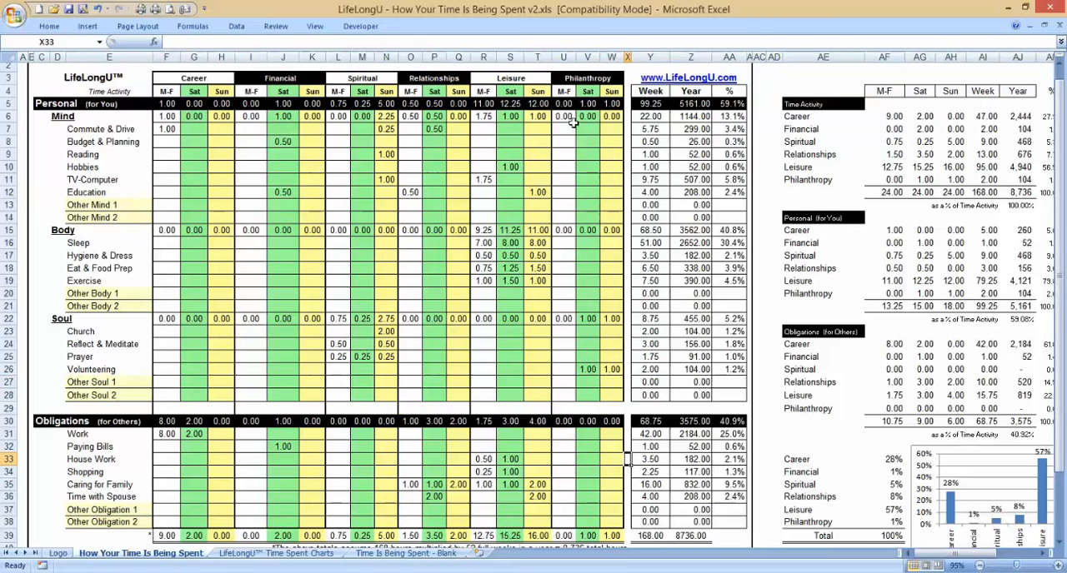
pyautogui.scroll(-4, 660, 388)
pyautogui.click(649, 375)
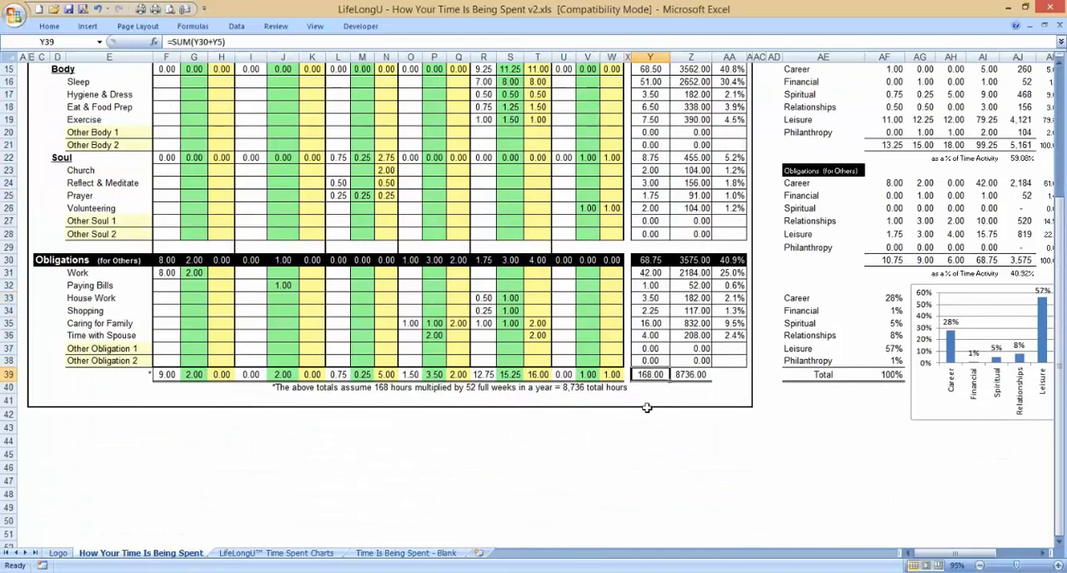
pyautogui.scroll(1, 646, 407)
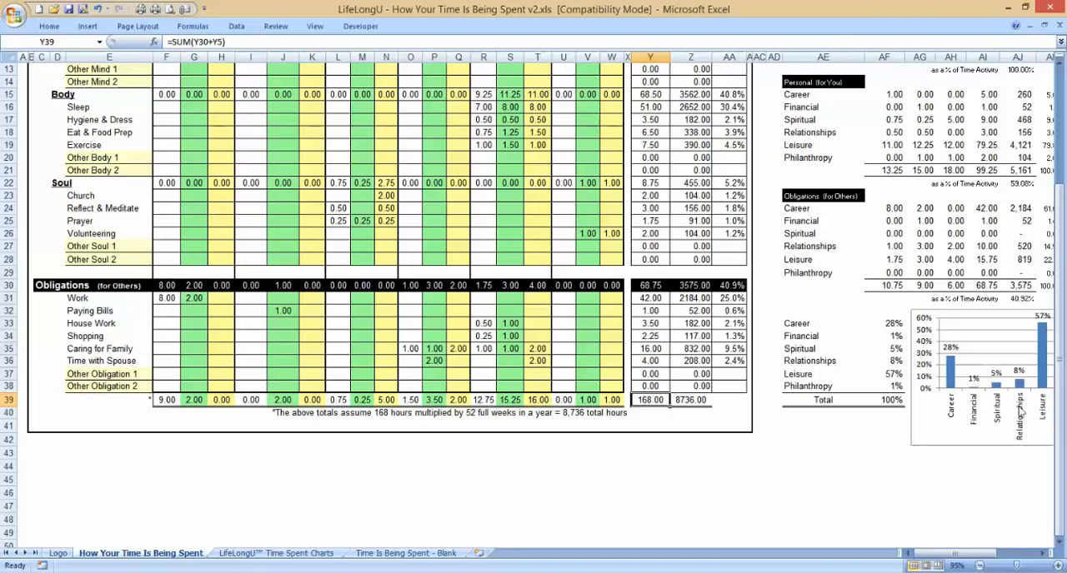
pyautogui.moveTo(1059, 439); pyautogui.dragTo(1060, 329)
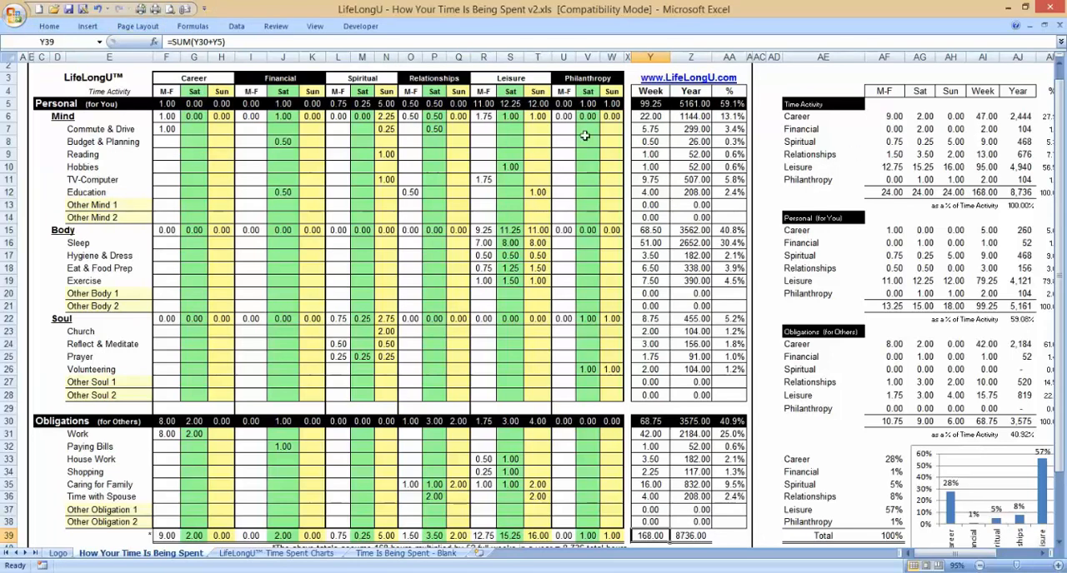
# Step: Examine the Time Activity summary: the Week and Year totals and the yearly hours for Career
pyautogui.click(518, 179)
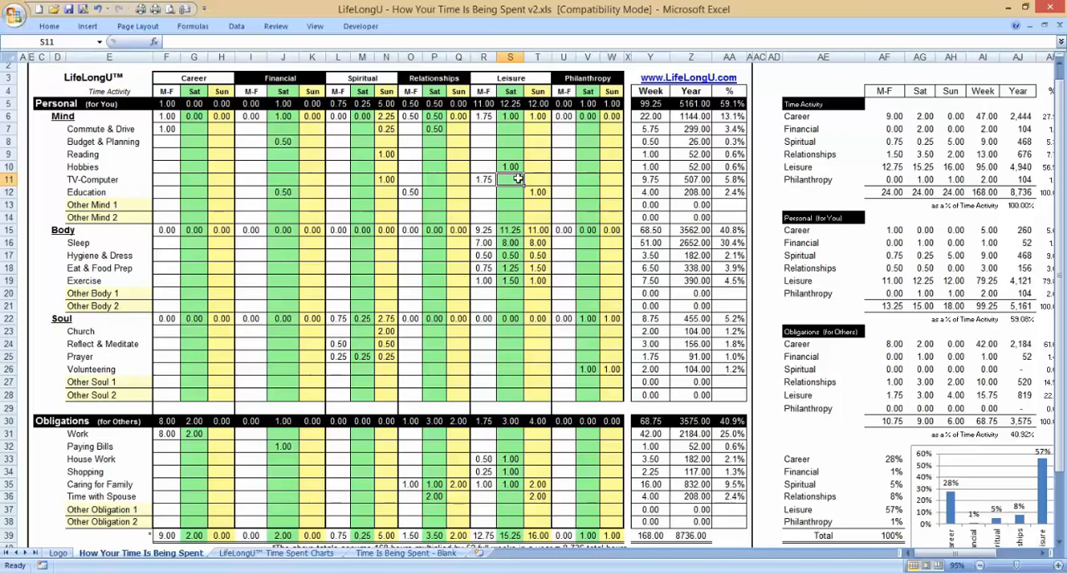
pyautogui.press('Right')
pyautogui.press('Right')
pyautogui.press('Right')
pyautogui.press('Right')
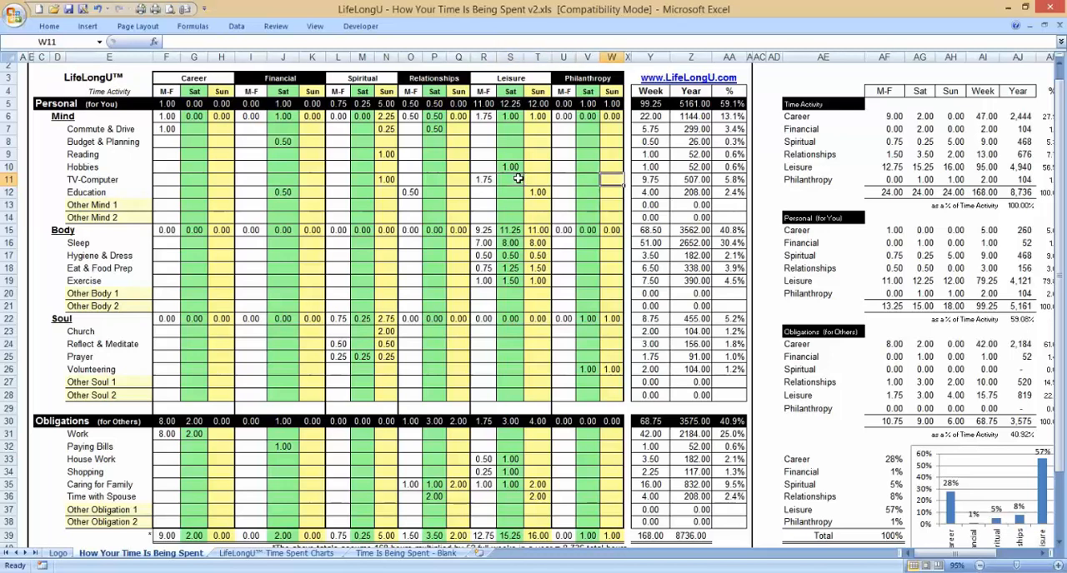
pyautogui.press('Right')
pyautogui.press('Right')
pyautogui.press('Right')
pyautogui.press('Right')
pyautogui.press('Right')
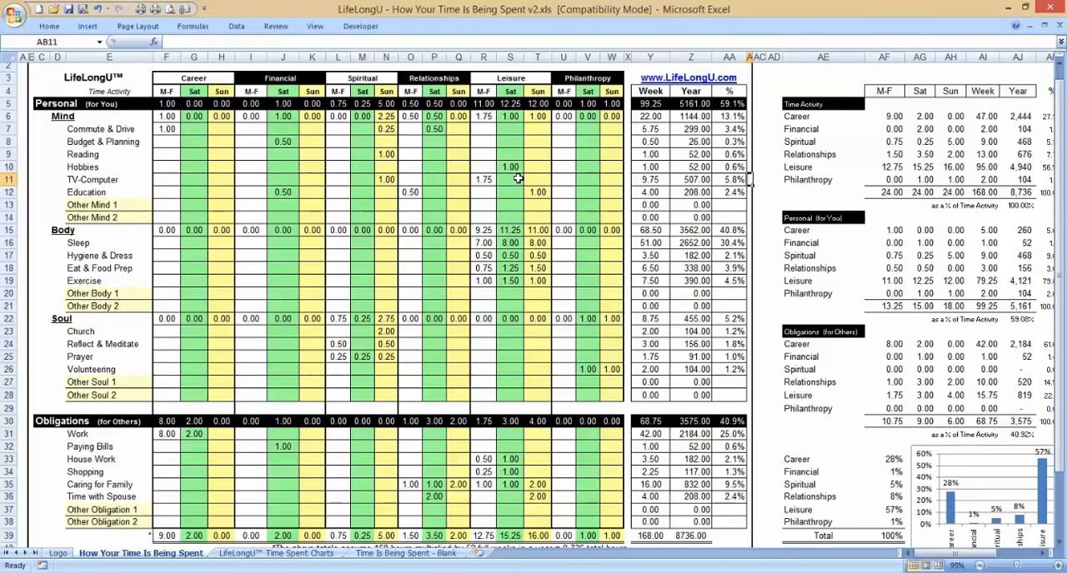
pyautogui.press('Right')
pyautogui.press('Right')
pyautogui.press('Right')
pyautogui.press('Right')
pyautogui.press('Right')
pyautogui.press('Right')
pyautogui.press('Right')
pyautogui.press('Right')
pyautogui.press('Right')
pyautogui.press('Right')
pyautogui.press('Right')
pyautogui.press('Right')
pyautogui.press('Right')
pyautogui.press('Right')
pyautogui.press('Right')
pyautogui.press('Right')
pyautogui.press('Right')
pyautogui.press('Right')
pyautogui.press('Right')
pyautogui.press('Right')
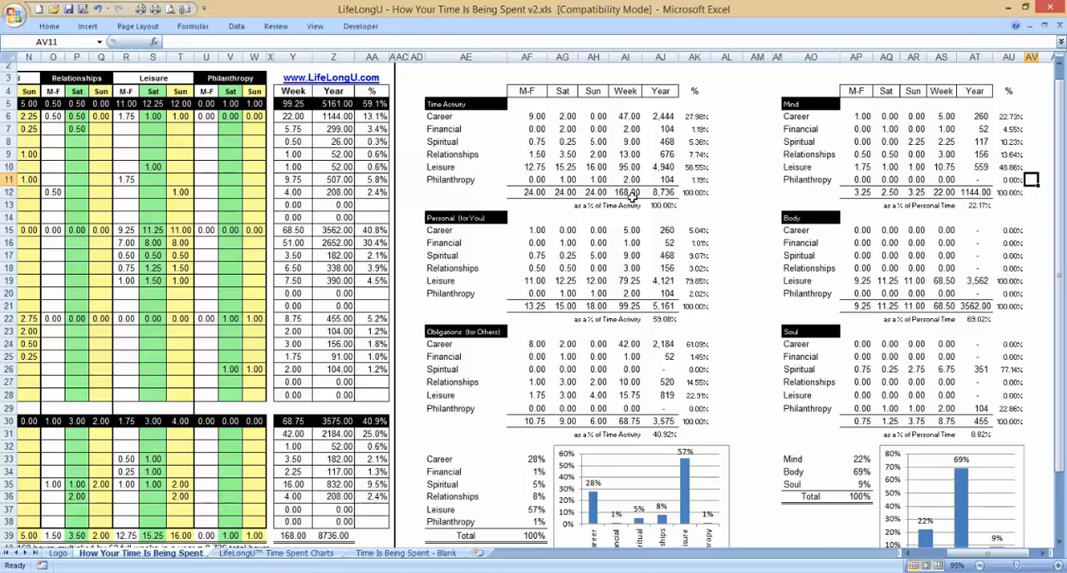
pyautogui.moveTo(631, 195); pyautogui.dragTo(669, 193)
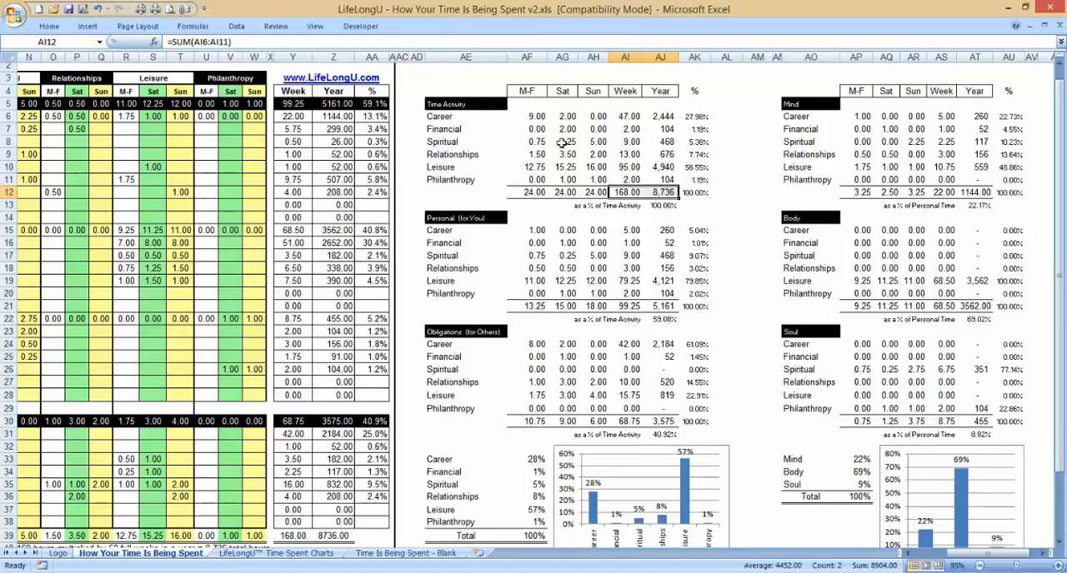
pyautogui.click(656, 116)
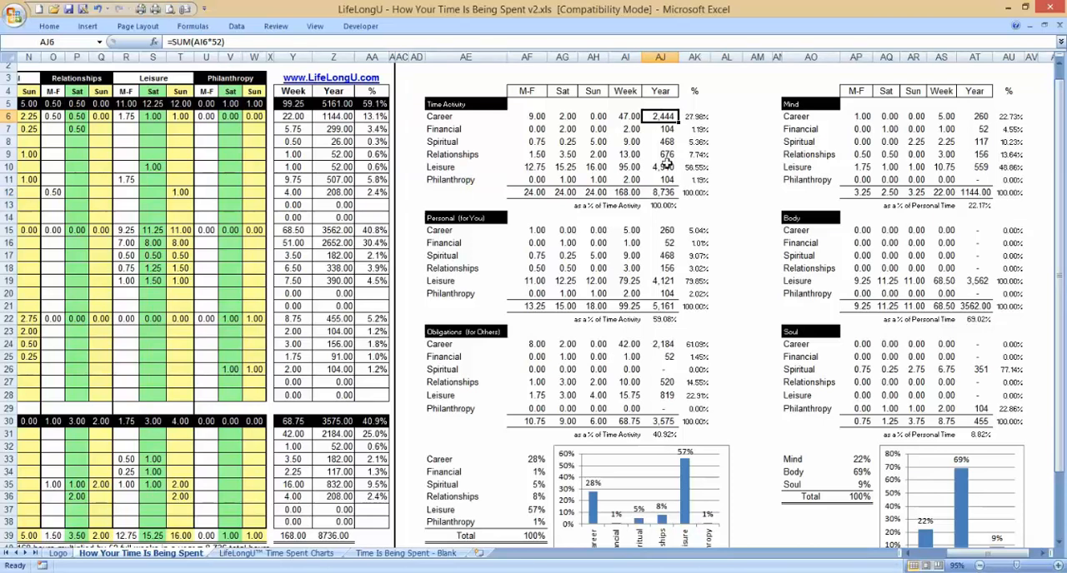
# Step: Examine the yearly hours for Leisure and the percentages for Career, Financial and Philanthropy in the Time Activity summary
pyautogui.click(665, 166)
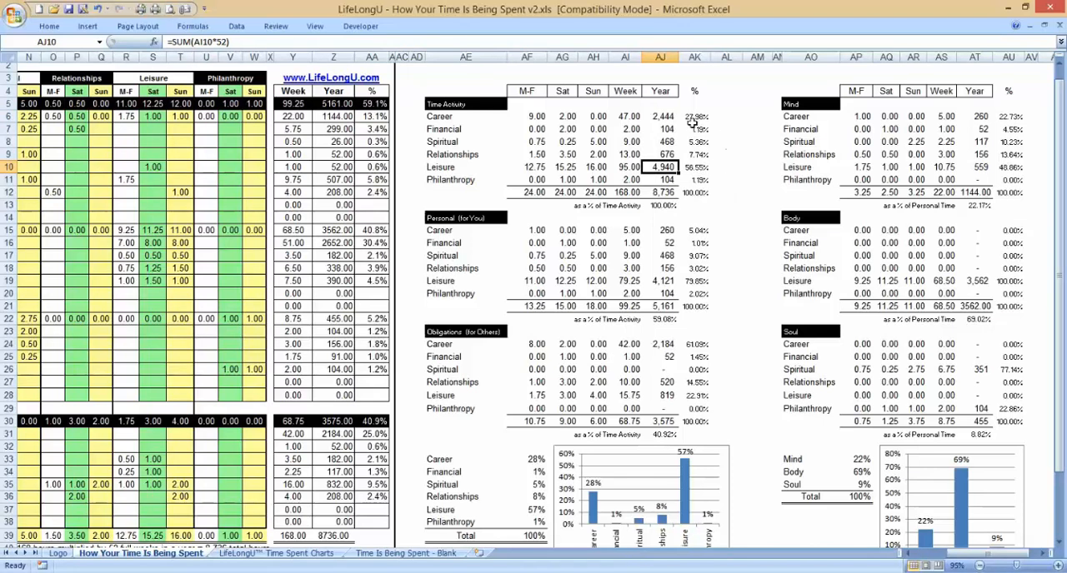
pyautogui.click(694, 117)
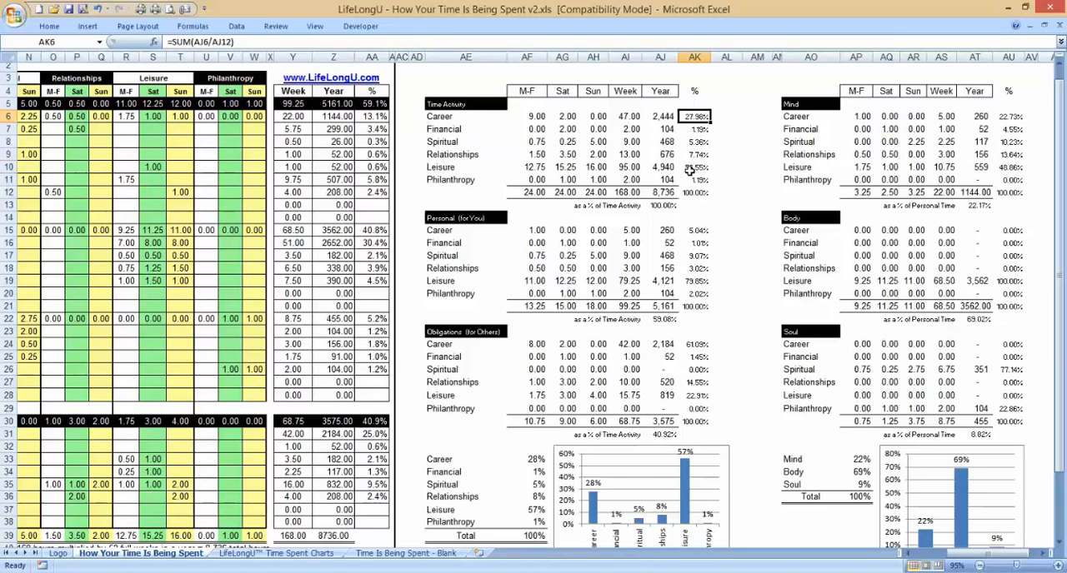
pyautogui.click(702, 130)
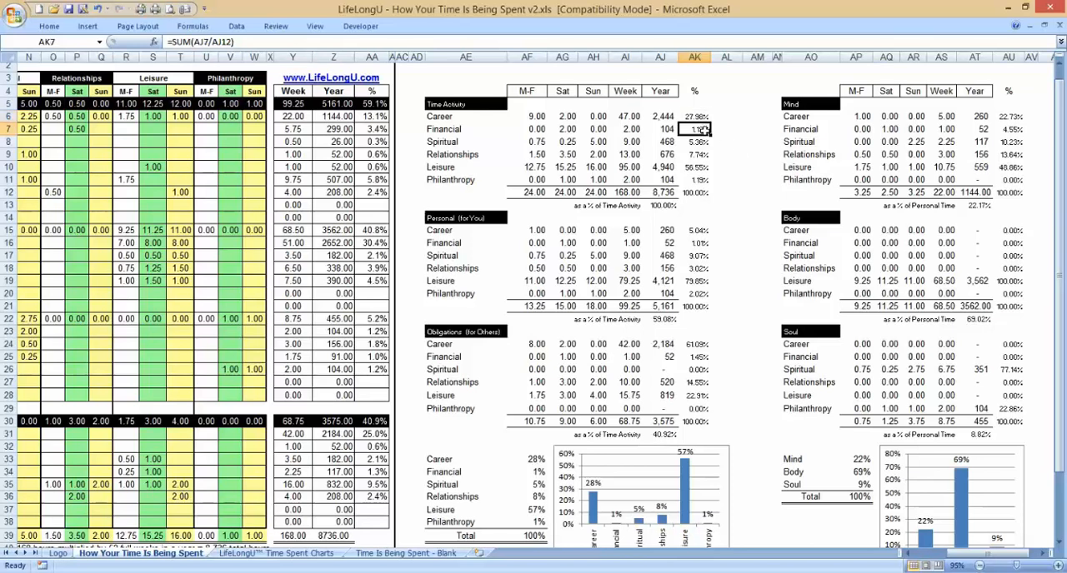
pyautogui.click(695, 181)
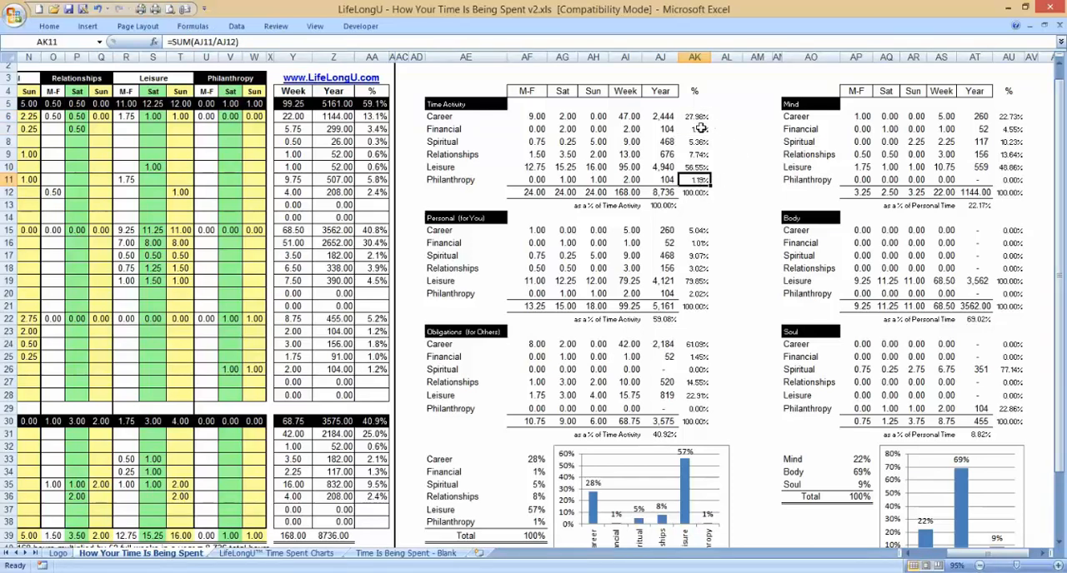
pyautogui.click(704, 129)
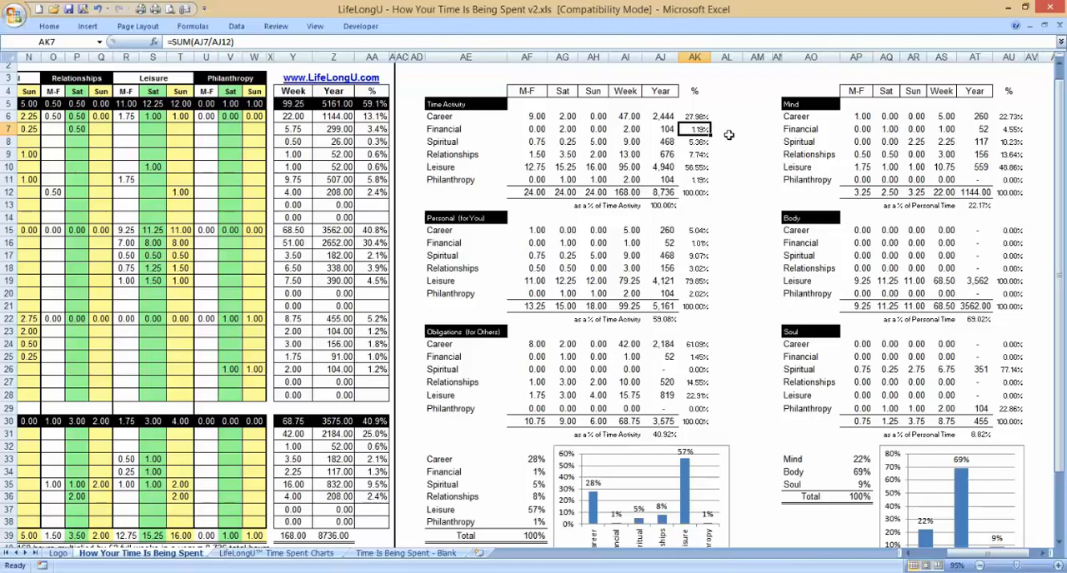
pyautogui.click(728, 134)
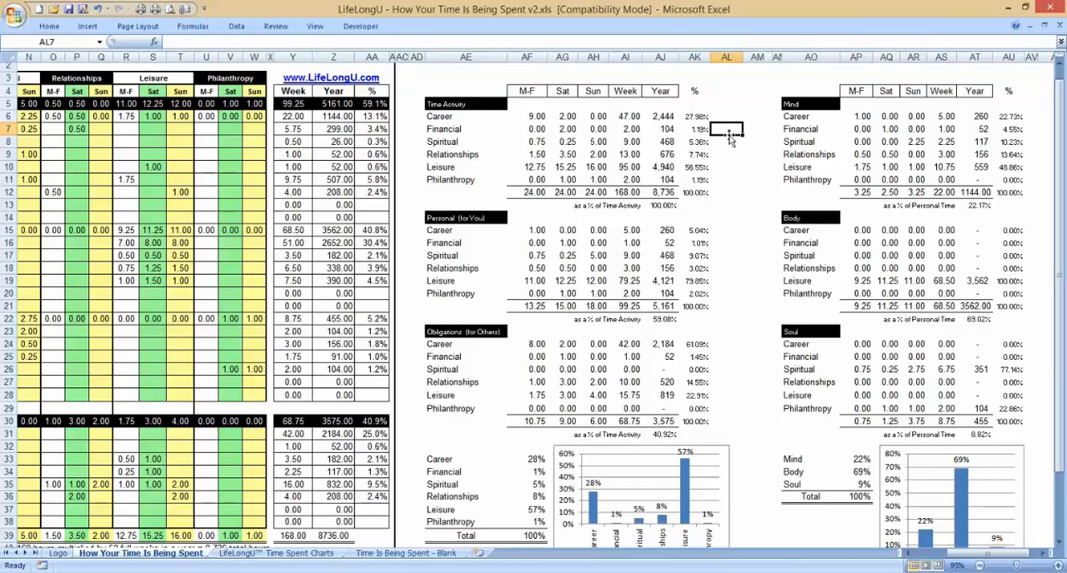
# Step: Go through the Time Activity percentages from Financial down to Philanthropy and back to Leisure
pyautogui.press('Left')
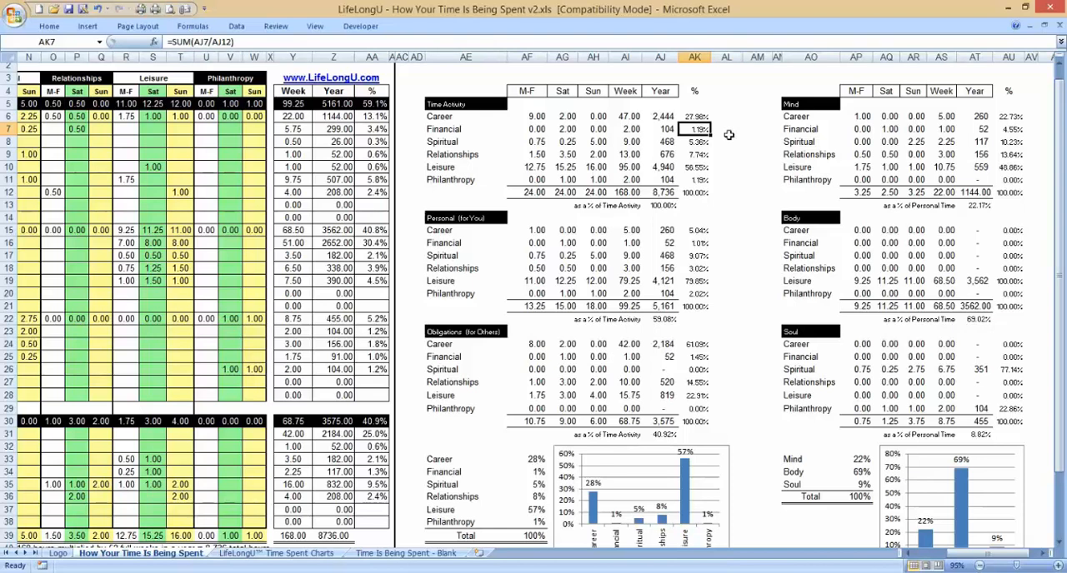
pyautogui.press('Down')
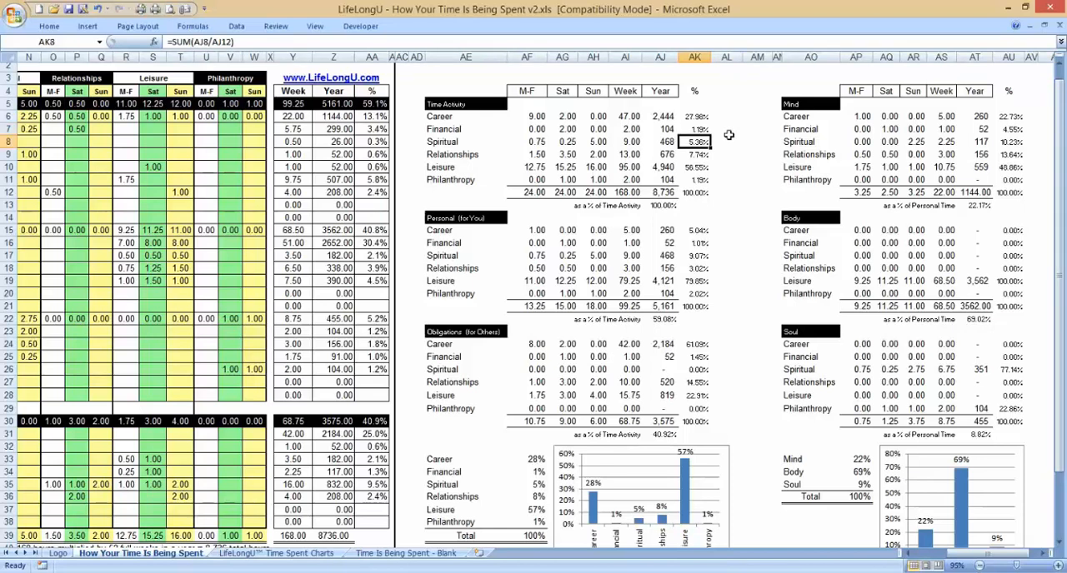
pyautogui.press('Down')
pyautogui.press('Down')
pyautogui.press('Down')
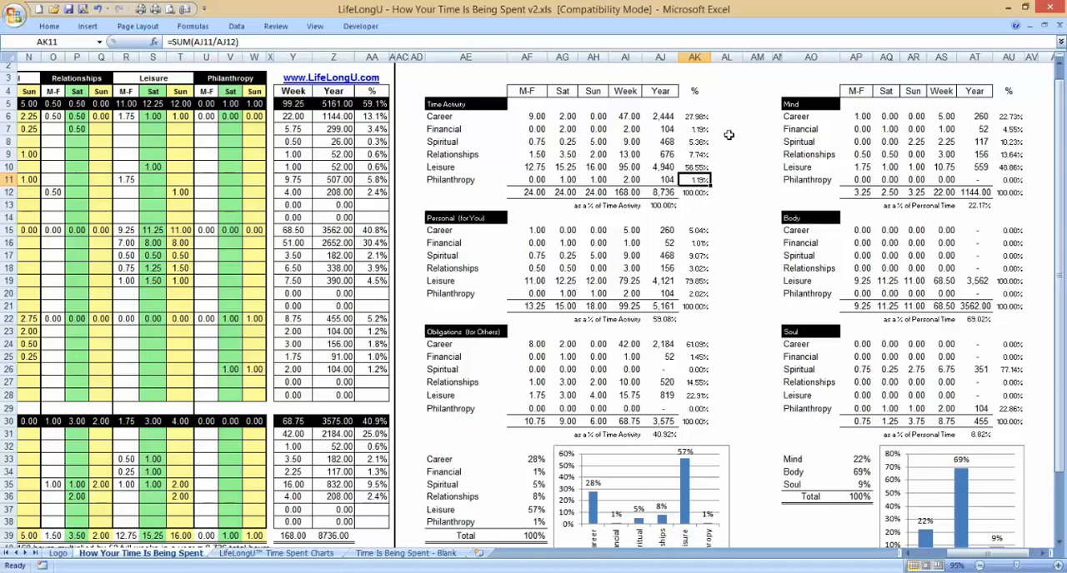
pyautogui.press('Up')
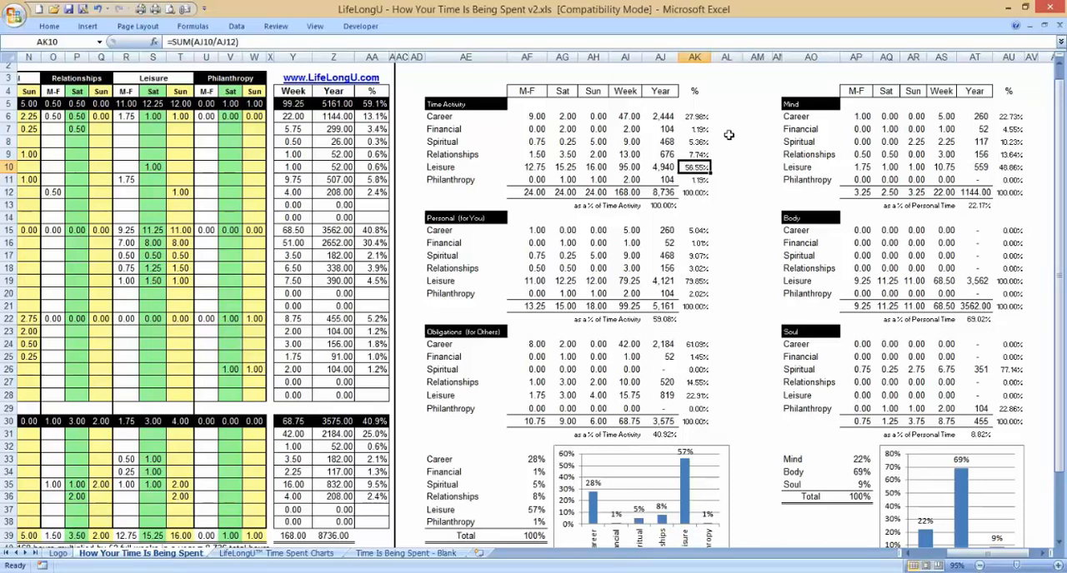
# Step: Review the Leisure row of the Time Activity summary across its daily, weekly, yearly and percentage cells
pyautogui.press('Left')
pyautogui.press('Left')
pyautogui.press('Left')
pyautogui.press('Left')
pyautogui.press('Left')
pyautogui.press('Left')
pyautogui.press('Right')
pyautogui.press('Right')
pyautogui.press('Right')
pyautogui.press('Right')
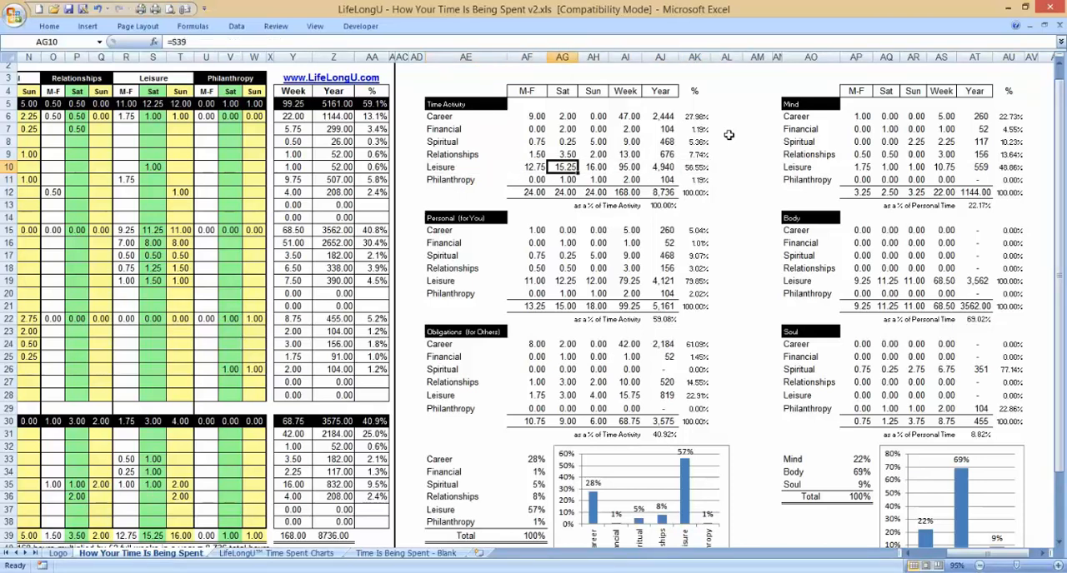
pyautogui.press('Right')
pyautogui.press('Right')
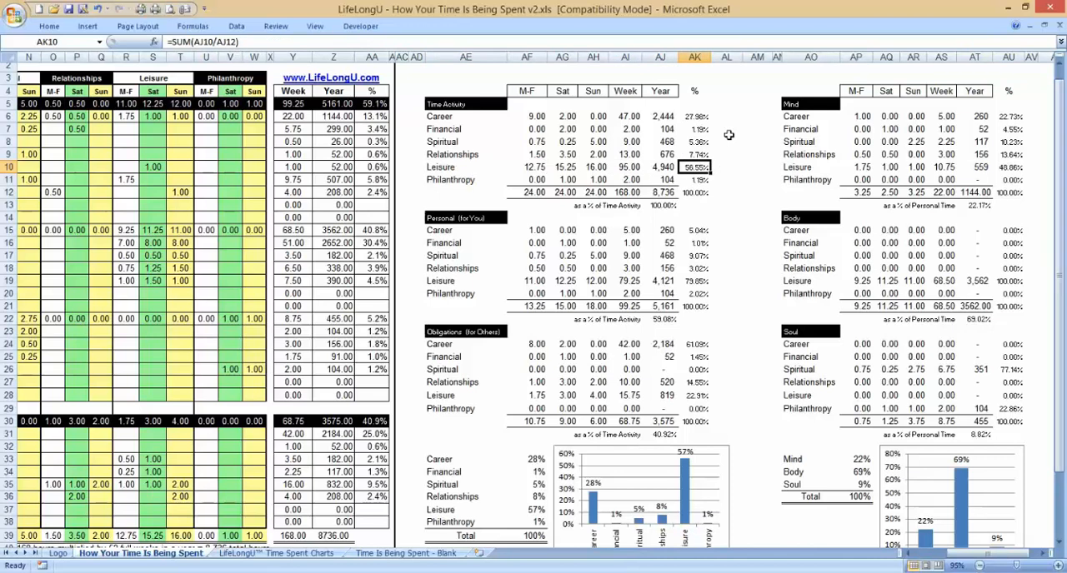
# Step: Read down the Year column of the Personal (for You) summary to Philanthropy and across to its Saturday hours
pyautogui.press('Left')
pyautogui.press('Down')
pyautogui.press('Down')
pyautogui.press('Down')
pyautogui.press('Down')
pyautogui.press('Down')
pyautogui.press('Down')
pyautogui.press('Down')
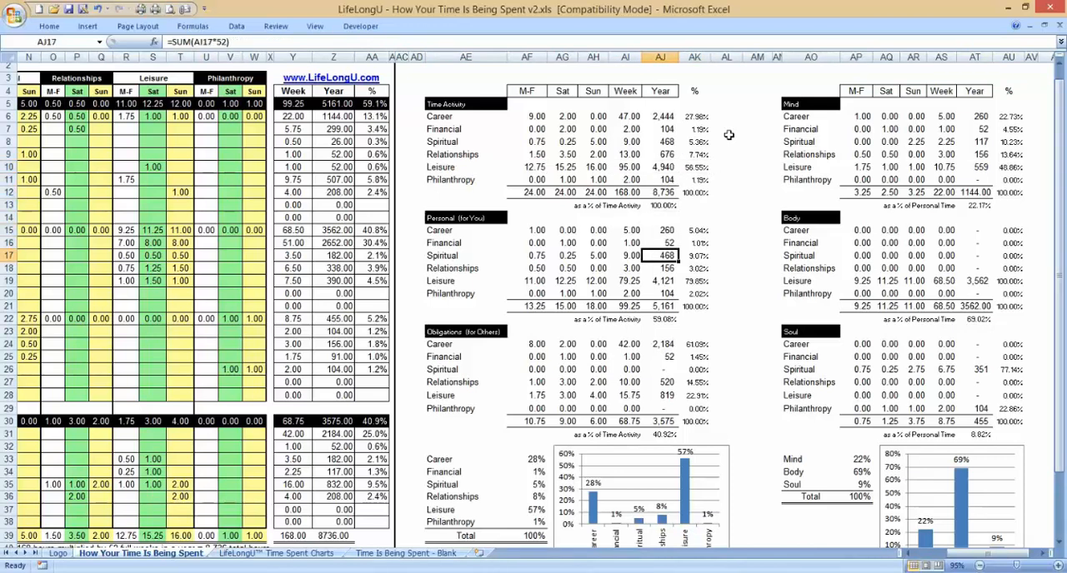
pyautogui.press('Down')
pyautogui.press('Down')
pyautogui.press('Down')
pyautogui.press('Left')
pyautogui.press('Left')
pyautogui.press('Left')
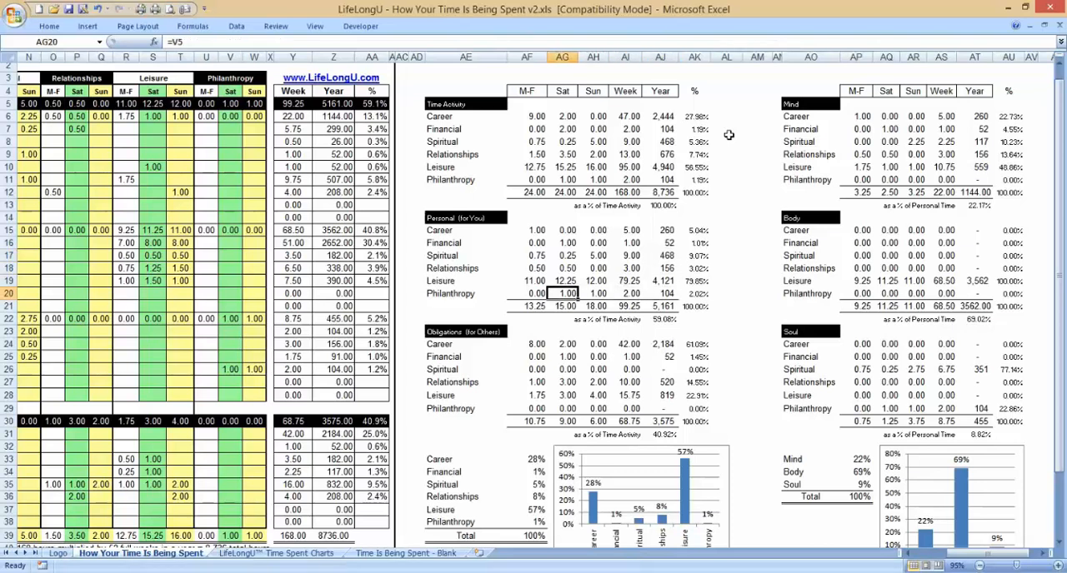
# Step: Compare the Personal and Obligations summaries: Leisure and Career percentages for Personal, Career and Relationships percentages for Obligations
pyautogui.click(463, 221)
pyautogui.click(477, 335)
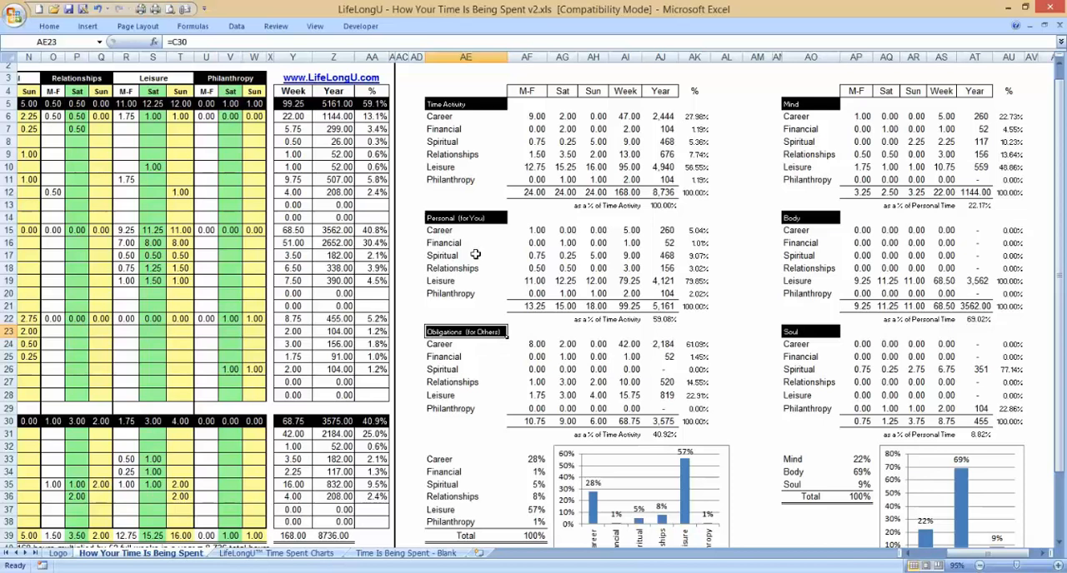
pyautogui.click(700, 281)
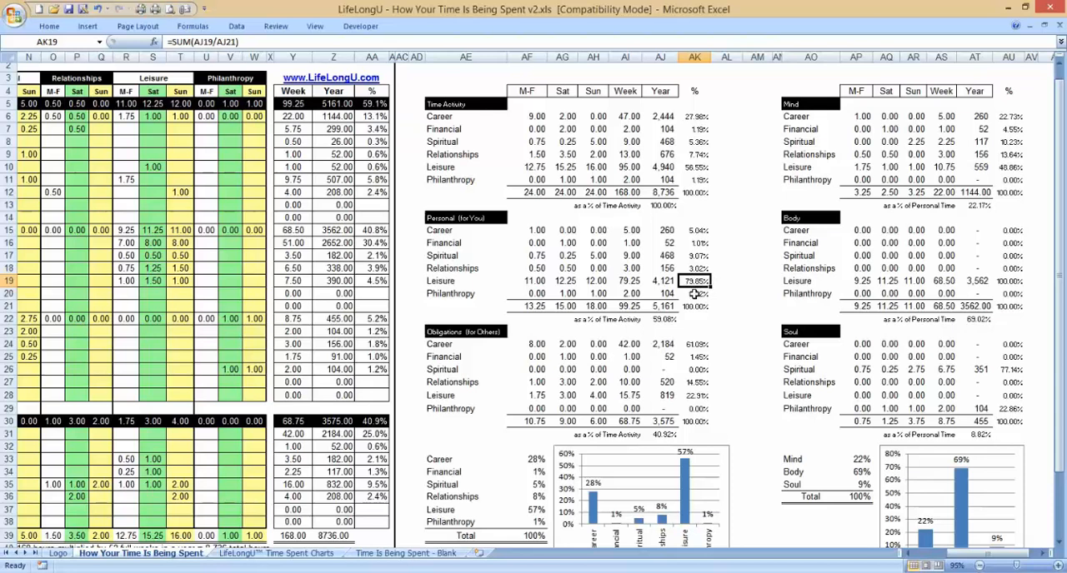
pyautogui.click(699, 231)
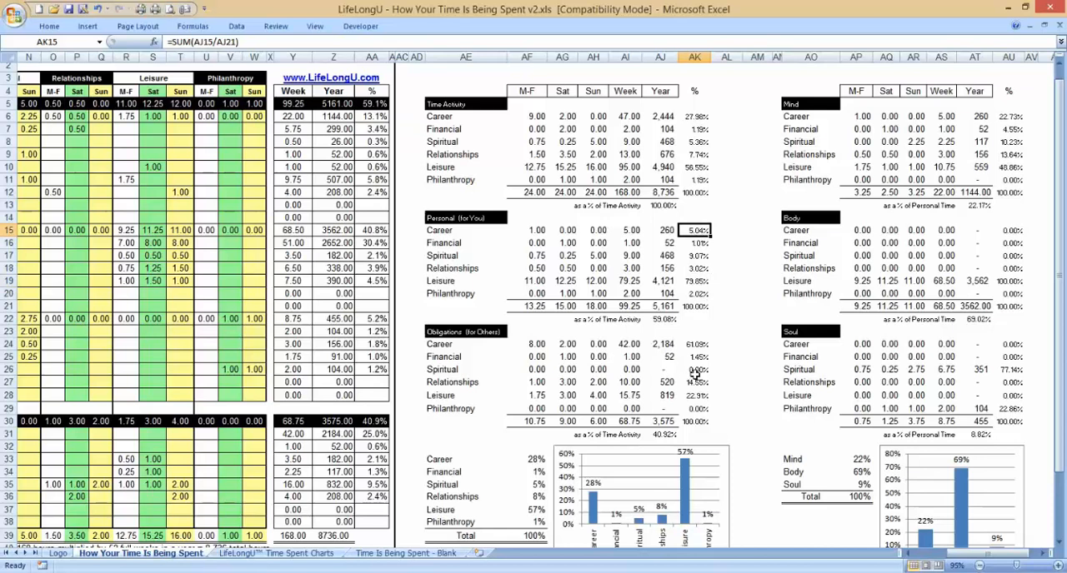
pyautogui.click(694, 345)
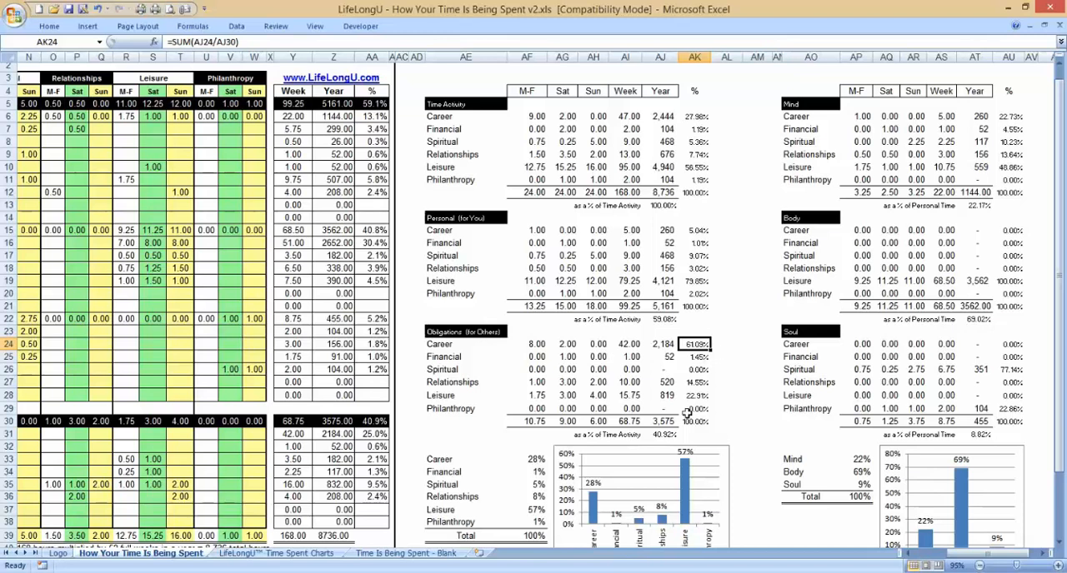
pyautogui.click(692, 381)
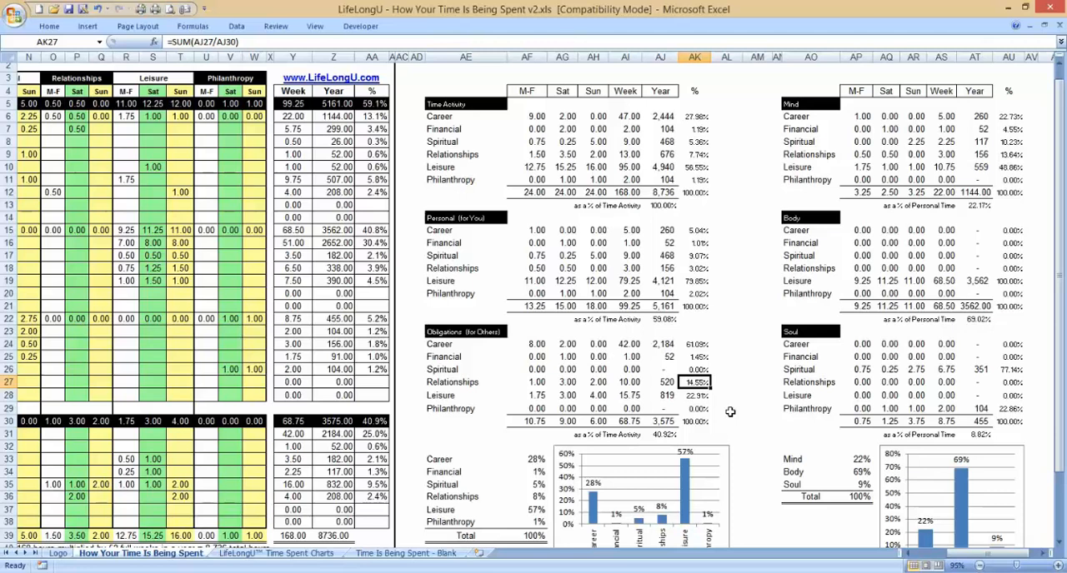
# Step: Compare the overall Relationships percentage in Time Activity with the Leisure and Spiritual percentages under Obligations
pyautogui.click(696, 154)
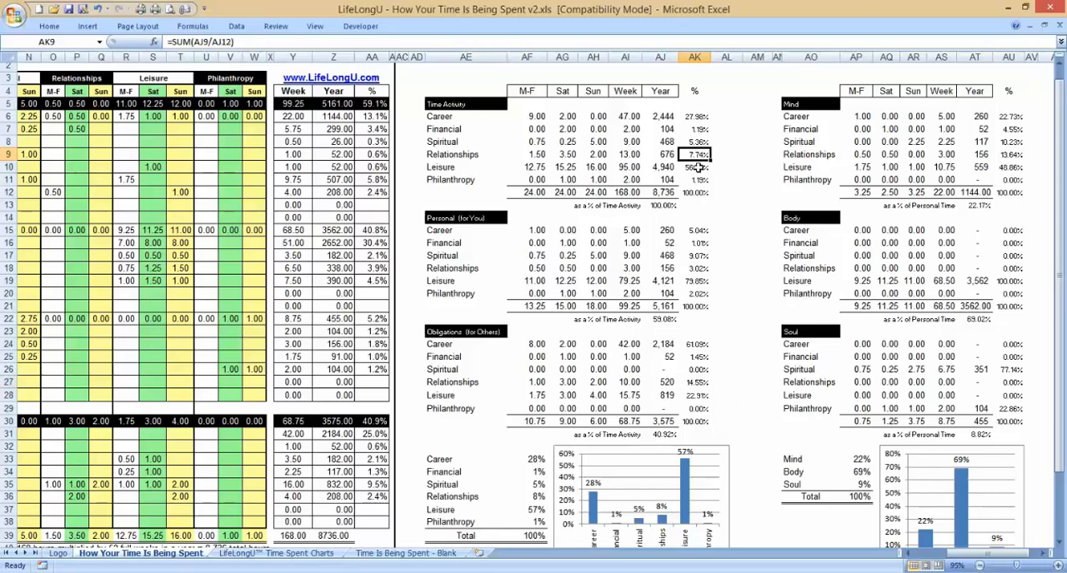
pyautogui.click(701, 396)
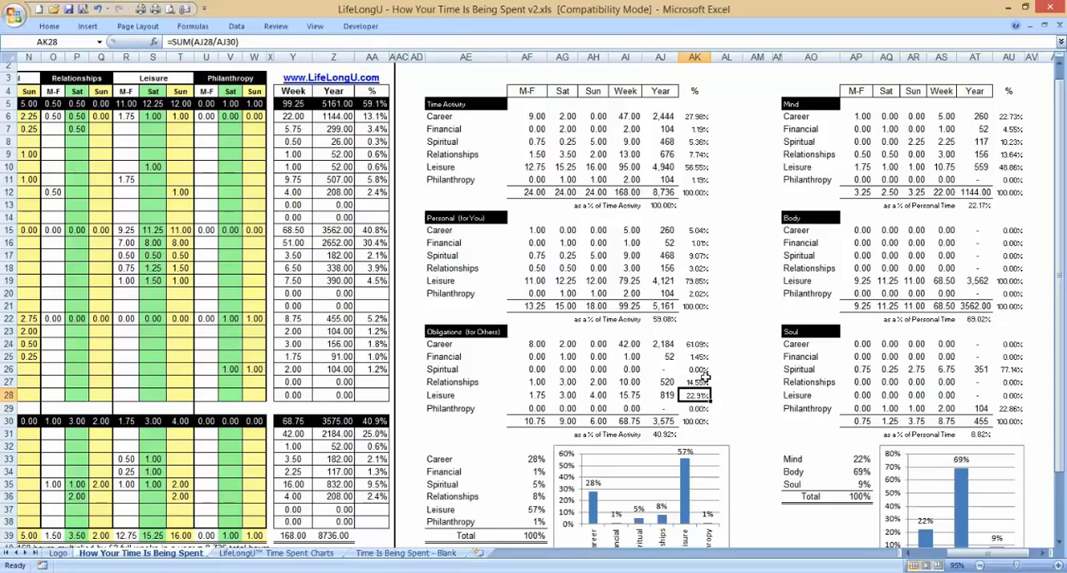
pyautogui.click(702, 369)
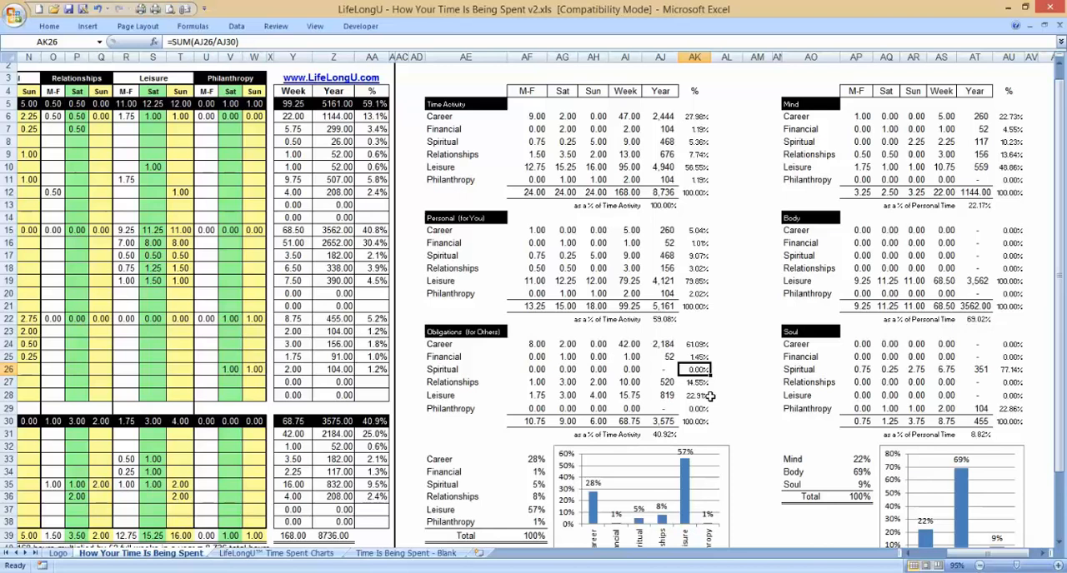
pyautogui.click(720, 402)
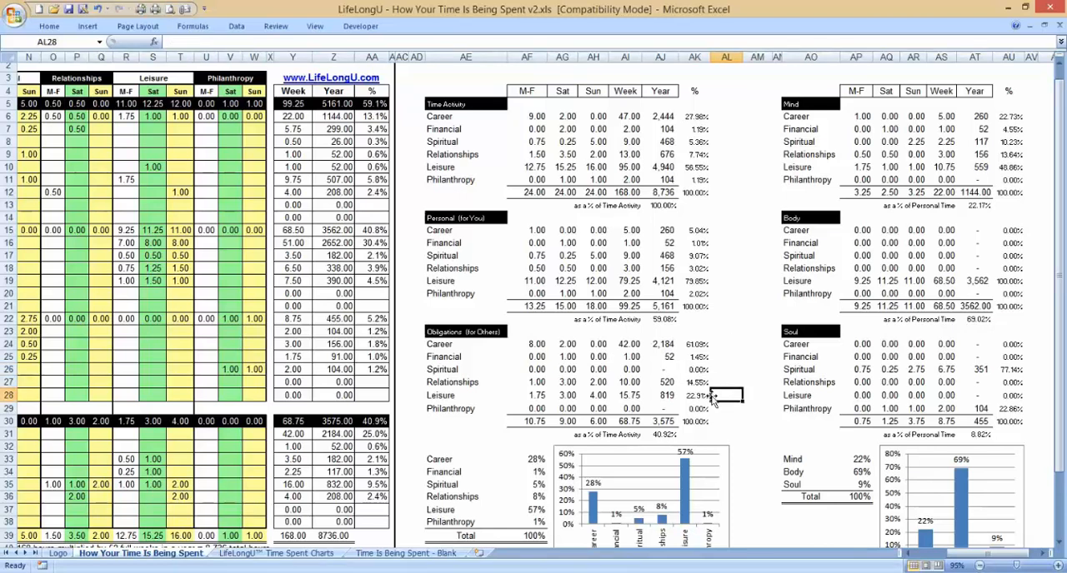
# Step: Check the yearly Spiritual hours under Obligations and the yearly hours and percentage for Financial in Time Activity
pyautogui.click(669, 370)
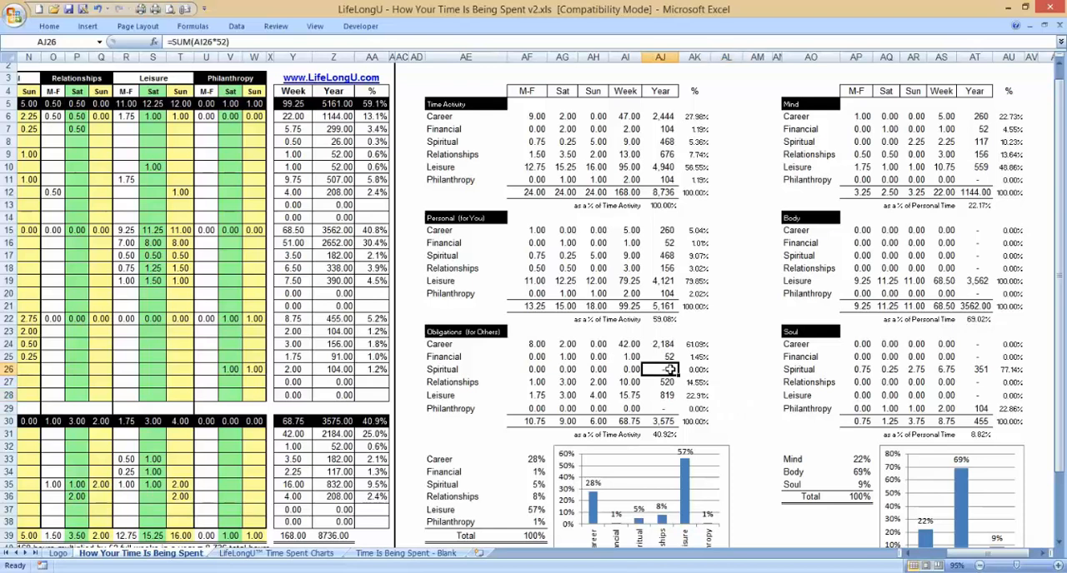
pyautogui.click(674, 132)
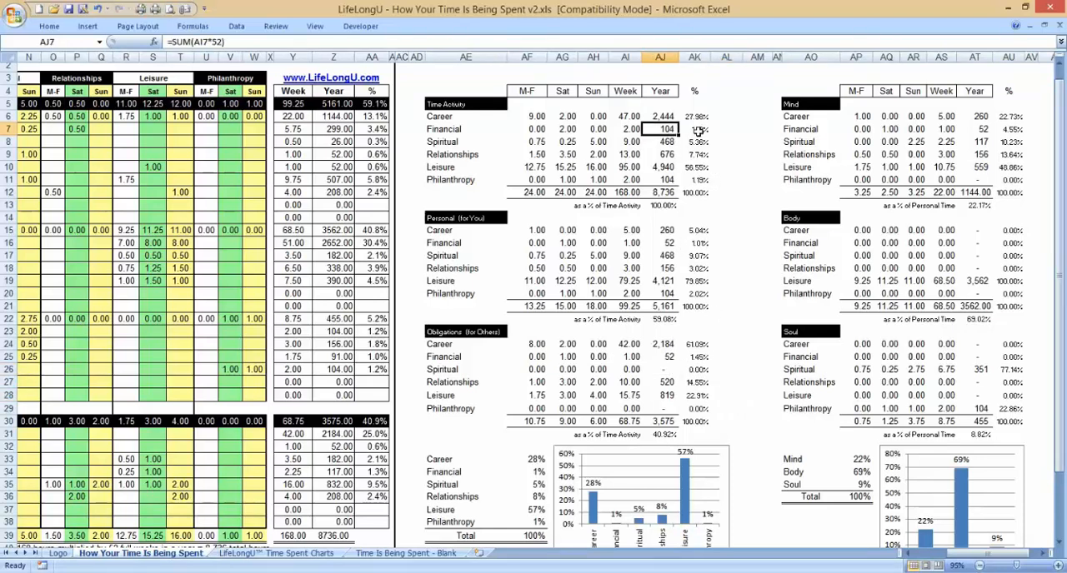
pyautogui.click(694, 130)
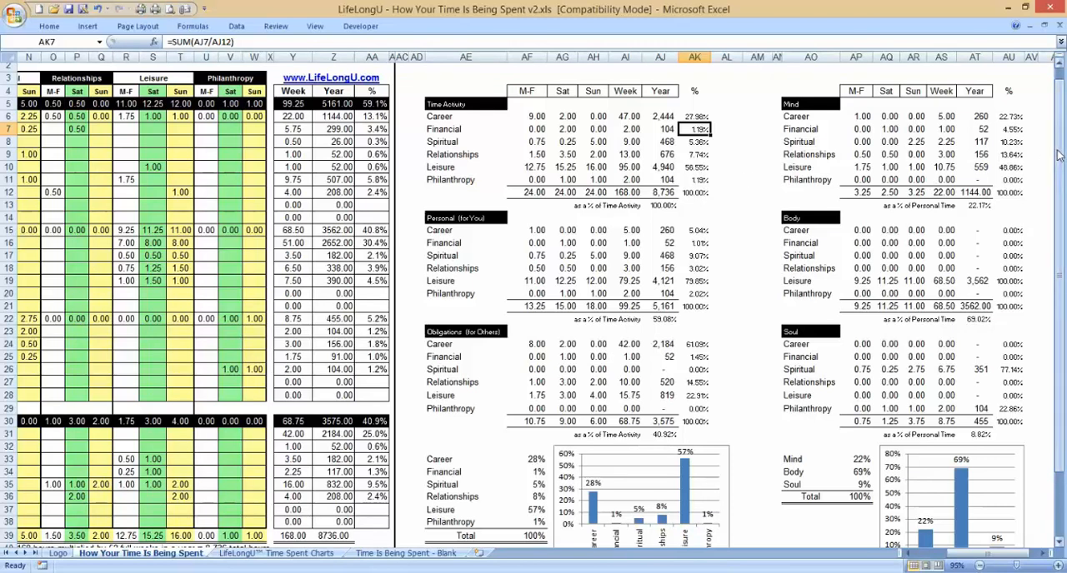
pyautogui.click(756, 140)
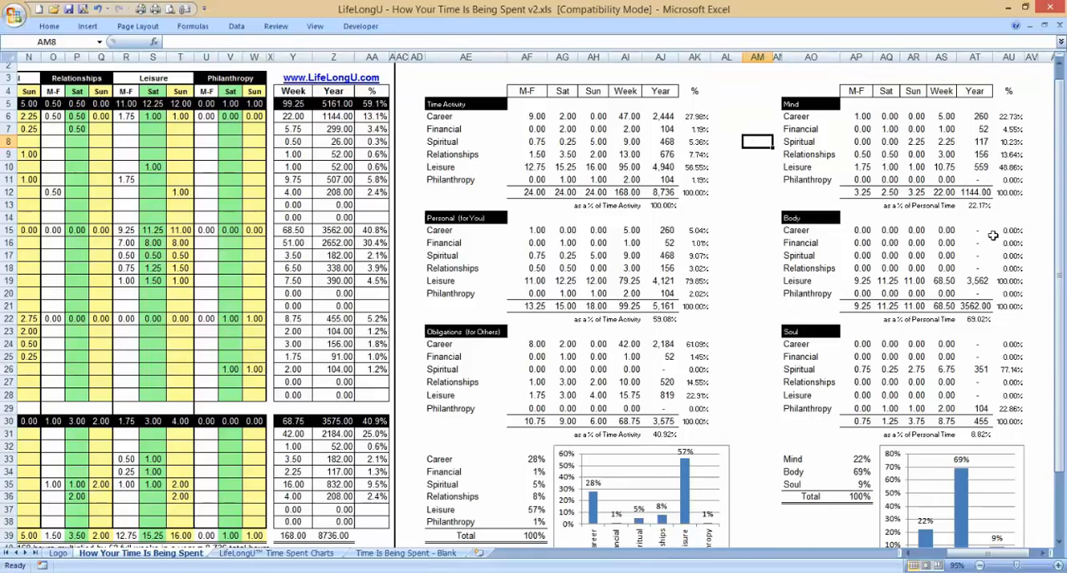
# Step: Check the combined sum of the yearly totals for Soul, Body and Mind by selecting the three cells together
pyautogui.click(981, 421)
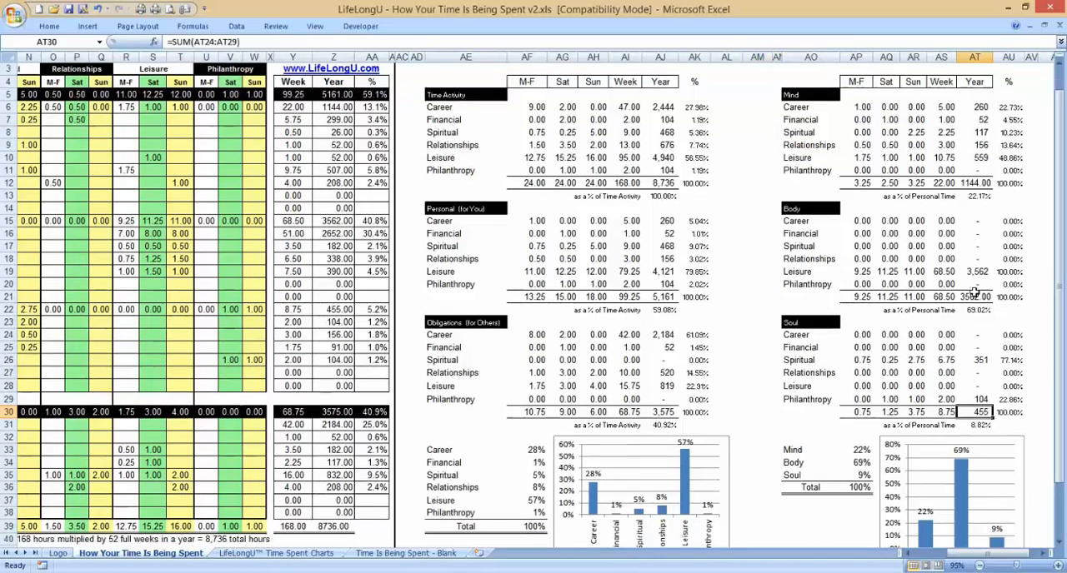
pyautogui.keyDown('ctrl'); pyautogui.click(974, 297); pyautogui.keyUp('ctrl')
pyautogui.keyDown('ctrl'); pyautogui.click(972, 183); pyautogui.keyUp('ctrl')
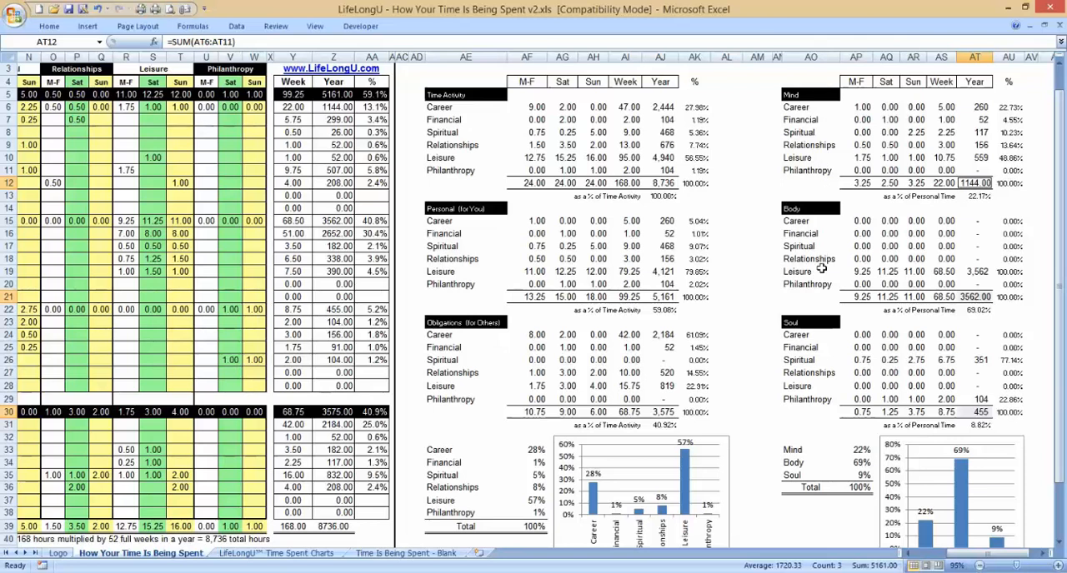
pyautogui.click(719, 233)
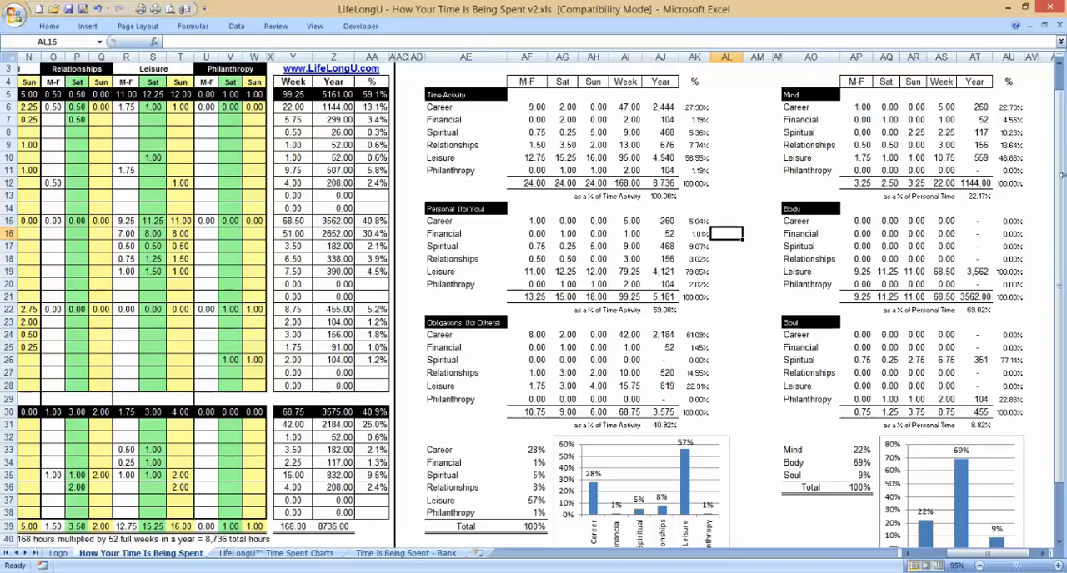
pyautogui.scroll(-2, 1017, 176)
pyautogui.scroll(2, 1017, 177)
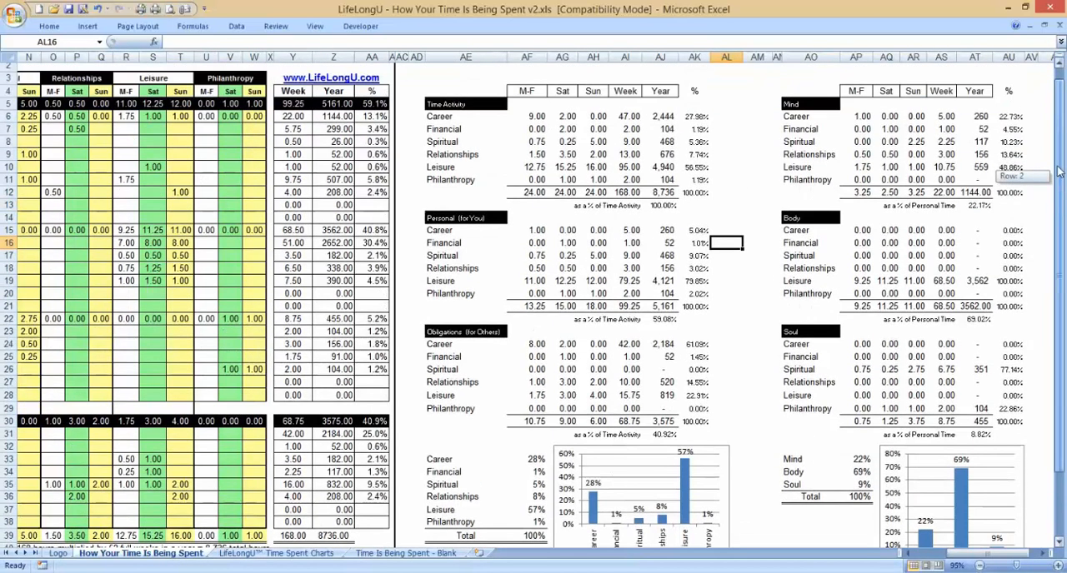
# Step: Examine the Career percentage and yearly-hours charts on the LifeLongU Time Spent Charts sheet, and return to the How Your Time Is Being Spent sheet
pyautogui.click(267, 554)
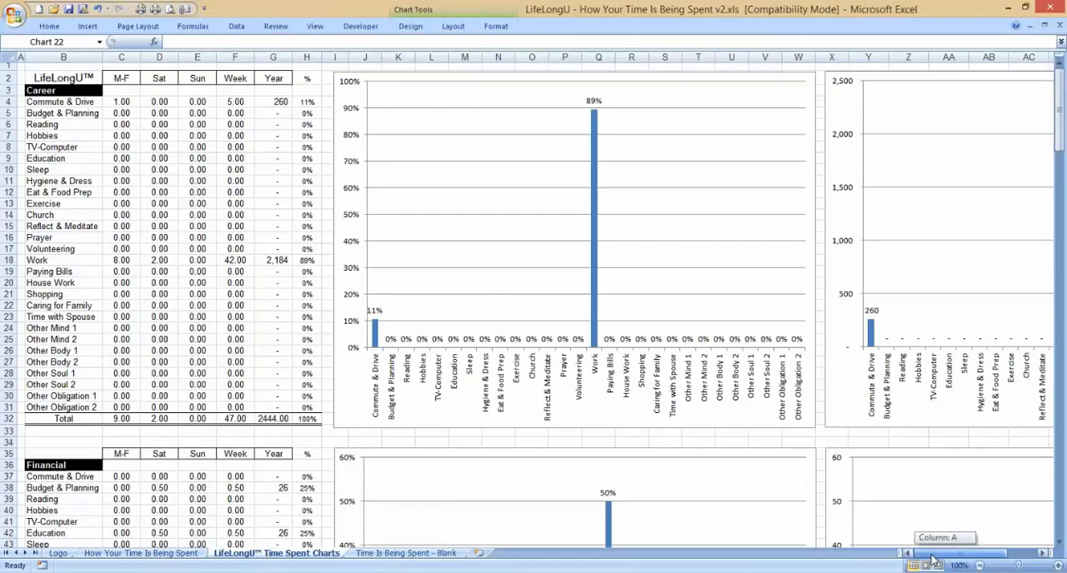
pyautogui.moveTo(1059, 230); pyautogui.dragTo(1057, 83)
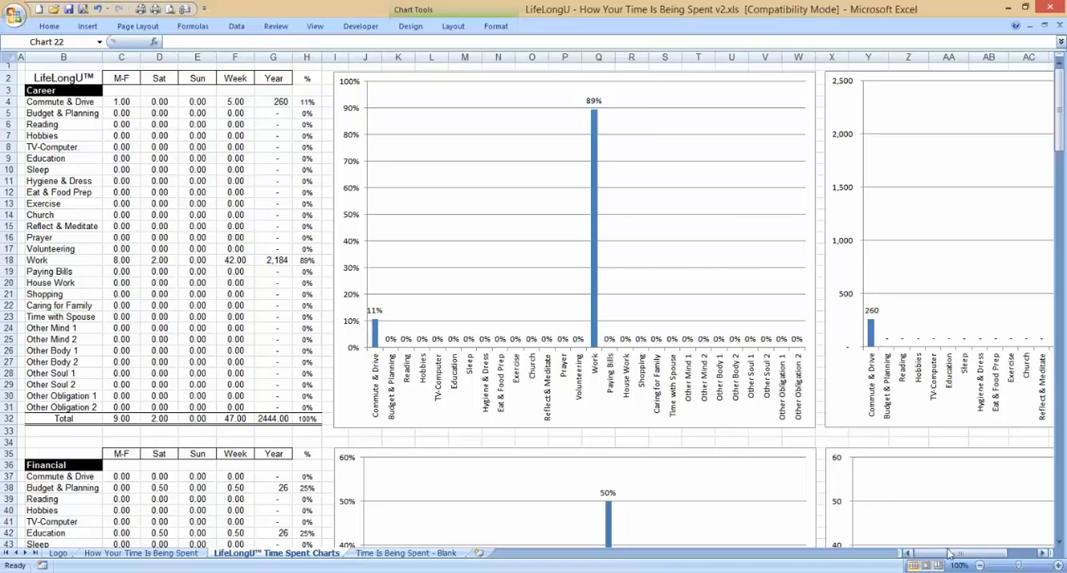
pyautogui.moveTo(949, 555); pyautogui.dragTo(959, 557)
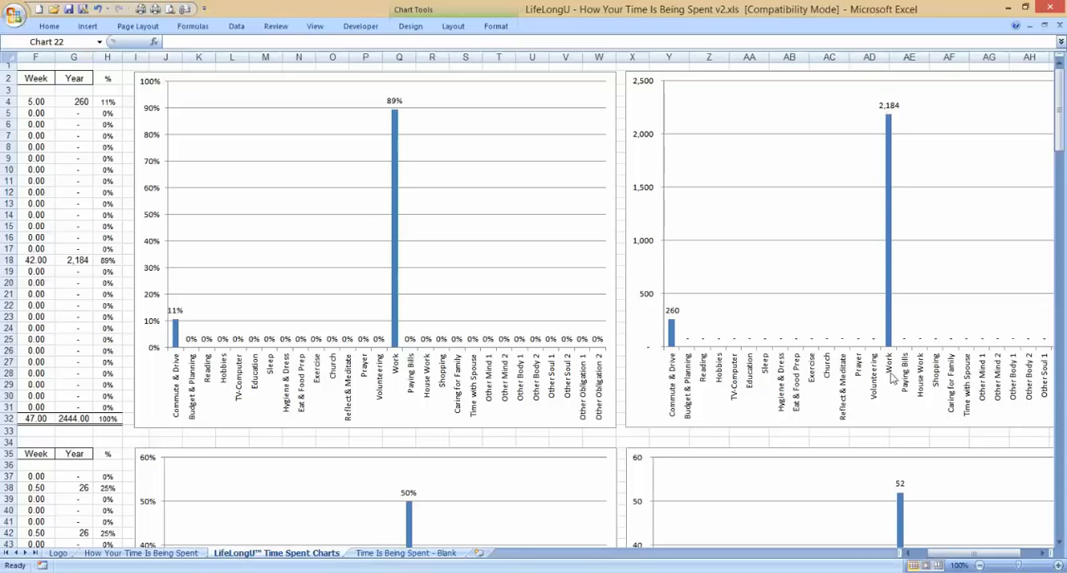
pyautogui.hotkey('ctrl', 'pageup')
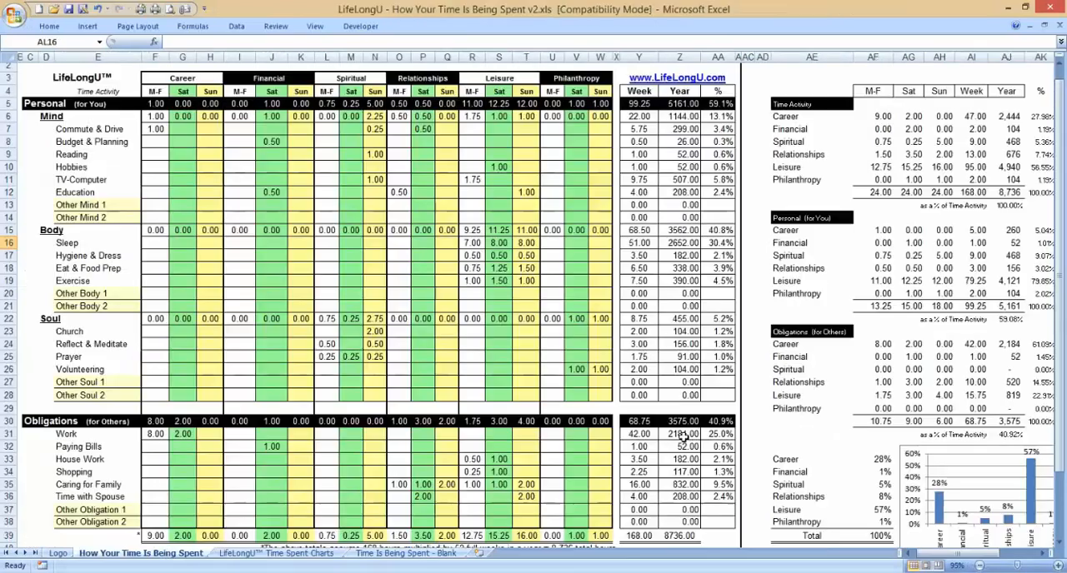
# Step: Check the yearly Work hours under Obligations, compare them with the yearly Commute & Drive hours under Career on the LifeLongU Time Spent Charts sheet, and return
pyautogui.click(683, 437)
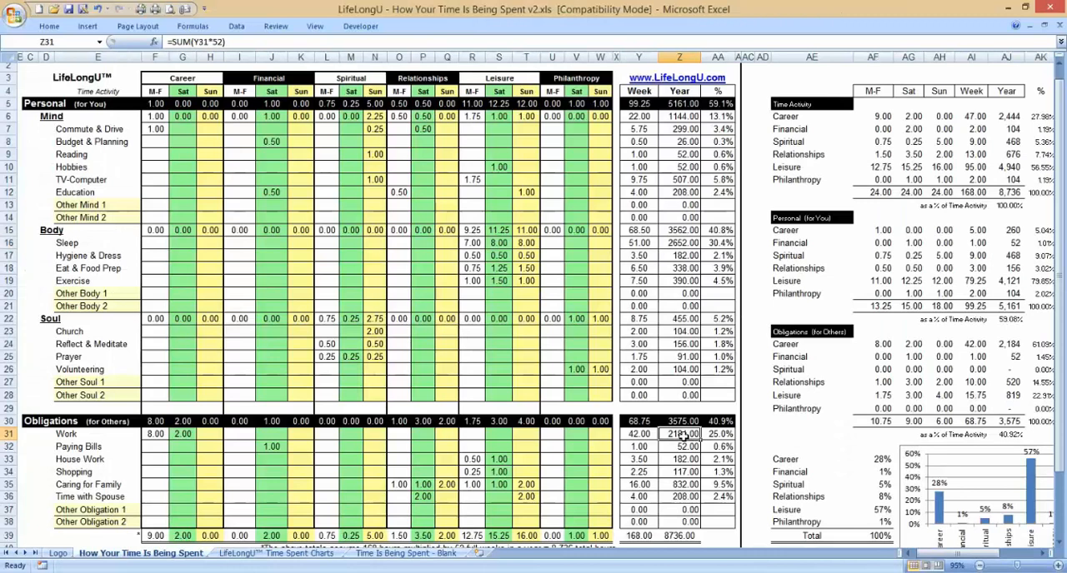
pyautogui.moveTo(925, 553)
pyautogui.mouseDown()
pyautogui.moveTo(976, 554)
pyautogui.moveTo(945, 553)
pyautogui.mouseUp()
pyautogui.hotkey('ctrl', 'pagedown')
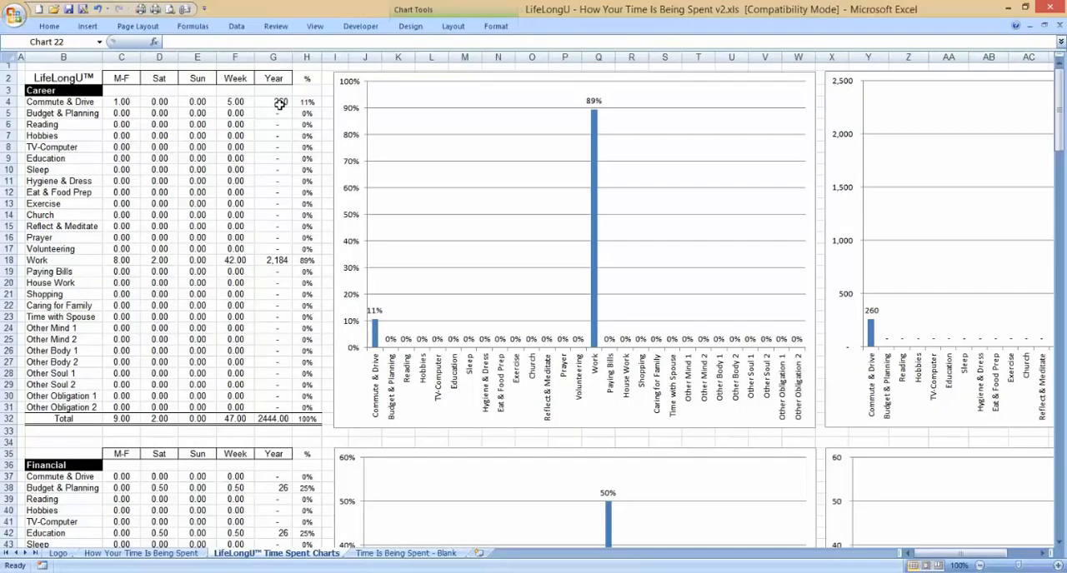
pyautogui.click(281, 101)
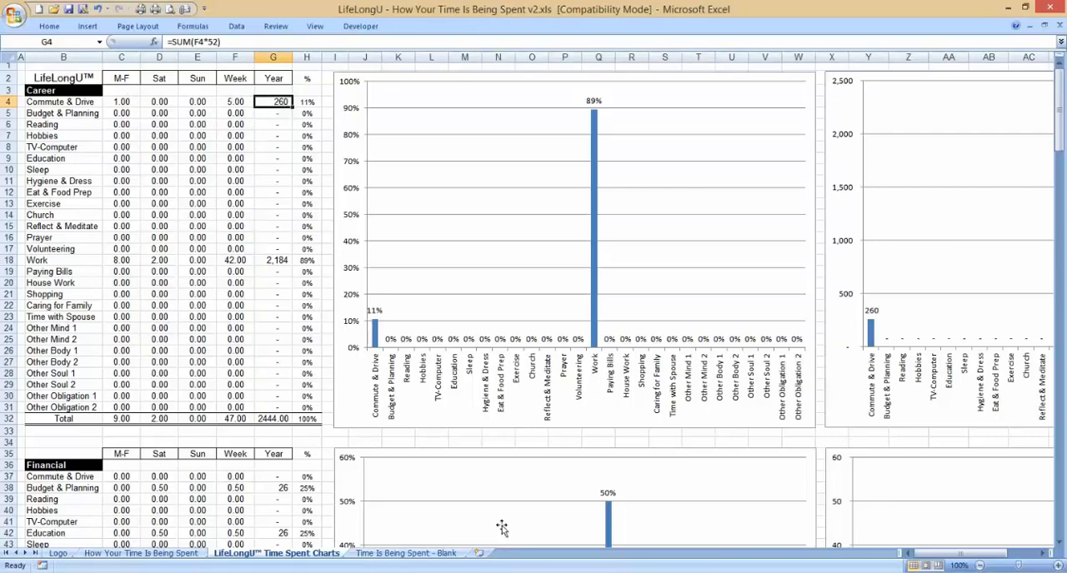
pyautogui.hotkey('ctrl', 'pageup')
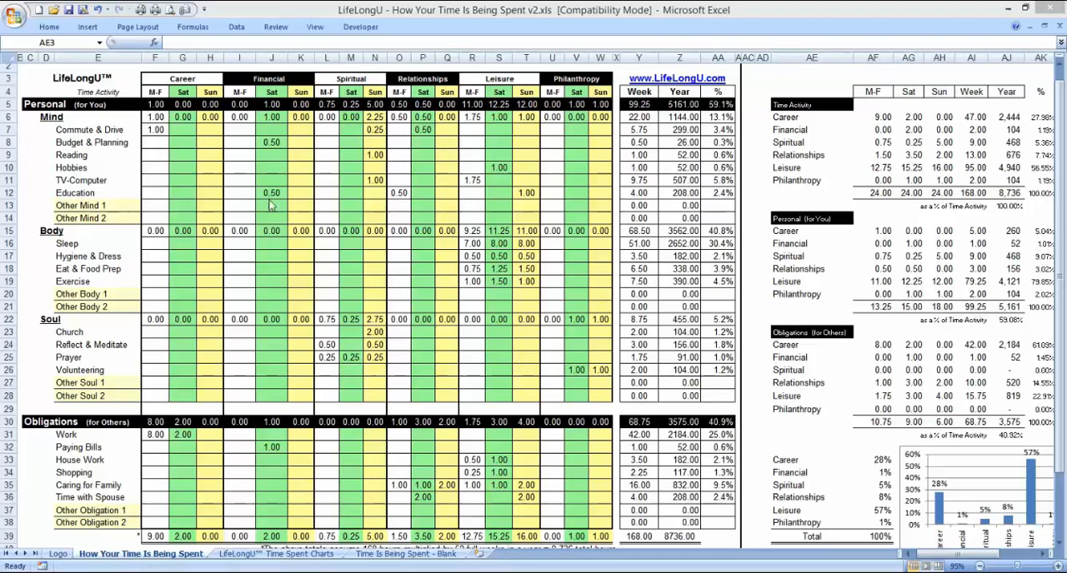
# Step: Select the whole time-entry grid from the Career heading across to the Philanthropy columns and down to the Other Obligation 2 row
pyautogui.click(161, 82)
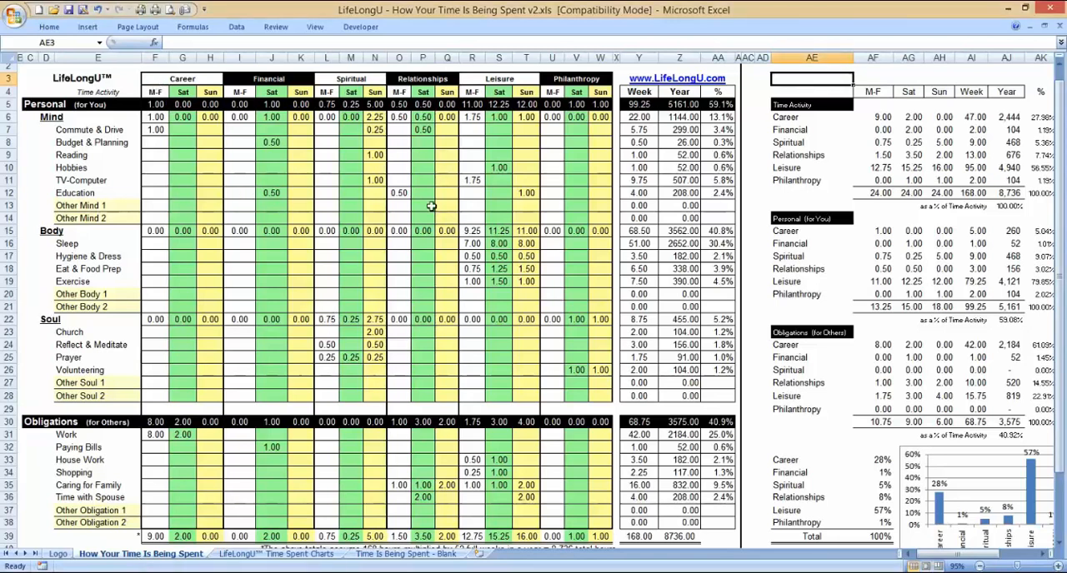
pyautogui.moveTo(172, 84); pyautogui.dragTo(564, 504)
pyautogui.moveTo(580, 522); pyautogui.dragTo(580, 522)
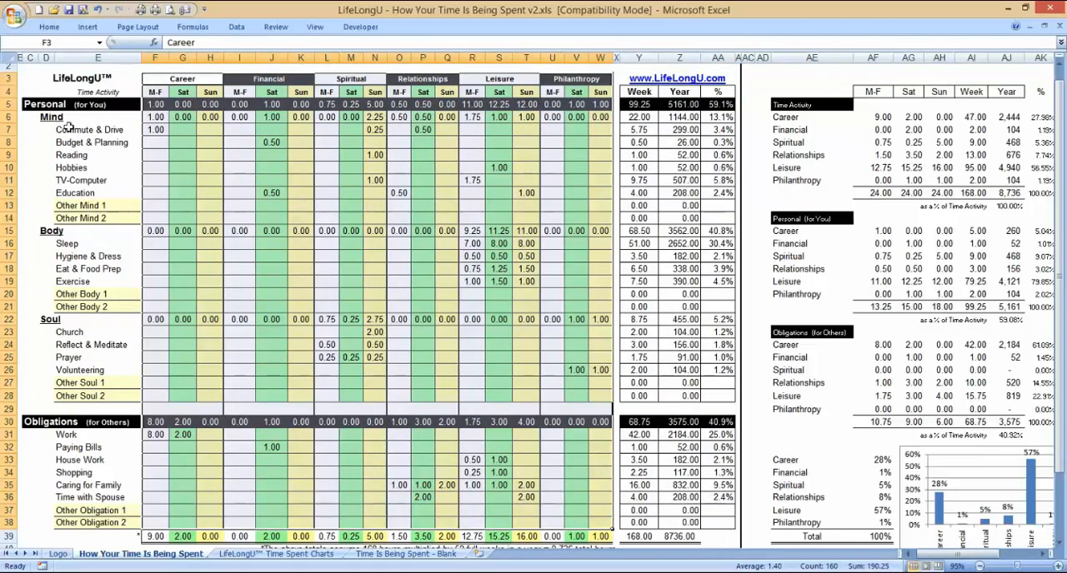
# Step: Compare the Personal (for You) and Obligations (for Others) section headings by selecting each of them alternately
pyautogui.click(49, 104)
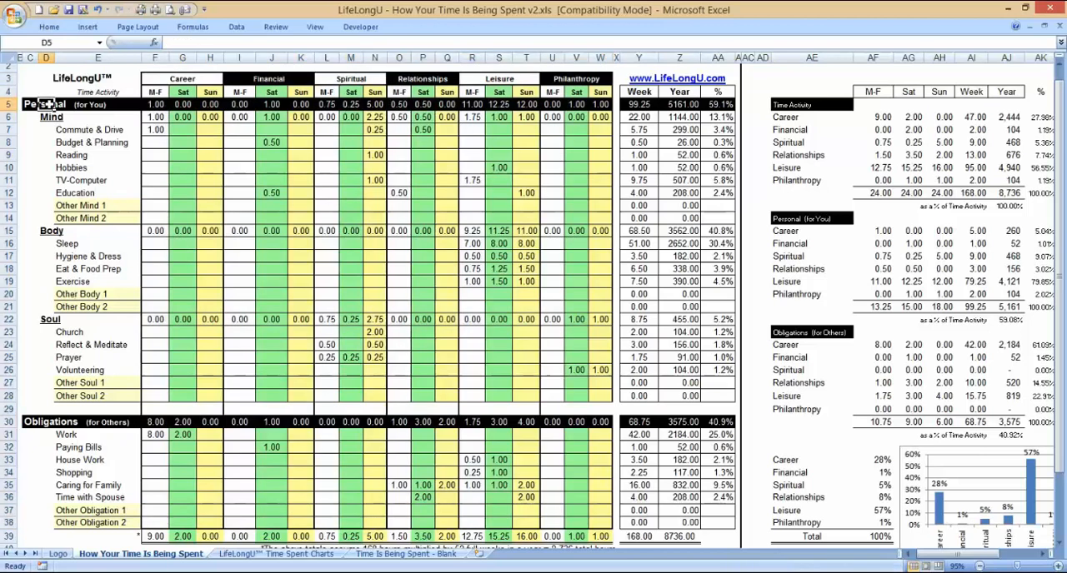
pyautogui.click(45, 427)
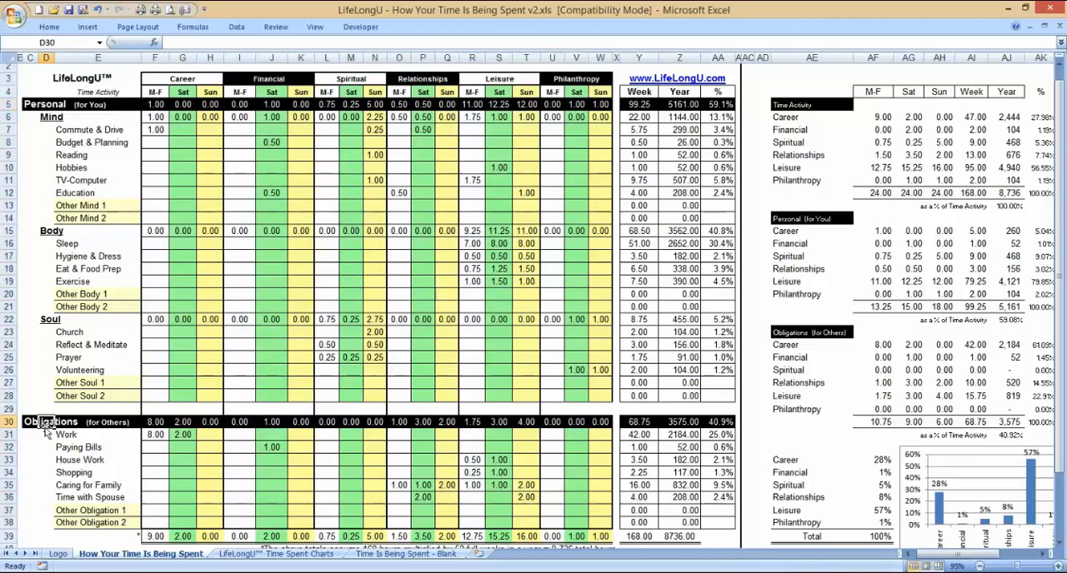
pyautogui.click(50, 105)
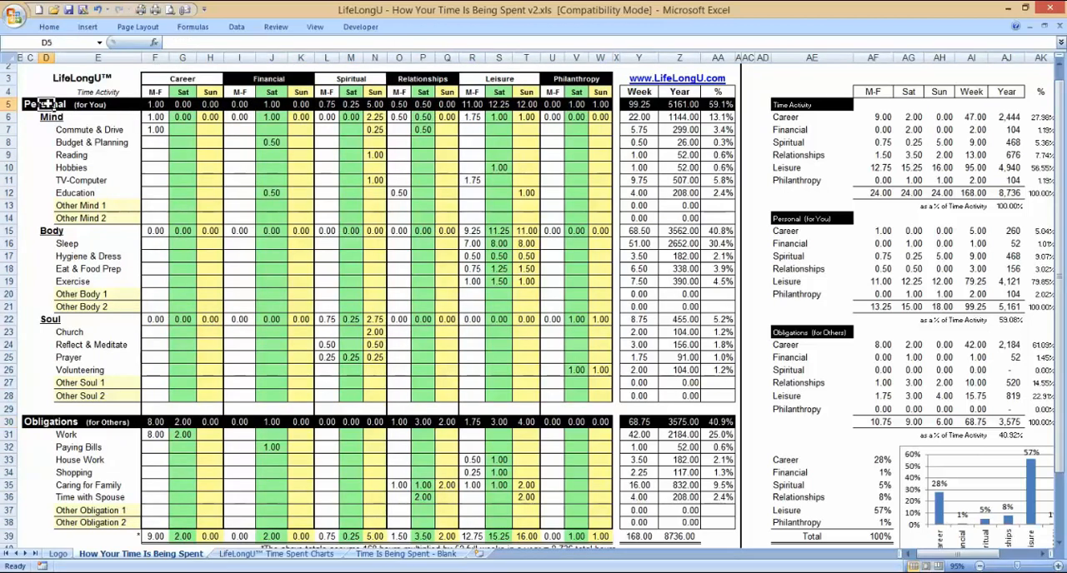
pyautogui.click(29, 422)
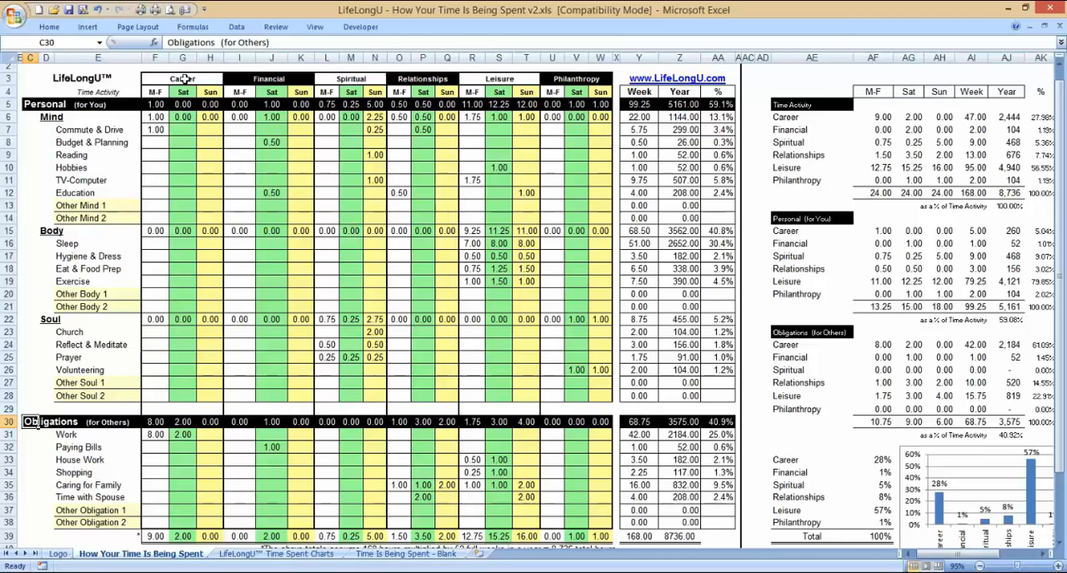
# Step: Review the category headings from Career to Philanthropy, selecting the Career, Financial and Spiritual columns in turn down to the grid's end
pyautogui.moveTo(185, 79); pyautogui.dragTo(564, 84)
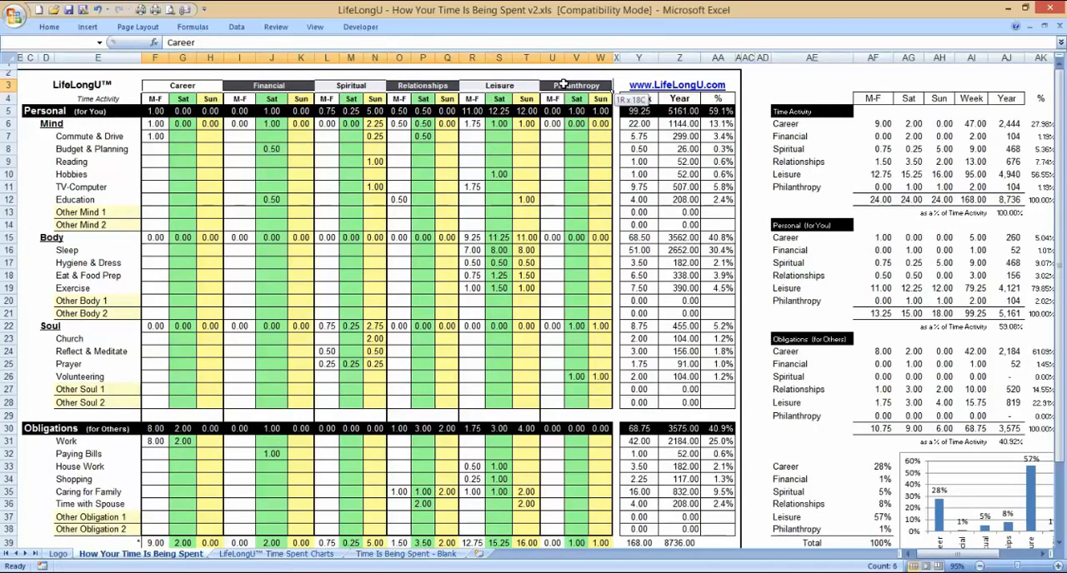
pyautogui.moveTo(564, 84); pyautogui.dragTo(564, 84)
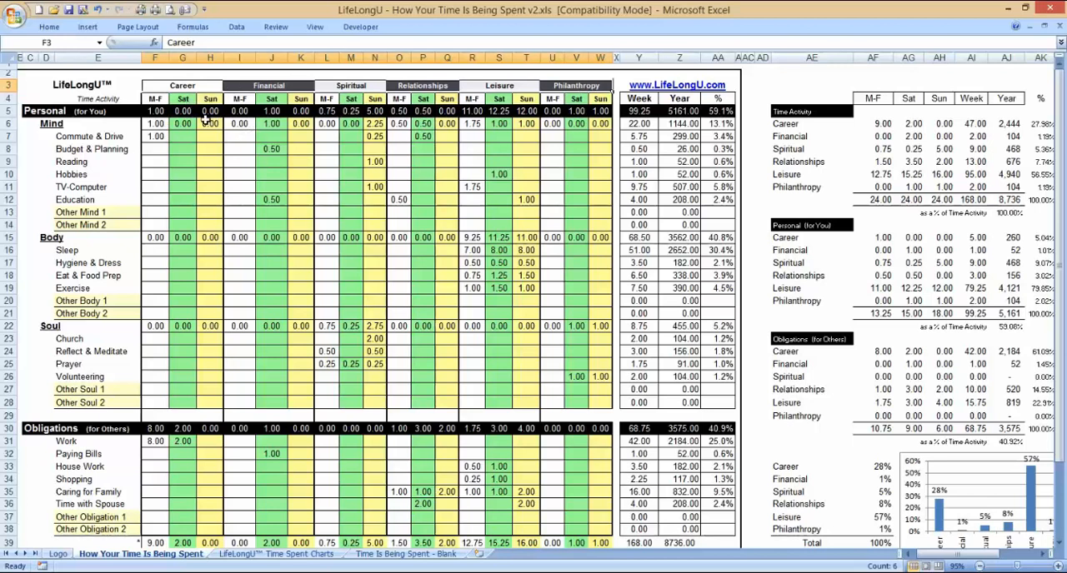
pyautogui.moveTo(187, 86); pyautogui.dragTo(204, 532)
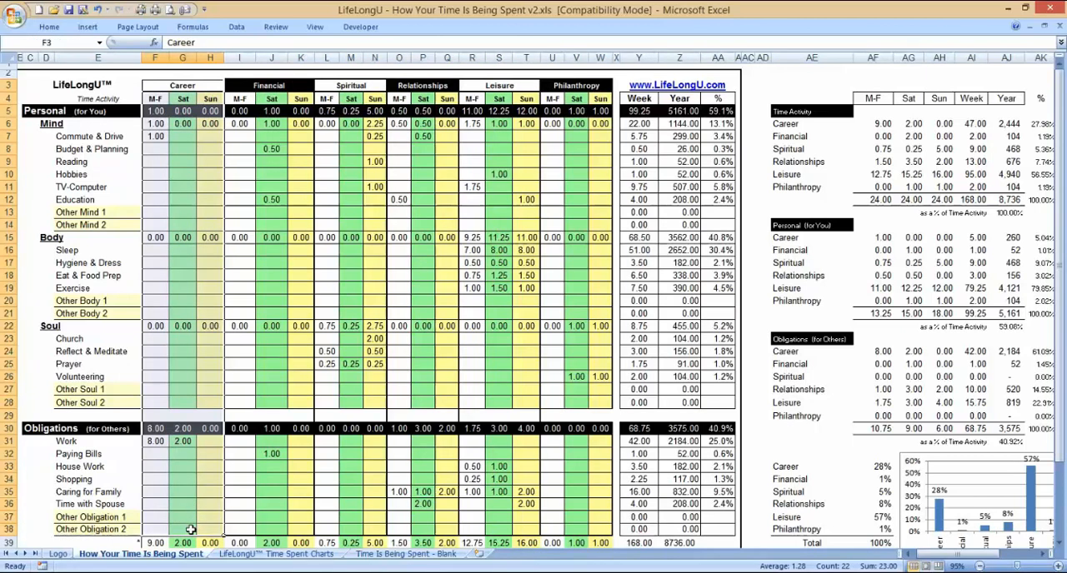
pyautogui.moveTo(275, 86); pyautogui.dragTo(281, 537)
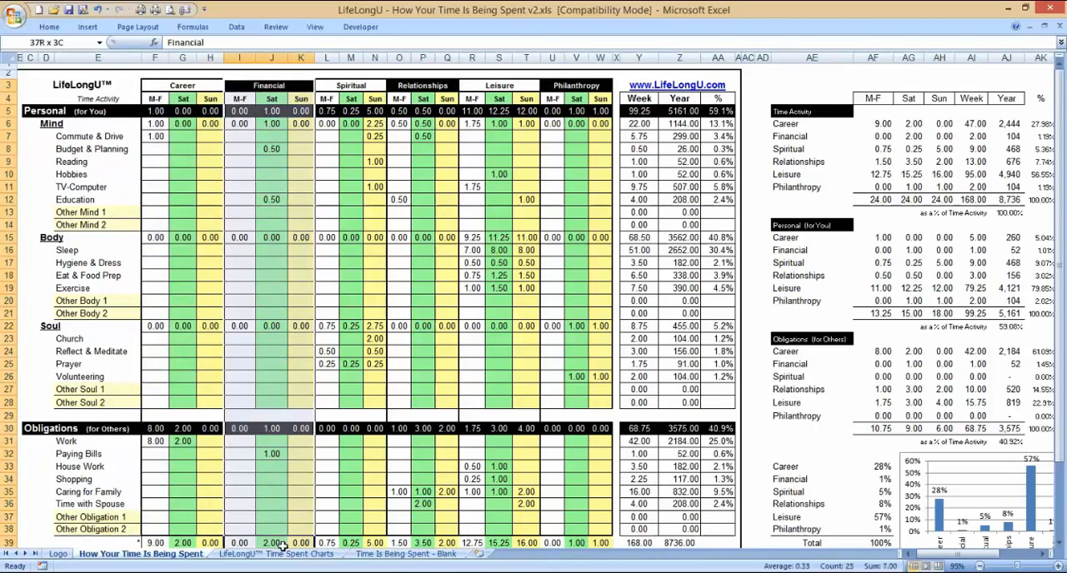
pyautogui.click(360, 90)
pyautogui.moveTo(360, 94); pyautogui.dragTo(393, 542)
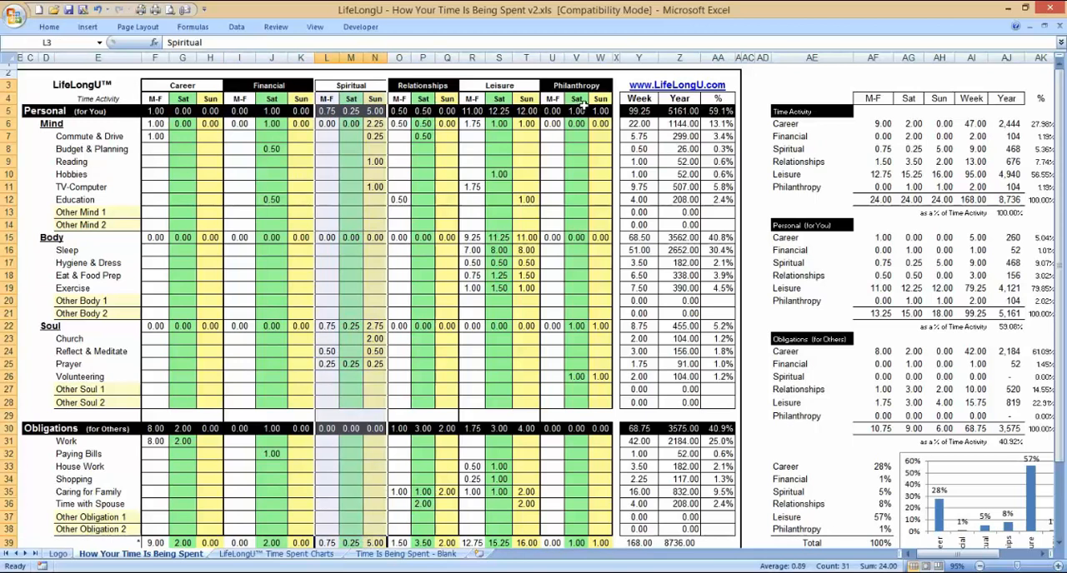
pyautogui.click(584, 110)
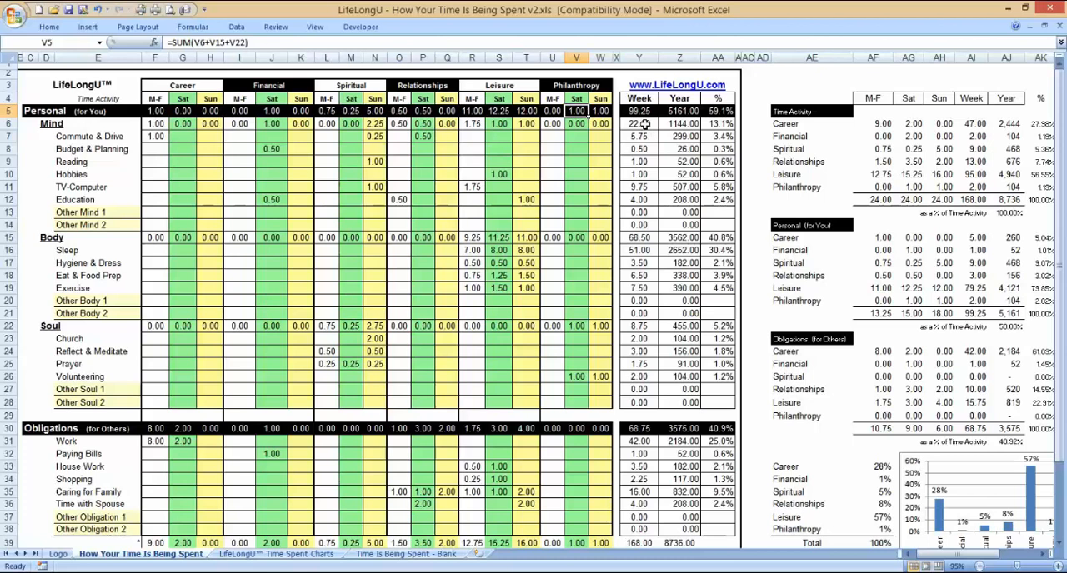
# Step: Select the Week, Year and % summary columns beside the time-entry grid one after another
pyautogui.click(638, 57)
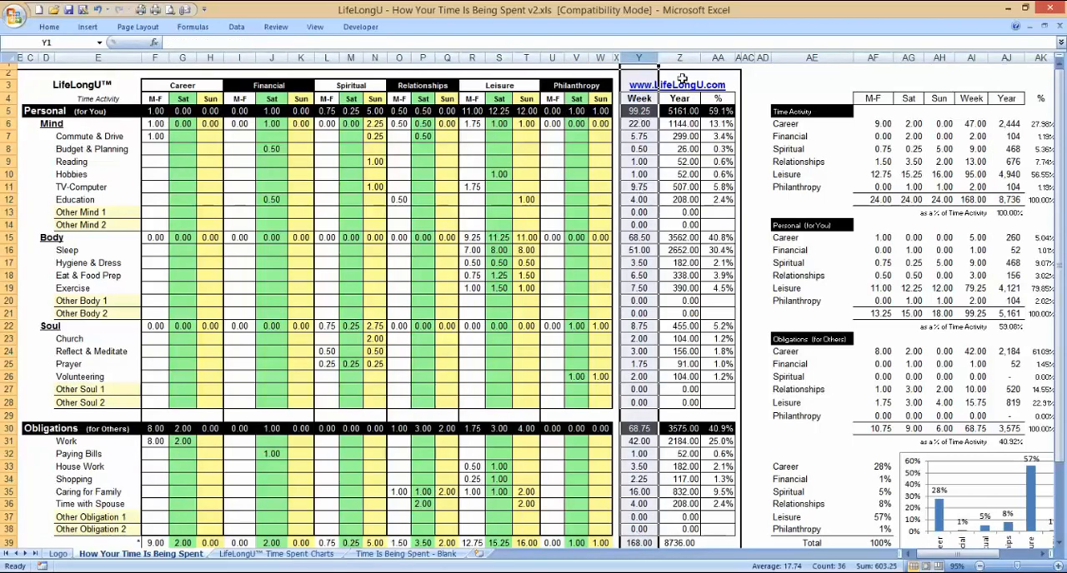
pyautogui.click(679, 58)
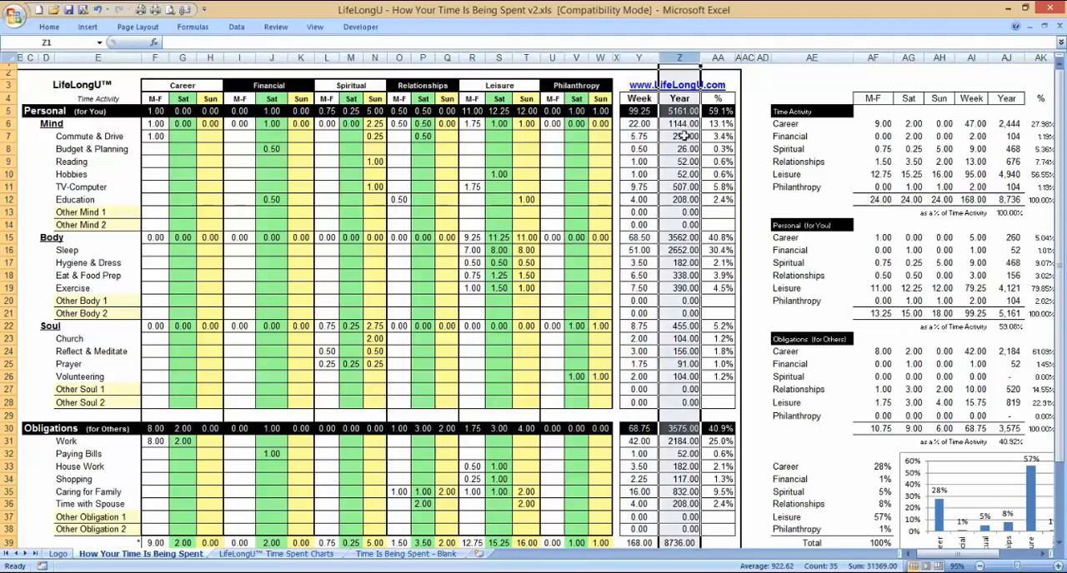
pyautogui.click(716, 58)
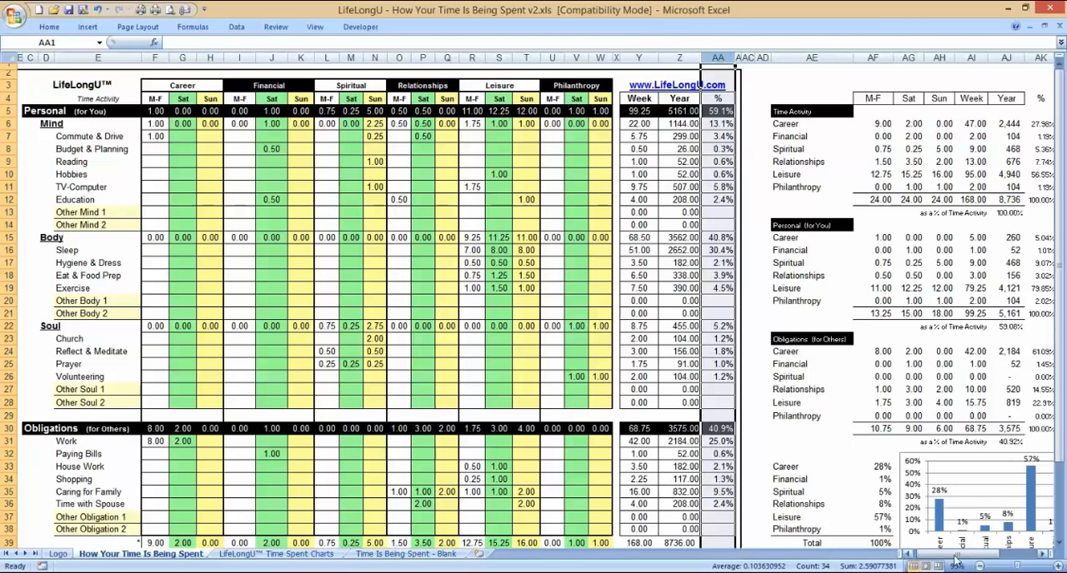
# Step: Compare the six category percentages feeding the Time Activity chart with the % column of the Time Activity table, and examine the chart
pyautogui.moveTo(946, 554); pyautogui.dragTo(1003, 560)
pyautogui.click(985, 278)
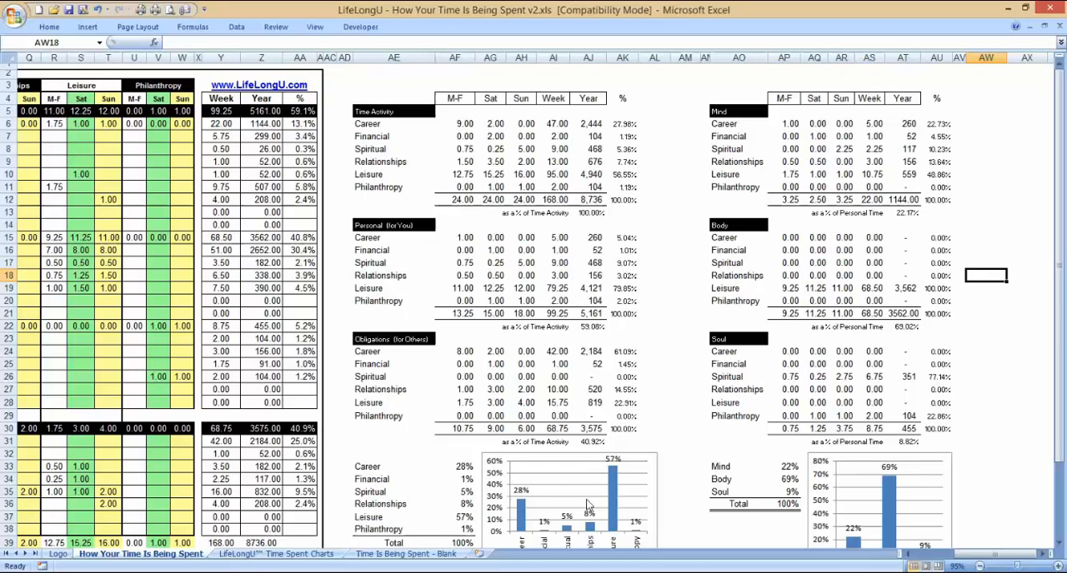
pyautogui.moveTo(459, 467); pyautogui.dragTo(464, 522)
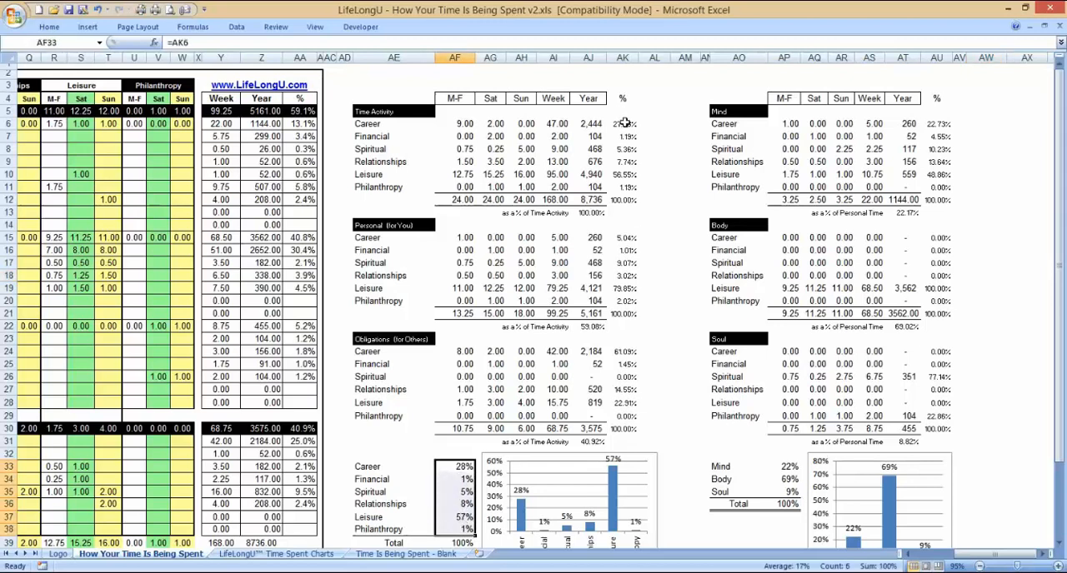
pyautogui.moveTo(625, 123); pyautogui.dragTo(627, 187)
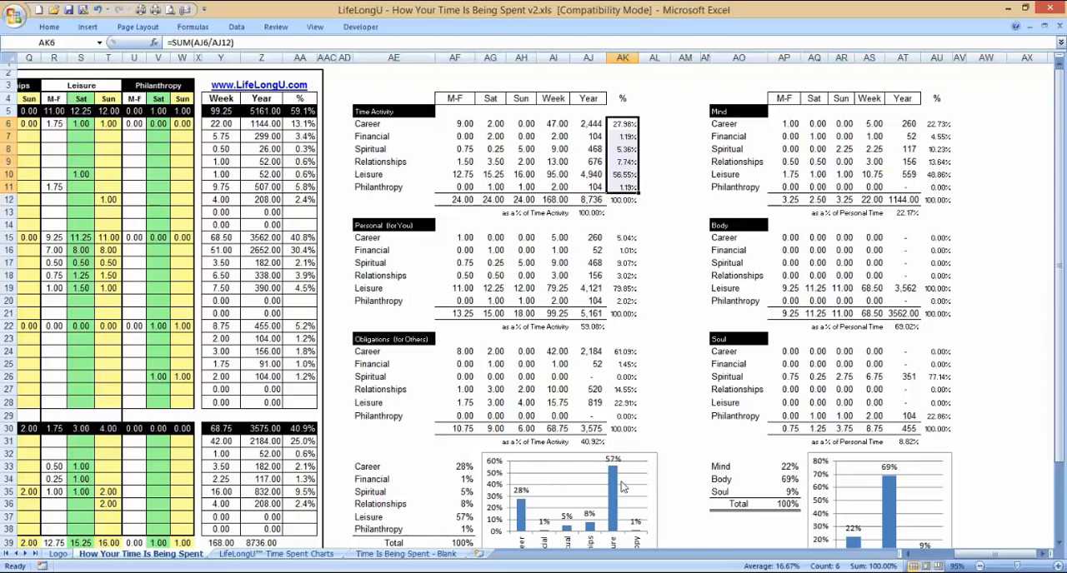
pyautogui.moveTo(1060, 319); pyautogui.dragTo(1060, 335)
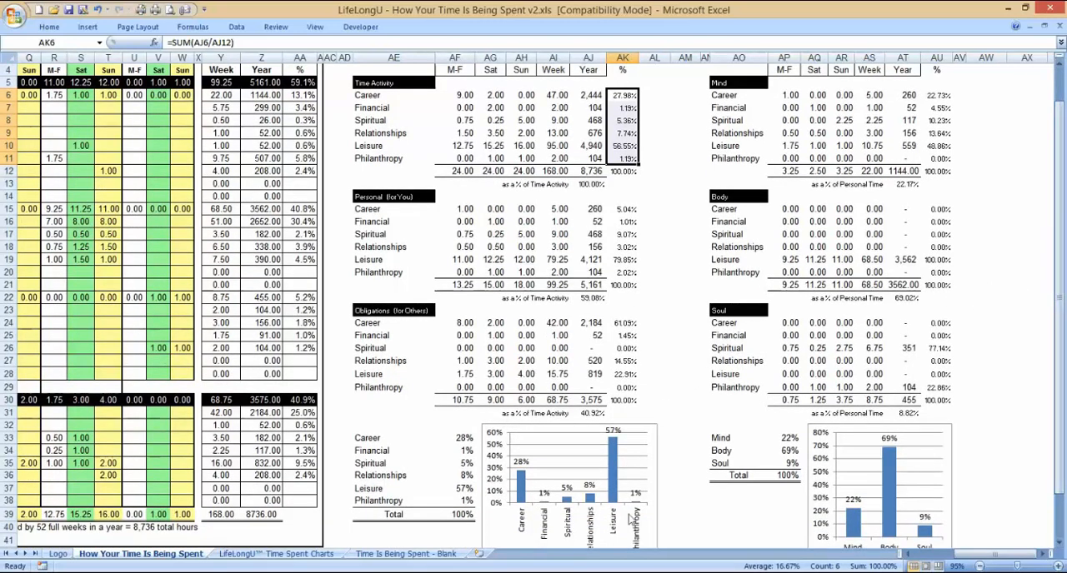
pyautogui.moveTo(1060, 258); pyautogui.dragTo(1060, 268)
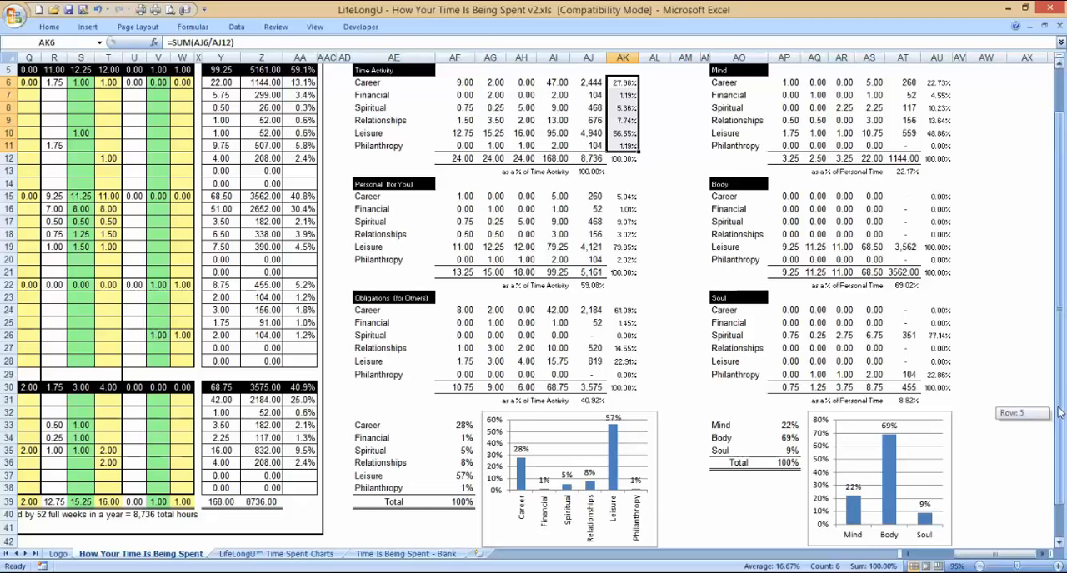
pyautogui.moveTo(1060, 420); pyautogui.dragTo(1060, 406)
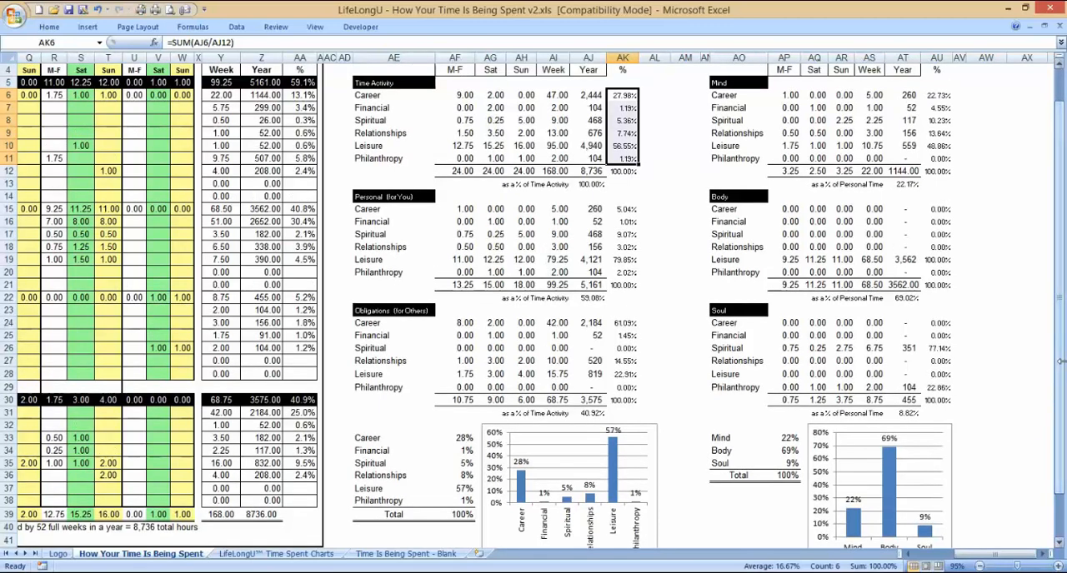
pyautogui.moveTo(1060, 350); pyautogui.dragTo(1058, 323)
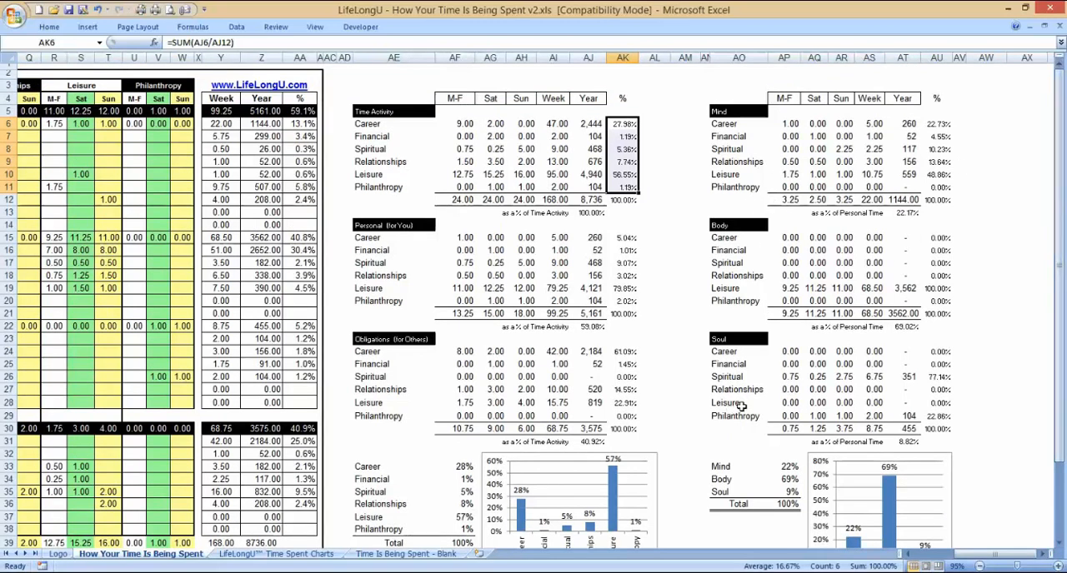
# Step: Inspect the Mind, Body and Soul percentages beside their bar chart, individually and as a group, ending on the Soul percentage
pyautogui.click(788, 467)
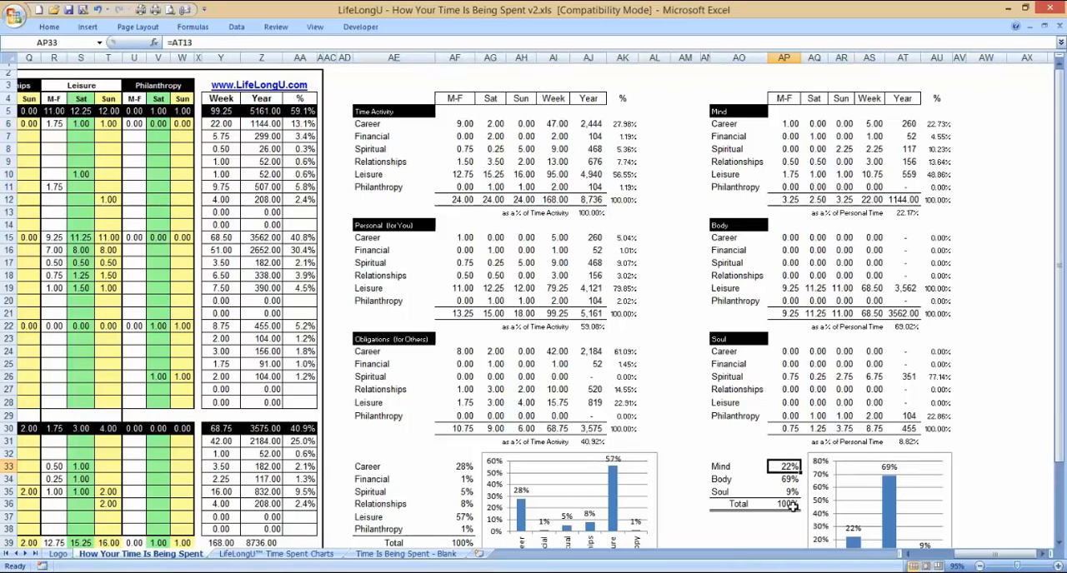
pyautogui.press('Down')
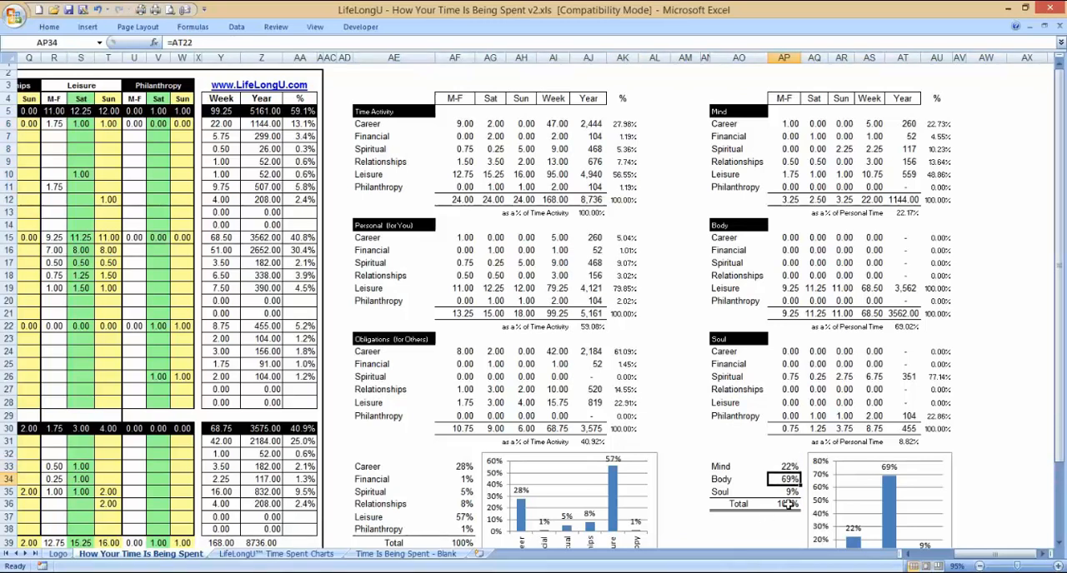
pyautogui.click(790, 492)
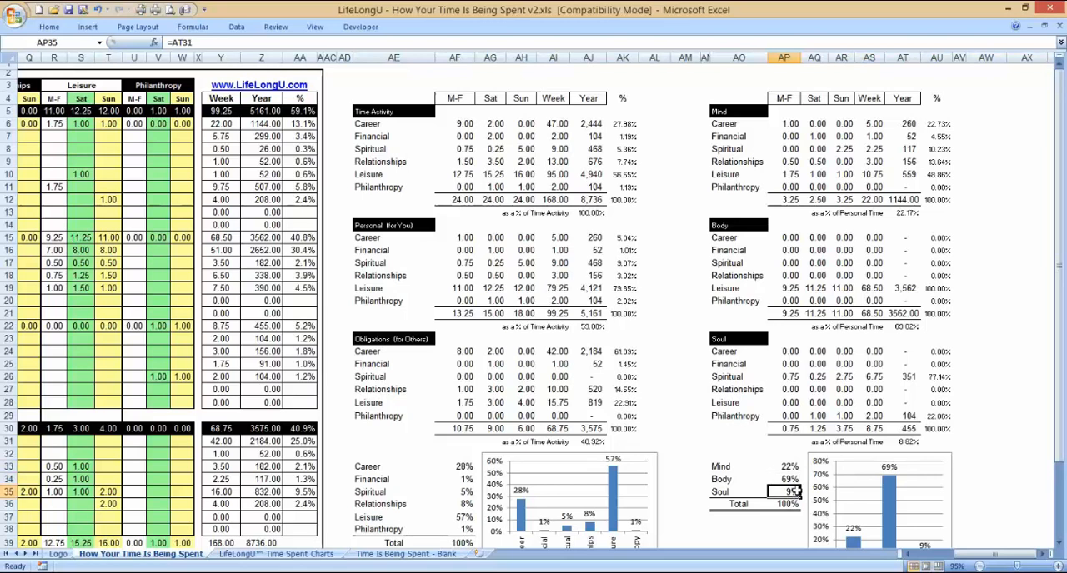
pyautogui.moveTo(787, 467); pyautogui.dragTo(787, 491)
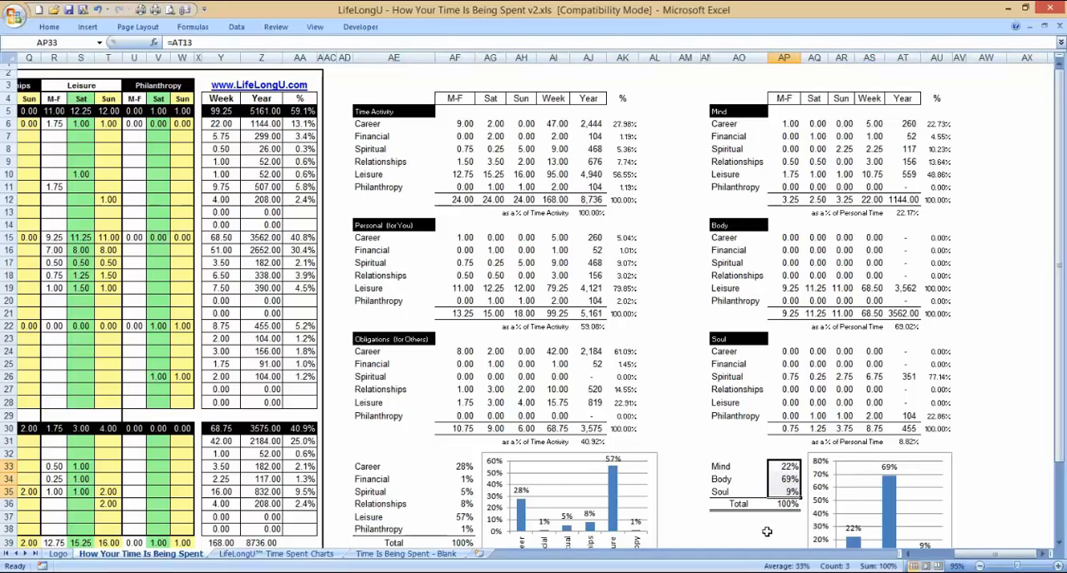
pyautogui.click(744, 517)
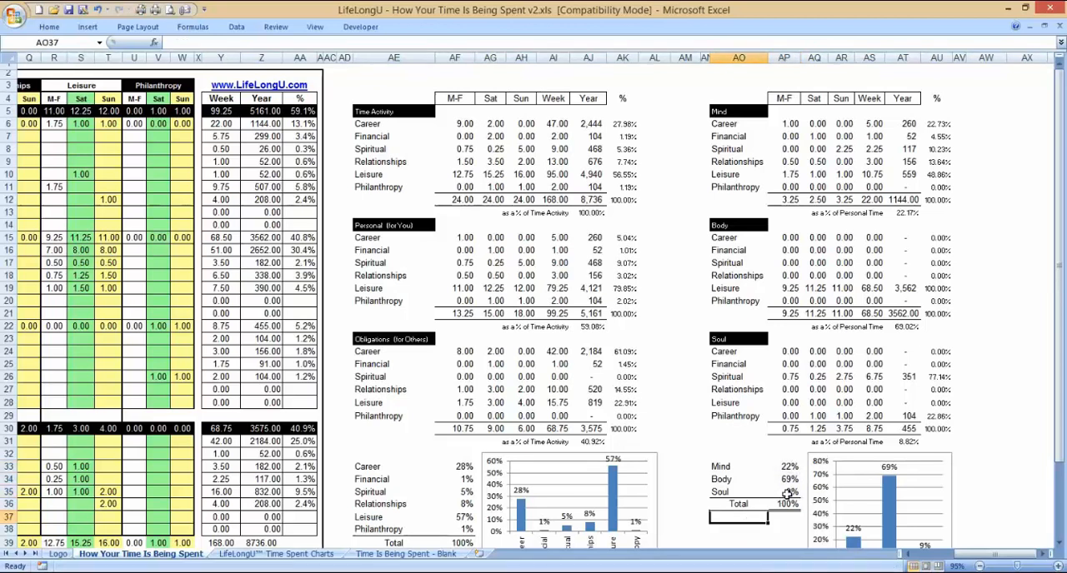
pyautogui.click(782, 493)
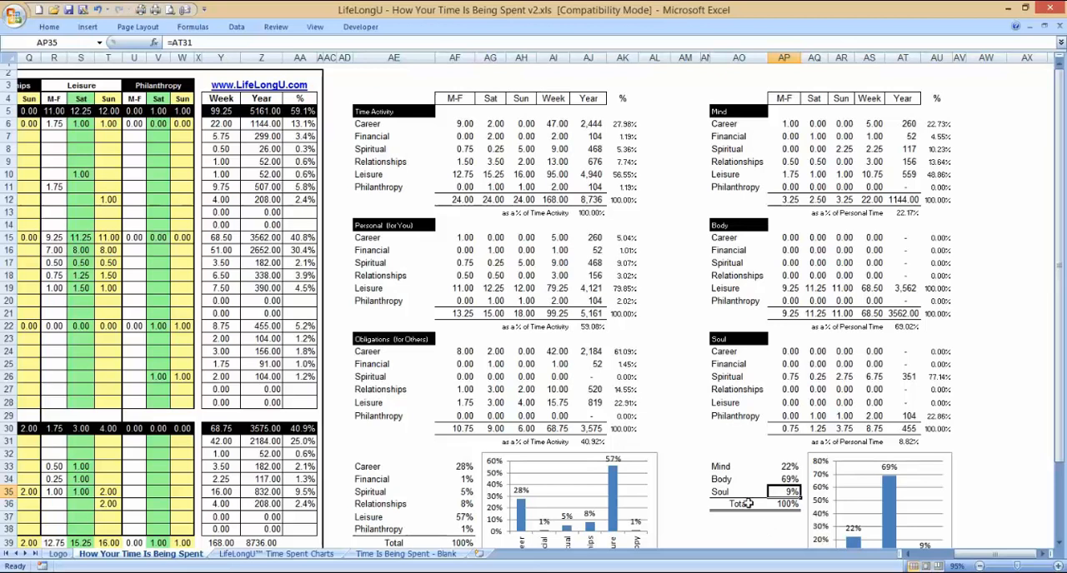
pyautogui.click(714, 493)
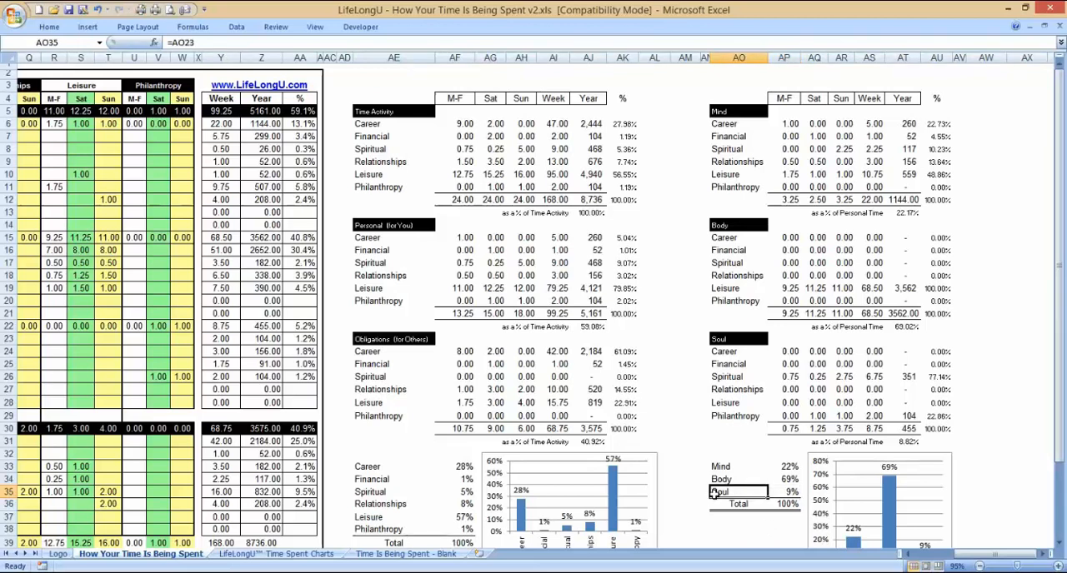
pyautogui.click(704, 492)
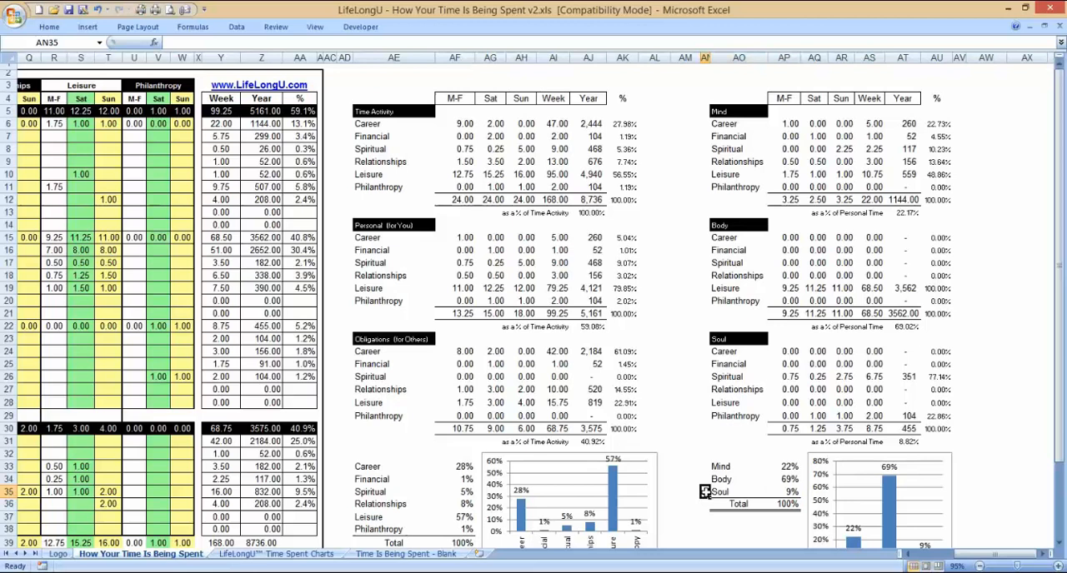
pyautogui.click(780, 491)
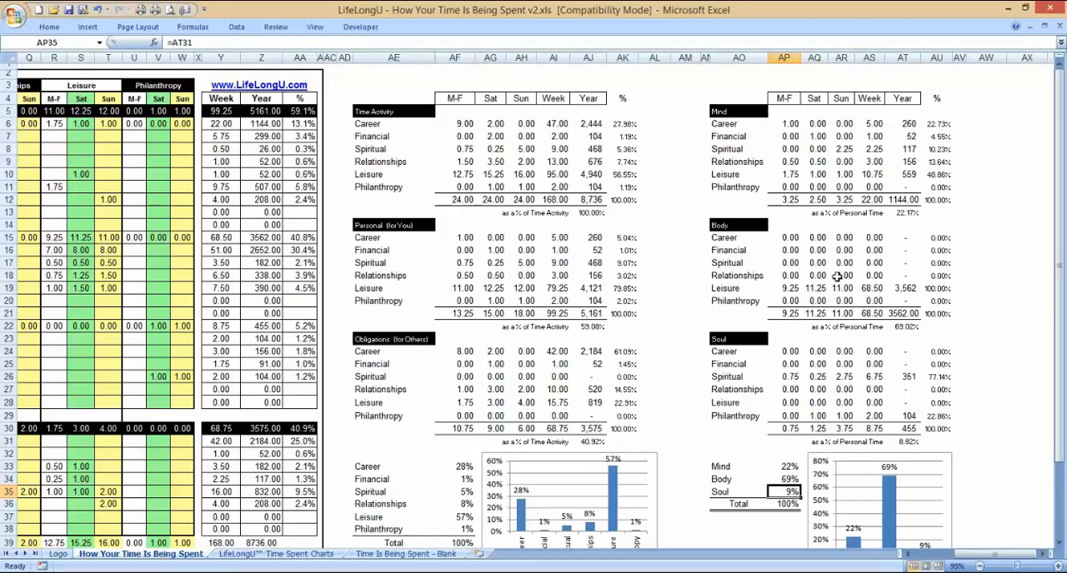
# Step: Add up the yearly totals of the Mind, Body and Soul tables by selecting them together, and check the yearly Spiritual hours under Obligations
pyautogui.click(903, 200)
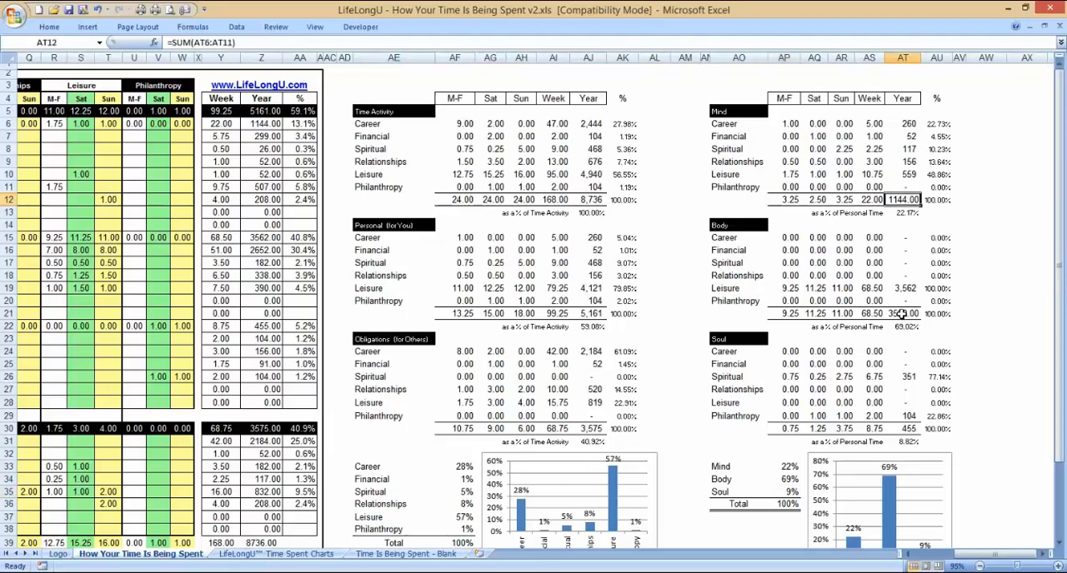
pyautogui.keyDown('ctrl'); pyautogui.click(901, 313); pyautogui.keyUp('ctrl')
pyautogui.keyDown('ctrl'); pyautogui.click(908, 427); pyautogui.keyUp('ctrl')
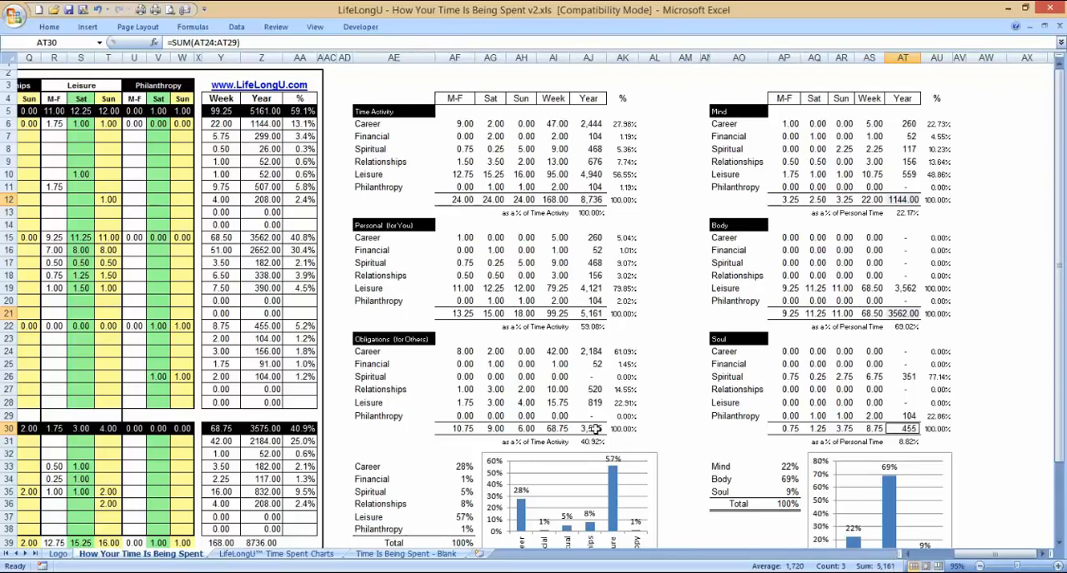
pyautogui.click(586, 375)
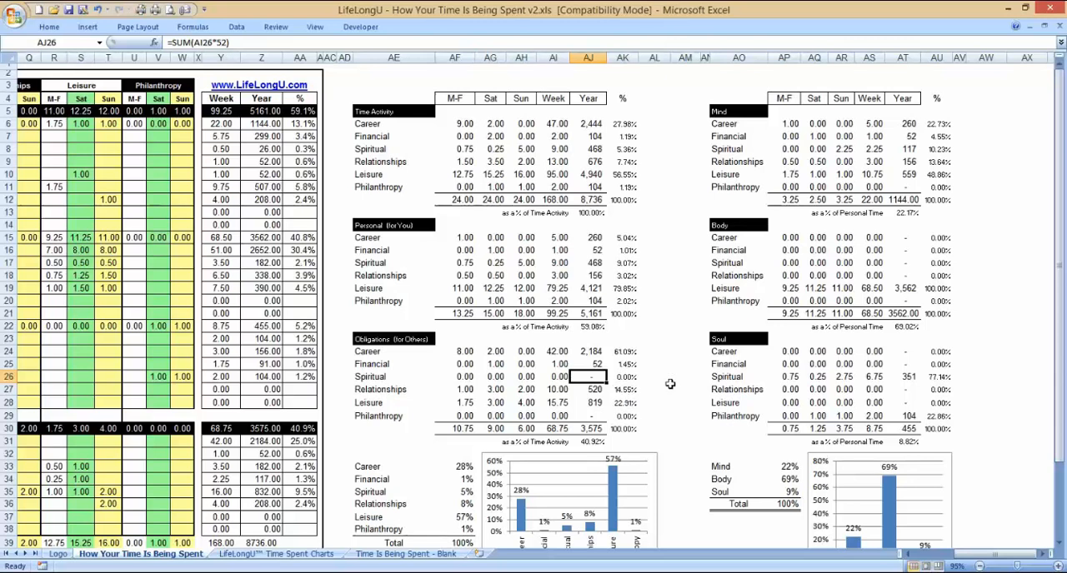
# Step: Examine the Career and Spiritual percentage and yearly-hours charts on the LifeLongU Time Spent Charts sheet
pyautogui.click(317, 555)
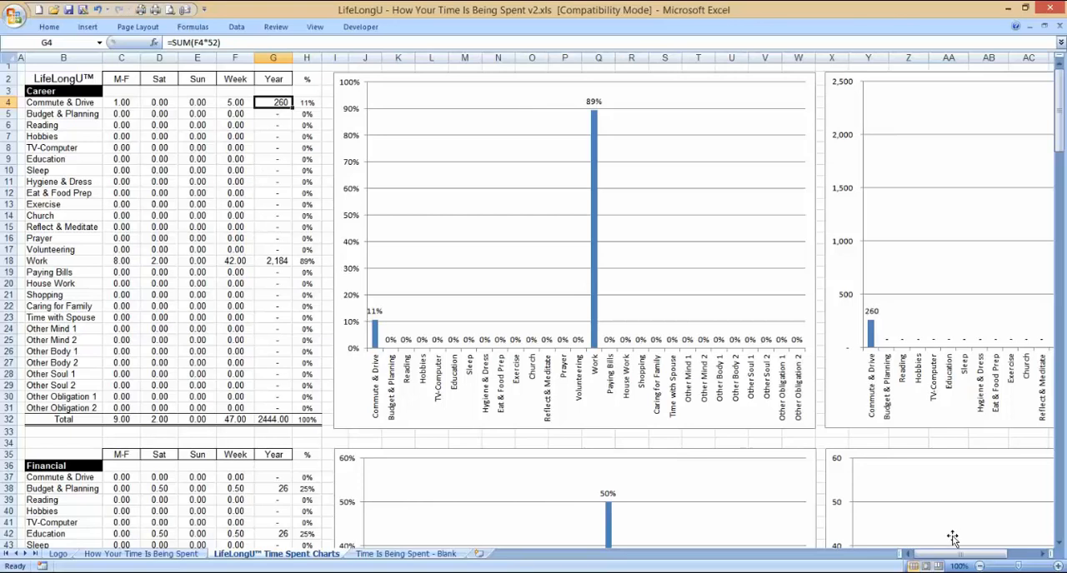
pyautogui.moveTo(954, 554)
pyautogui.mouseDown()
pyautogui.moveTo(979, 554)
pyautogui.moveTo(954, 555)
pyautogui.mouseUp()
pyautogui.moveTo(1060, 143); pyautogui.dragTo(1063, 262)
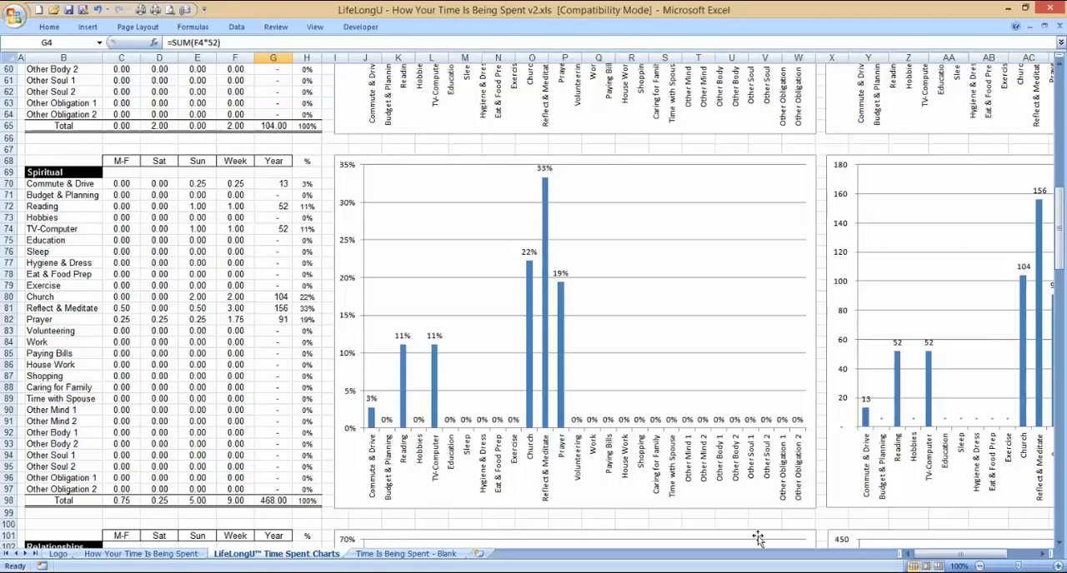
pyautogui.moveTo(945, 555); pyautogui.dragTo(958, 555)
# Step: Examine the percentage and yearly-hours charts for Relationships, Leisure and Philanthropy further down the sheet
pyautogui.moveTo(1058, 263); pyautogui.dragTo(1060, 333)
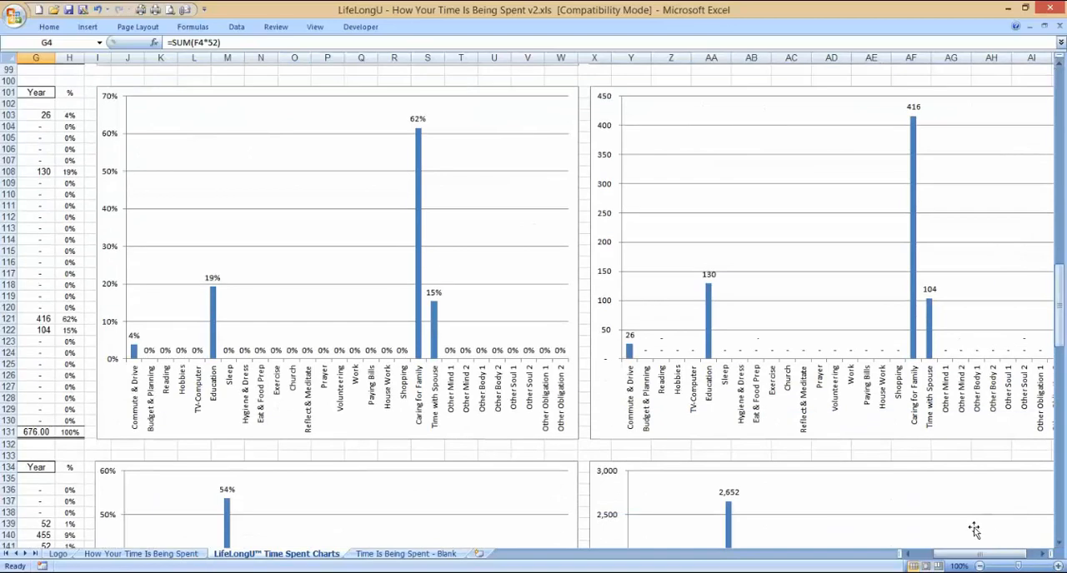
pyautogui.moveTo(967, 554)
pyautogui.mouseDown()
pyautogui.moveTo(929, 557)
pyautogui.moveTo(979, 554)
pyautogui.mouseUp()
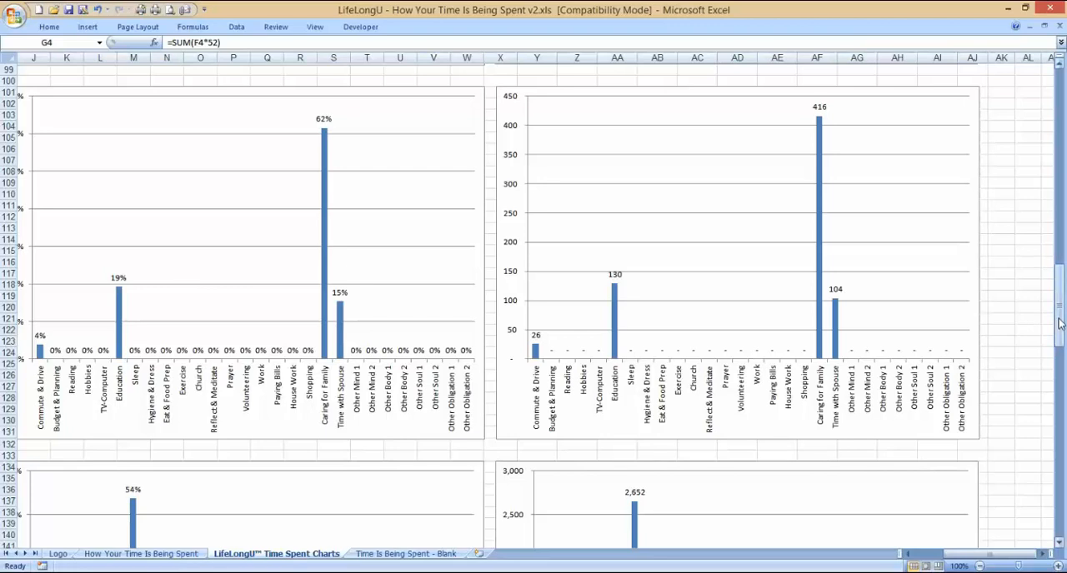
pyautogui.moveTo(1059, 323); pyautogui.dragTo(1059, 377)
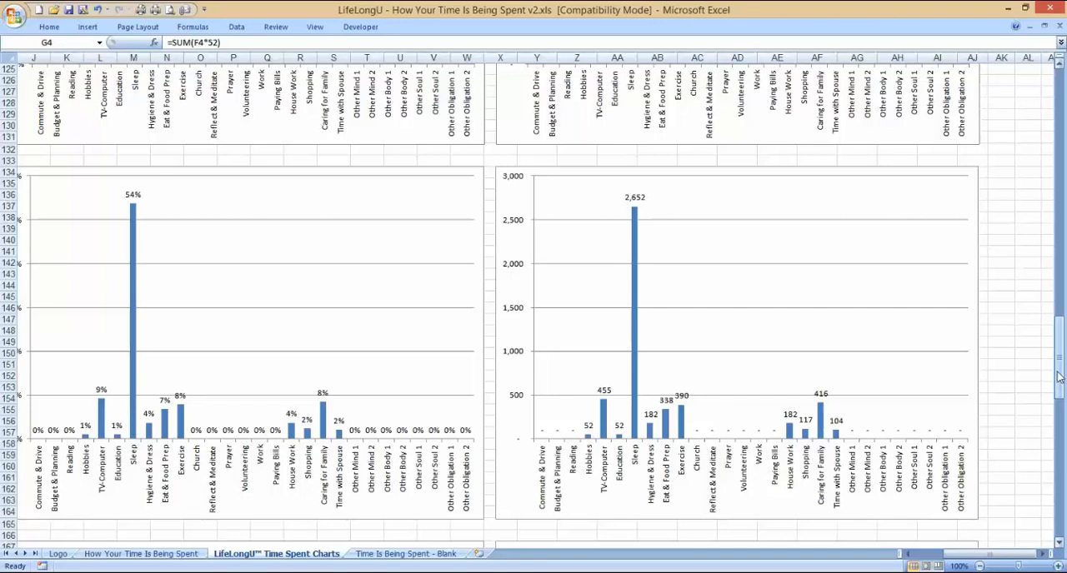
pyautogui.moveTo(984, 555)
pyautogui.mouseDown()
pyautogui.moveTo(944, 560)
pyautogui.moveTo(971, 561)
pyautogui.mouseUp()
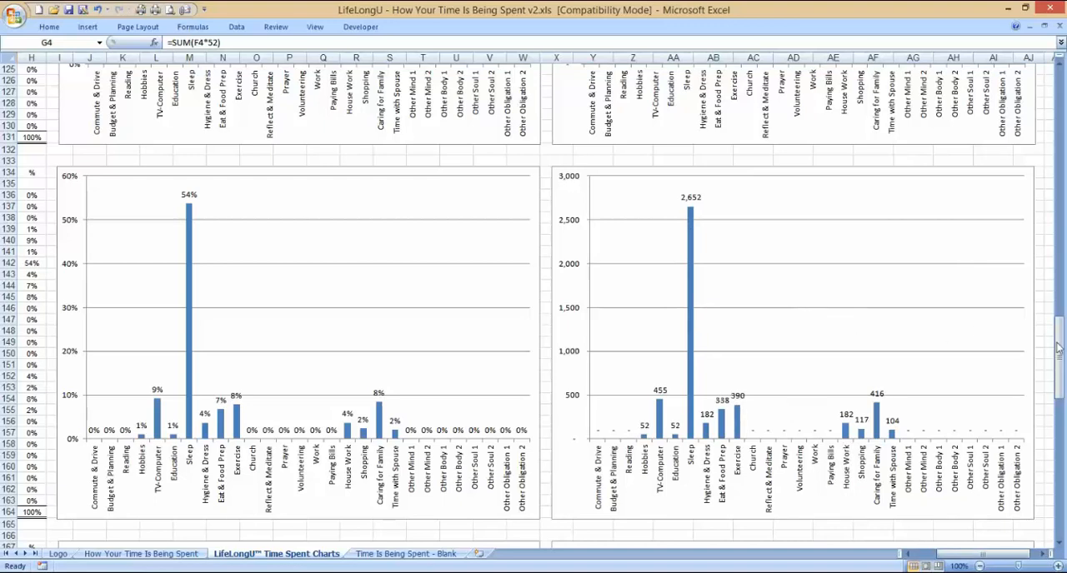
pyautogui.moveTo(1058, 352); pyautogui.dragTo(1062, 436)
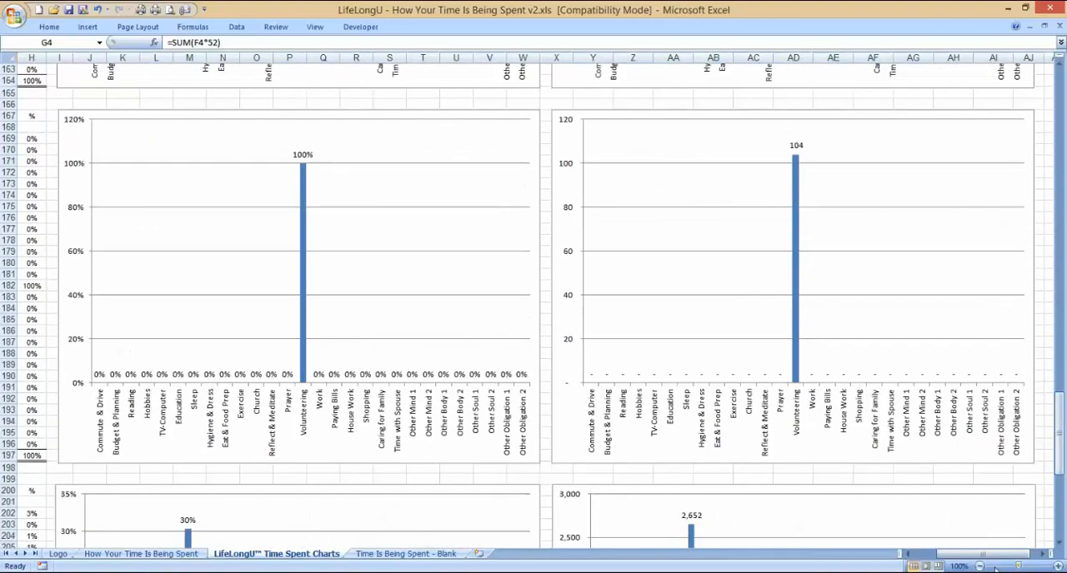
# Step: Examine the yearly-hours chart for Philanthropy and the overall Time Activity table with its percentage and yearly-hours charts at the end of the sheet
pyautogui.moveTo(958, 555); pyautogui.dragTo(988, 557)
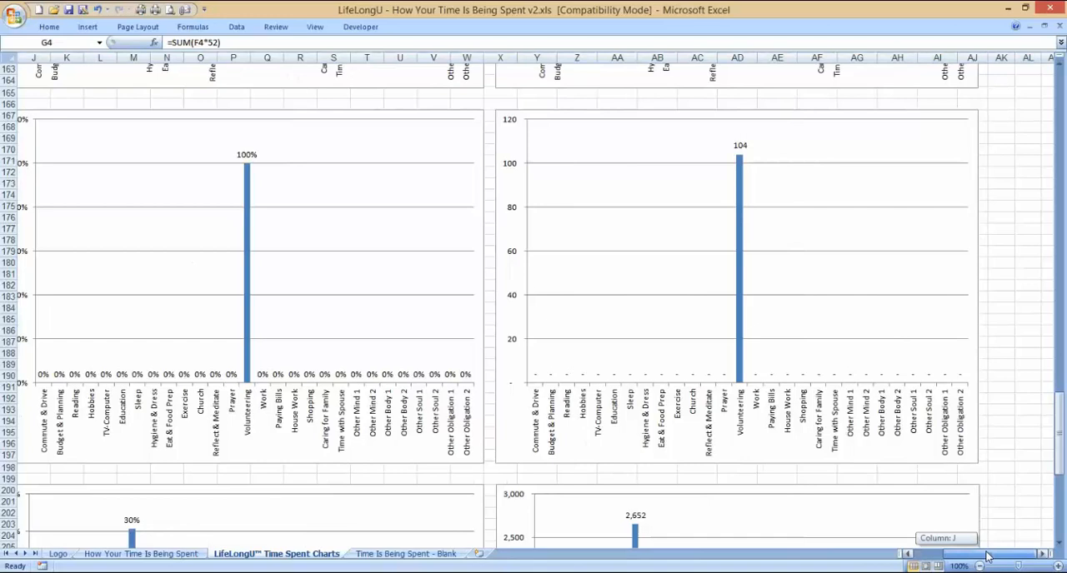
pyautogui.moveTo(985, 557); pyautogui.dragTo(929, 558)
pyautogui.moveTo(1060, 406); pyautogui.dragTo(1062, 477)
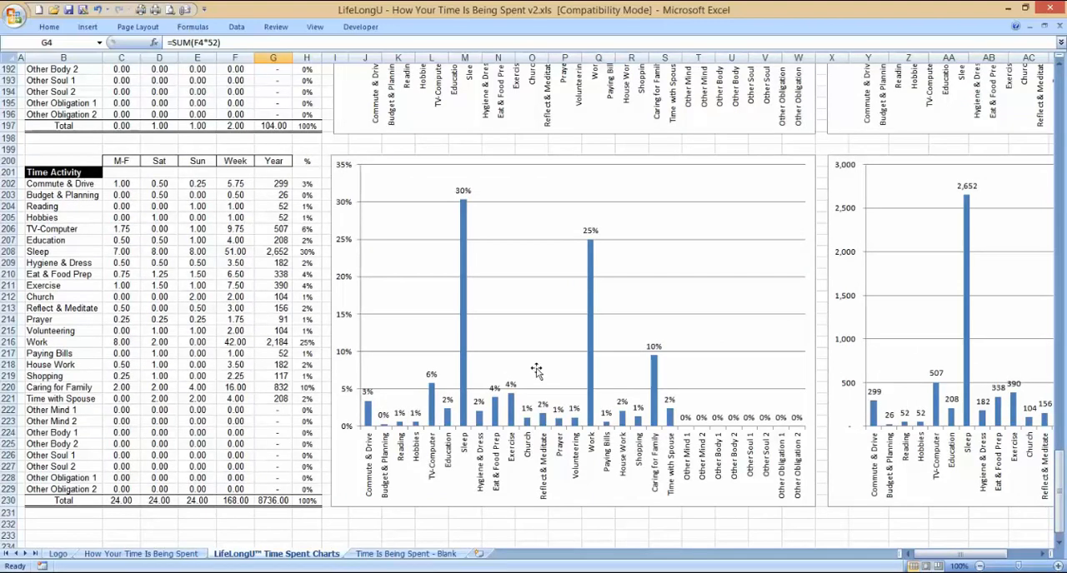
pyautogui.moveTo(955, 554); pyautogui.dragTo(985, 554)
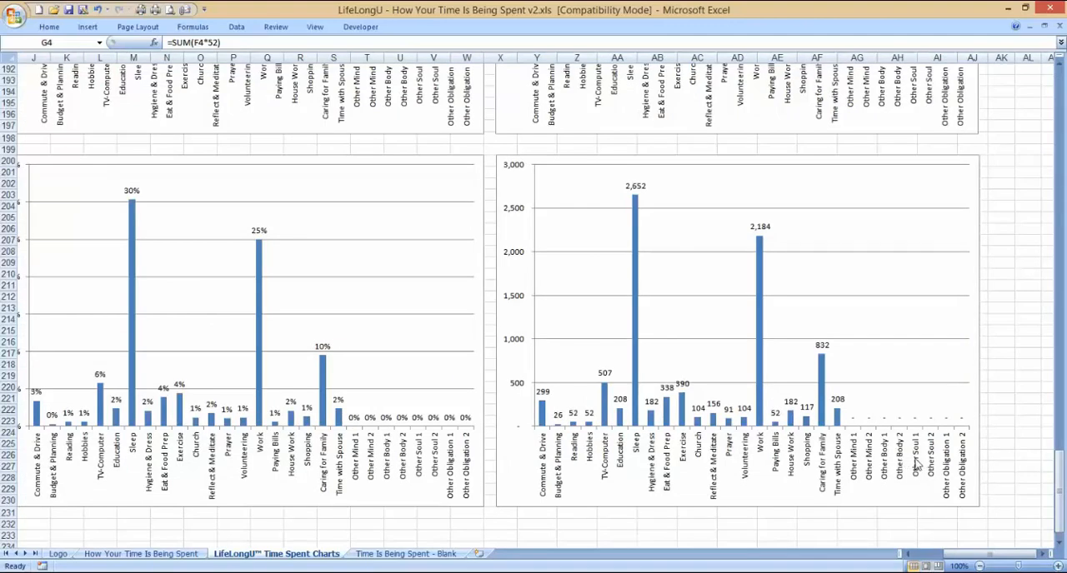
# Step: Review the spare Other Mind, Body, Soul and Obligation rows on the How Your Time Is Being Spent sheet, finishing on the Logo sheet
pyautogui.click(167, 554)
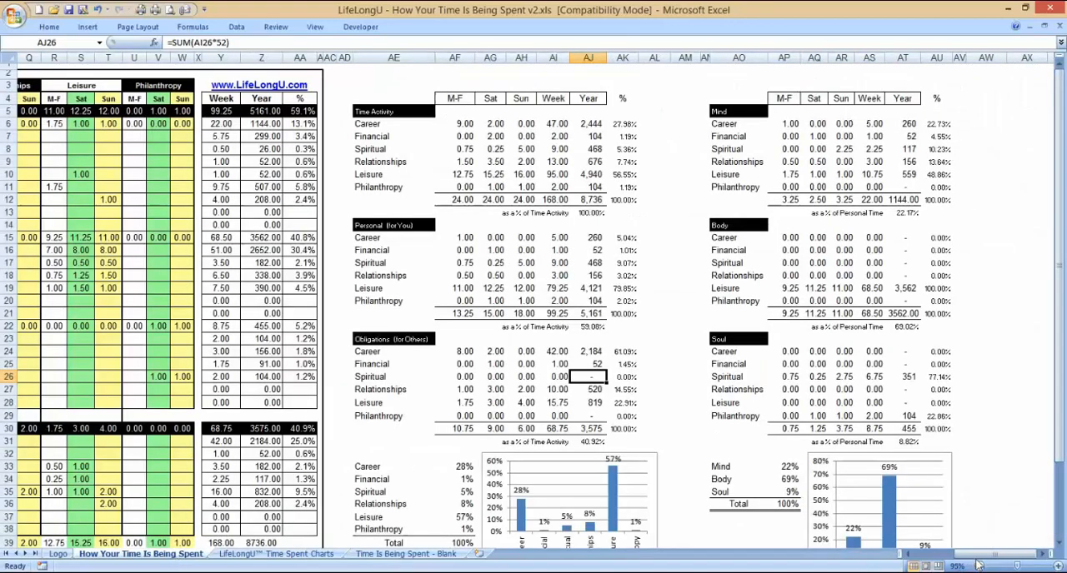
pyautogui.moveTo(975, 556); pyautogui.dragTo(916, 563)
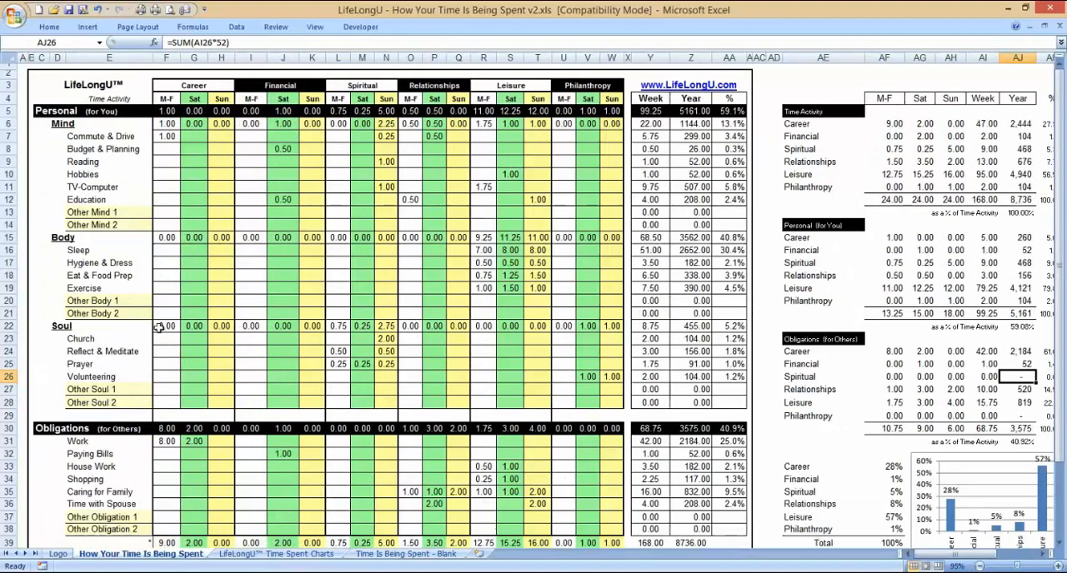
pyautogui.moveTo(85, 214); pyautogui.dragTo(86, 224)
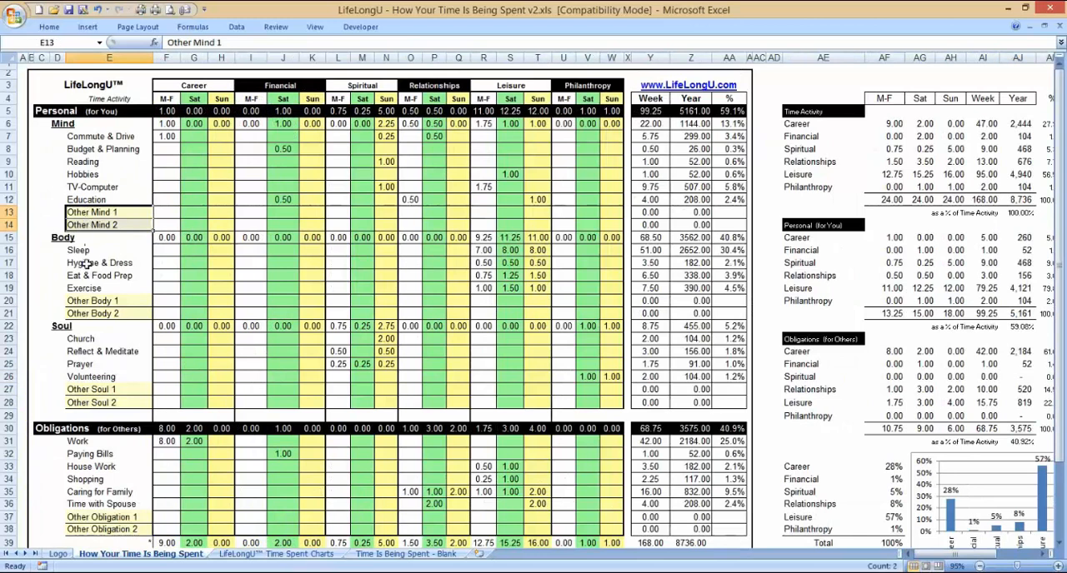
pyautogui.moveTo(86, 301); pyautogui.dragTo(87, 313)
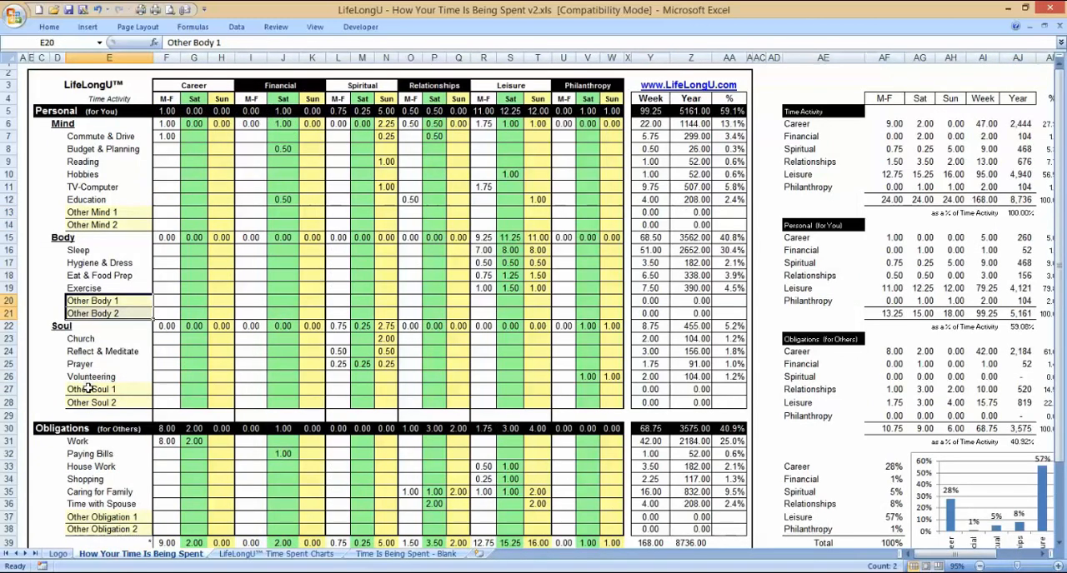
pyautogui.moveTo(87, 390); pyautogui.dragTo(90, 401)
pyautogui.moveTo(91, 517); pyautogui.dragTo(94, 525)
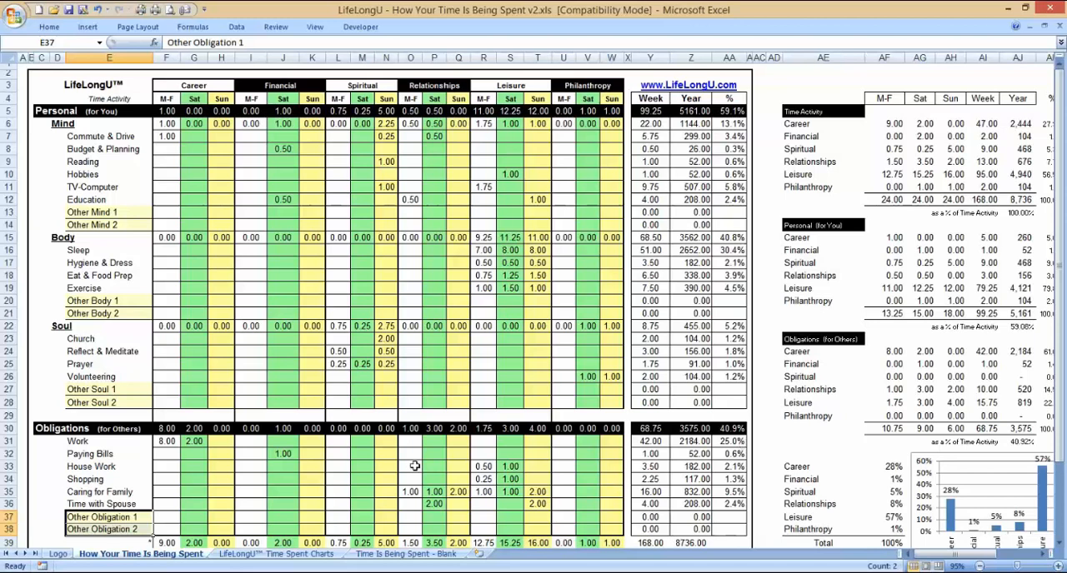
pyautogui.hotkey('ctrl', 'pageup')
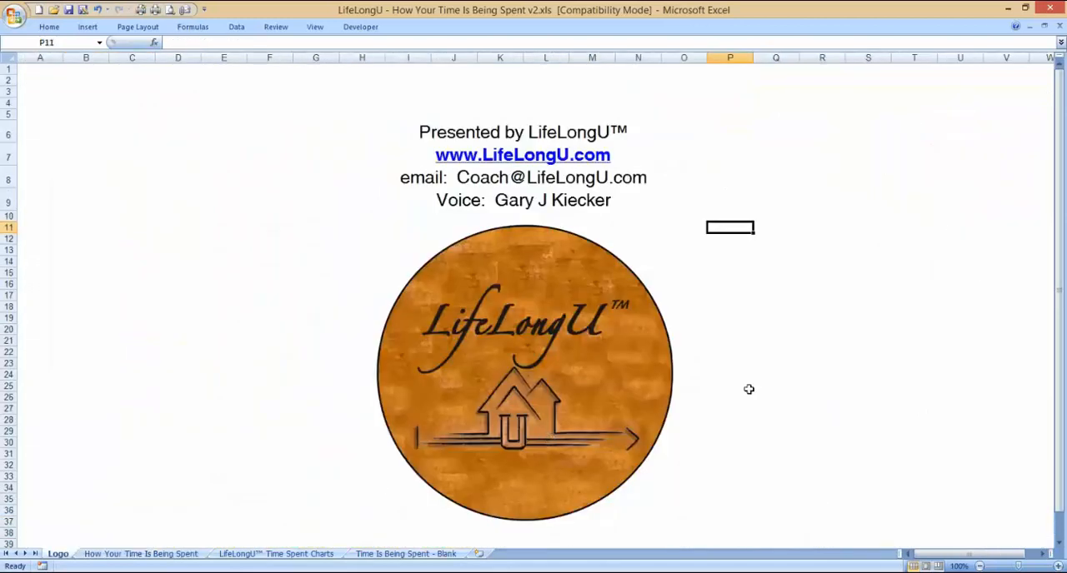